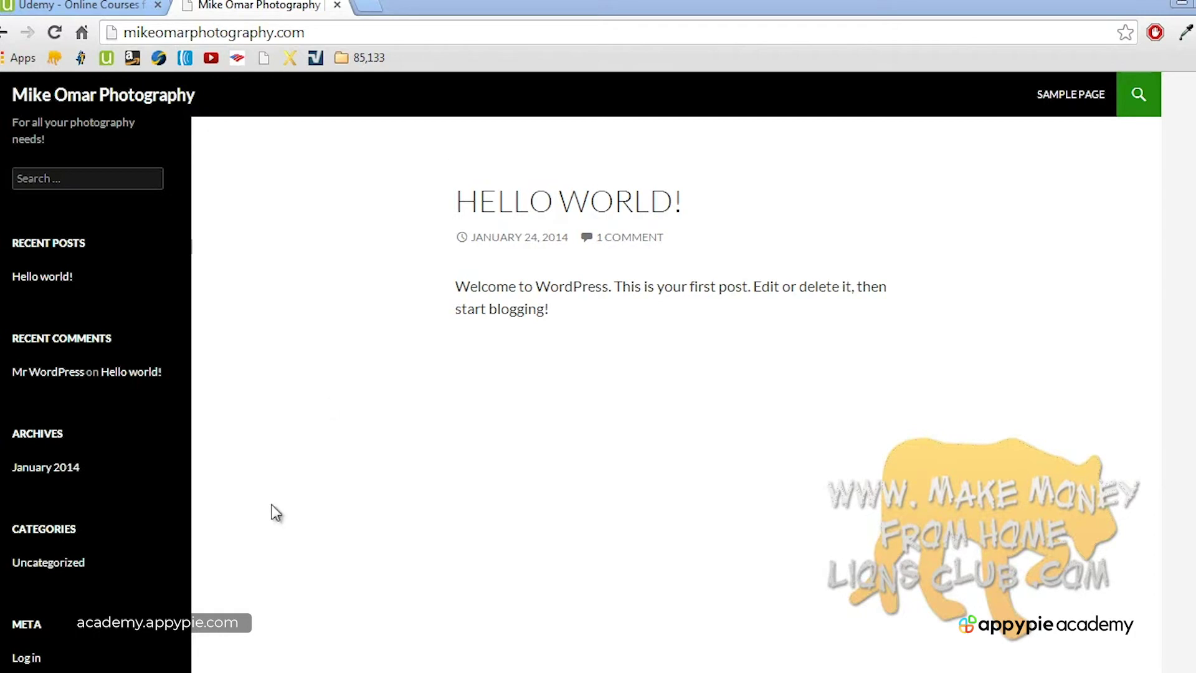
left_click(494, 671)
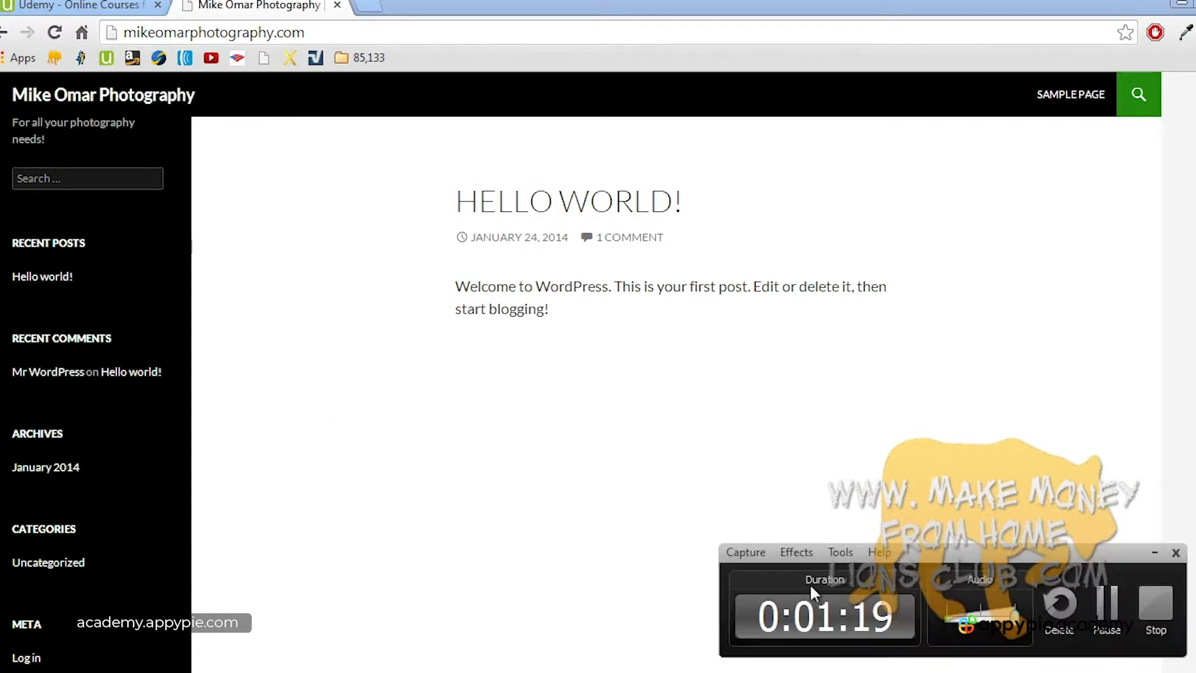
left_click(1156, 608)
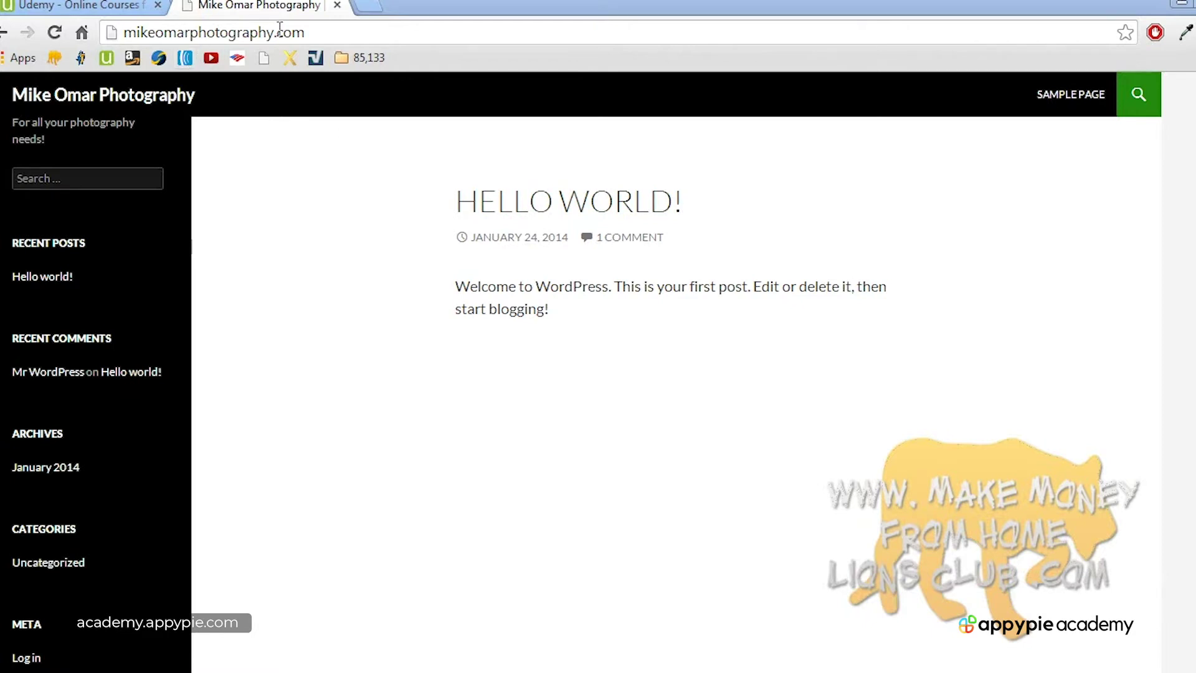
Step: Open the WordPress login page by adding /wp-admin to the site's address, and activate the password field
left_click(348, 31)
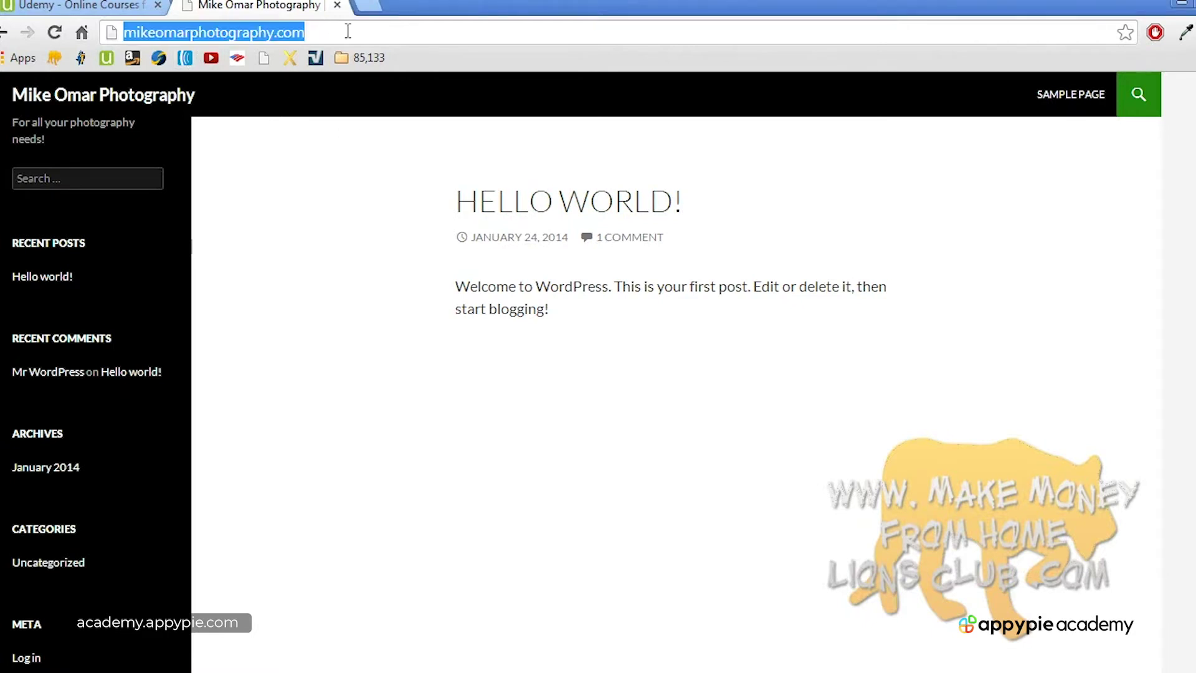
left_click(347, 30)
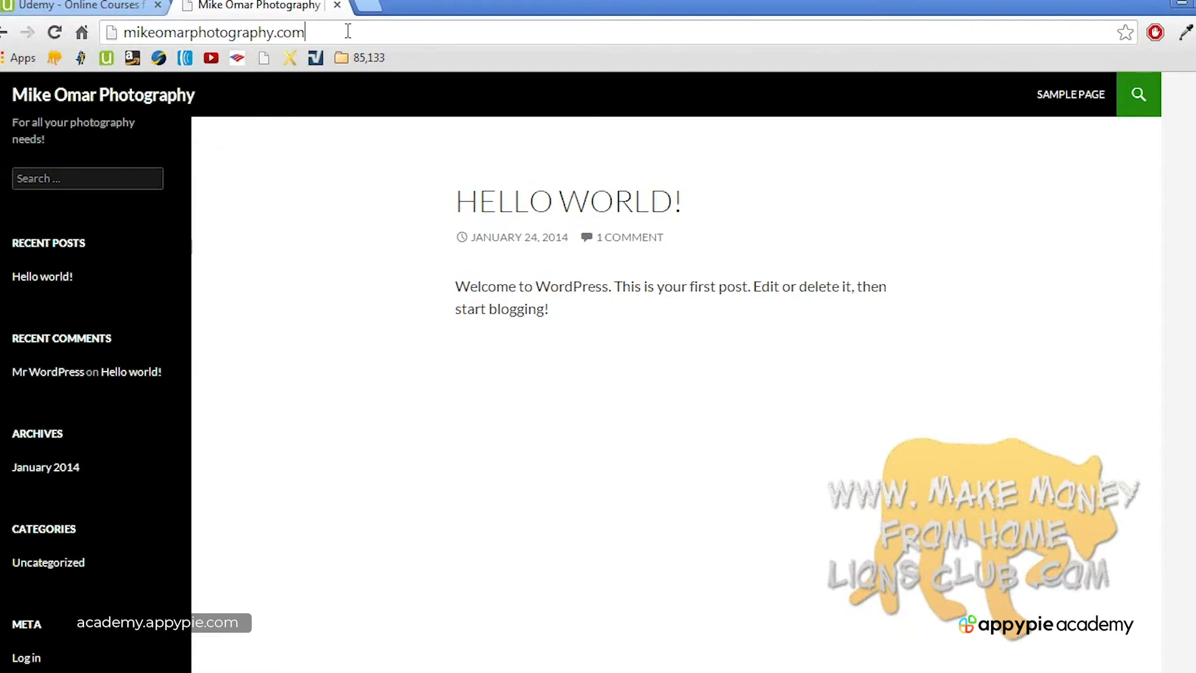
type("/")
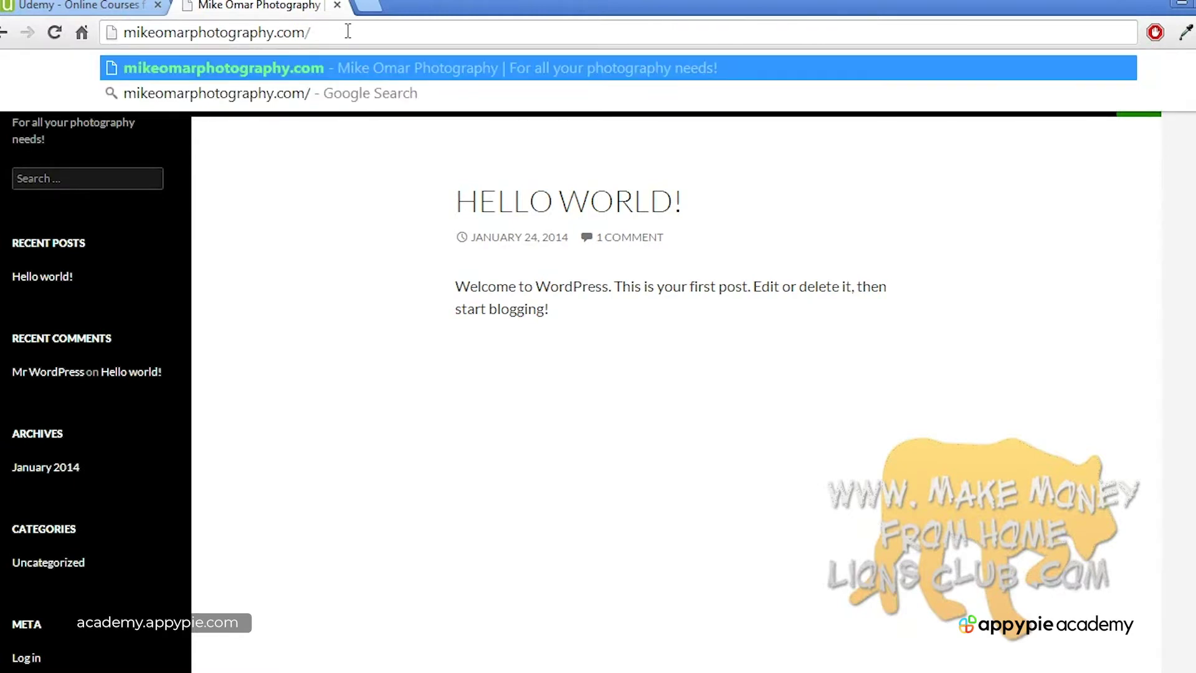
type("wp-admin")
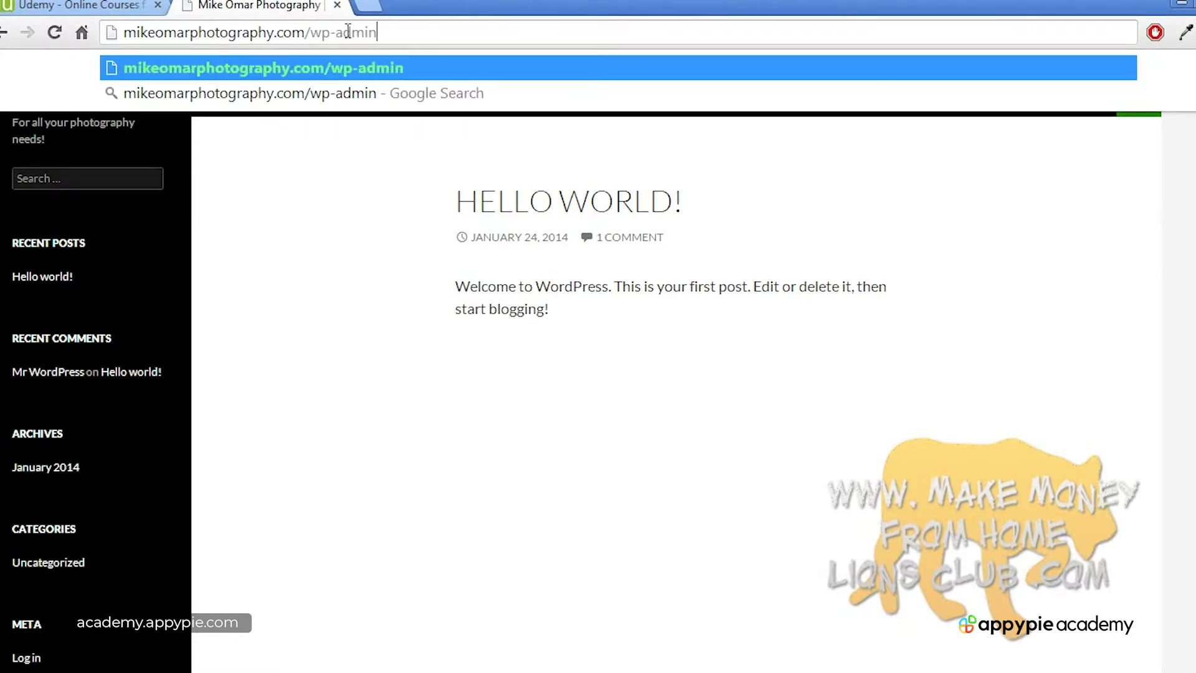
key("Return")
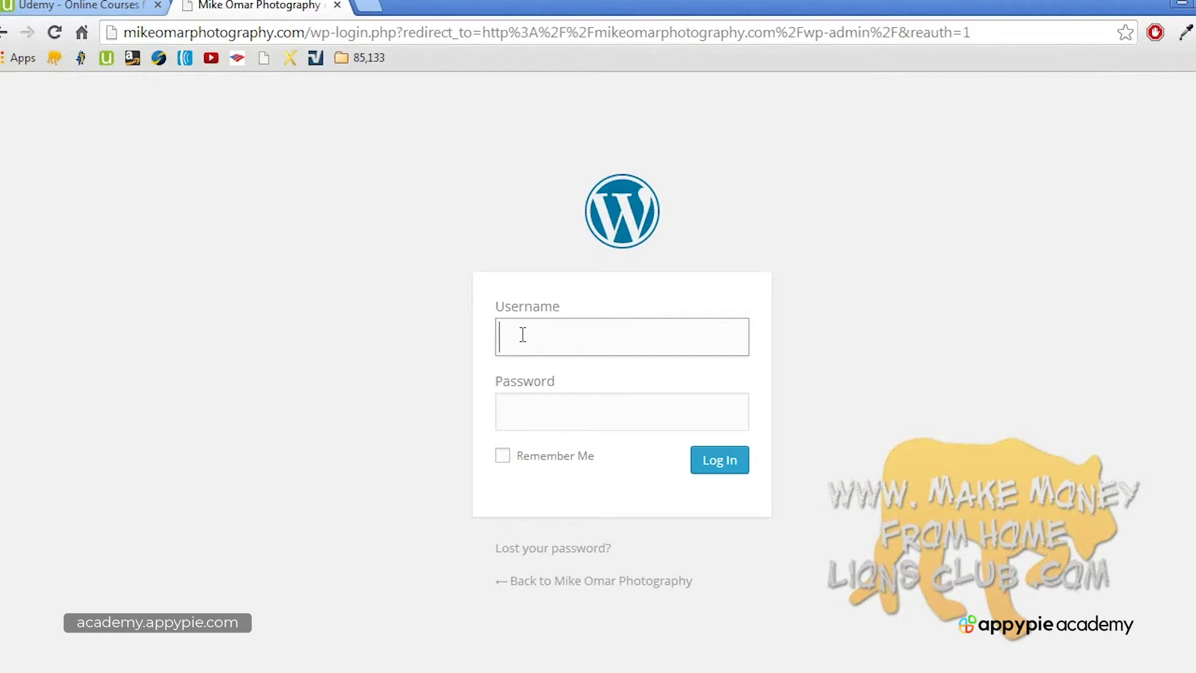
left_click(512, 402)
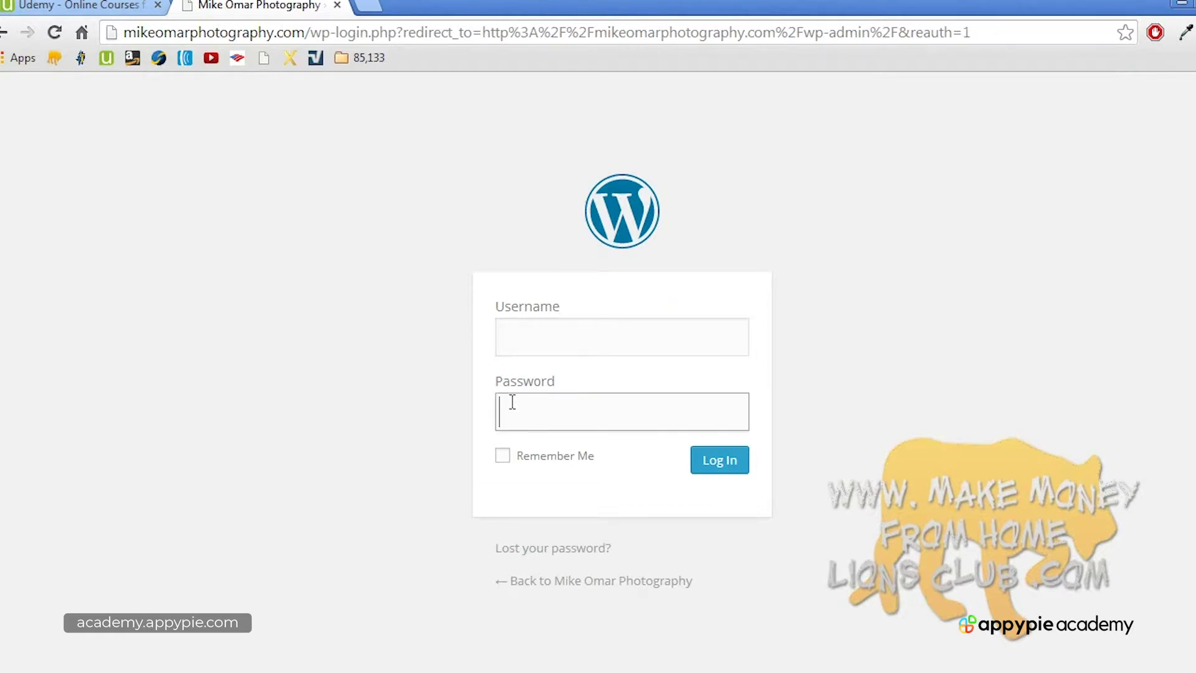
left_click(232, 671)
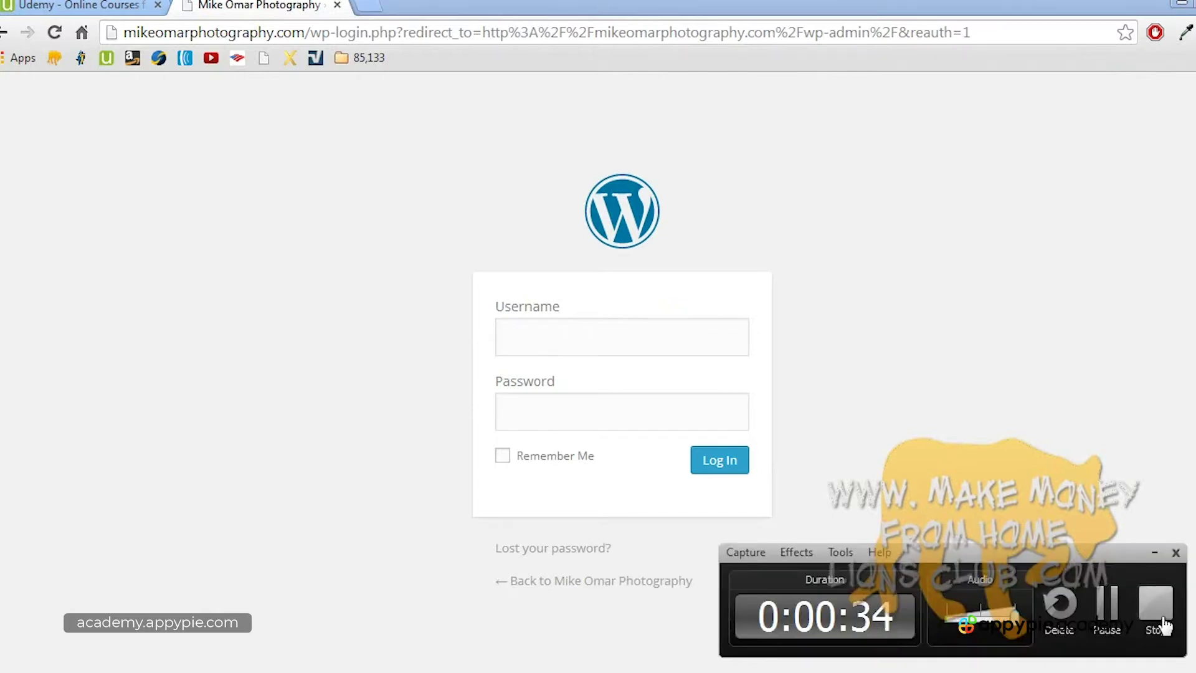
left_click(1163, 625)
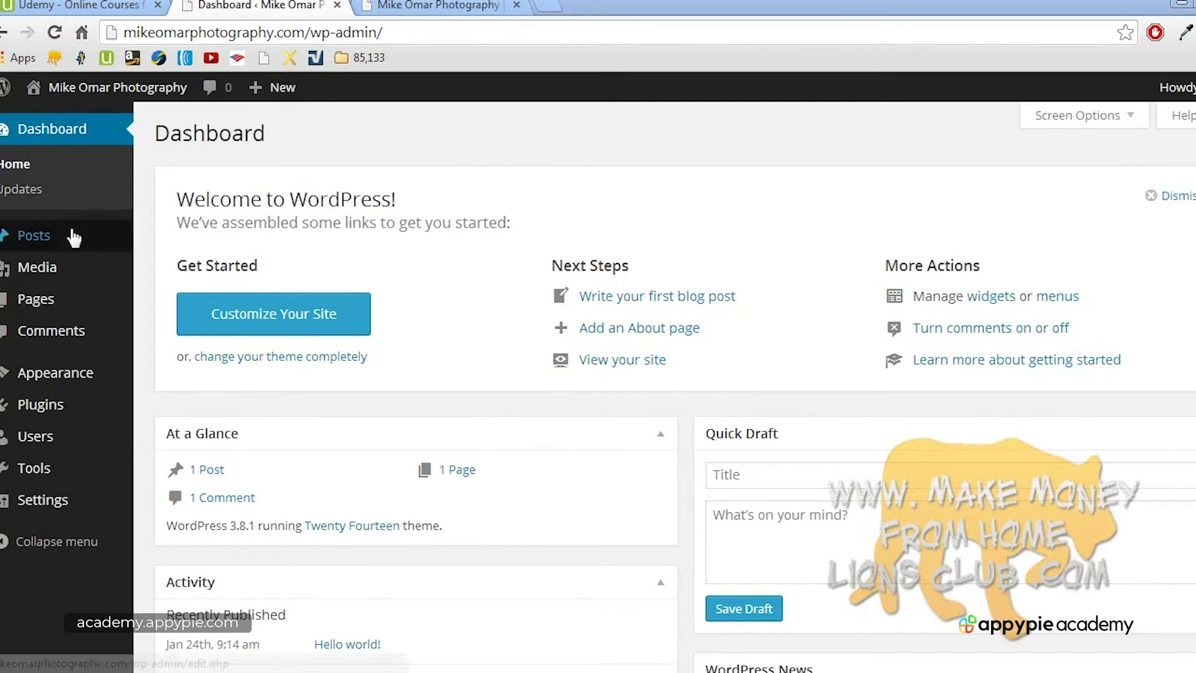
Step: Look over the Posts and Pages options in the dashboard, and switch to the live site
mouse_move(72, 235)
mouse_move(55, 306)
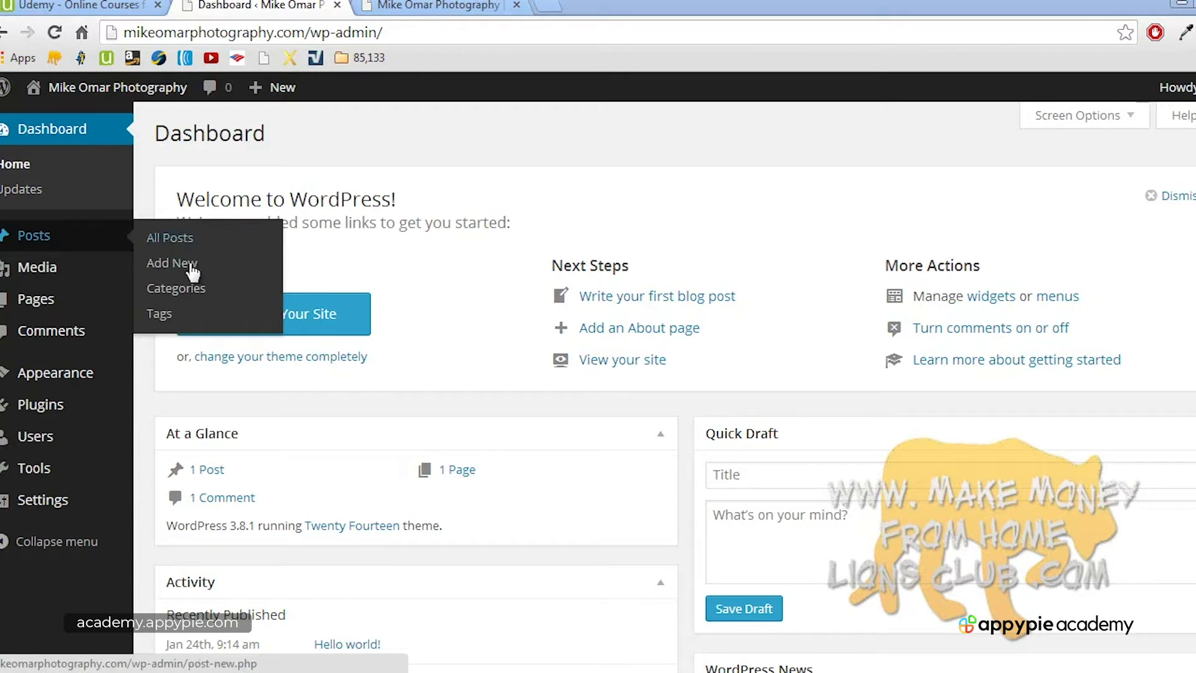
mouse_move(98, 293)
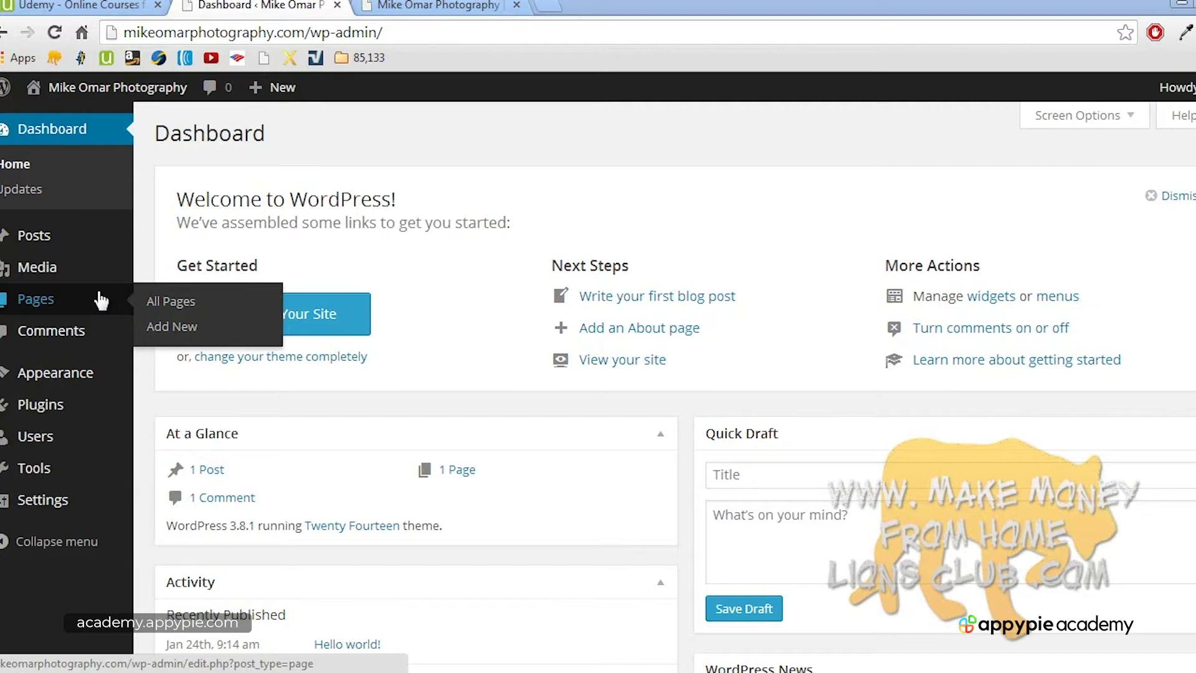
left_click(416, 8)
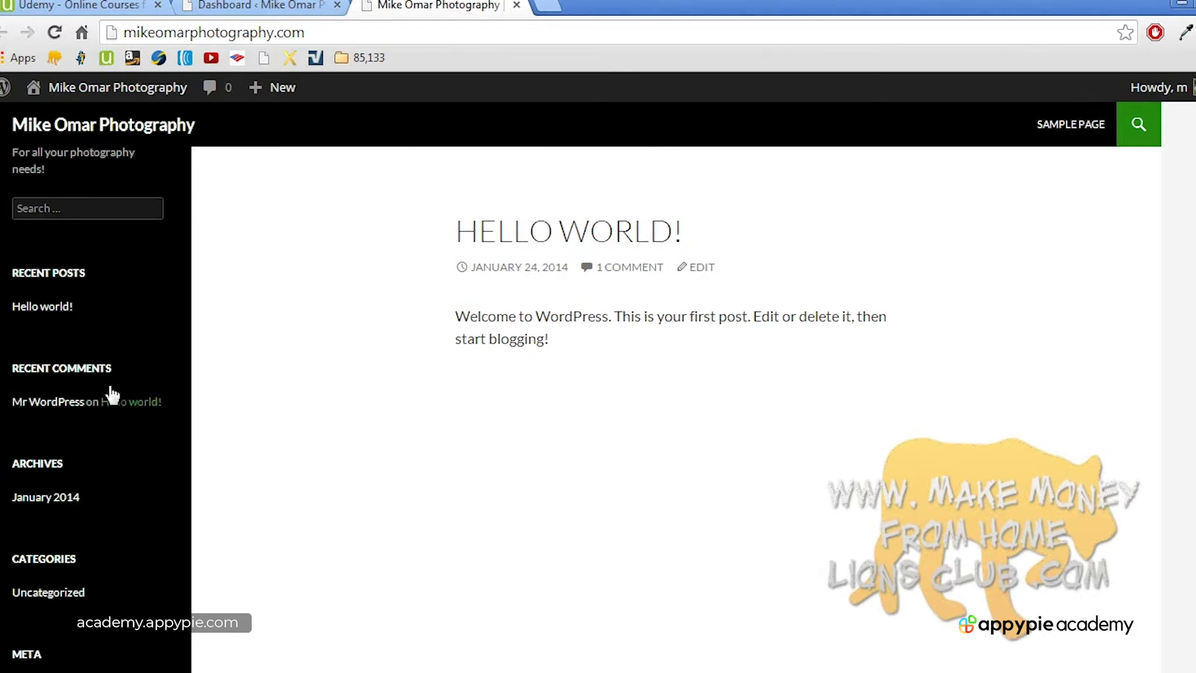
left_click(423, 659)
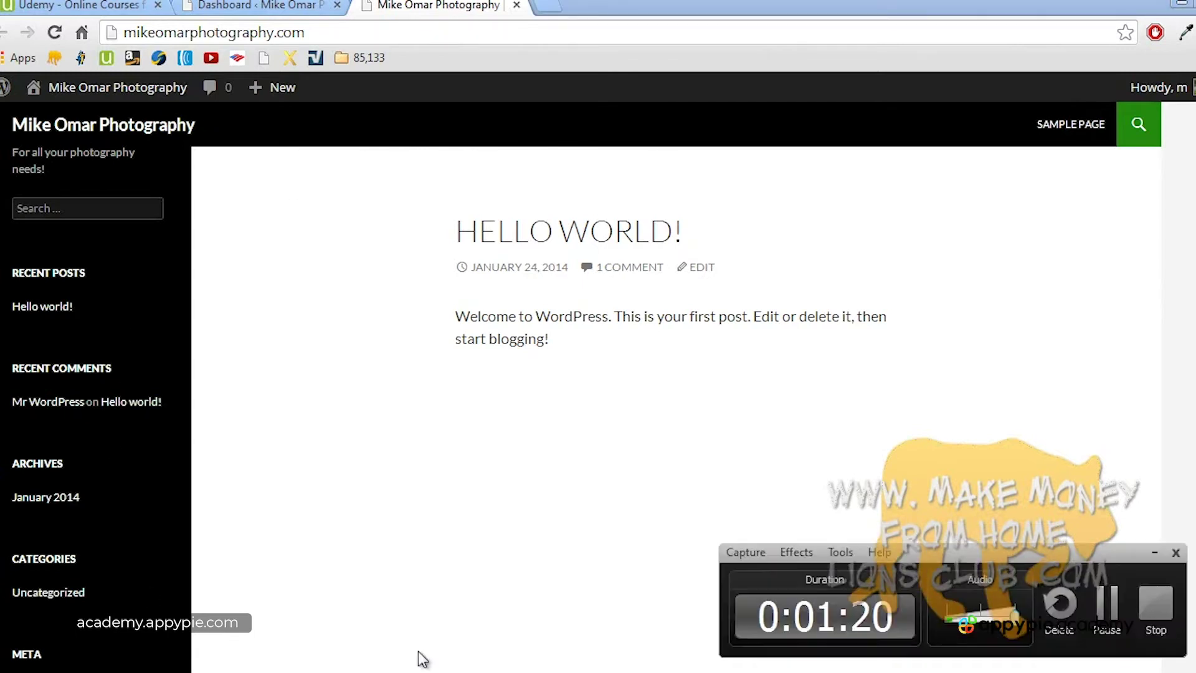
left_click(1158, 622)
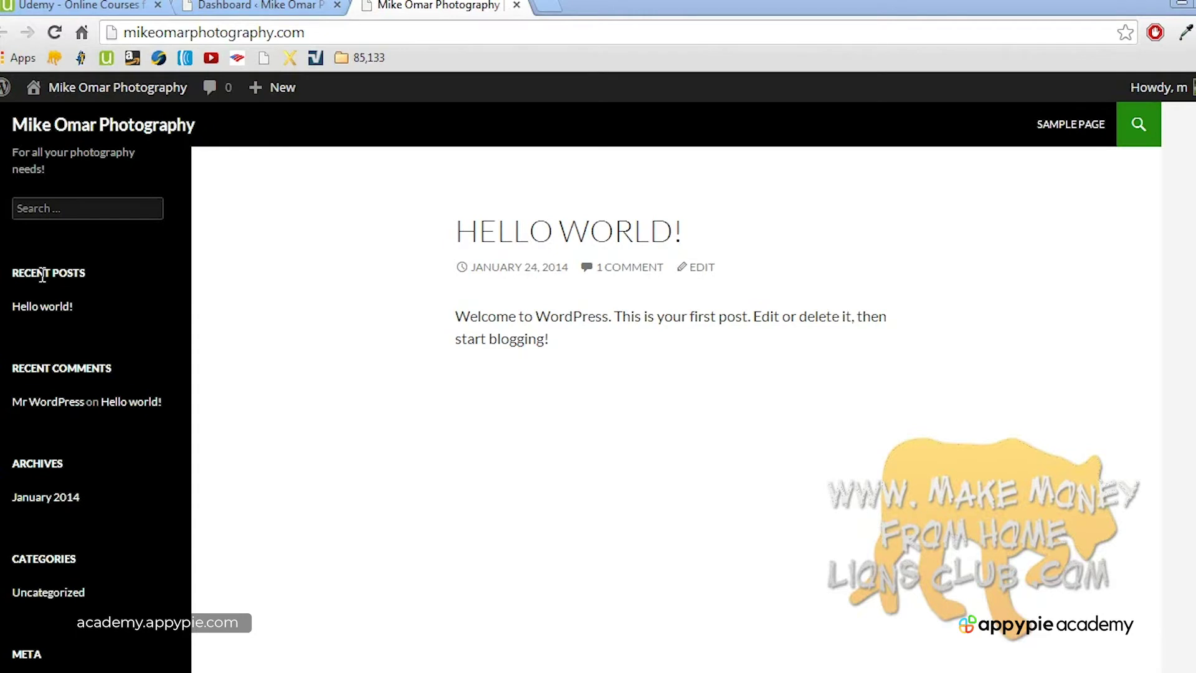
Step: View the "Hello world!" post on the live site, and open the list of all posts in the dashboard
left_click(31, 307)
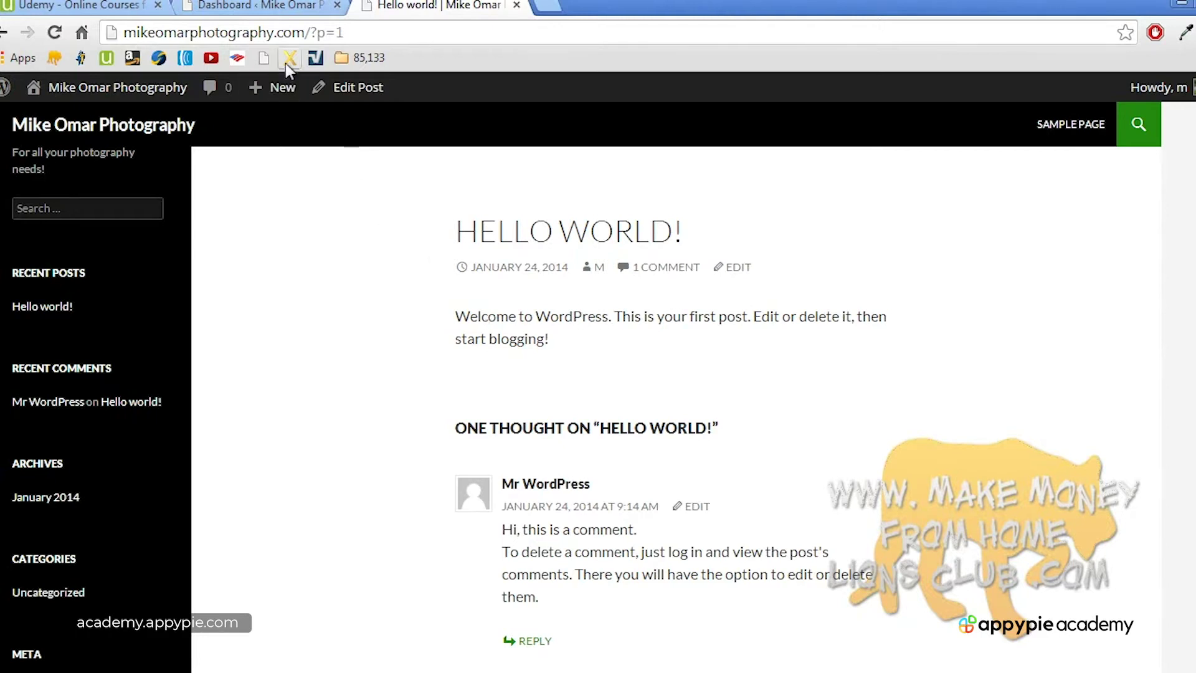
left_click(279, 9)
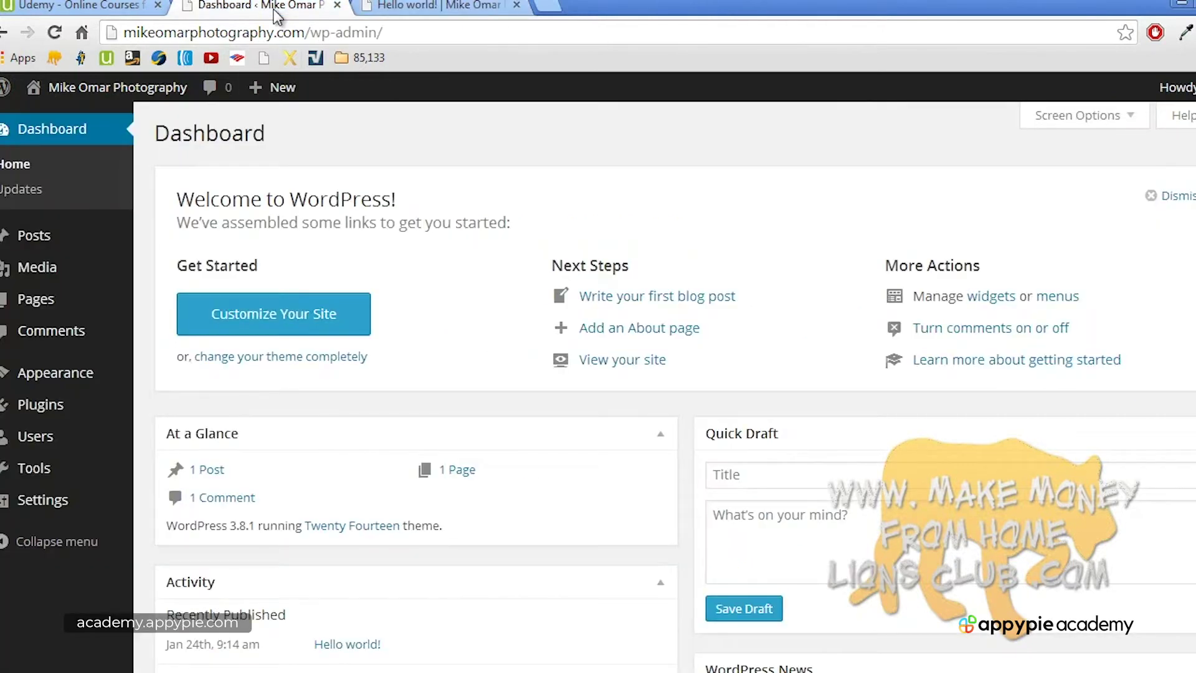
left_click(75, 247)
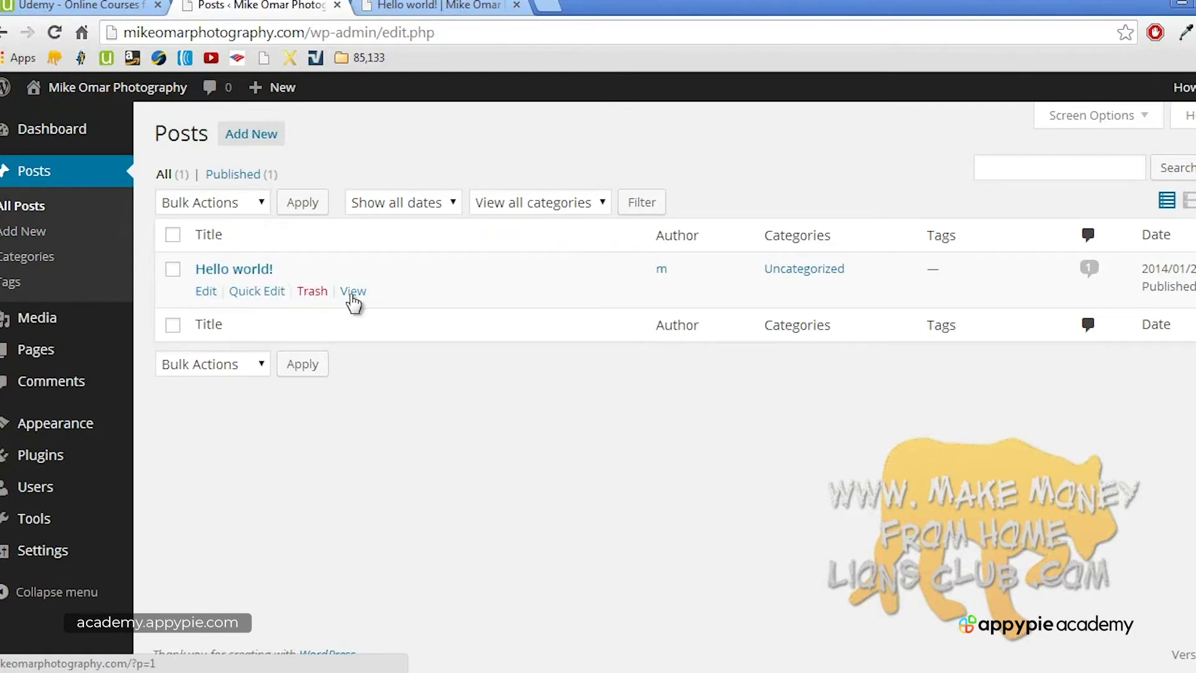
Step: Start a new post and give it the title "This is my first post!"
left_click(54, 234)
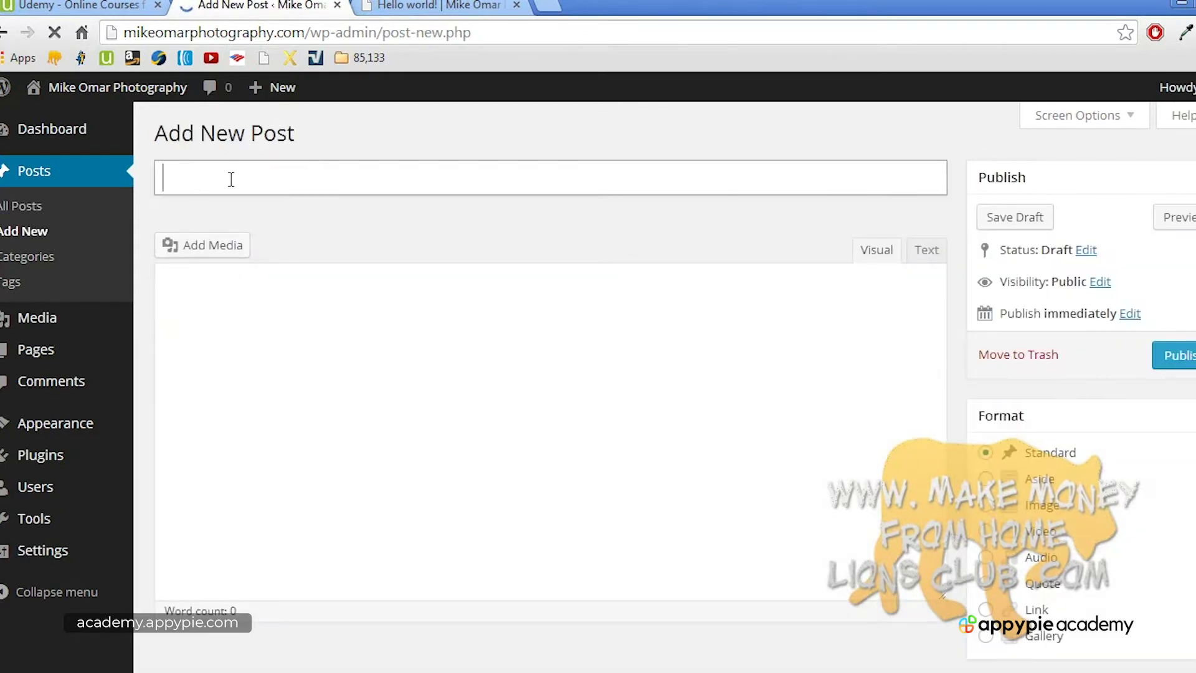
type("T")
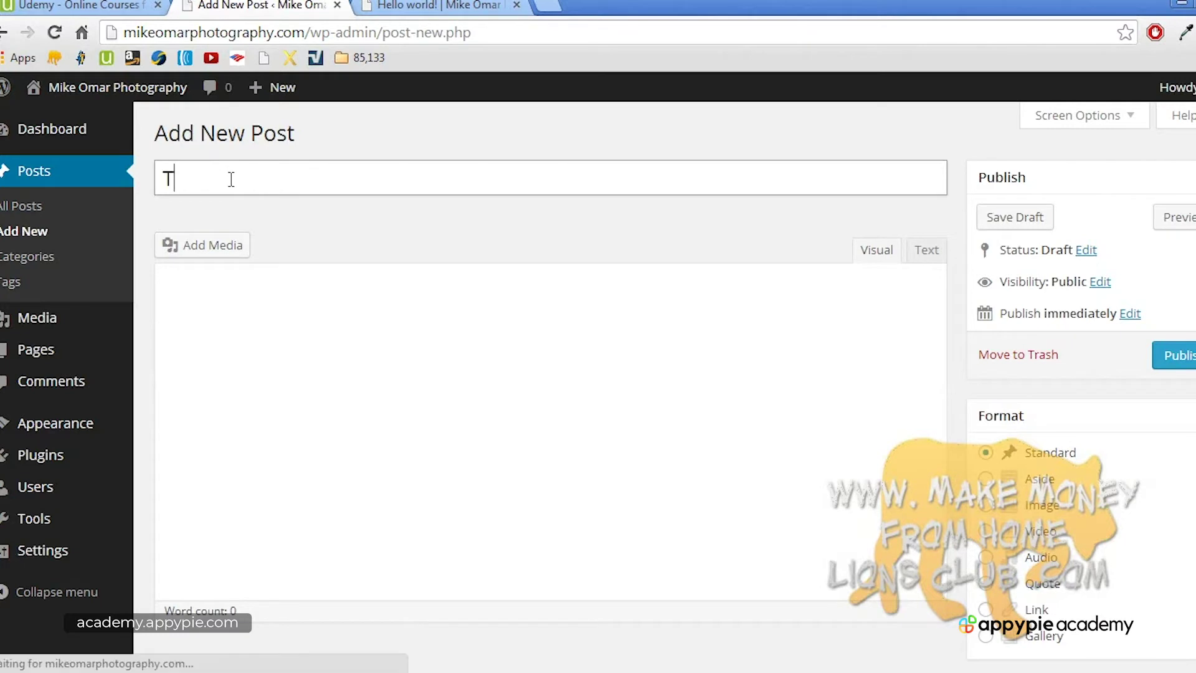
type("his is my first post!")
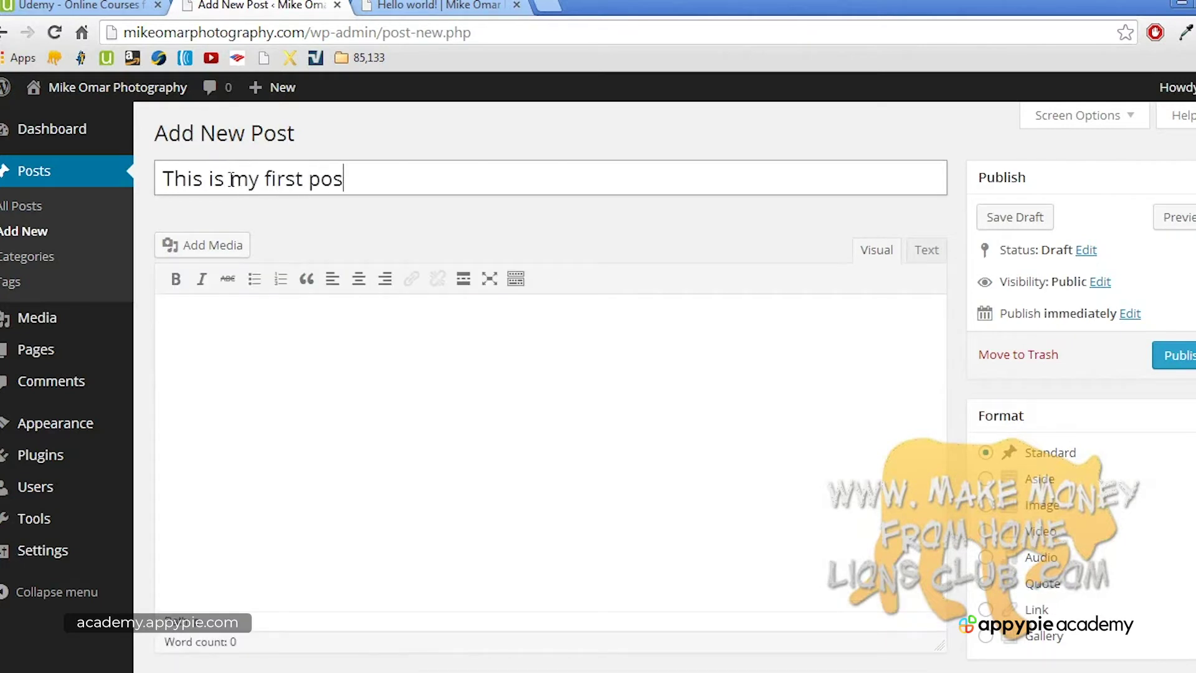
Step: Write "Hello!" as the body of the new post and publish it
left_click(289, 337)
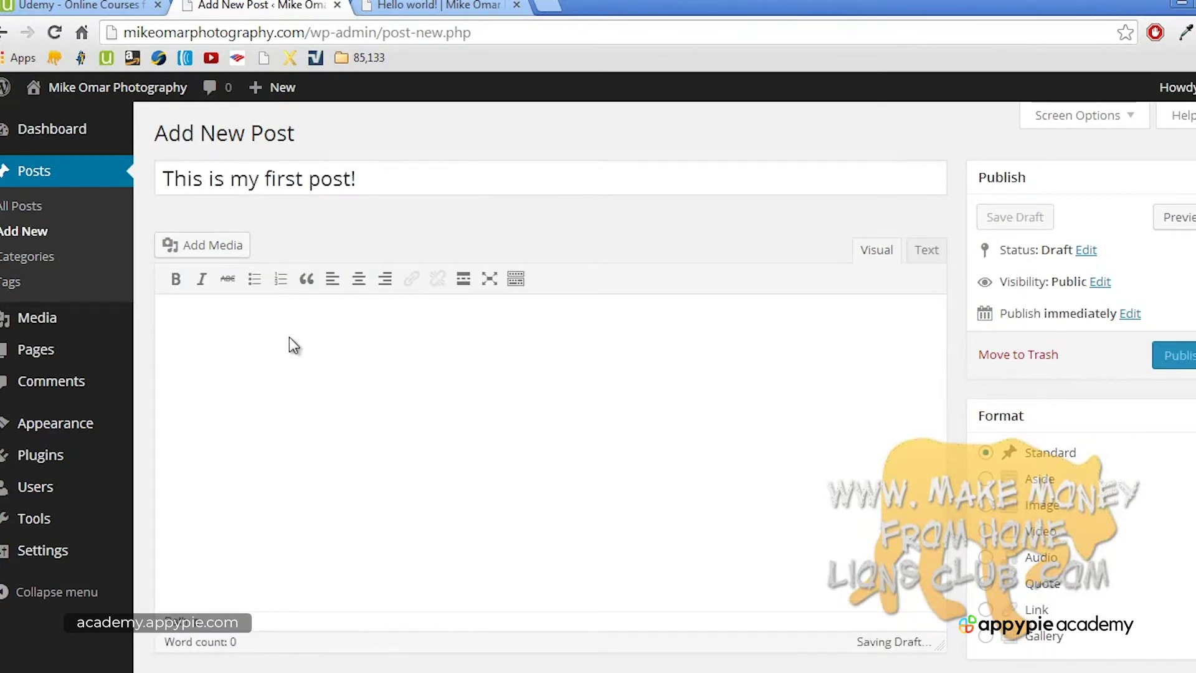
type("H")
right_click(289, 337)
left_click(473, 342)
type("ello!")
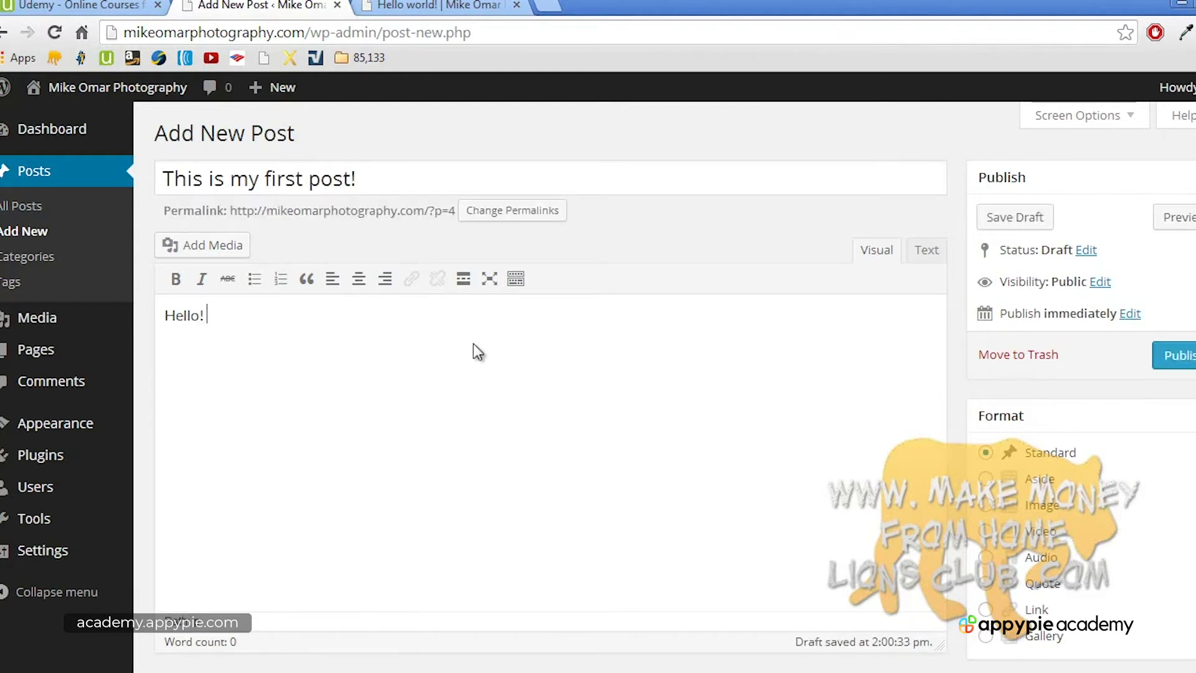
left_click(1166, 368)
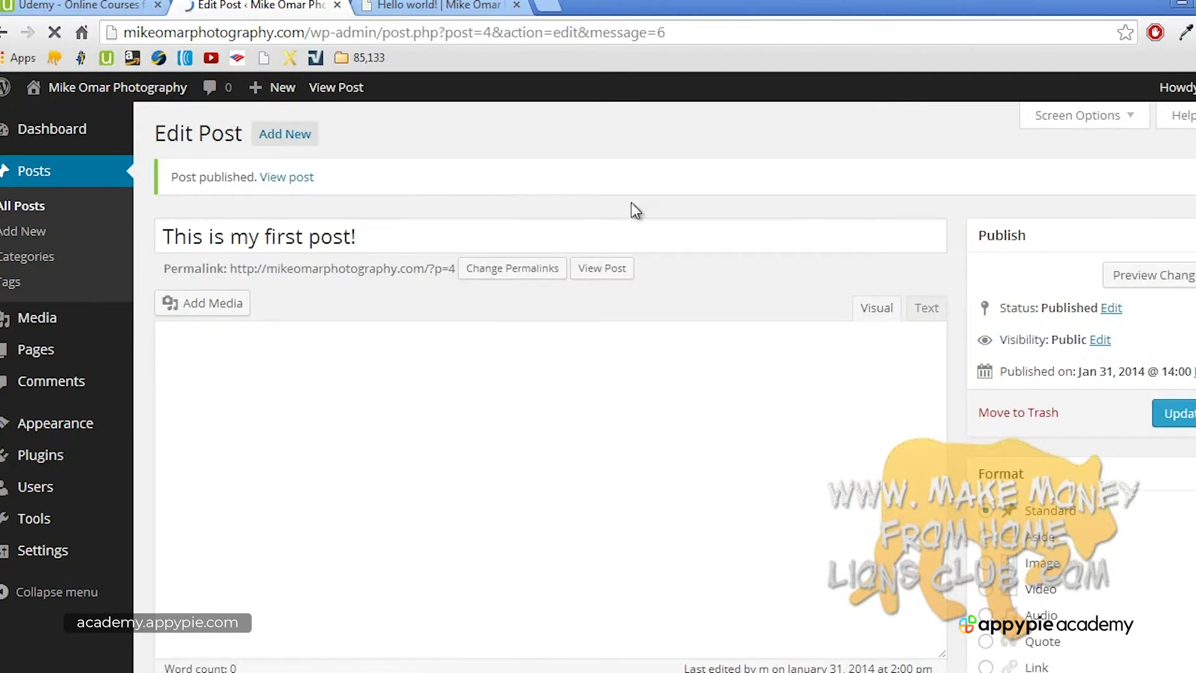
Step: Open "This is my first post!" from the live site's home page and examine its title and body
left_click(423, 8)
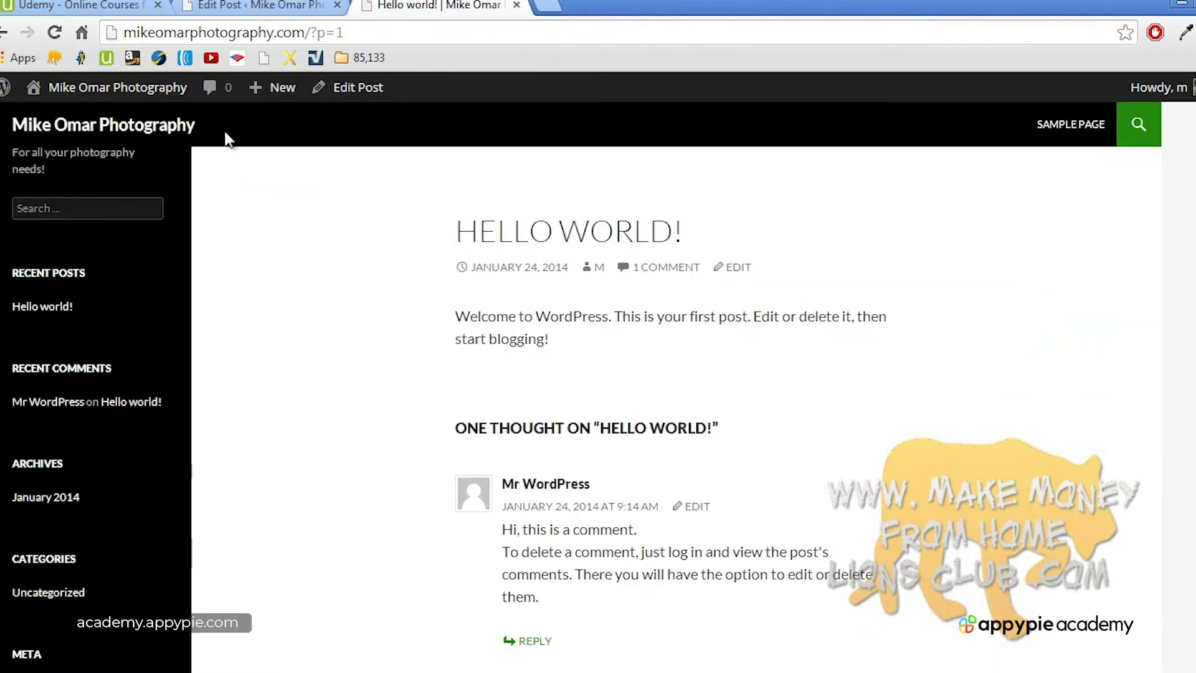
left_click(161, 133)
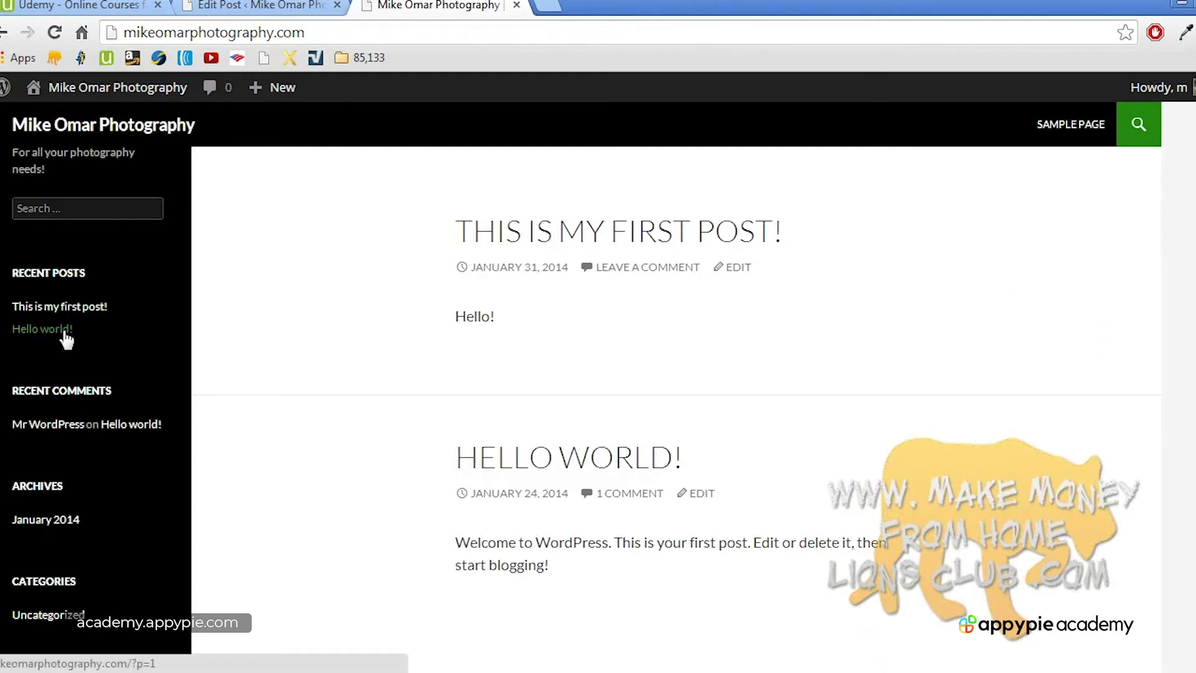
left_click(73, 312)
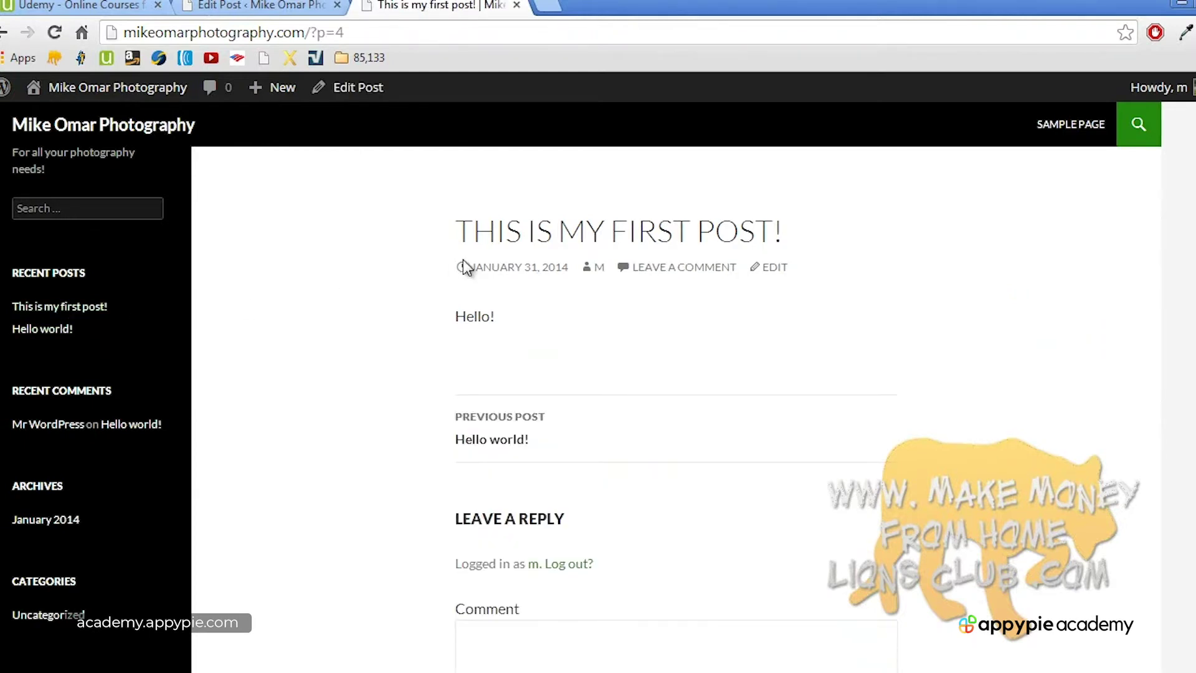
triple_click(470, 321)
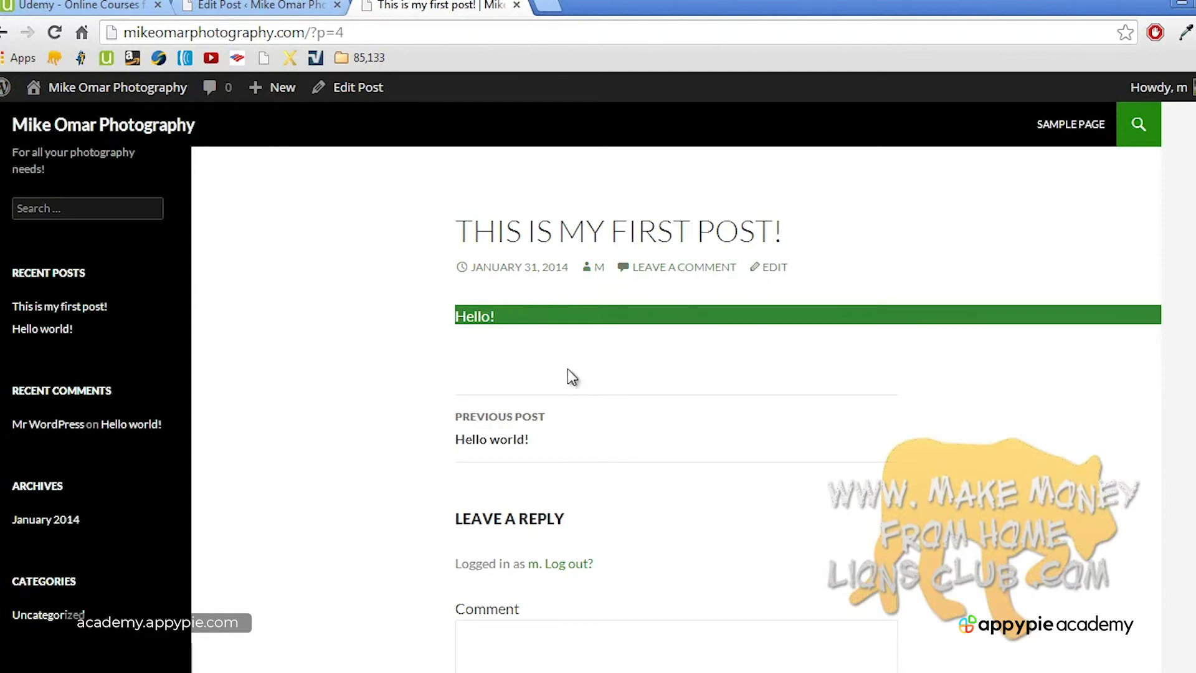
left_click(421, 381)
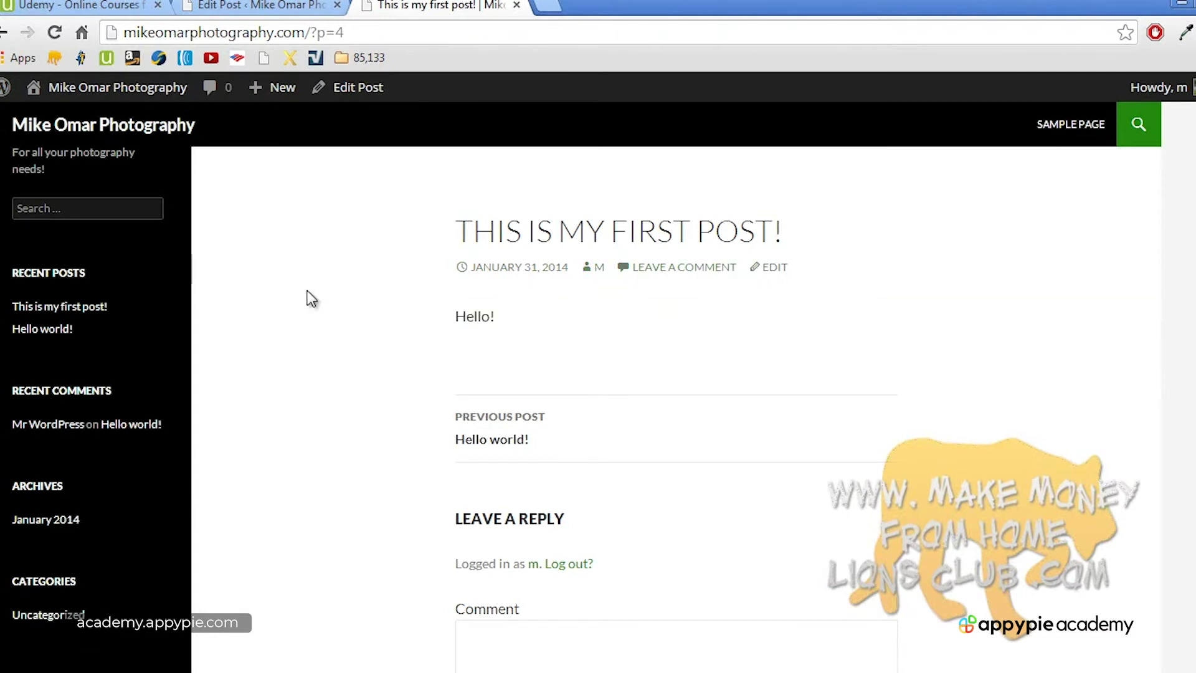
Step: Move the "Hello world!" post to the trash from the dashboard's list of posts
left_click(281, 6)
left_click(88, 170)
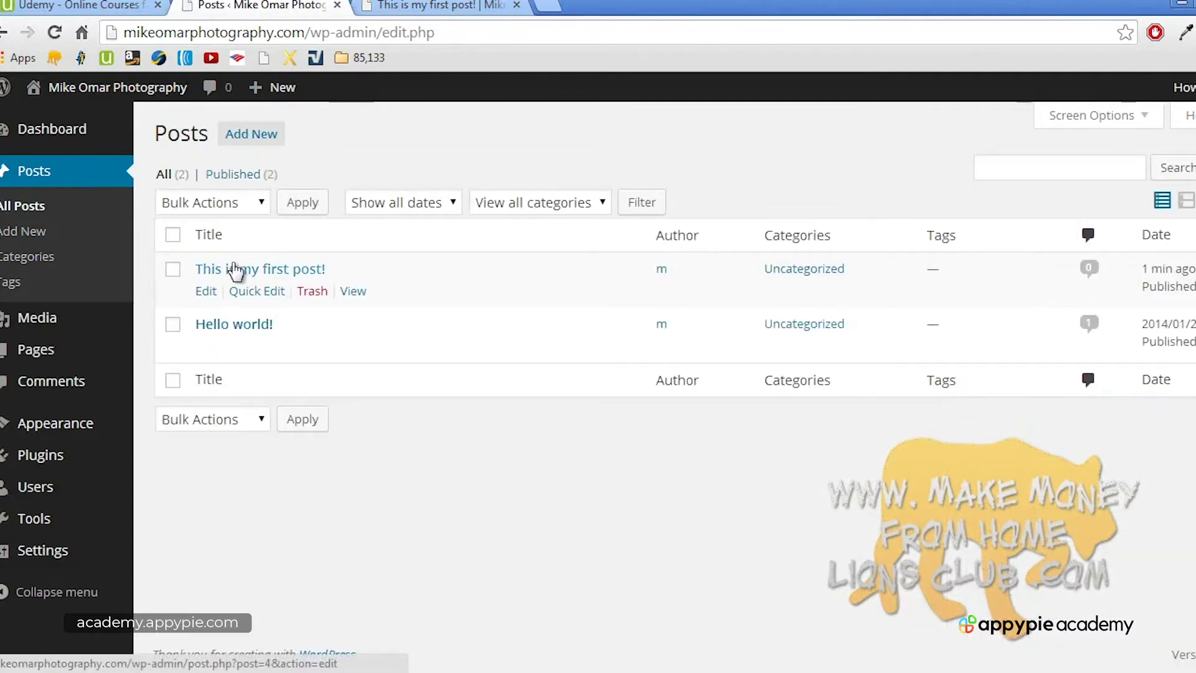
left_click(313, 347)
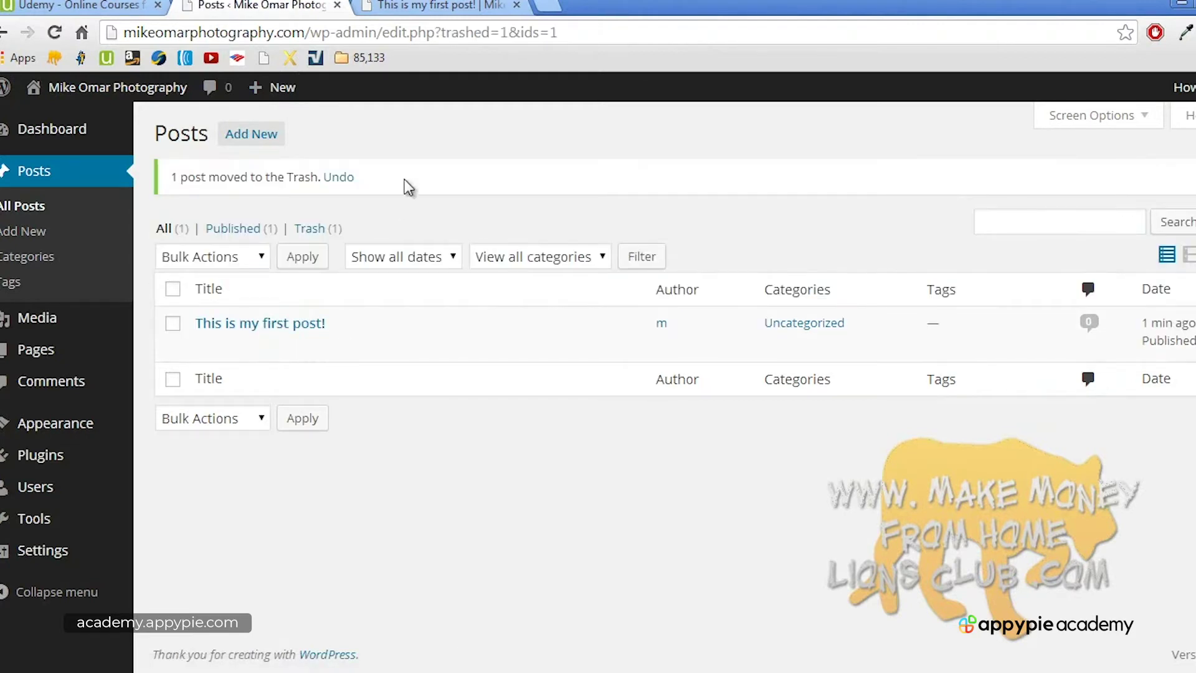
Step: Check the recent posts on the live site's home page, and view "This is my first post!" and the Sample Page
left_click(445, 7)
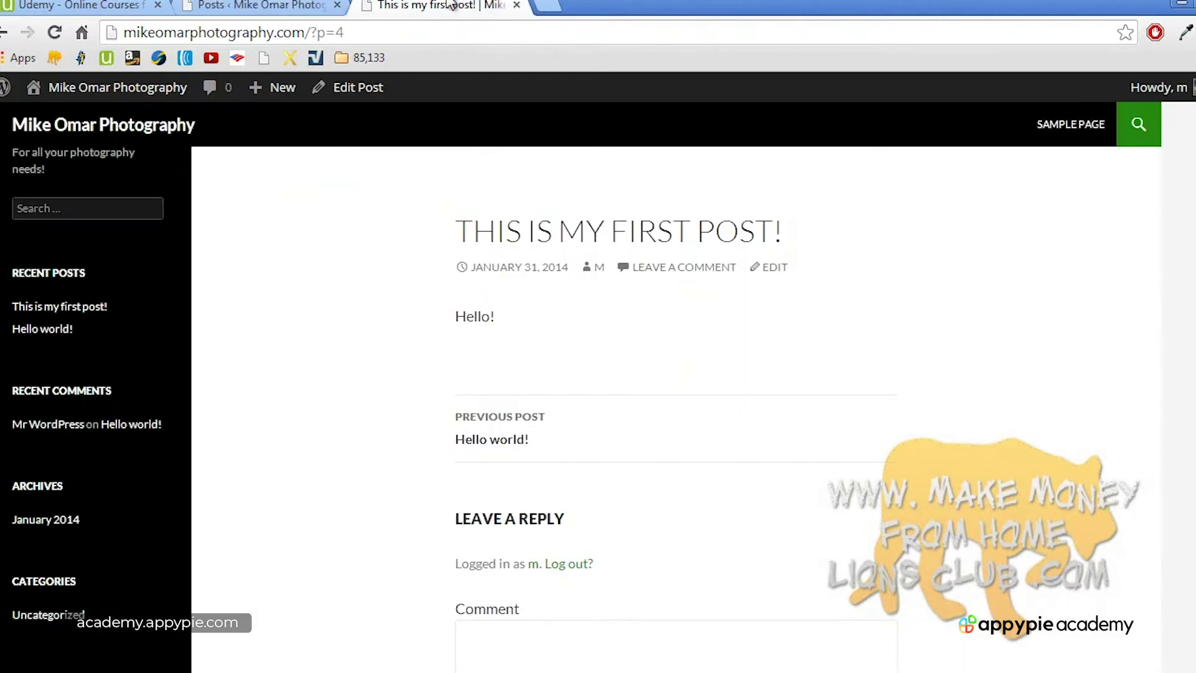
left_click(171, 132)
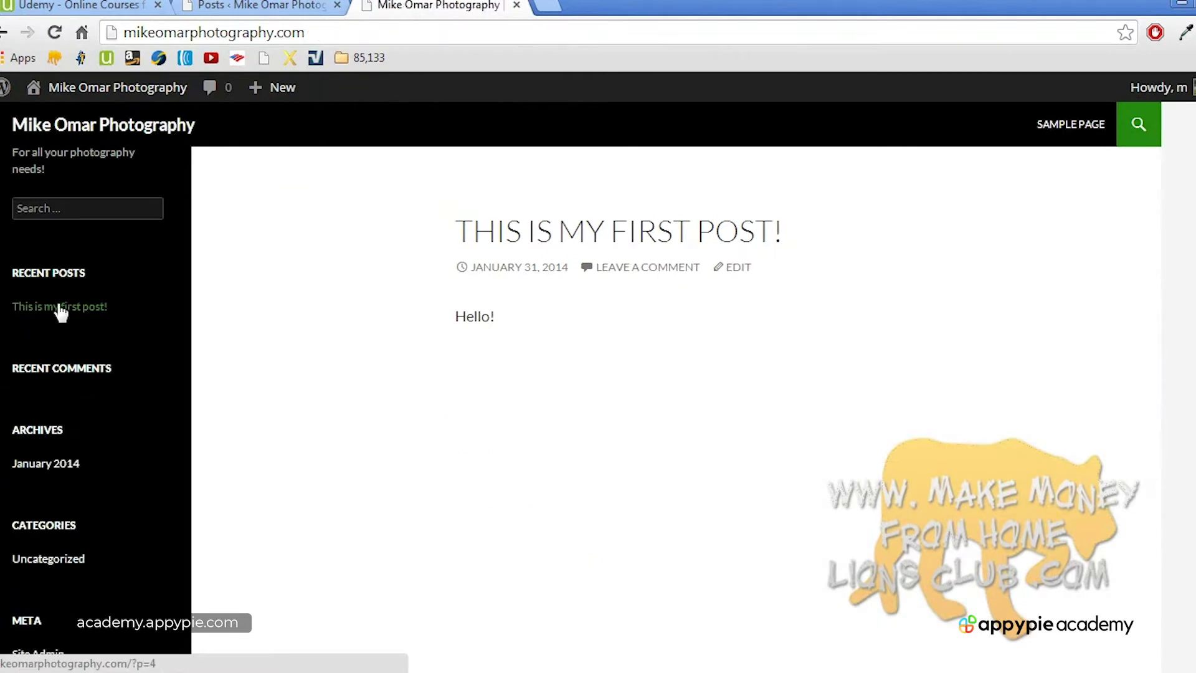
left_click(31, 309)
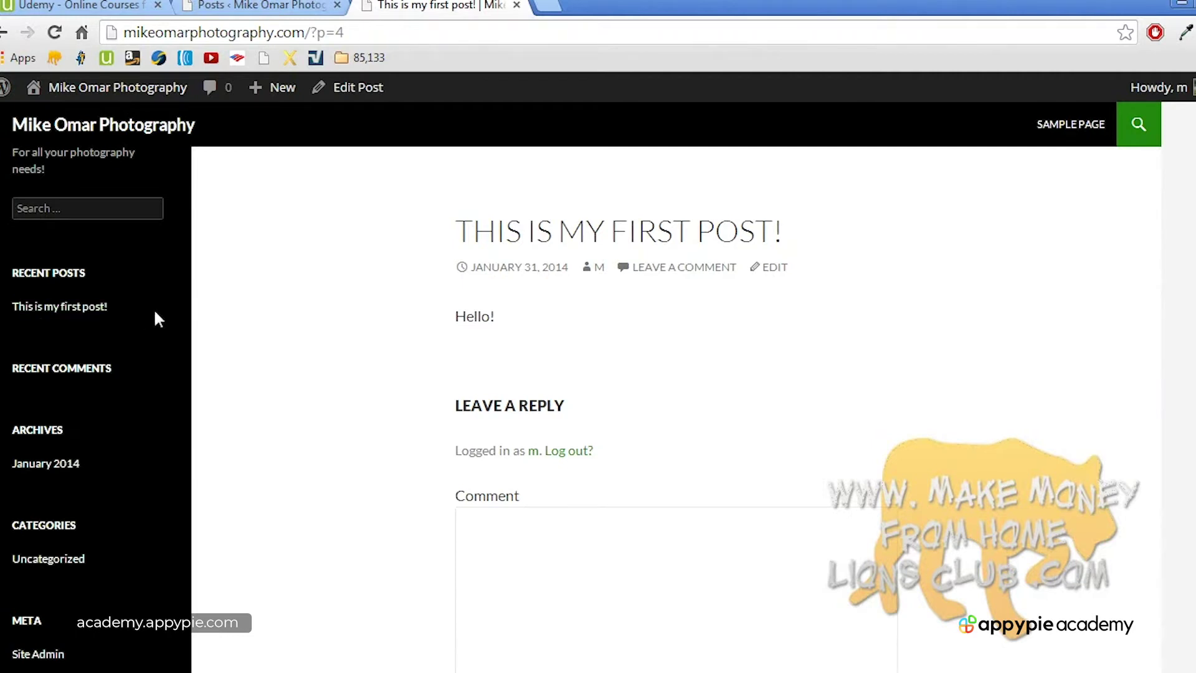
left_click(1041, 128)
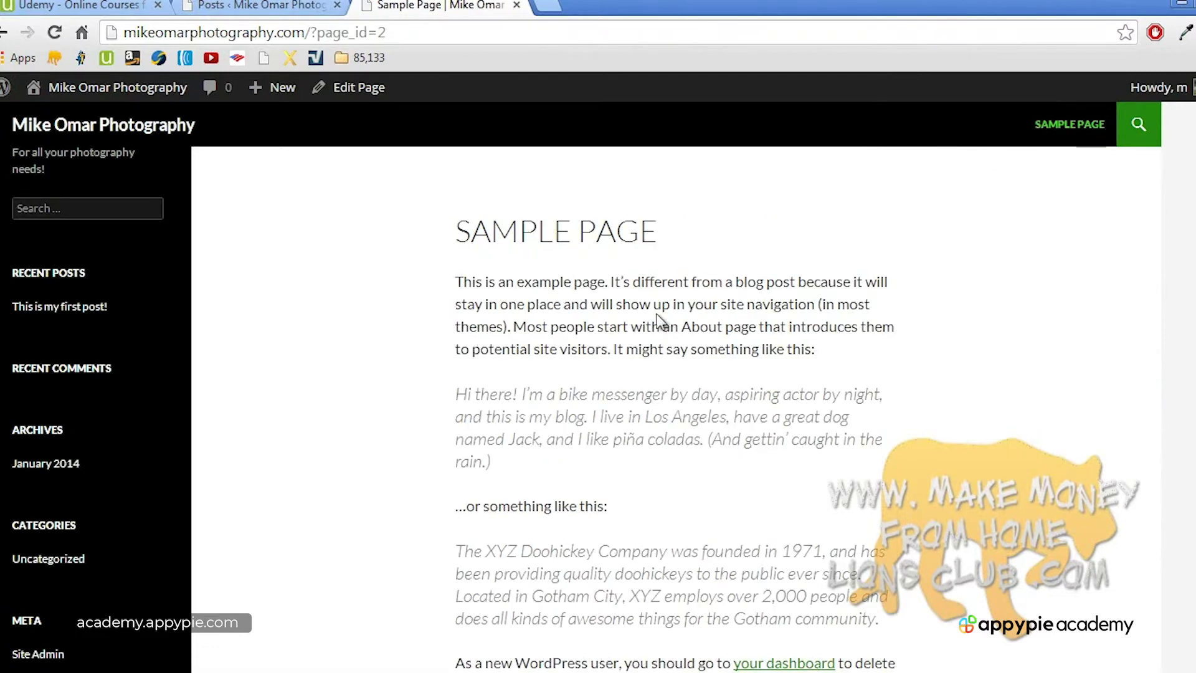
Step: Delete the "Hi there! I'm a bike messenger" paragraph from the Sample Page in the dashboard and update the page
scroll(658, 321, "down", 3)
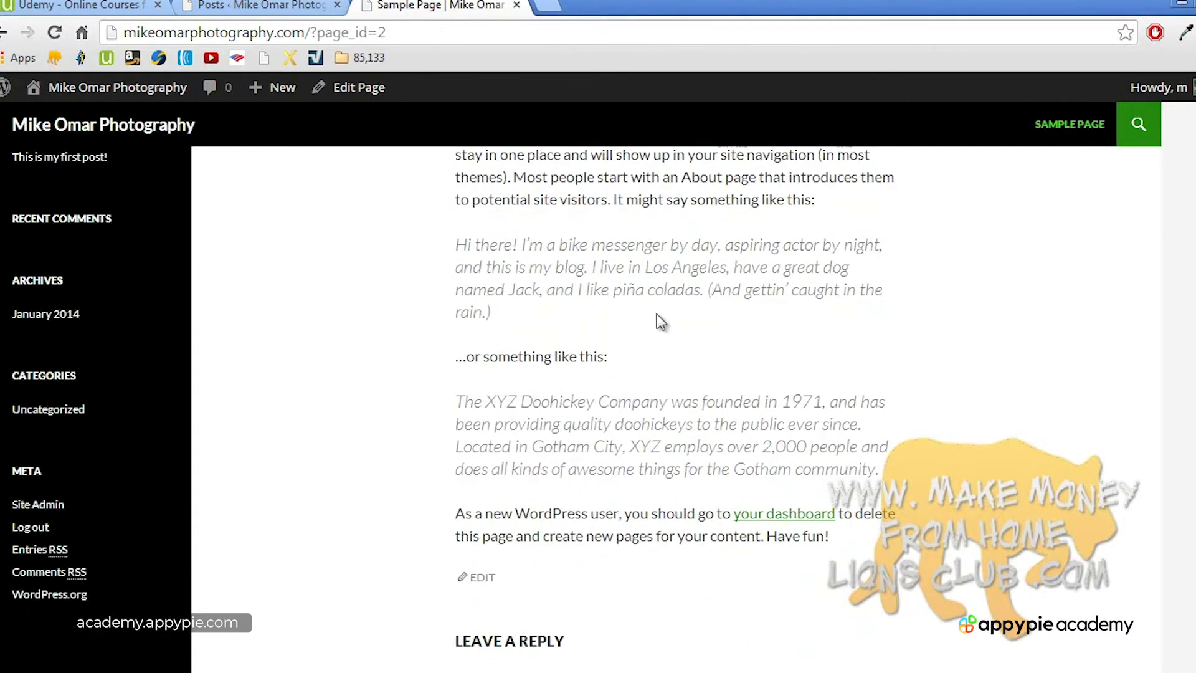
scroll(658, 322, "up", 3)
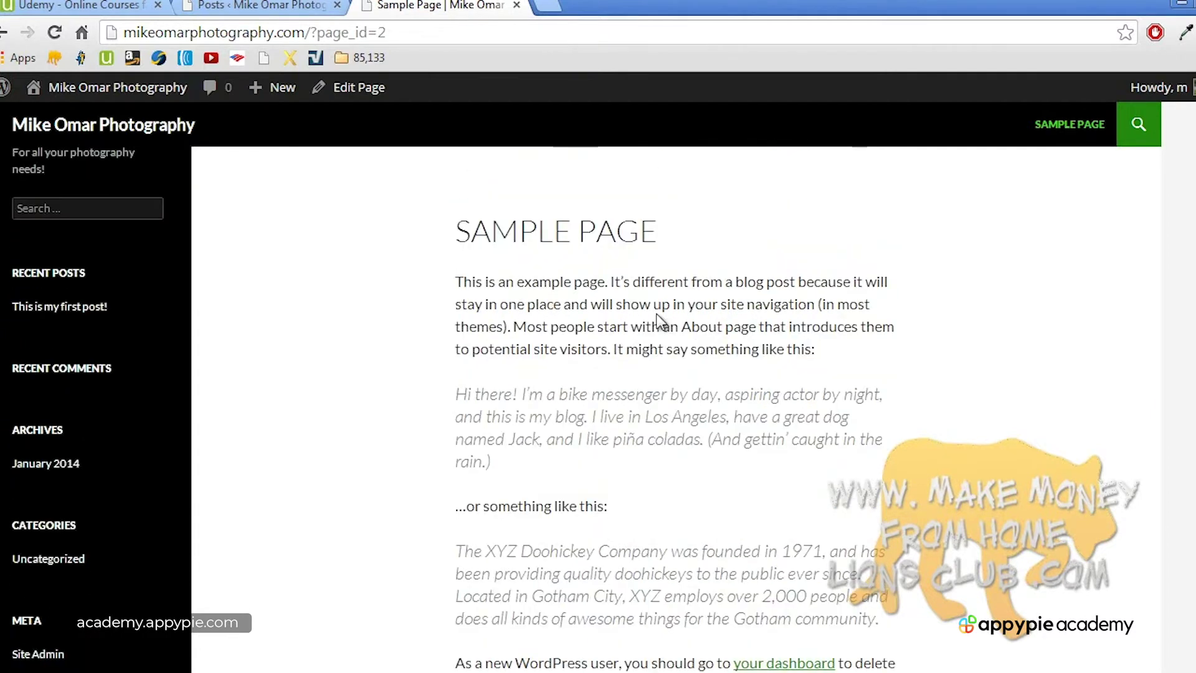
left_click(268, 9)
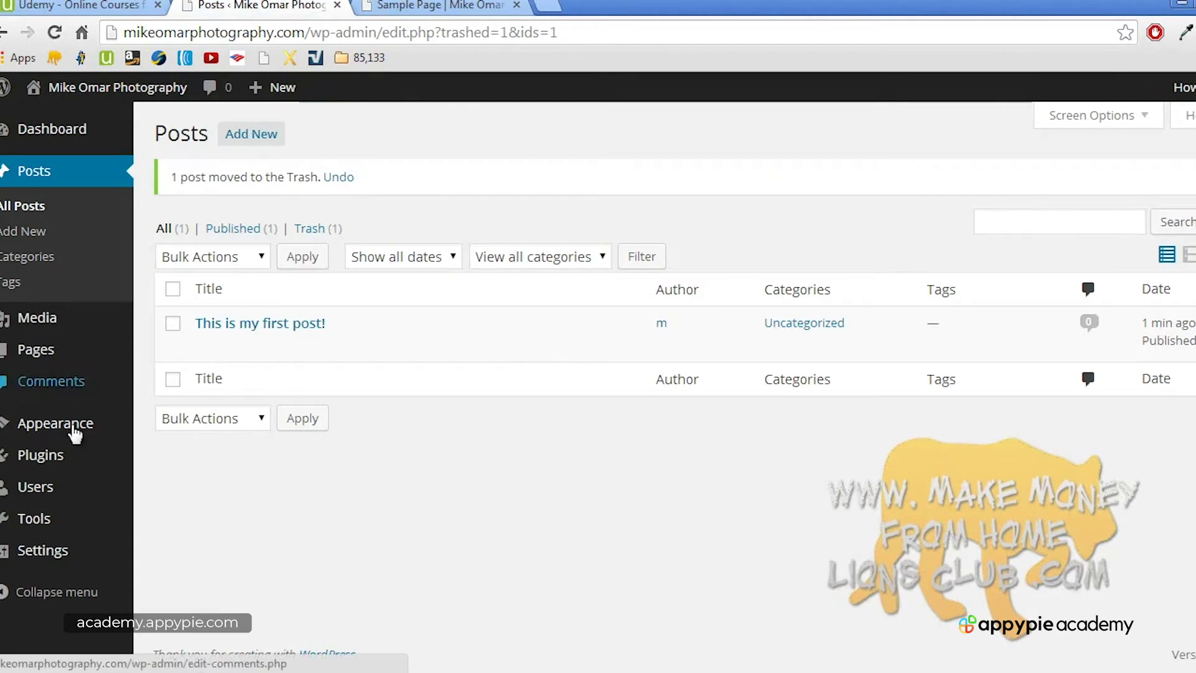
mouse_move(68, 450)
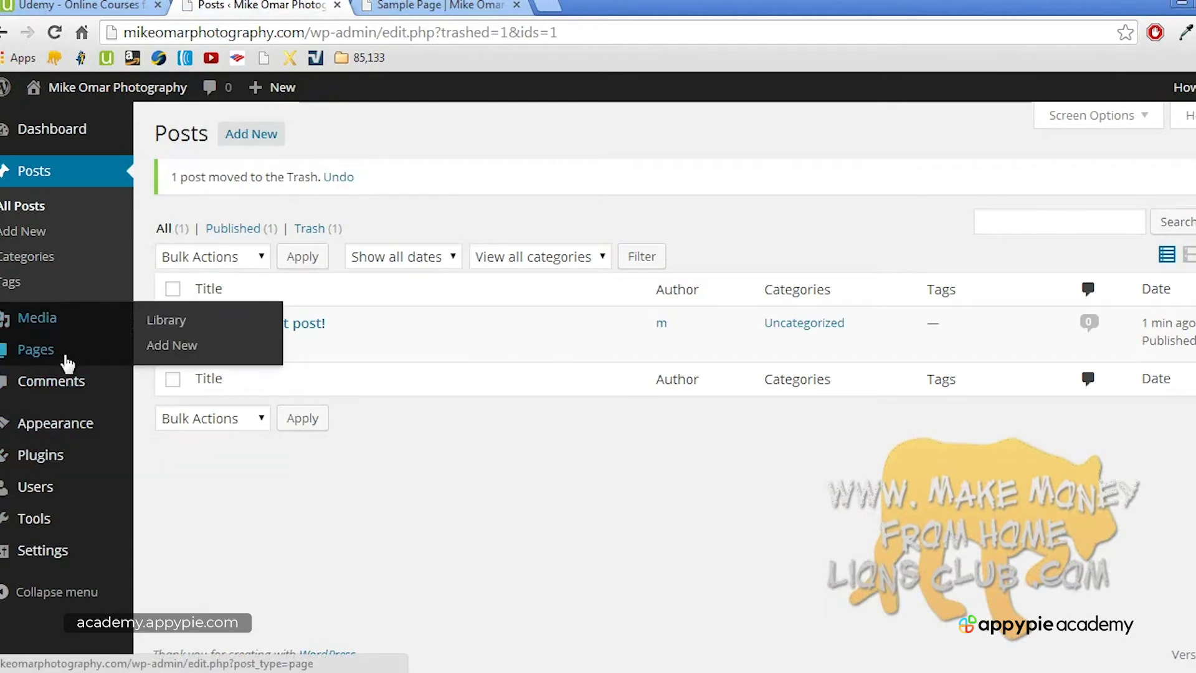
left_click(66, 359)
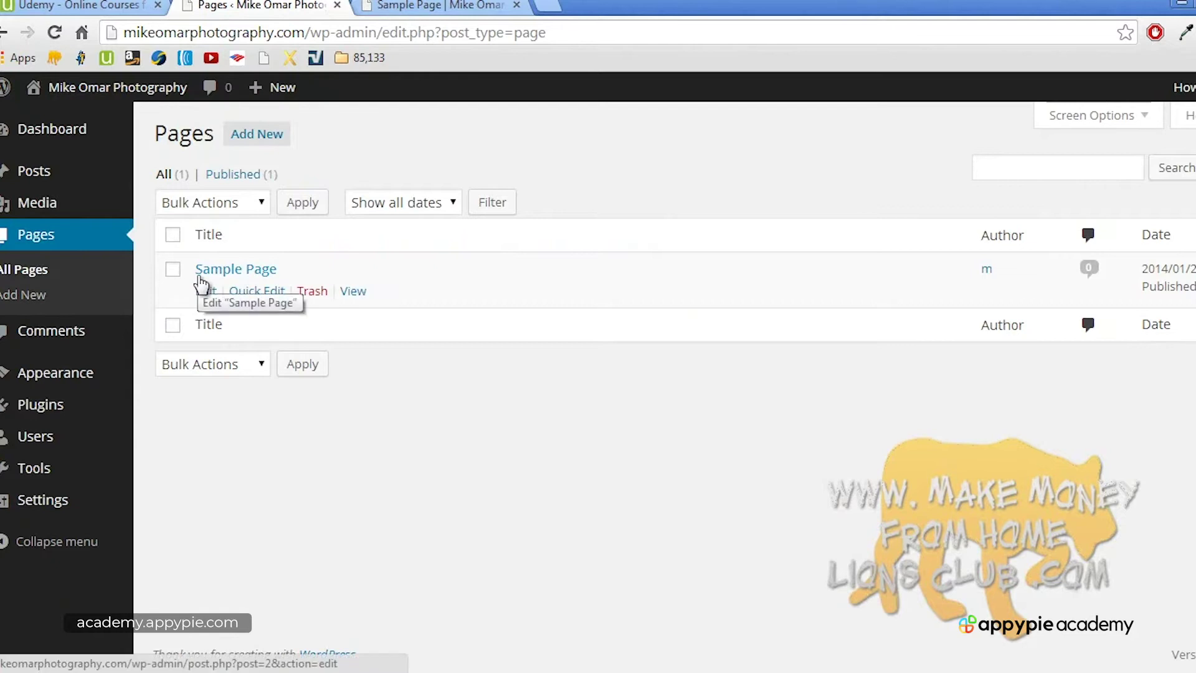
left_click(229, 274)
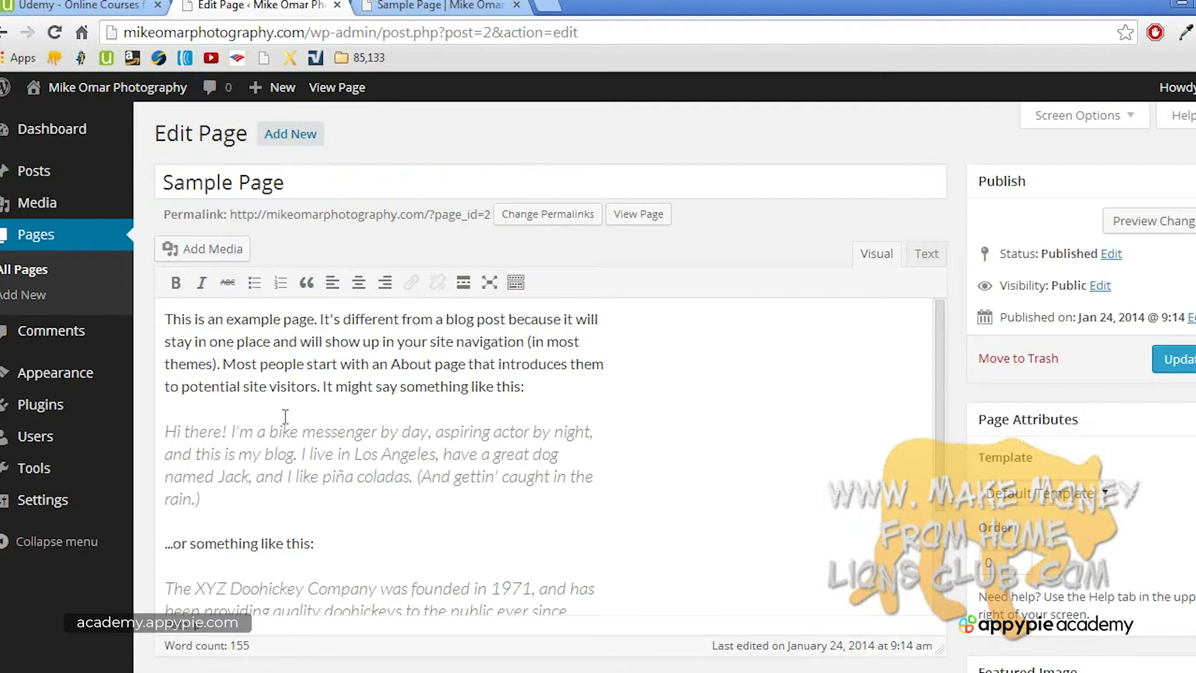
left_click_drag(260, 496, 165, 431)
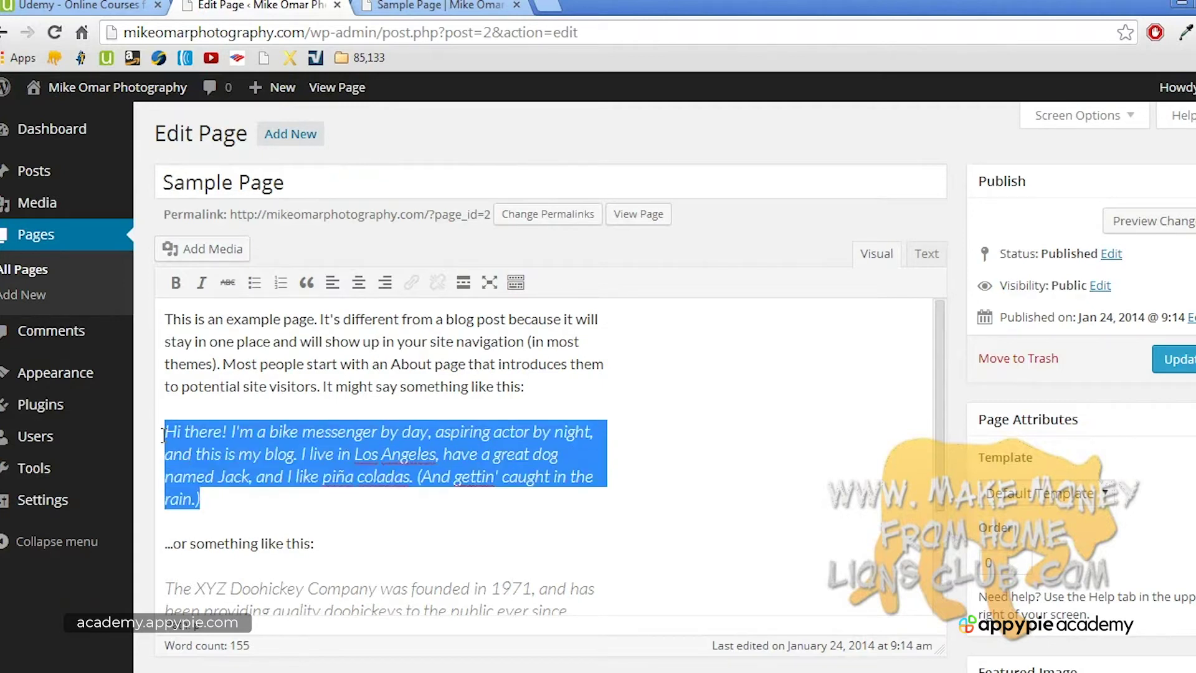
key("BackSpace")
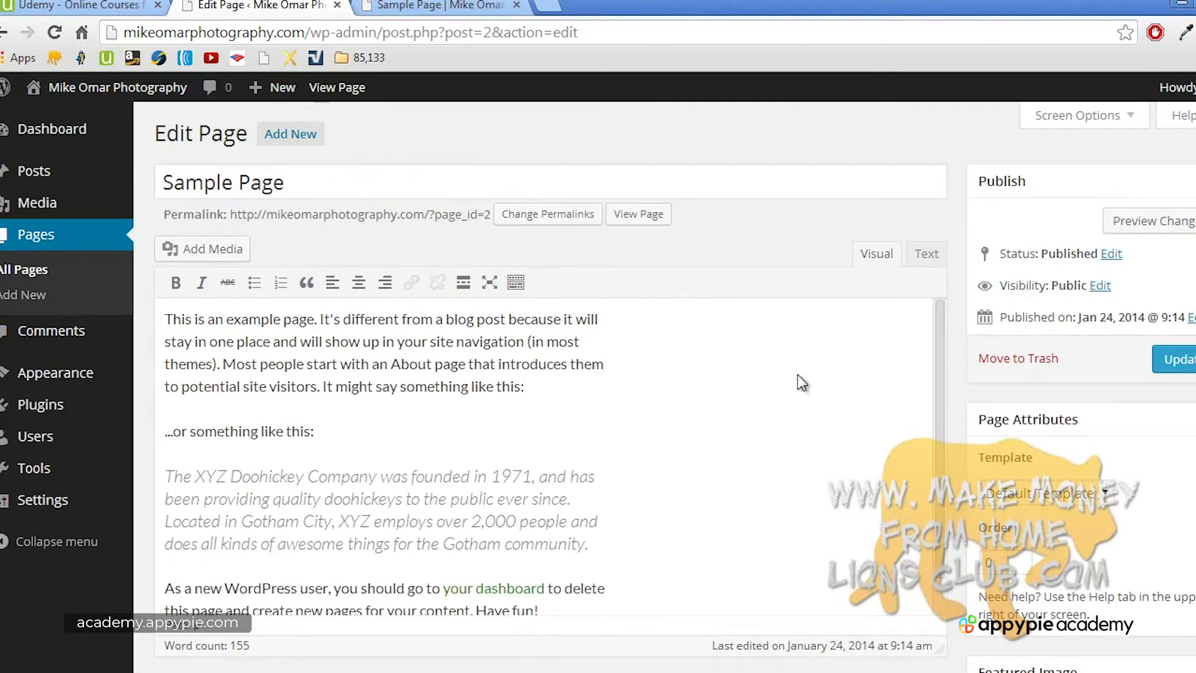
left_click(1174, 360)
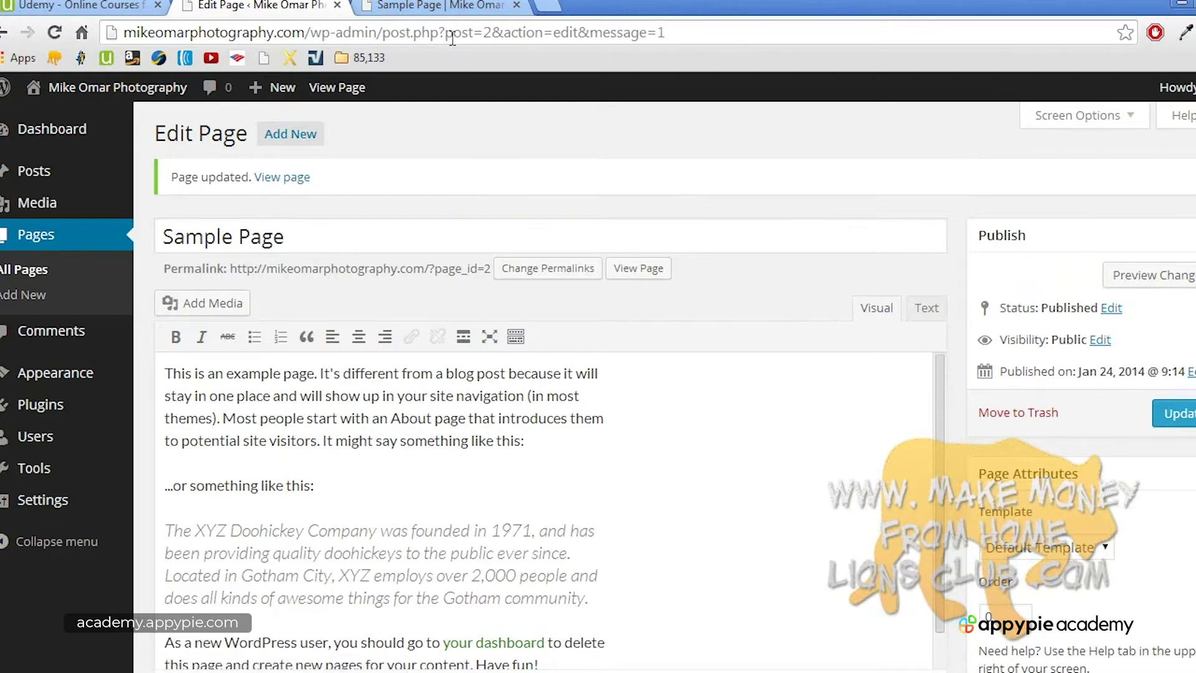
Step: Reload the Sample Page on the live site to check the edited text, and return to the dashboard
left_click(449, 8)
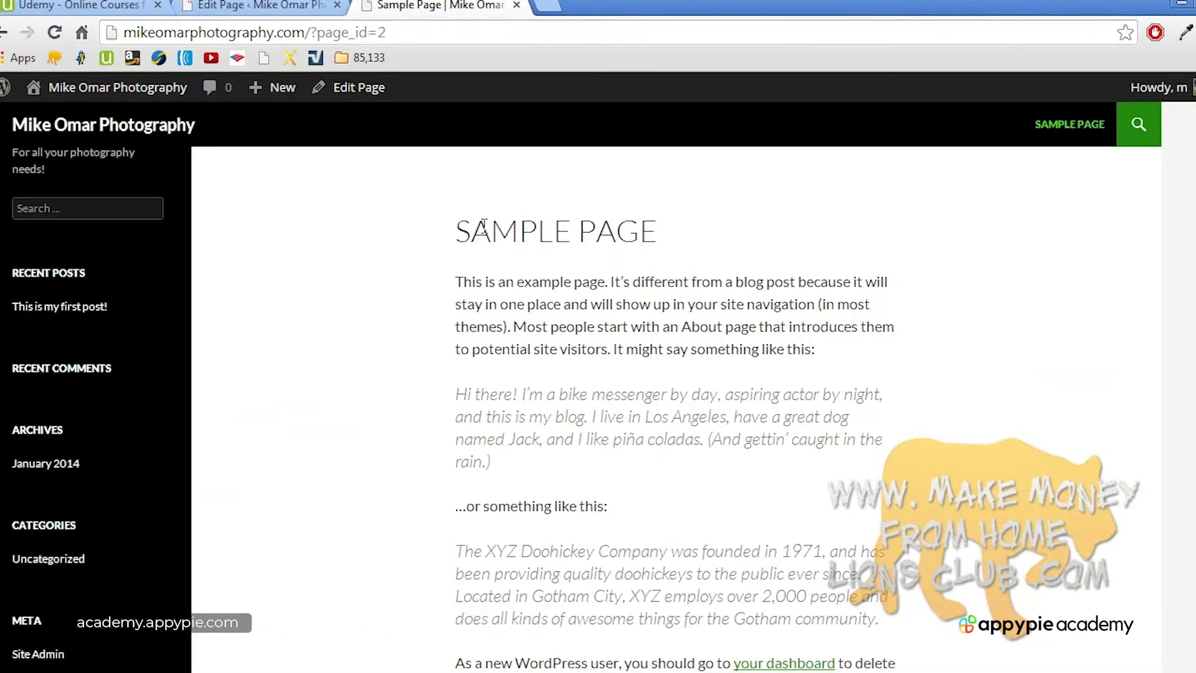
left_click(54, 33)
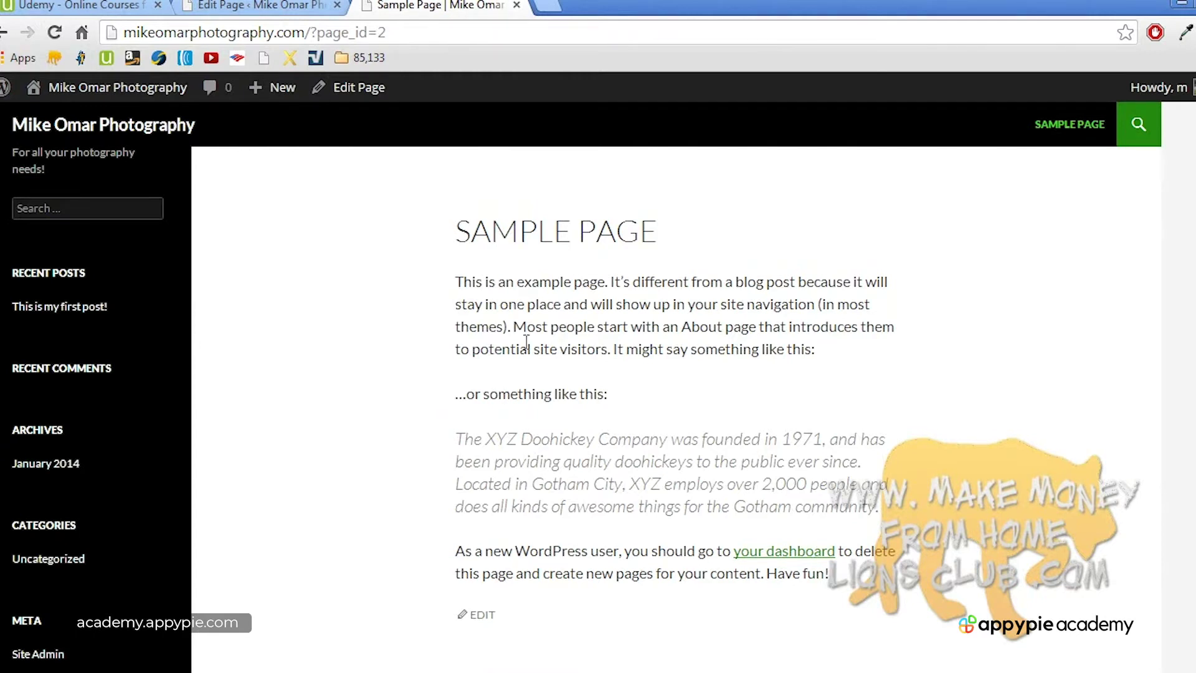
left_click(287, 5)
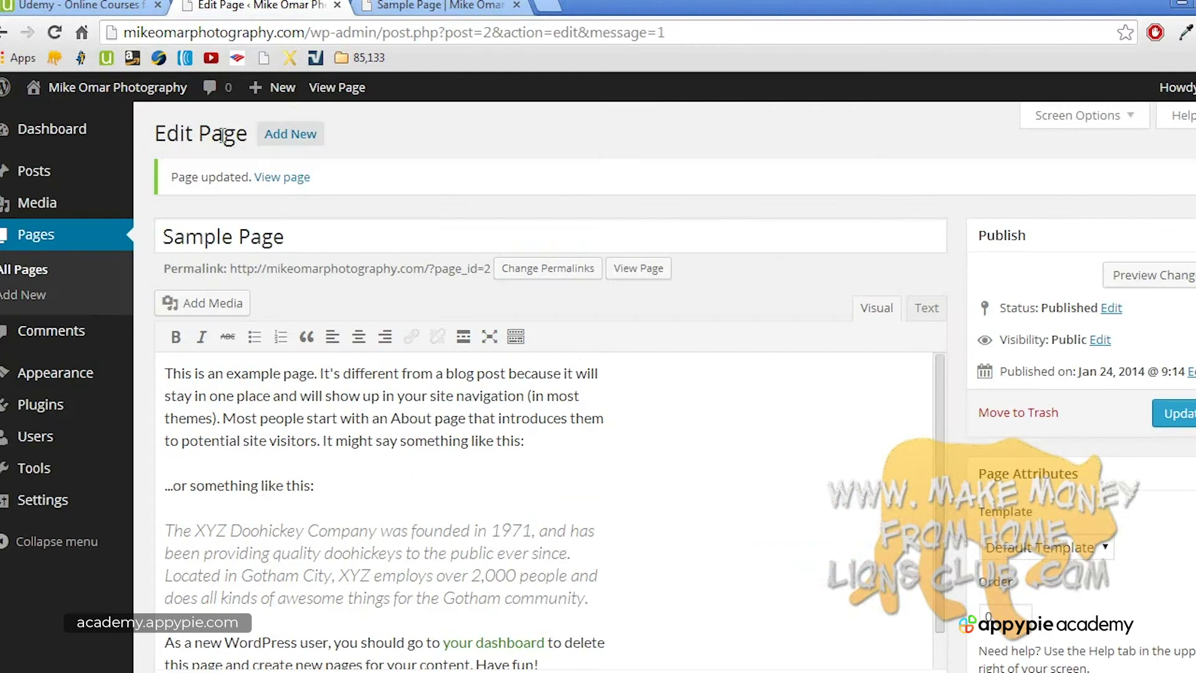
Step: Create a new page titled "Contact me!" with the body "Feel free to contact me about anything at all." and publish it
left_click(37, 295)
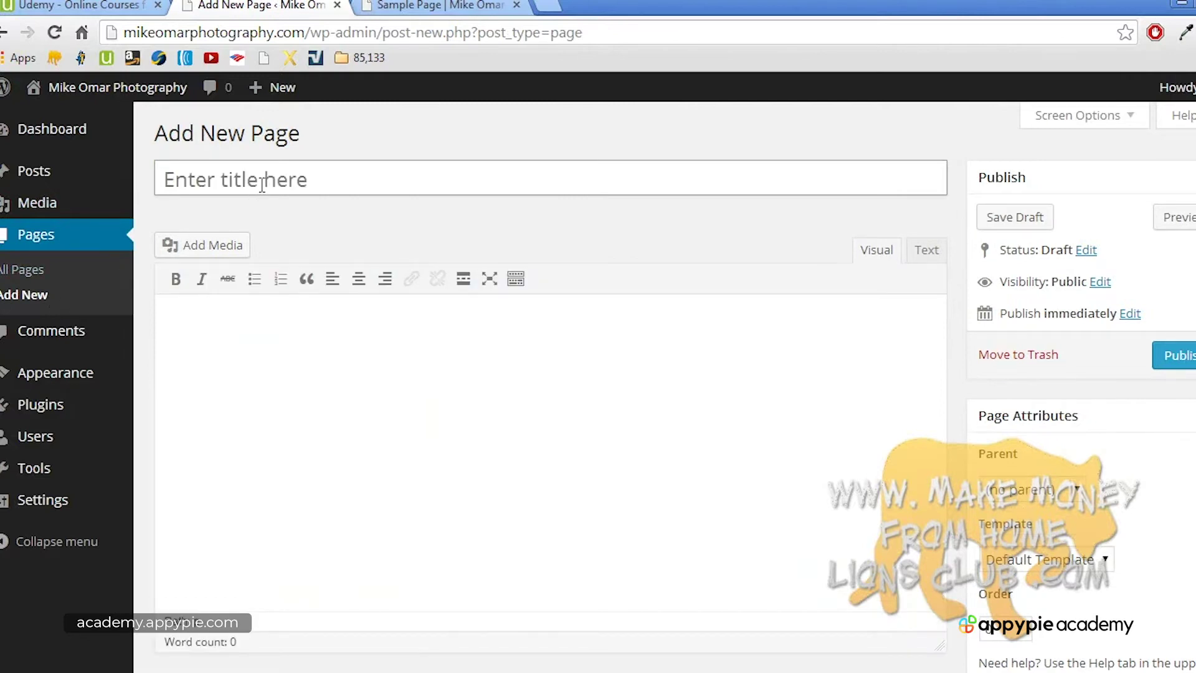
left_click(262, 185)
type("Contact me!")
left_click(291, 332)
type("Feel free to contac")
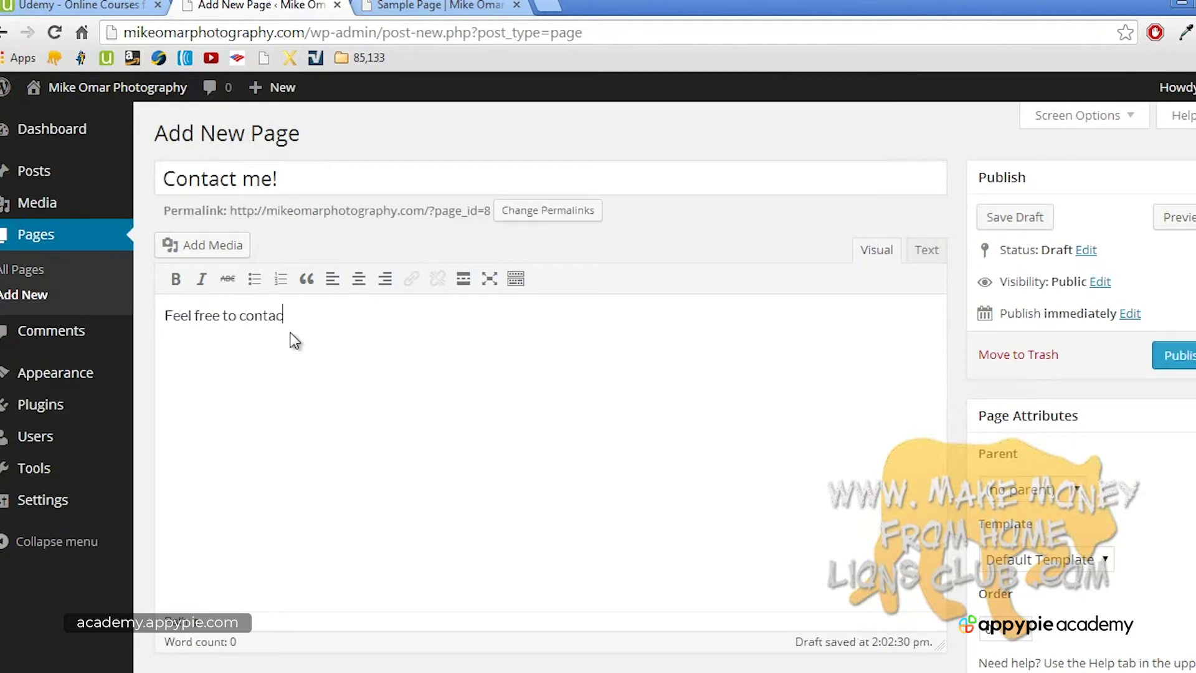
type("t me about anything at all.")
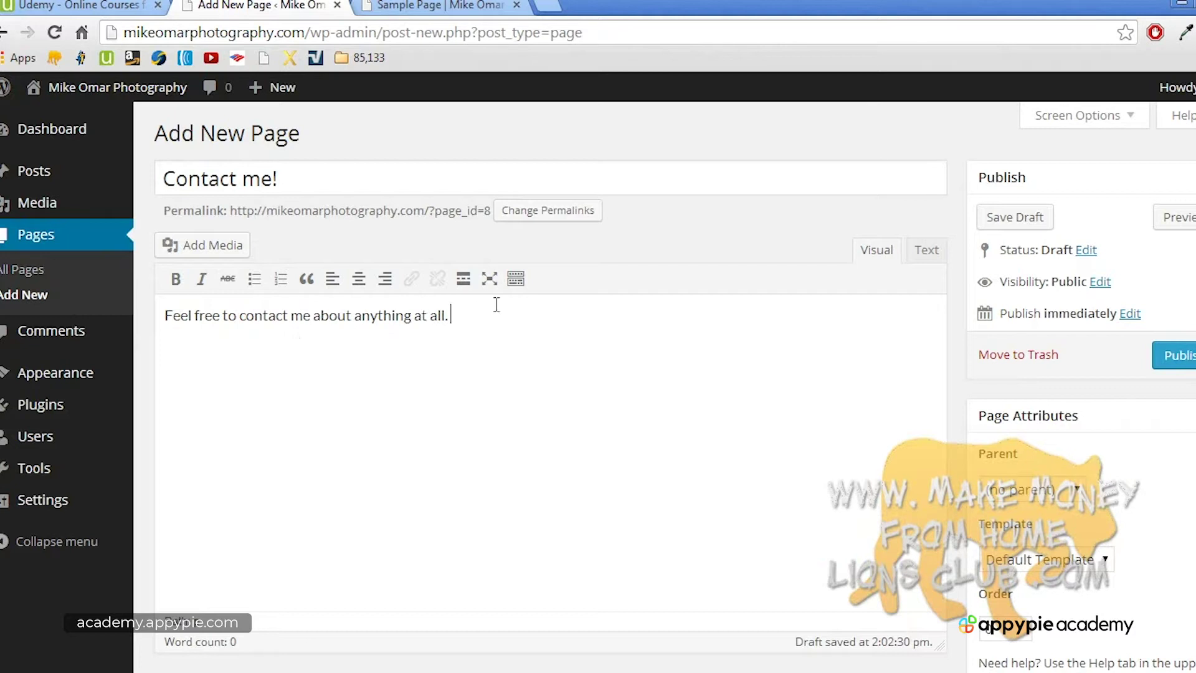
left_click(1179, 359)
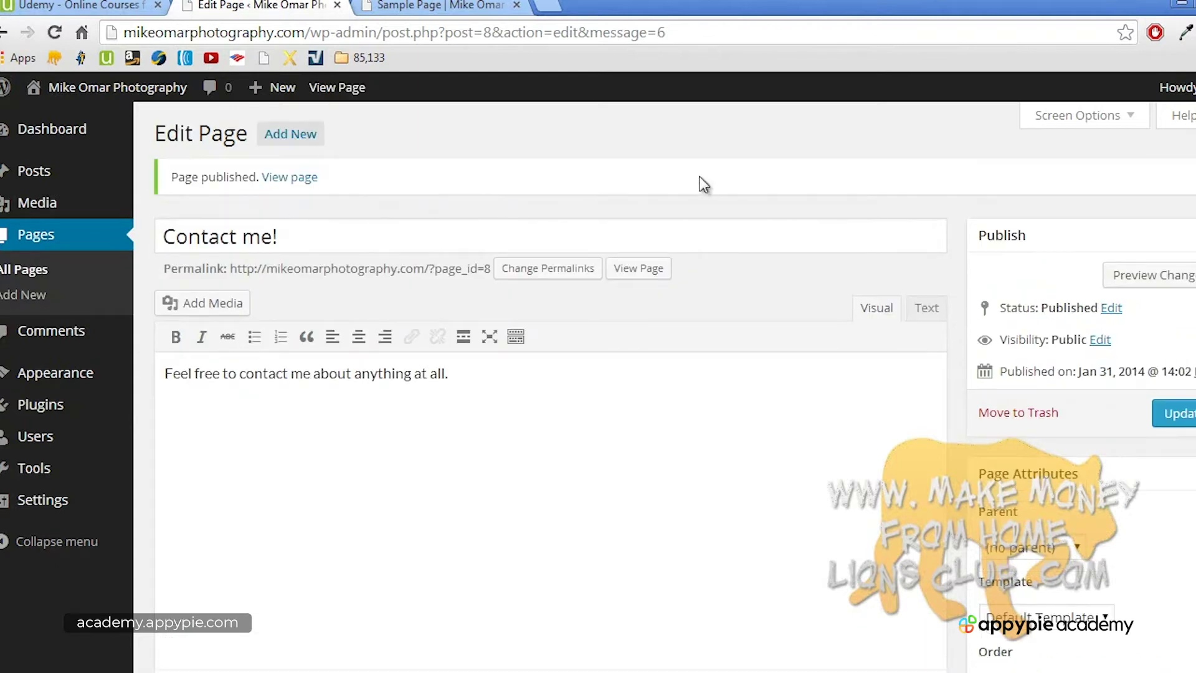
Step: Open the "Contact me!" page from the live site's home page and examine its text and the sidebar sections down to Meta
left_click(466, 5)
left_click(169, 132)
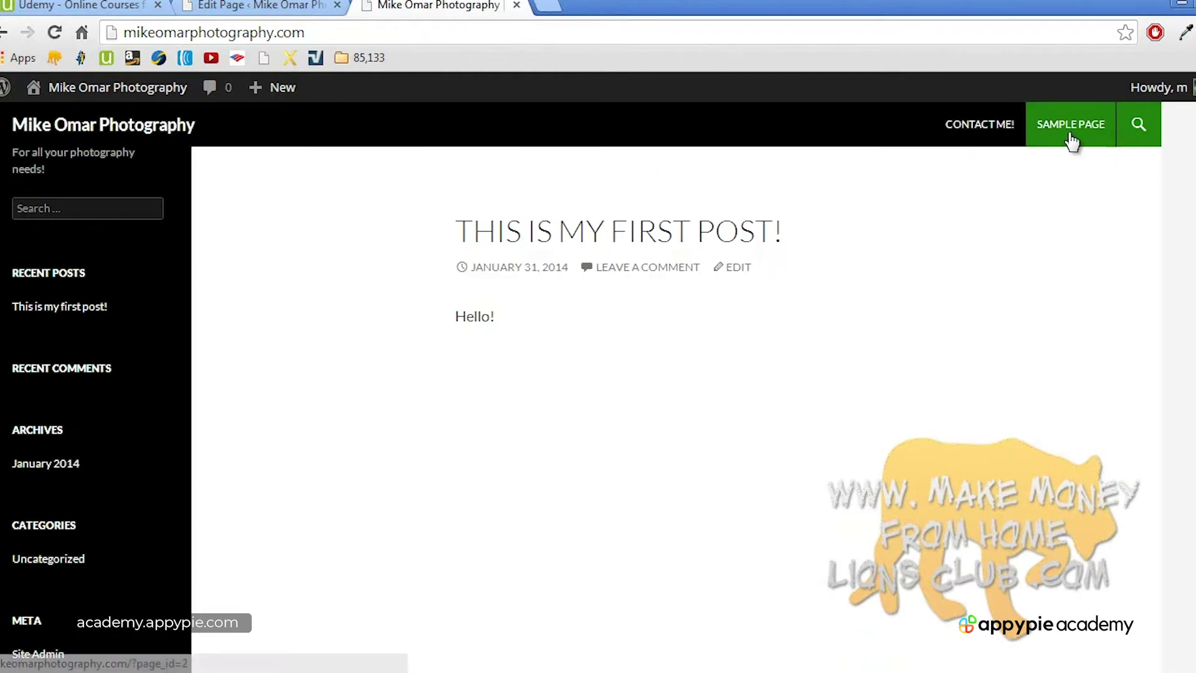
left_click(985, 129)
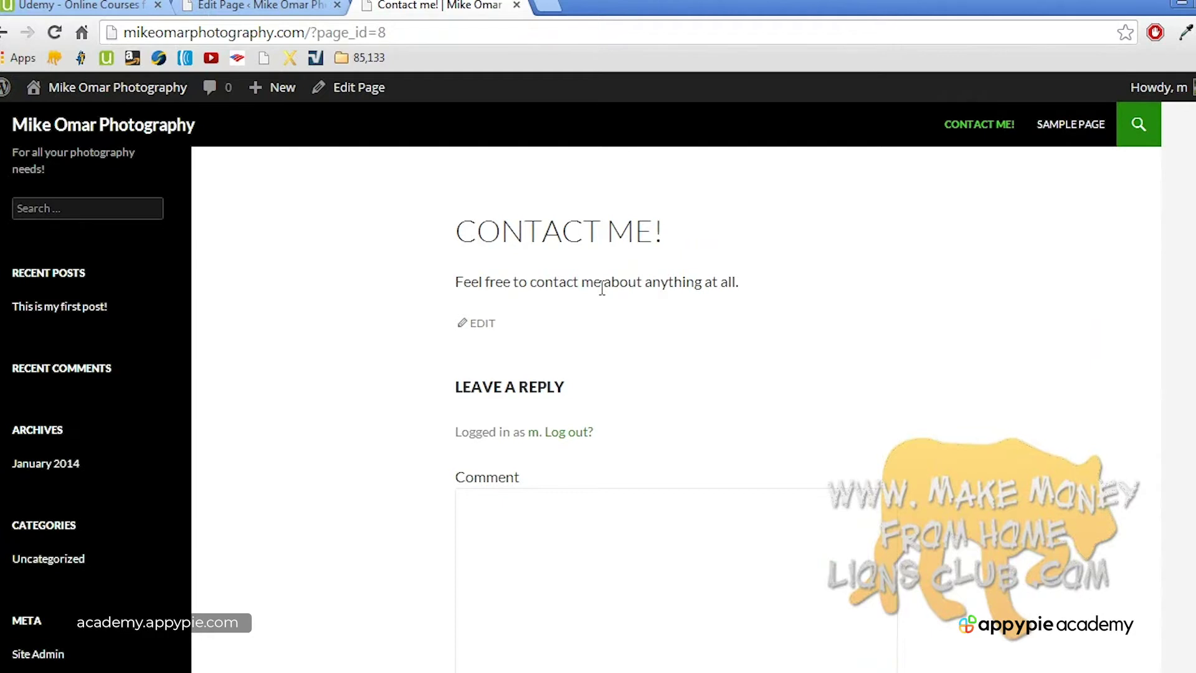
left_click(250, 672)
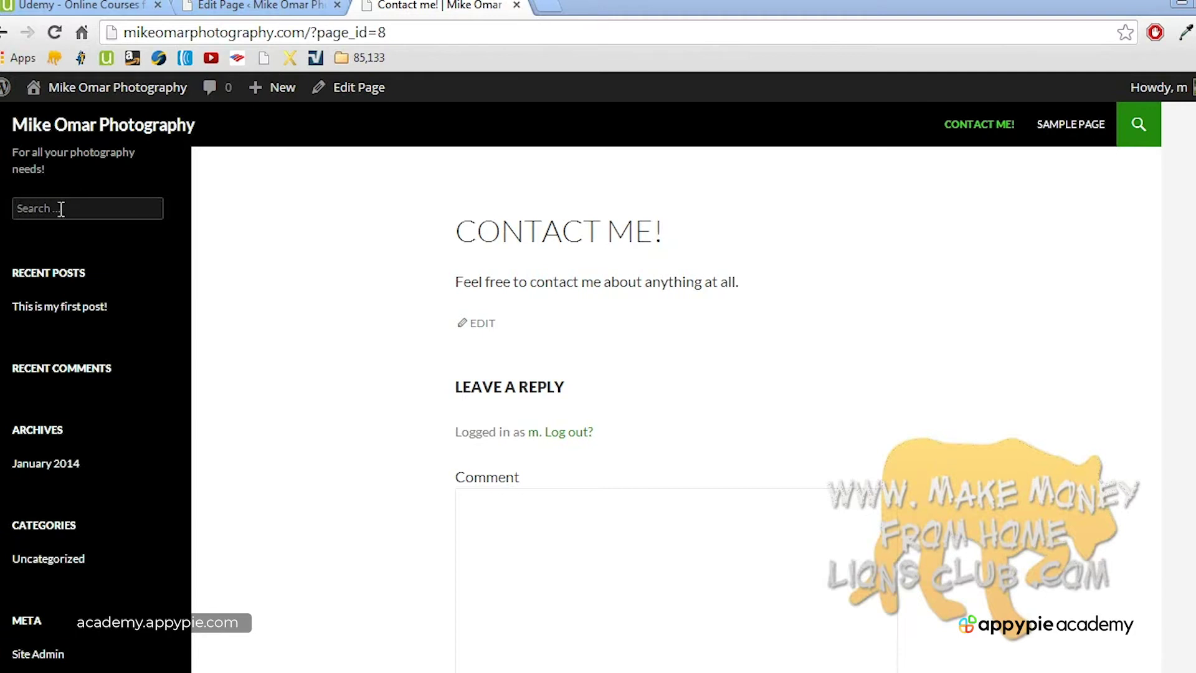
left_click(23, 206)
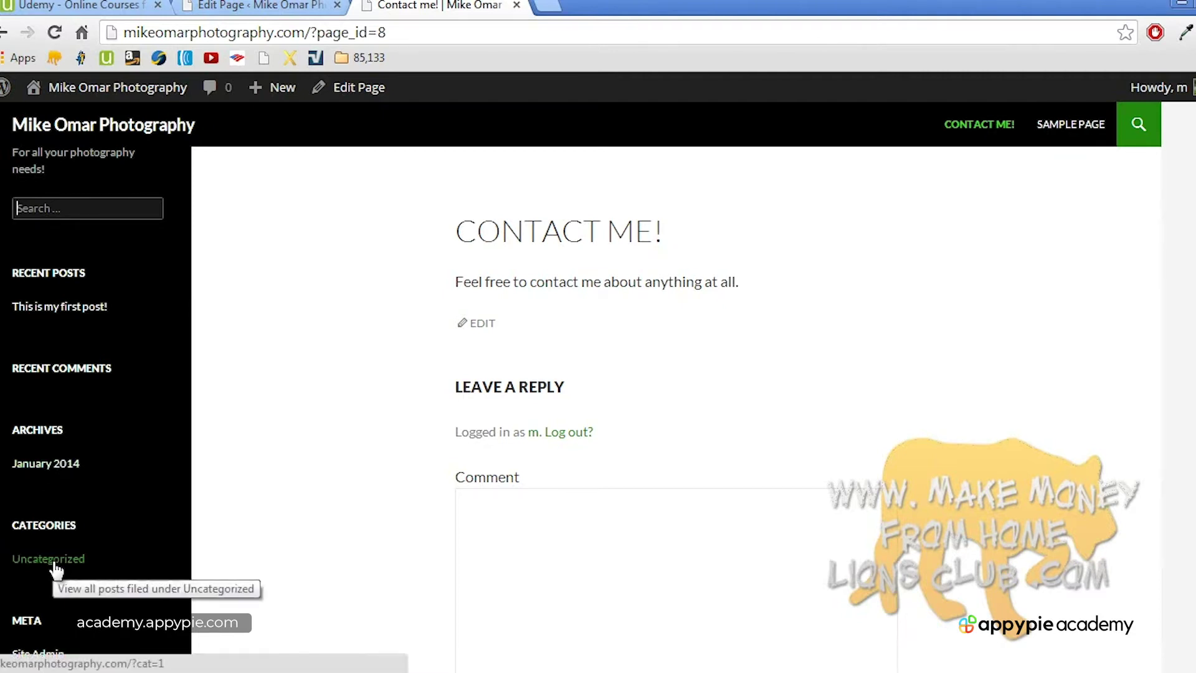
scroll(56, 568, "down", 3)
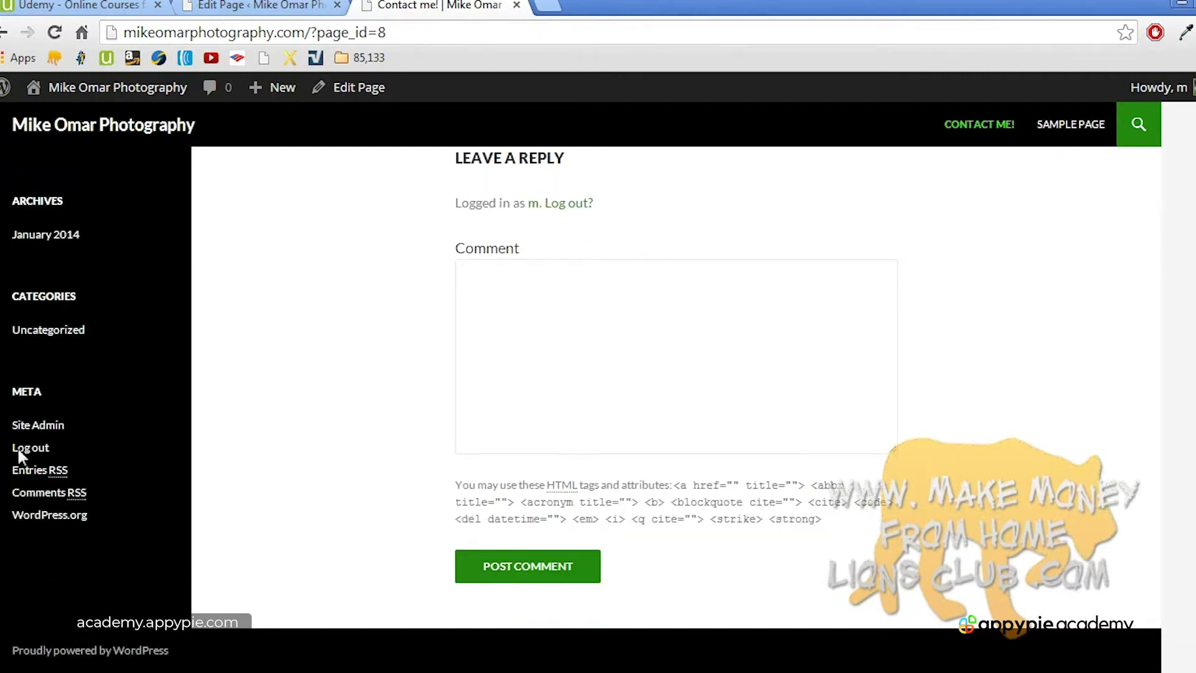
scroll(147, 468, "up", 3)
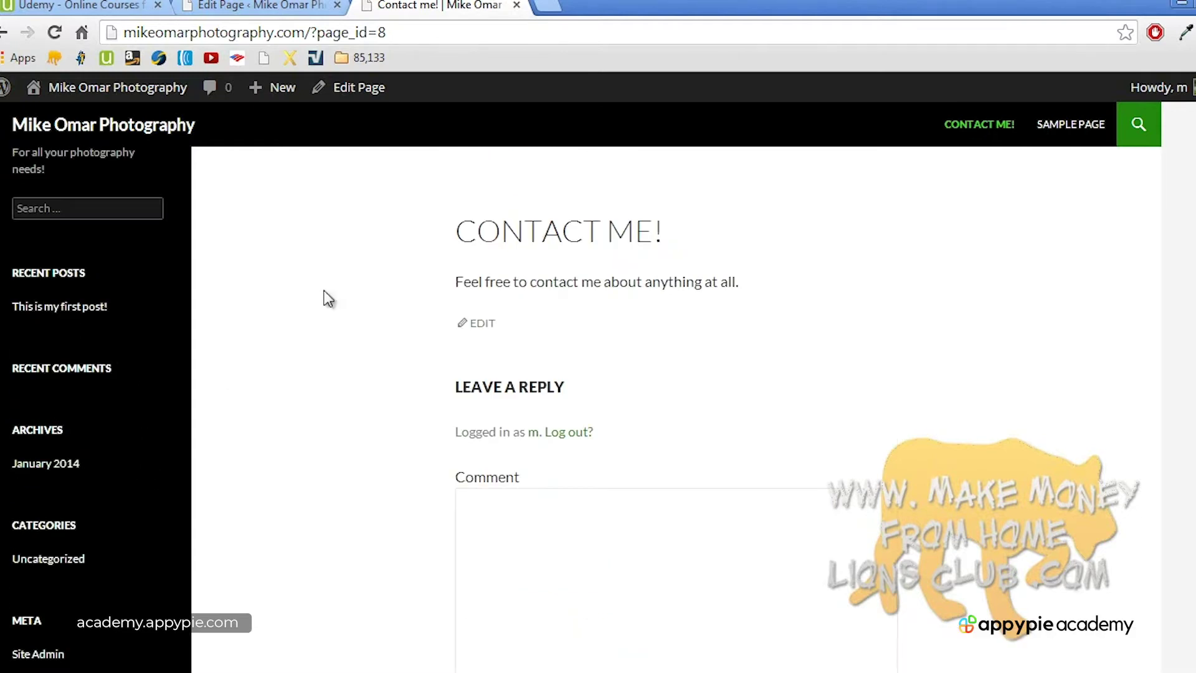
Step: Remove the Search, Recent Posts and Meta widgets from the Primary Sidebar in the dashboard's widget settings
left_click(316, 5)
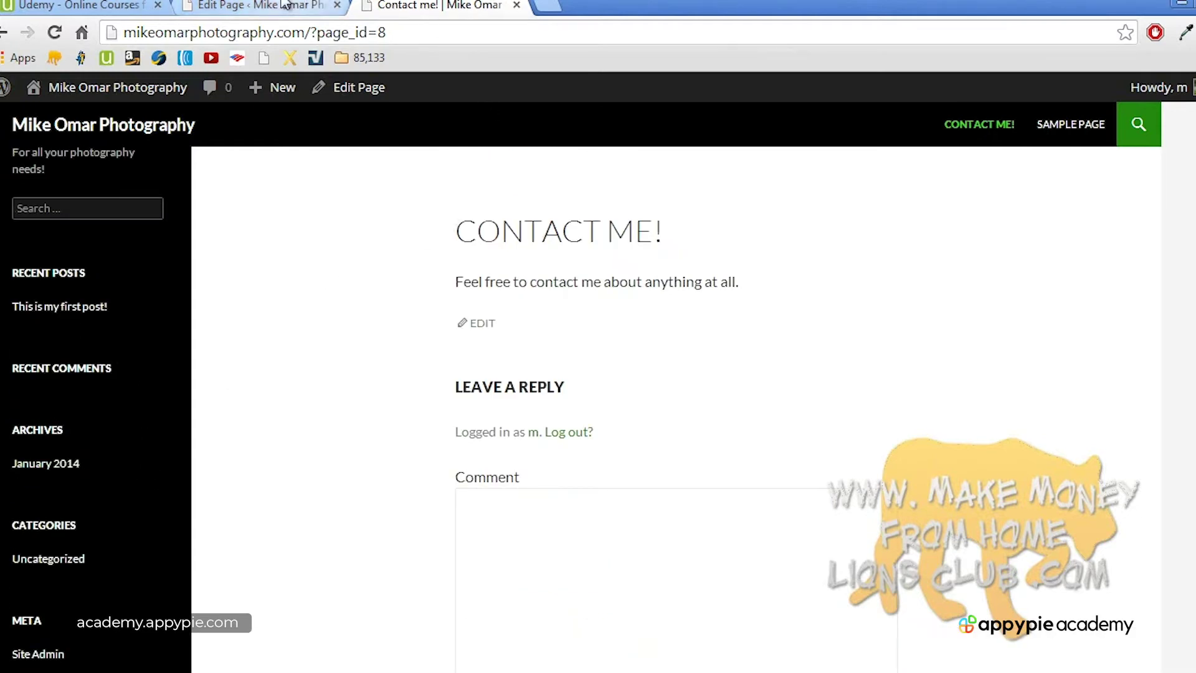
mouse_move(70, 382)
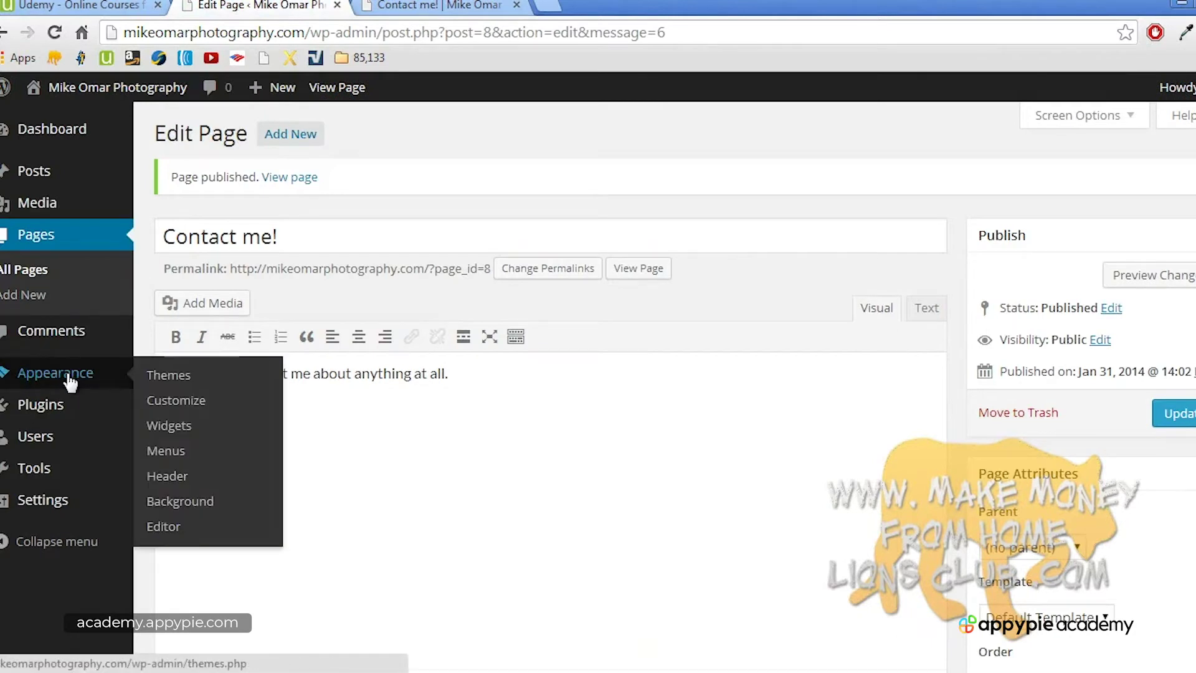
left_click(163, 428)
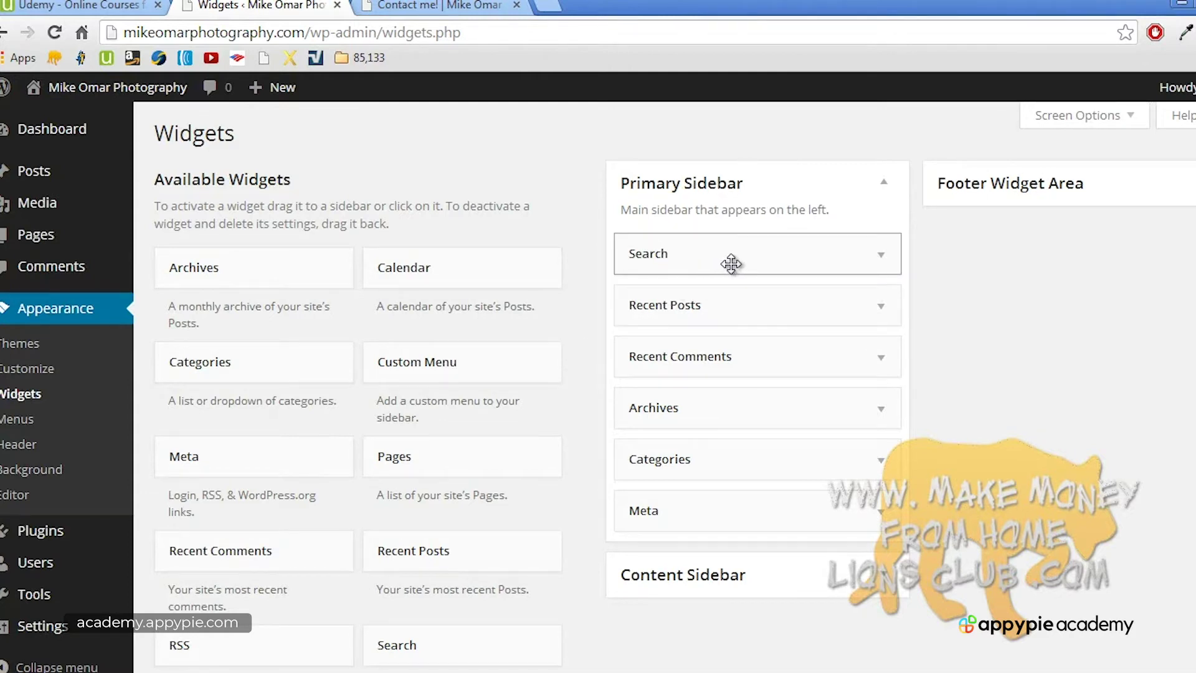
left_click_drag(748, 259, 401, 370)
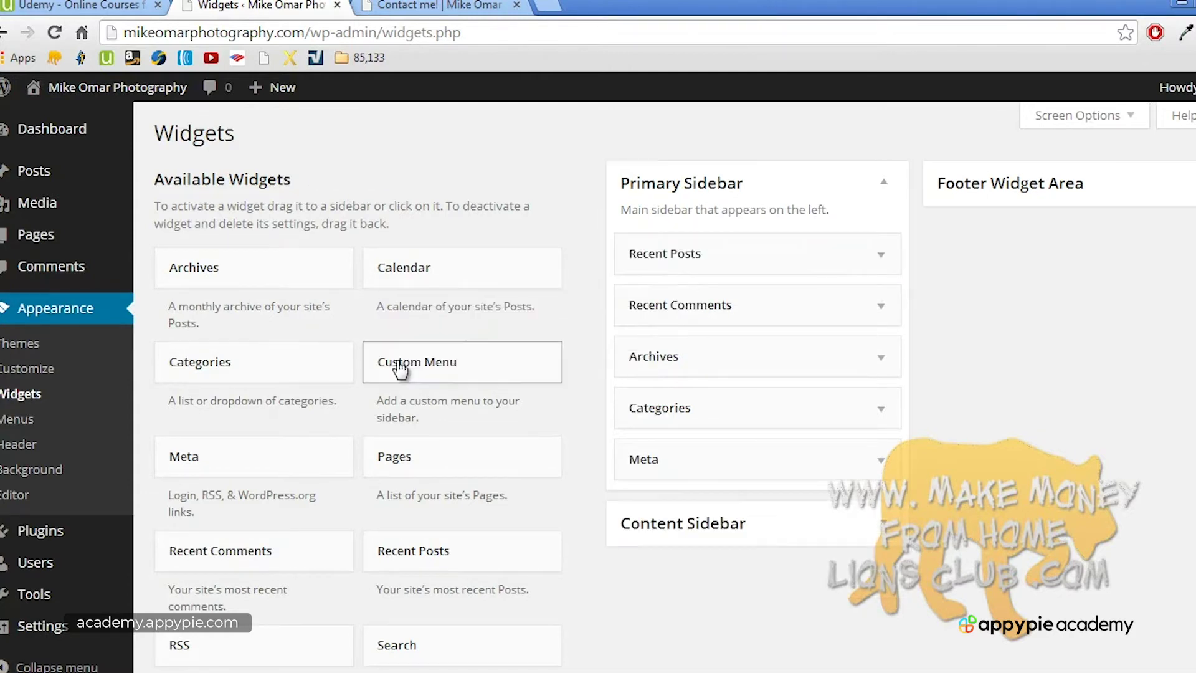
left_click_drag(684, 248, 286, 399)
left_click_drag(684, 409, 354, 473)
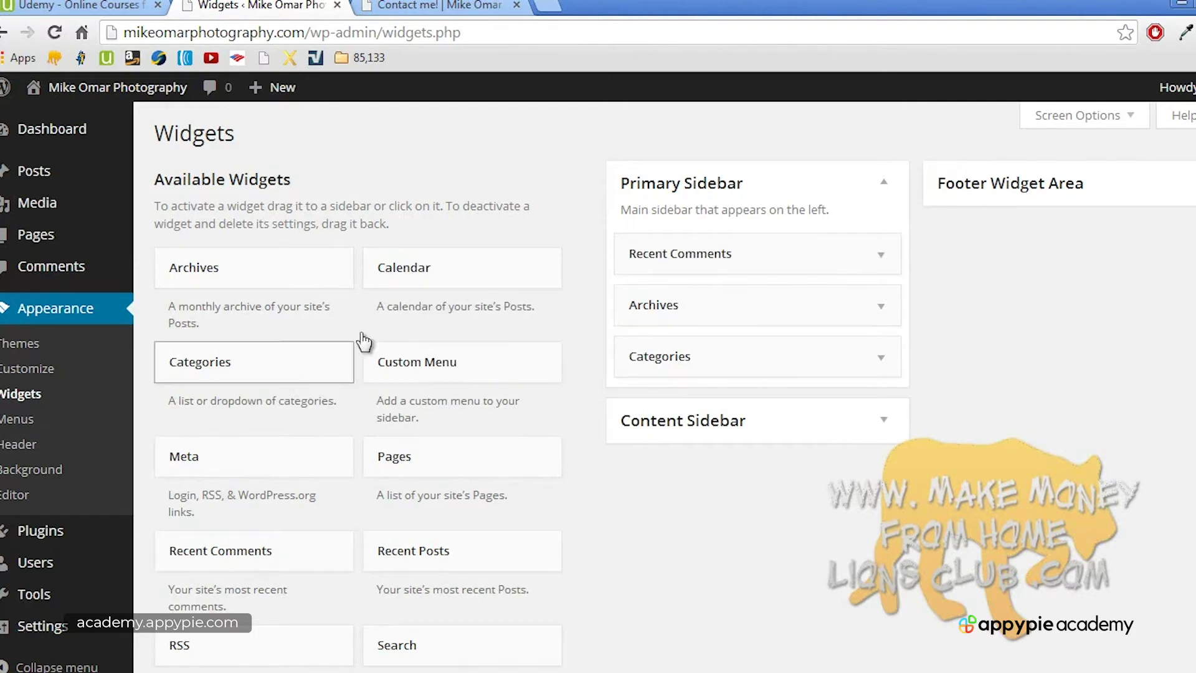
Step: Add a Calendar widget and a Text widget to the Primary Sidebar between Archives and Categories, with Text above Calendar
left_click_drag(461, 275, 657, 365)
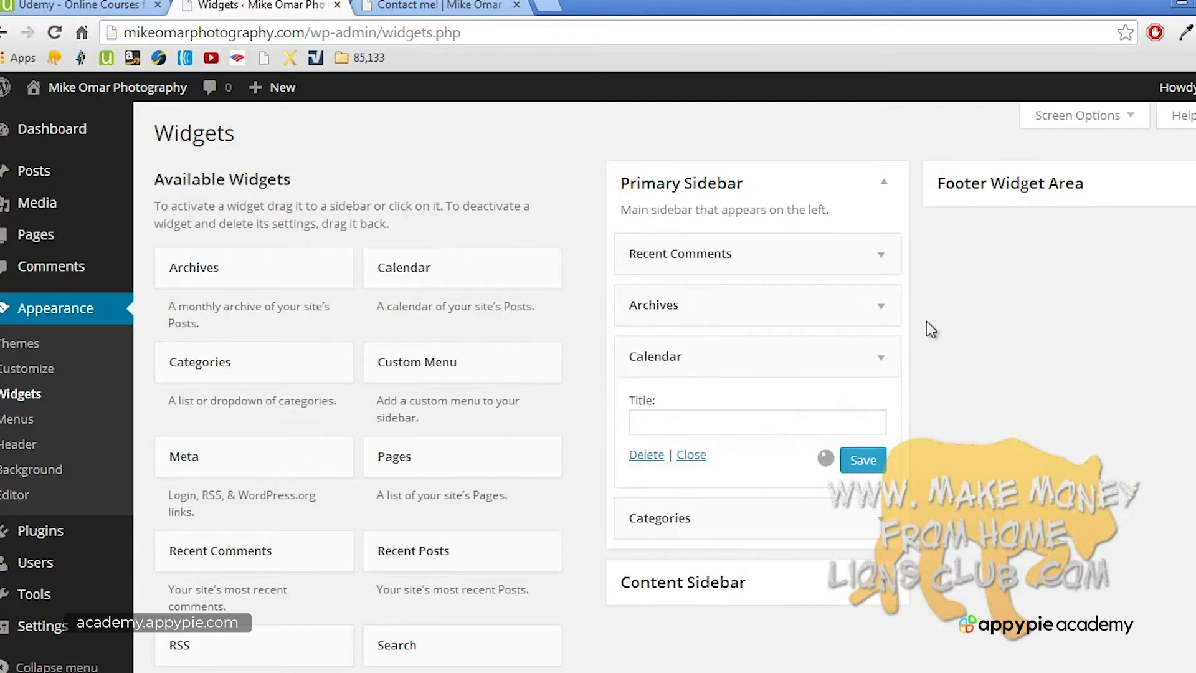
scroll(636, 529, "down", 3)
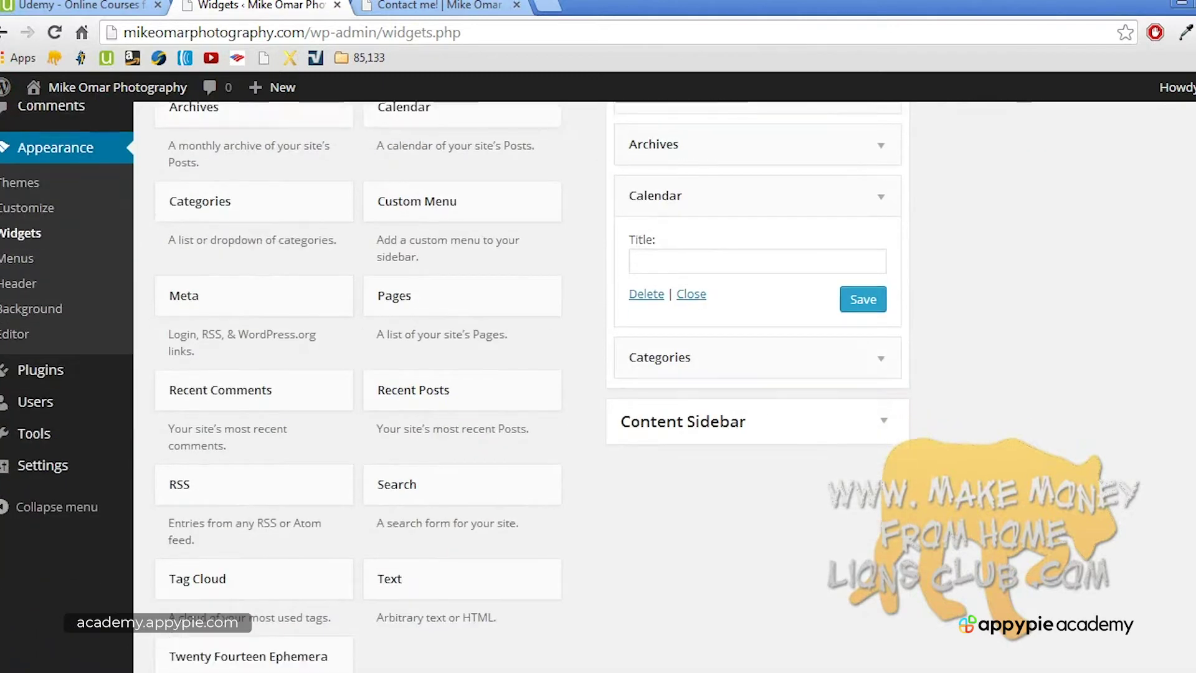
left_click_drag(436, 542, 681, 152)
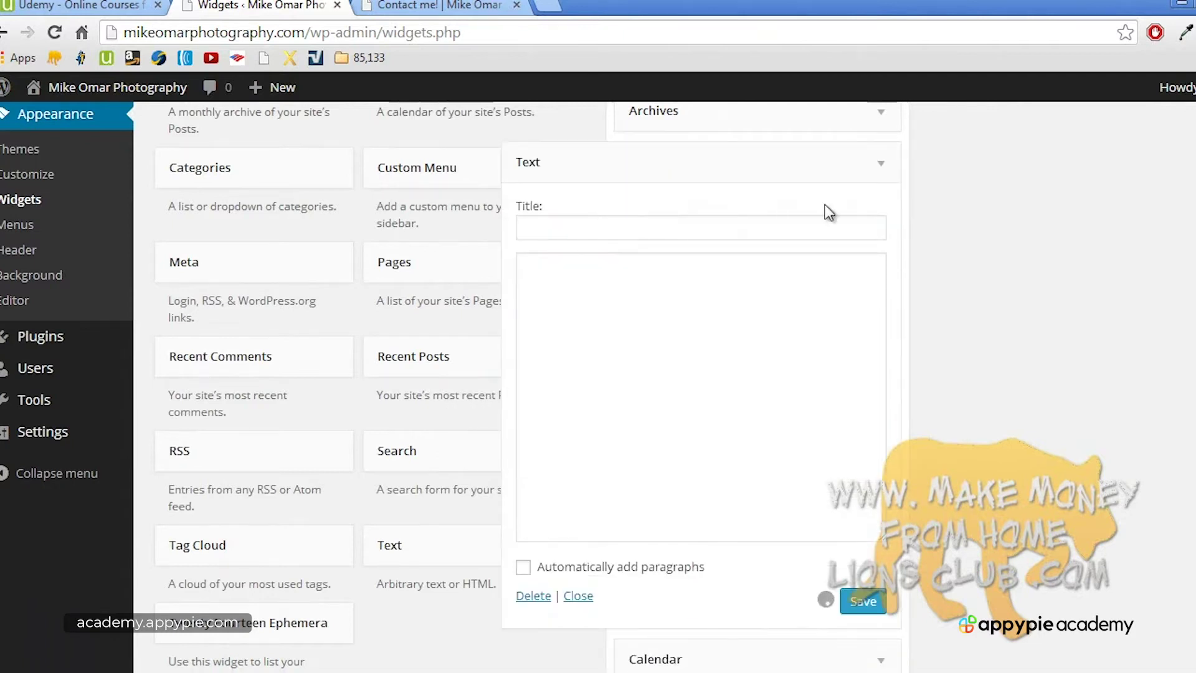
left_click(880, 165)
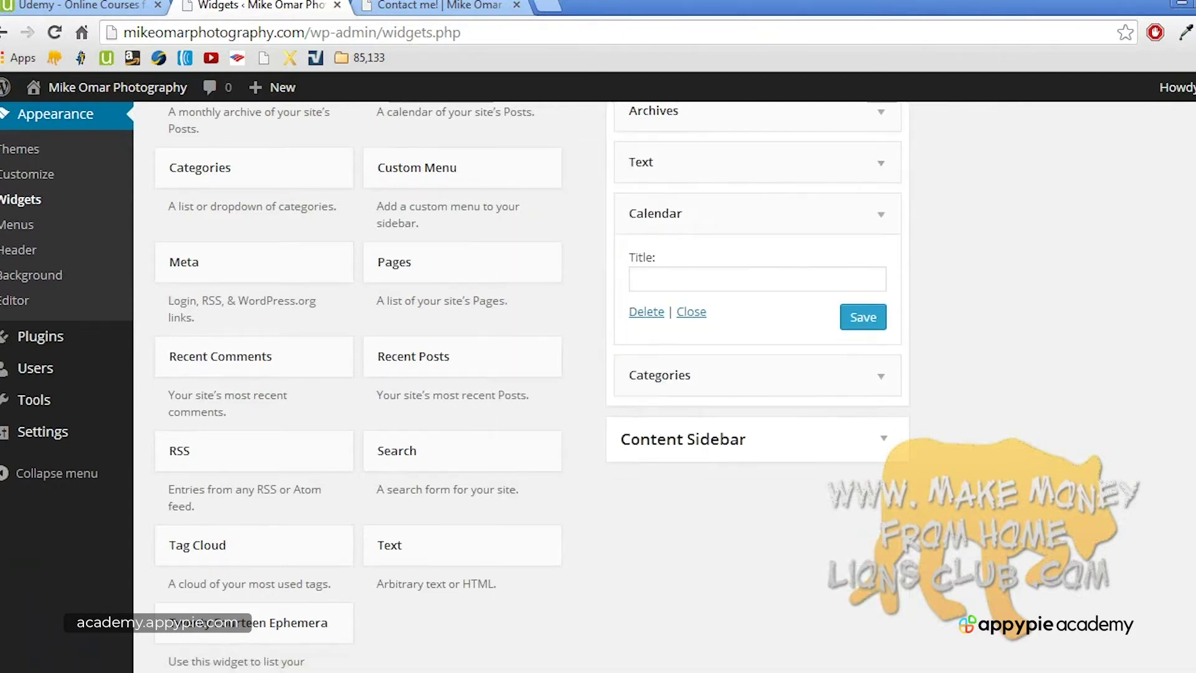
Step: Move the Text widget to the top of the Primary Sidebar and remove the Recent Comments and Categories widgets
scroll(848, 315, "up", 3)
left_click_drag(739, 313, 733, 207)
left_click_drag(739, 255, 365, 300)
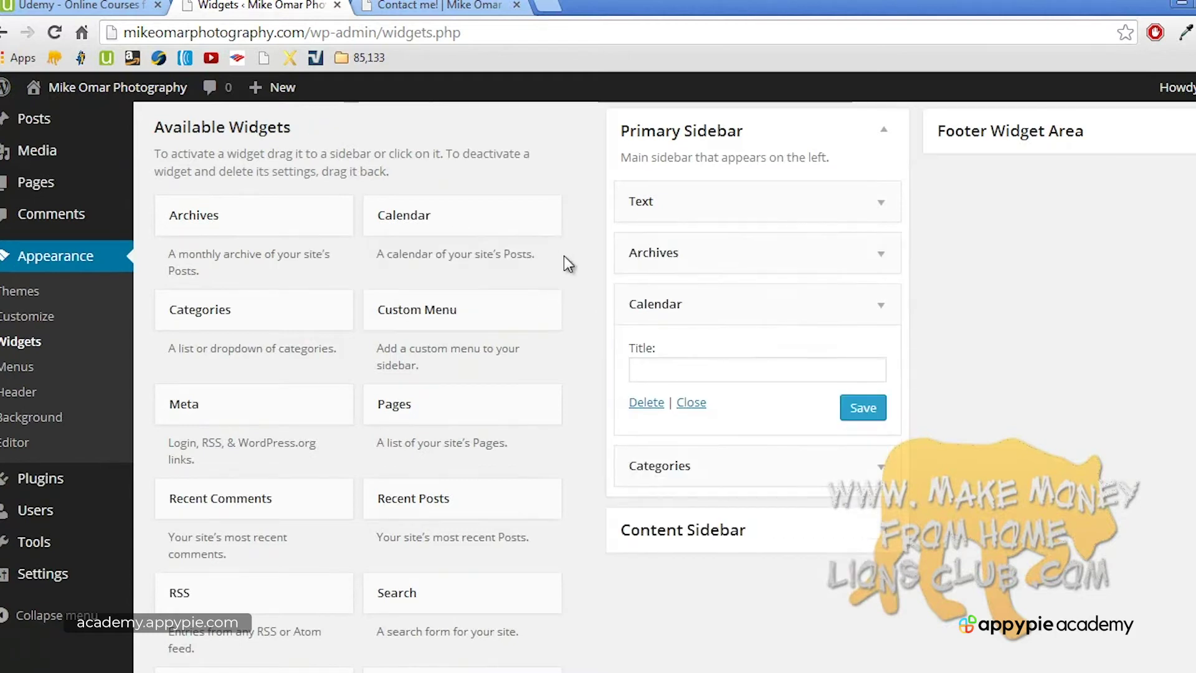
left_click(897, 304)
left_click_drag(689, 353, 286, 403)
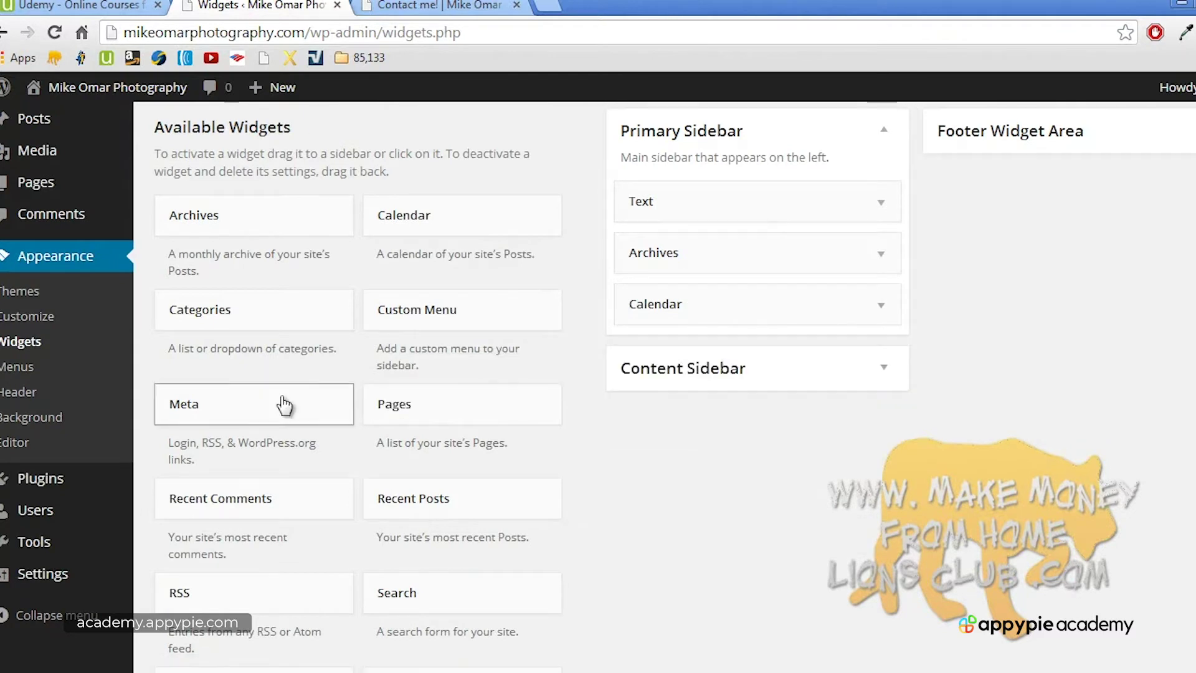
Step: Give the Primary Sidebar's Text widget the title "Title:" and the content "This is the text in my "text" widget!", save it and collapse it
left_click(854, 215)
left_click(684, 269)
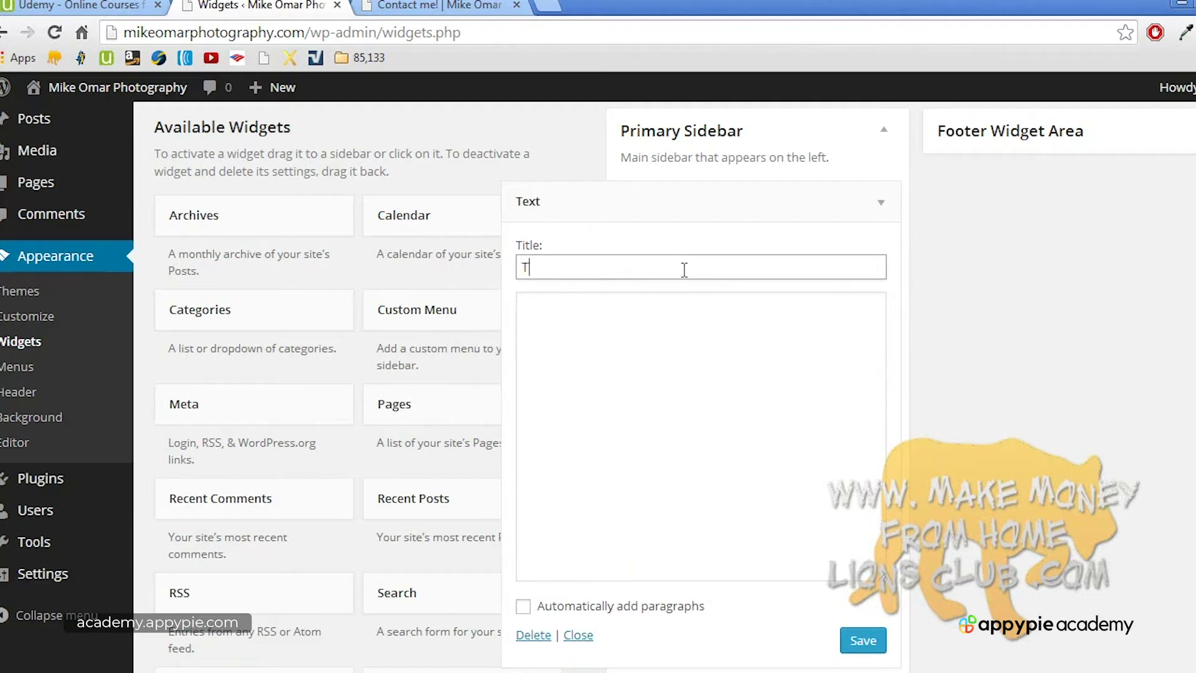
left_click(648, 345)
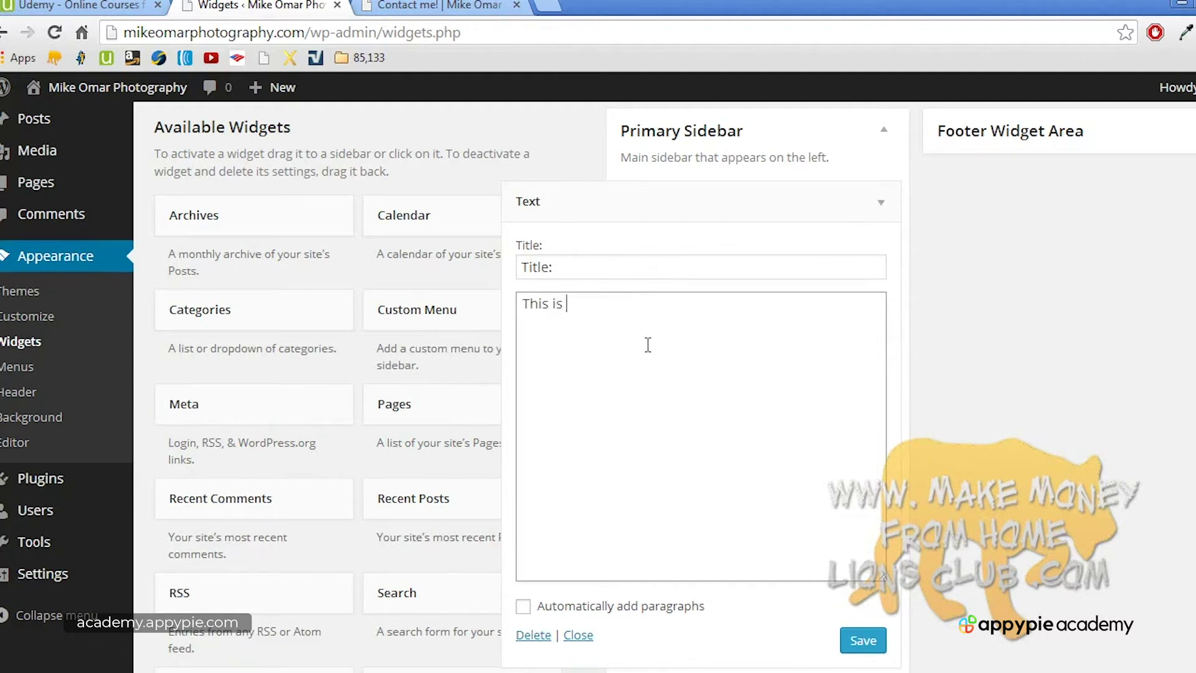
type("This is the text in my \"text\" widget!")
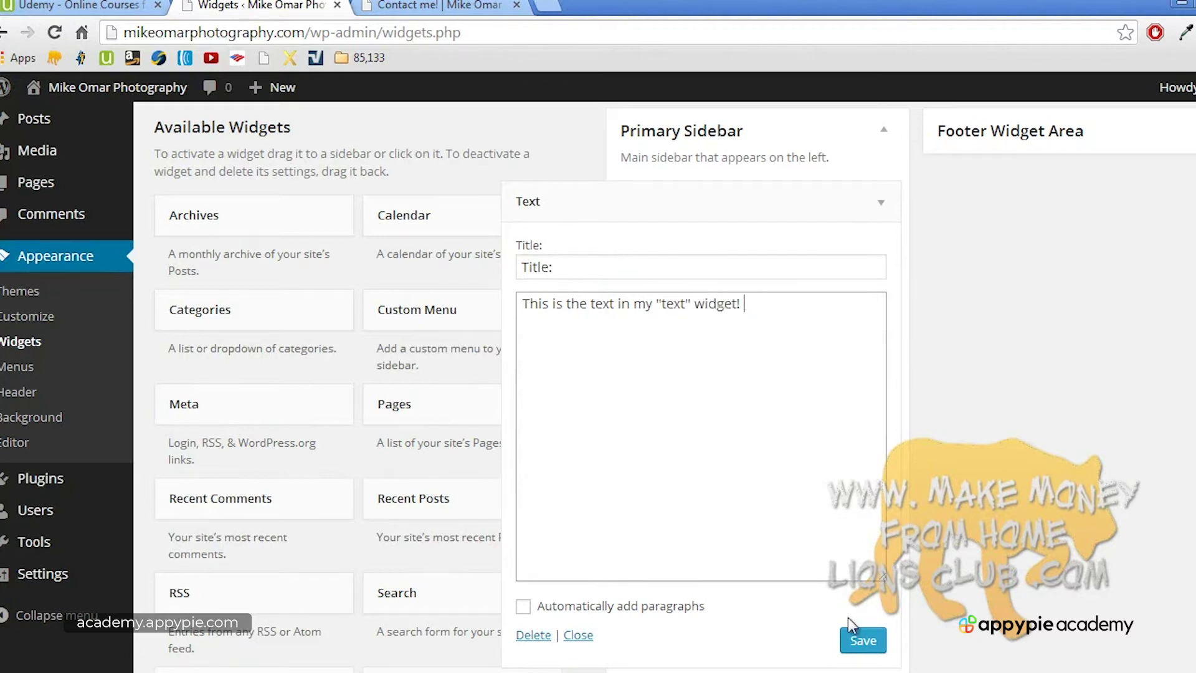
left_click(861, 642)
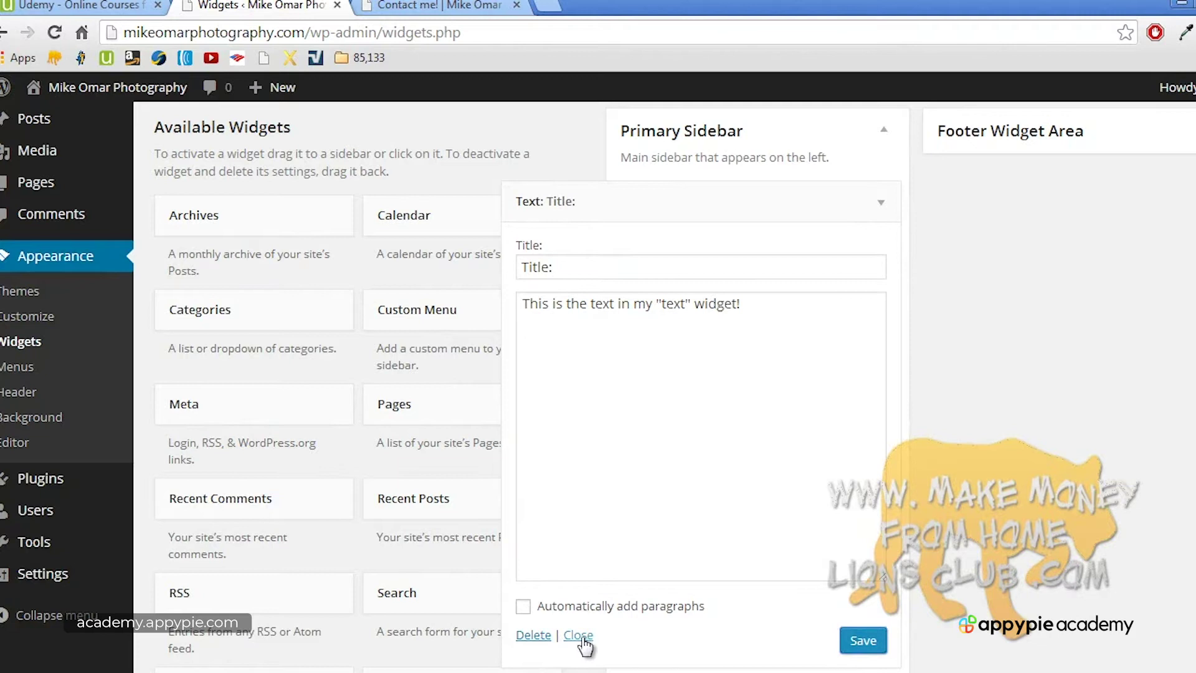
left_click(578, 636)
Step: Title the Primary Sidebar's Archives widget "History:", enable Display as dropdown and save the widget
left_click(878, 261)
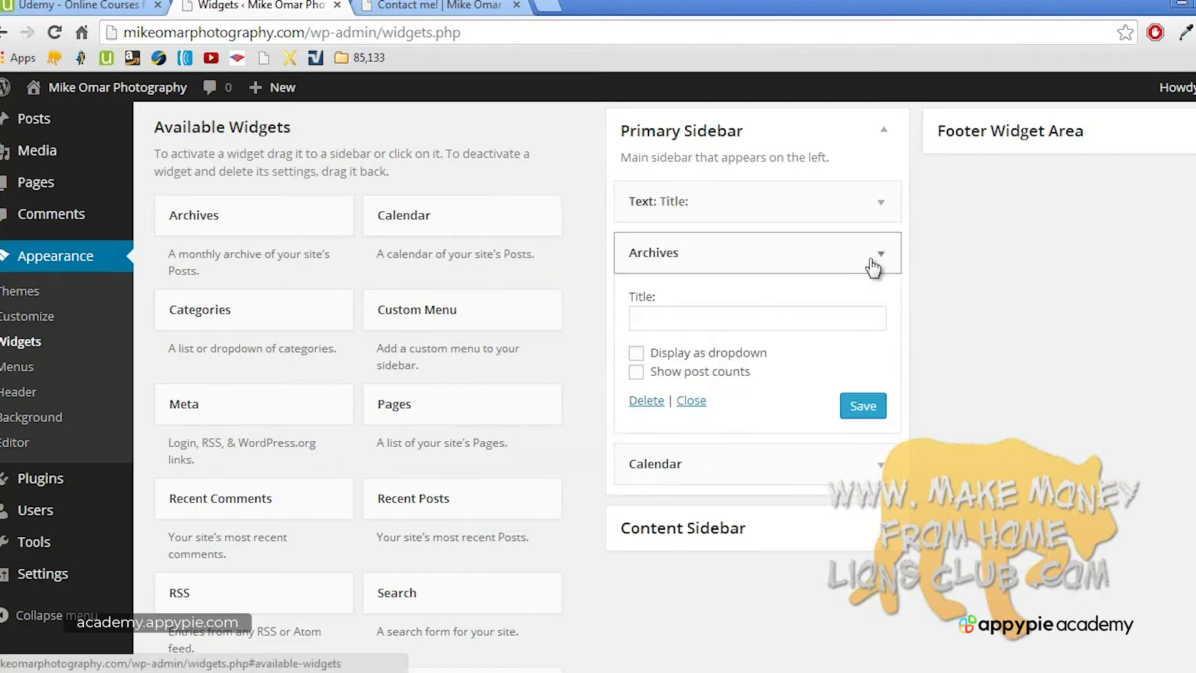
left_click(733, 324)
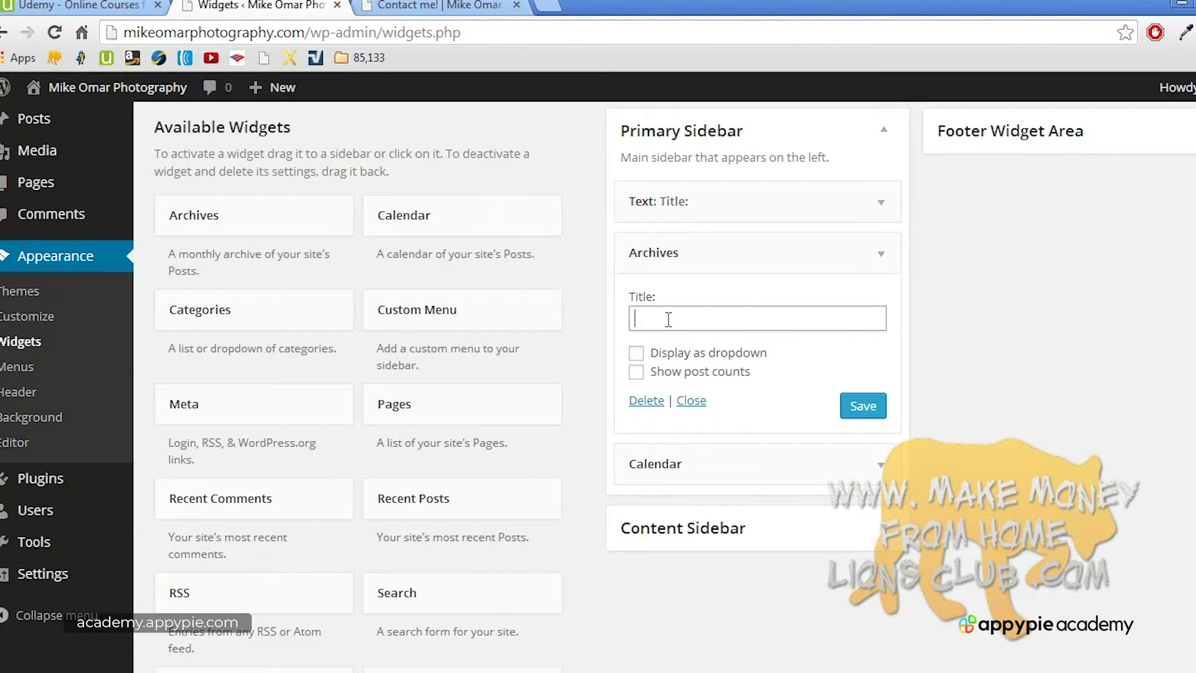
type("History:")
left_click(636, 353)
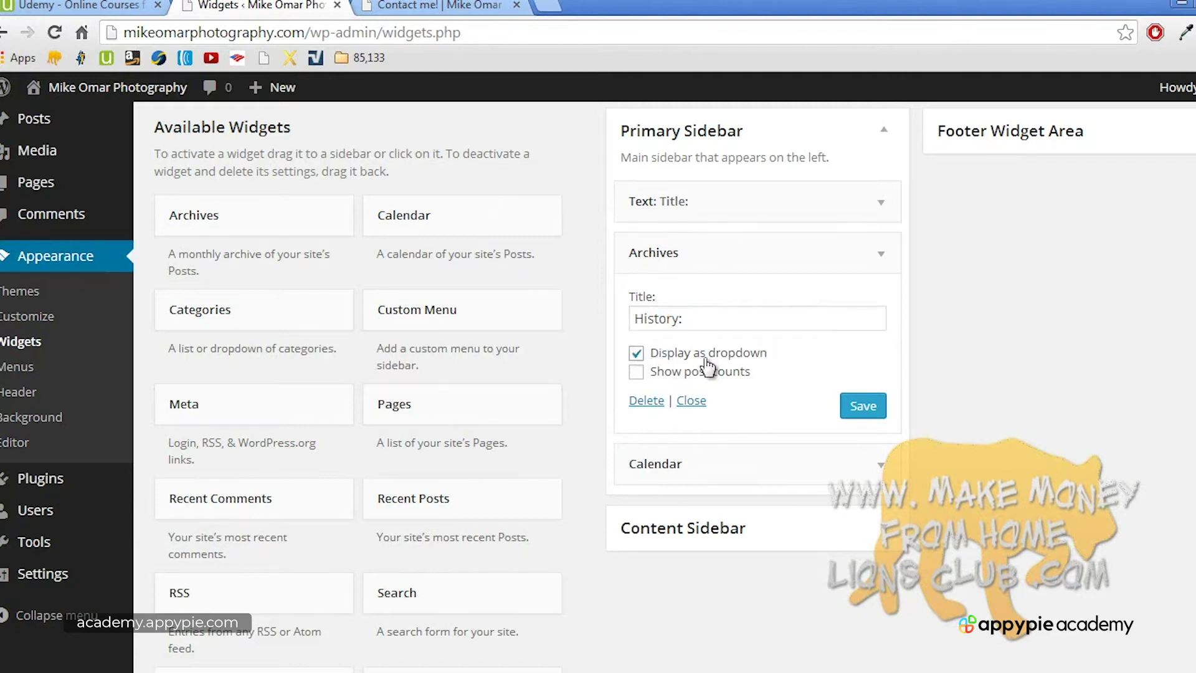
left_click(860, 407)
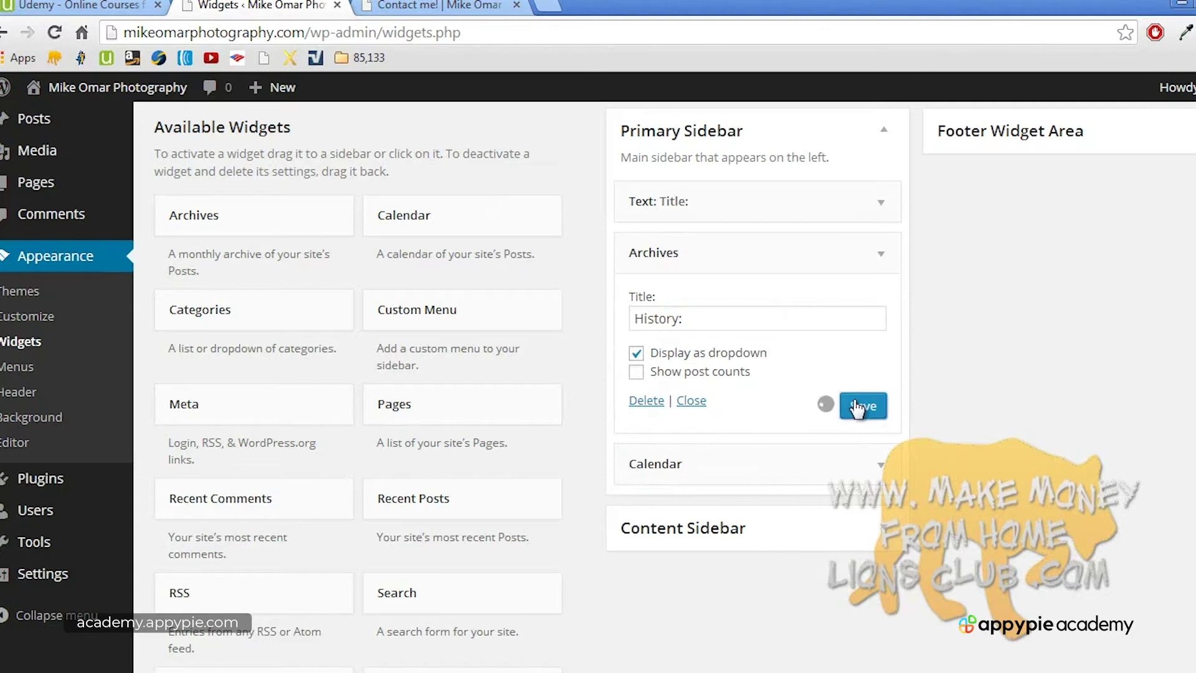
Step: Save the Calendar widget with its title left blank and collapse the Calendar and Archives widgets
left_click(788, 465)
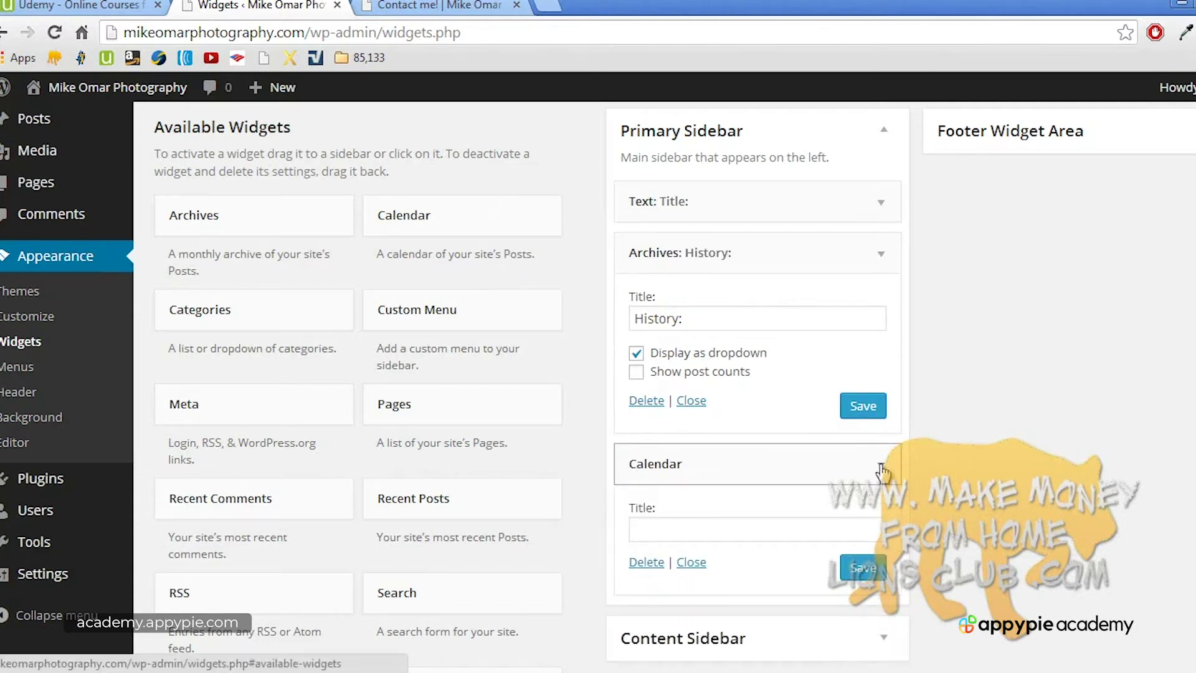
left_click(772, 527)
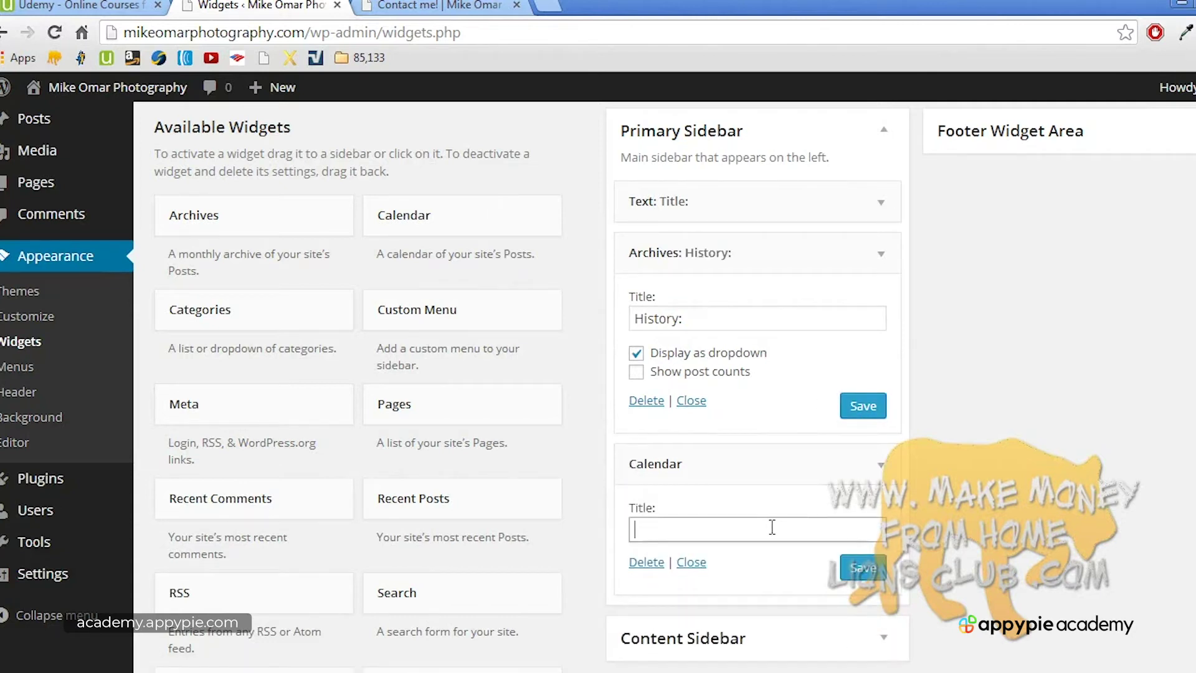
key("BackSpace")
key("BackSpace")
key("BackSpace")
left_click(863, 568)
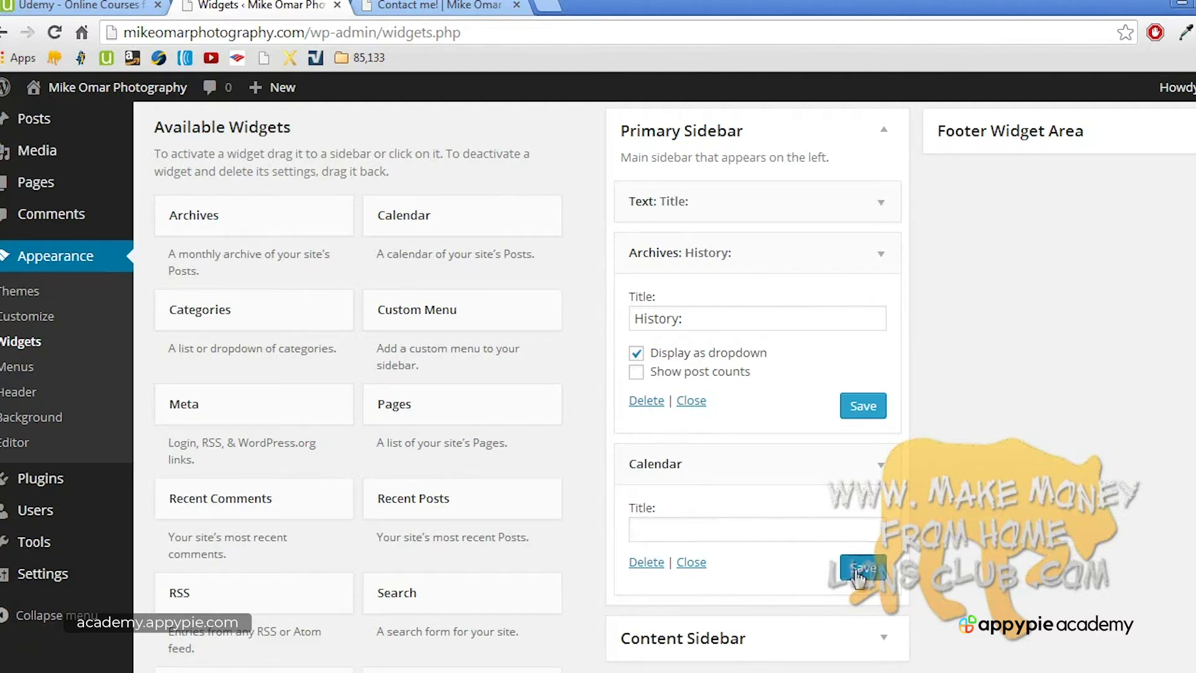
left_click(880, 478)
left_click(885, 261)
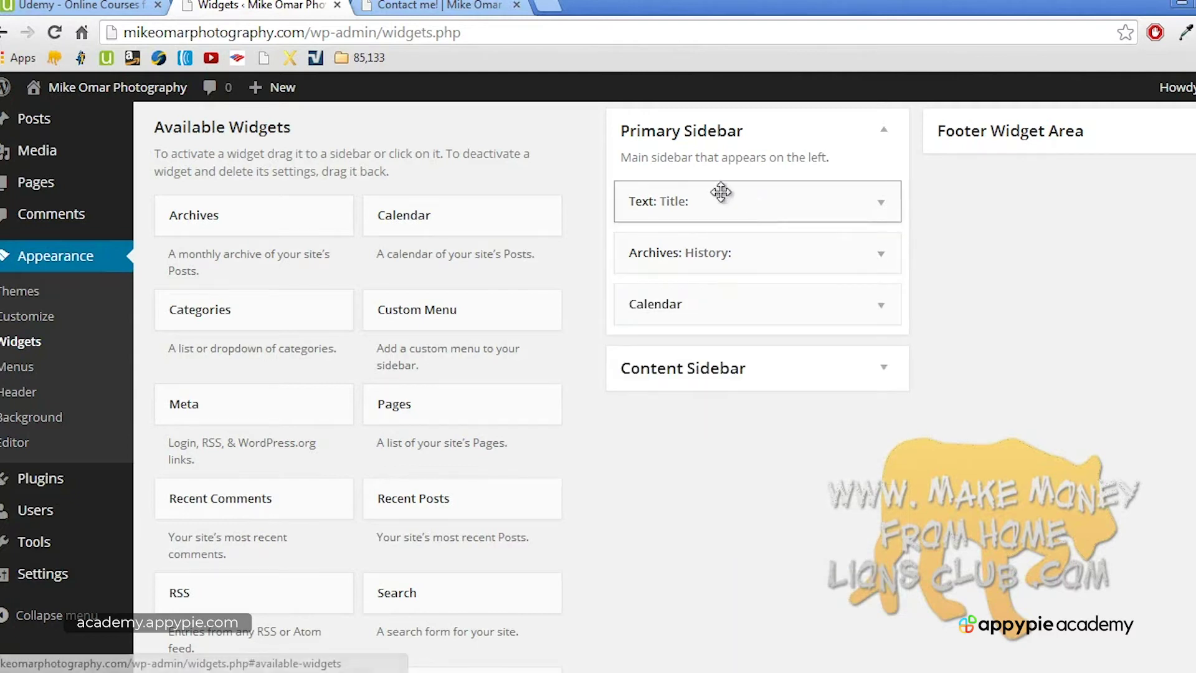
Step: Reload the live "Contact me!" page and examine the sidebar's text section, History month dropdown and calendar
left_click(461, 6)
left_click(55, 33)
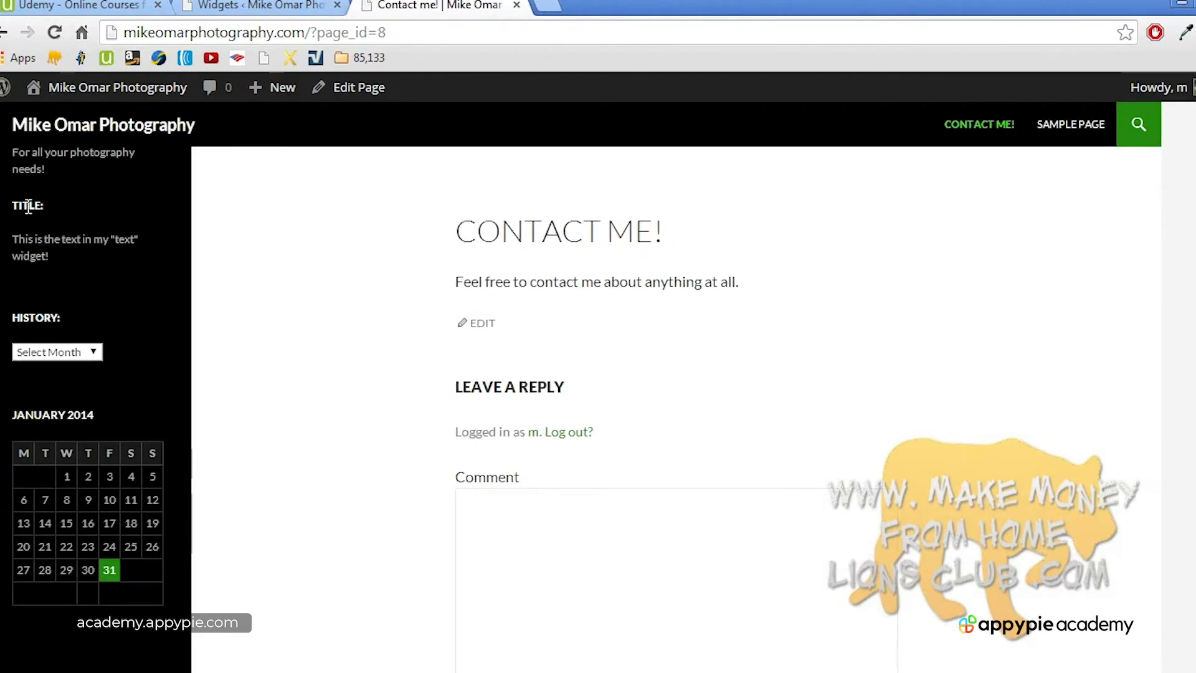
left_click_drag(14, 206, 47, 206)
left_click(30, 206)
left_click_drag(51, 256, 17, 241)
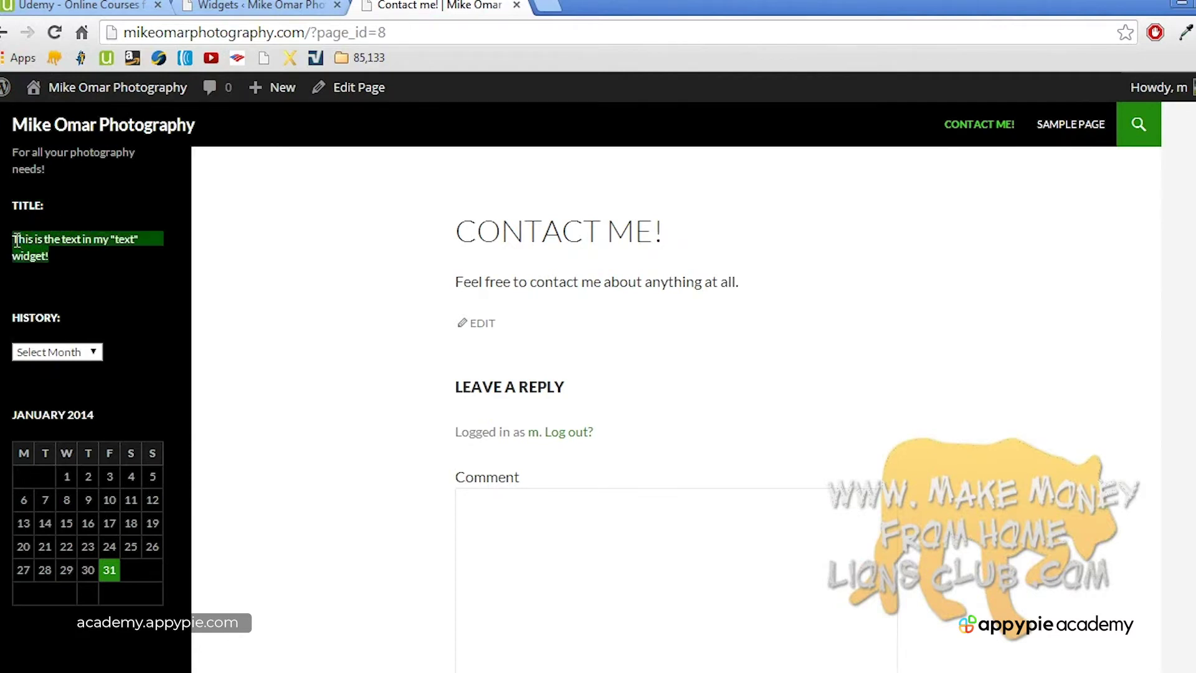
left_click(54, 350)
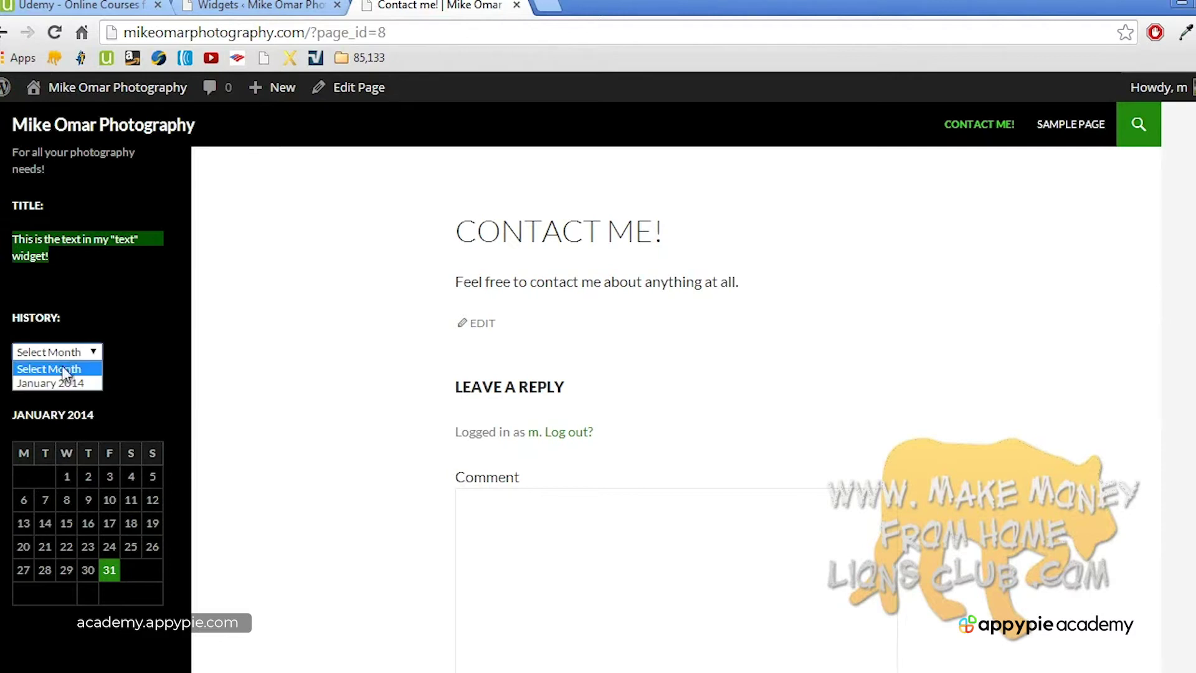
left_click(65, 372)
left_click(155, 349)
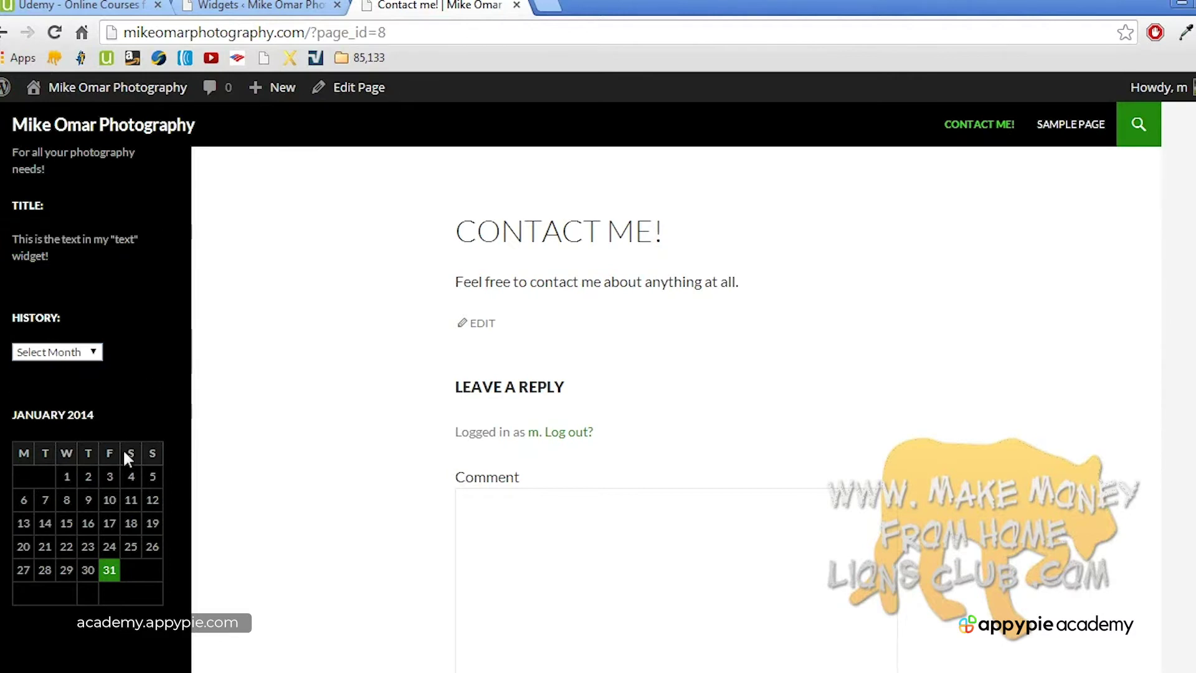
scroll(122, 458, "down", 3)
scroll(123, 464, "up", 3)
scroll(252, 328, "down", 3)
Step: Add a Text widget titled "Content Sidebar" with the text "Let's see where this shows up." to the Content Sidebar, save it and collapse it
left_click(259, 5)
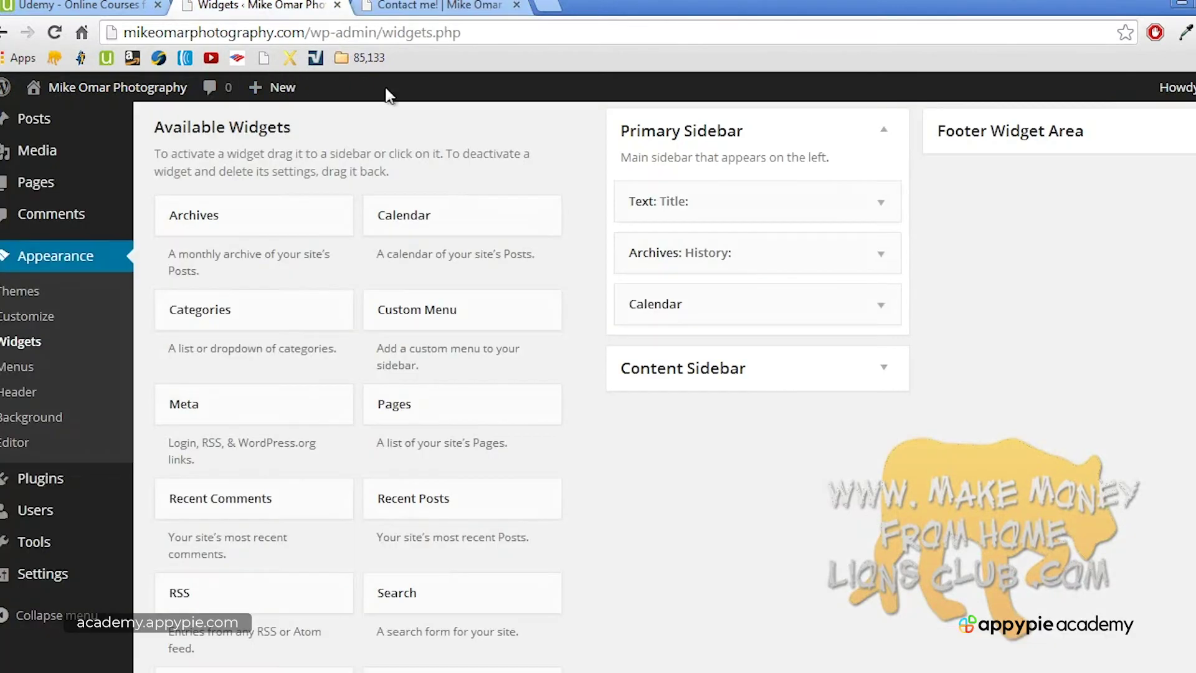
left_click(885, 368)
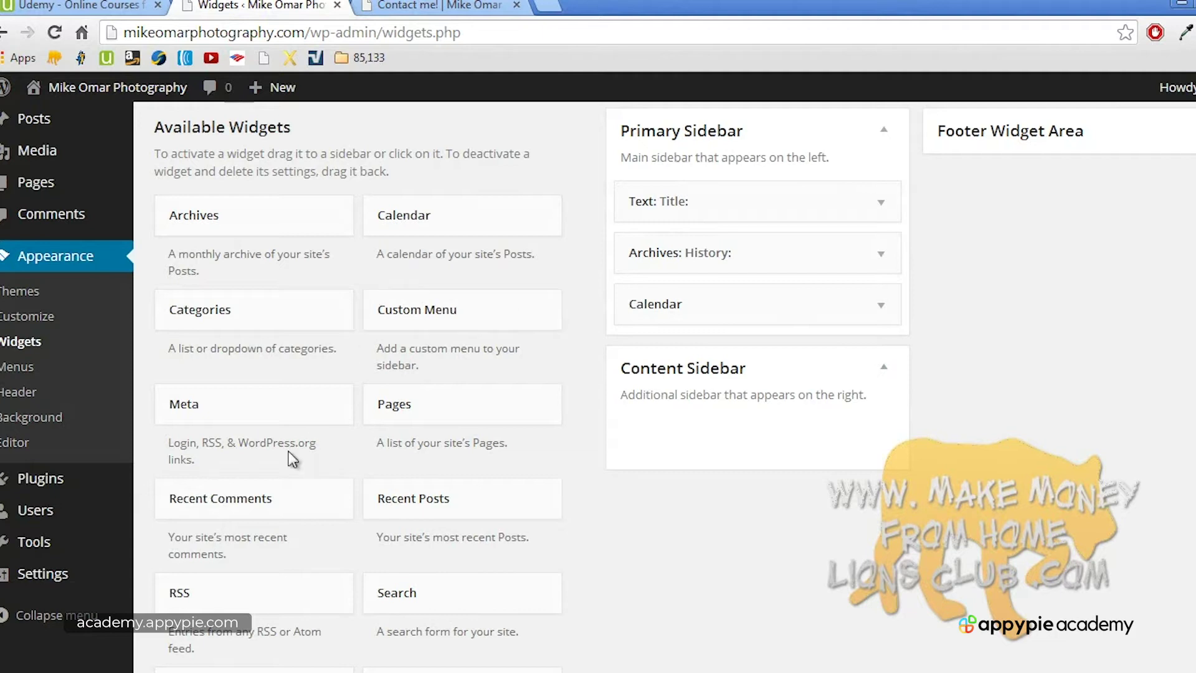
scroll(409, 494, "down", 6)
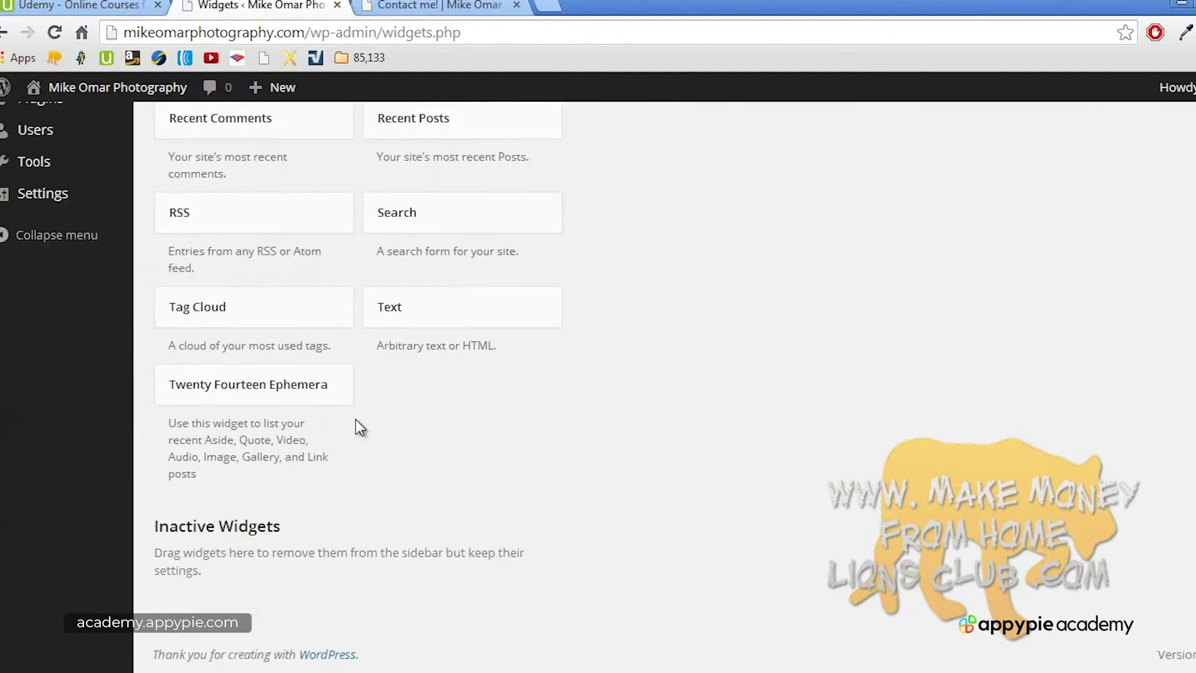
left_click_drag(404, 332, 661, 182)
left_click(641, 253)
type("Content ")
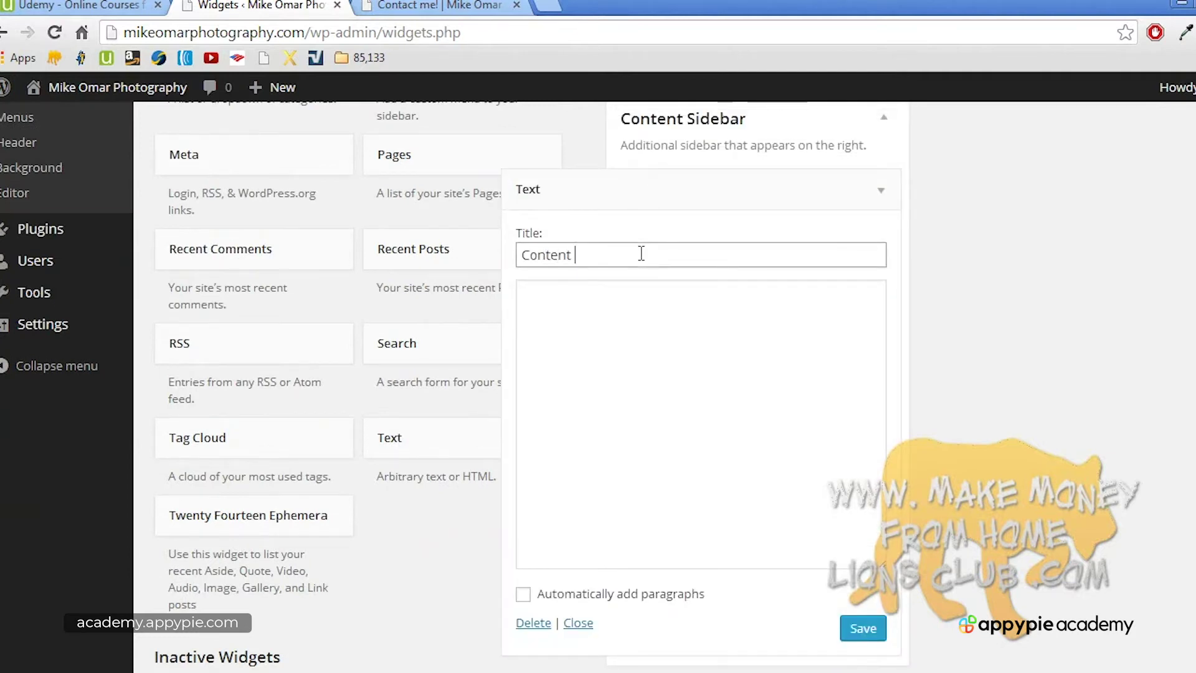
type("Sidebar")
left_click(648, 318)
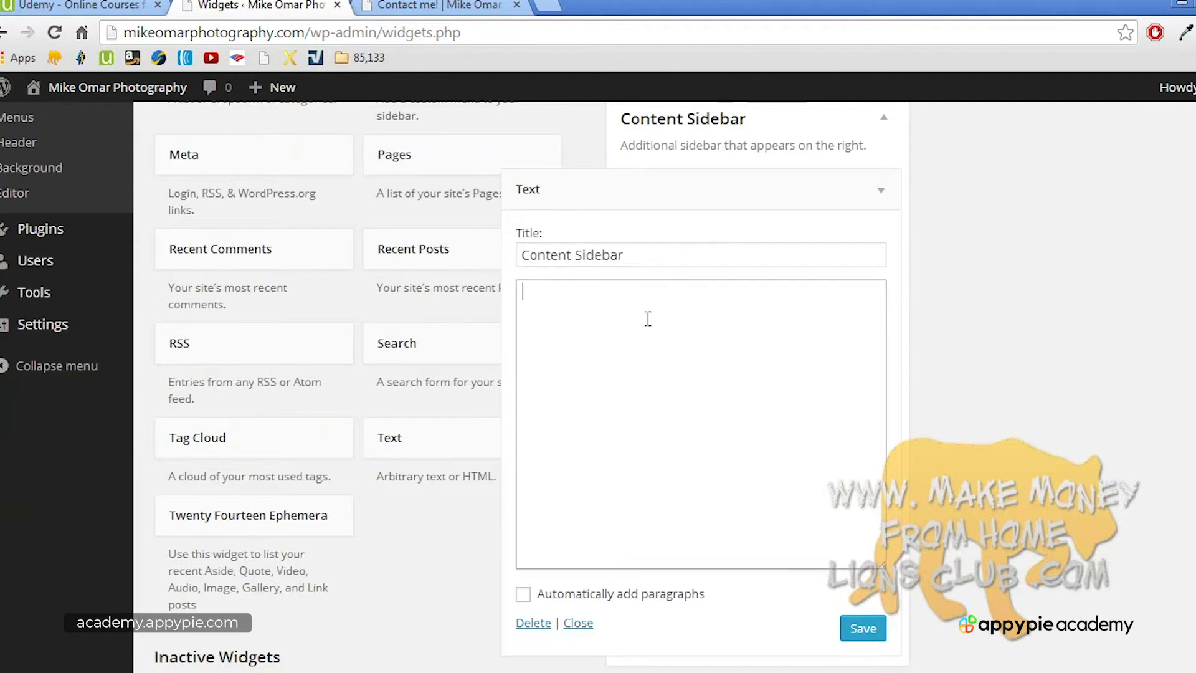
type("Let's see where this shows up.")
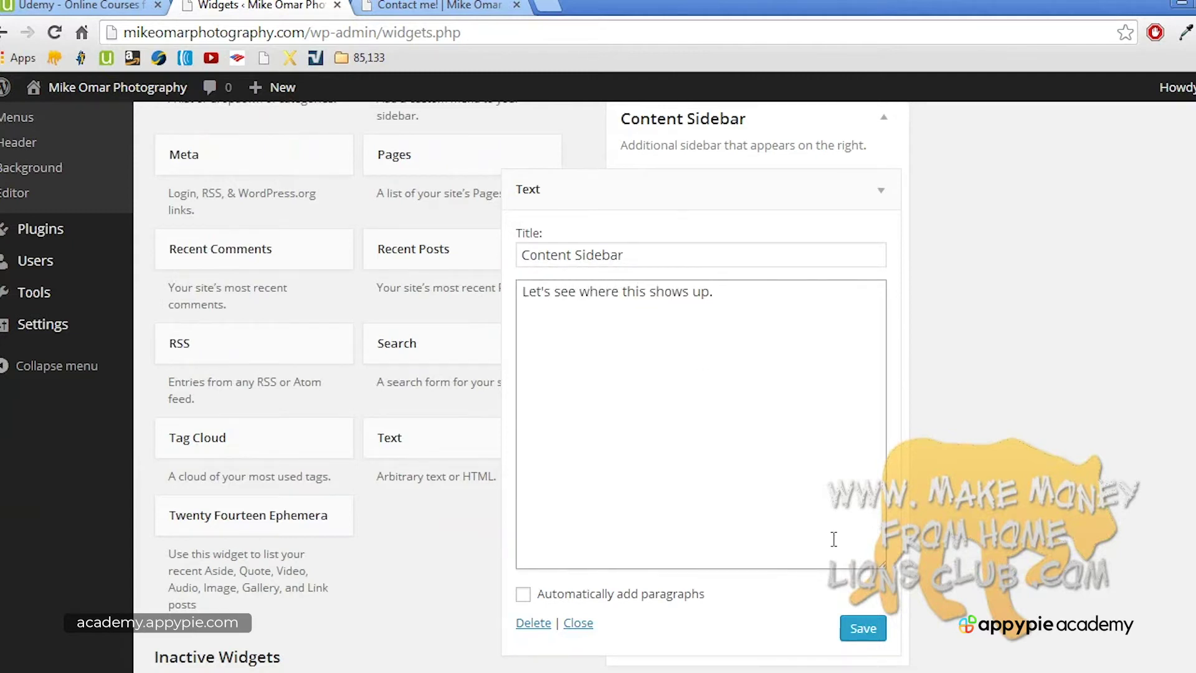
left_click(865, 629)
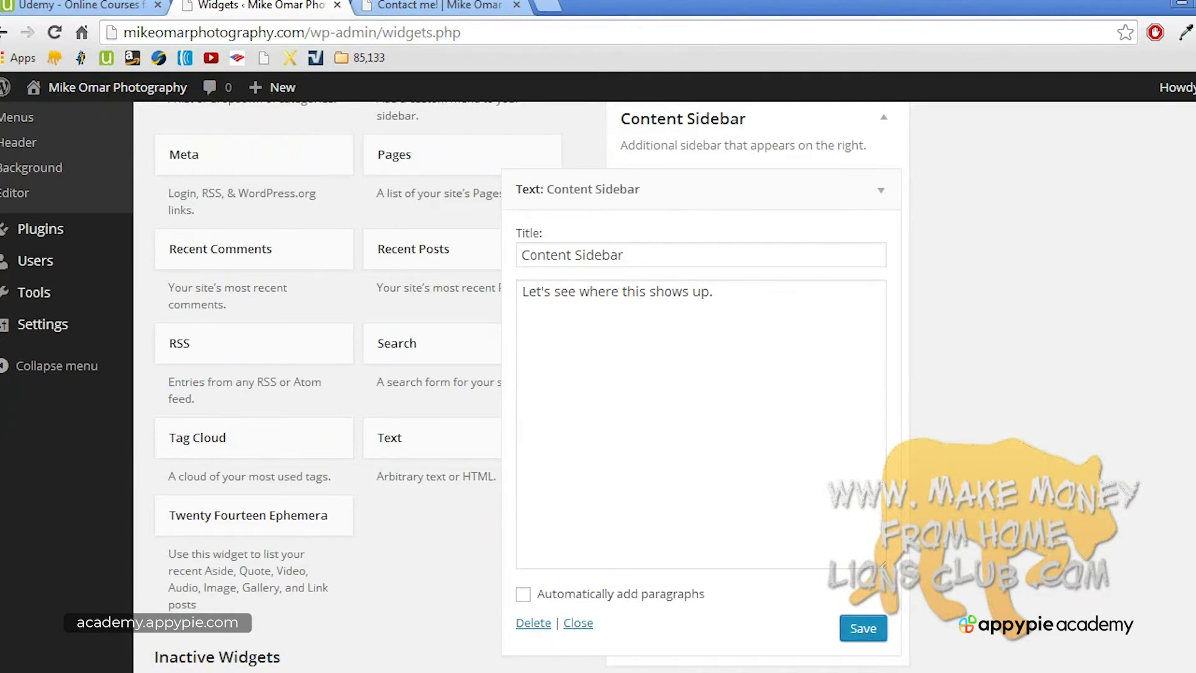
scroll(454, 387, "up", 5)
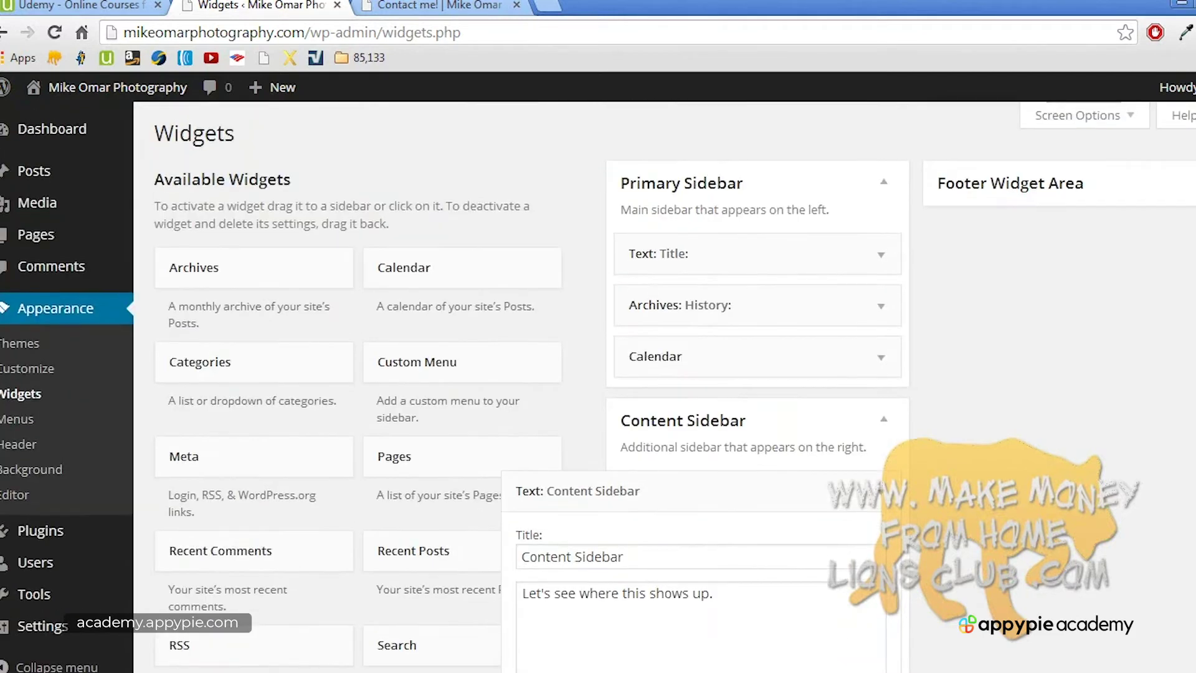
left_click(888, 495)
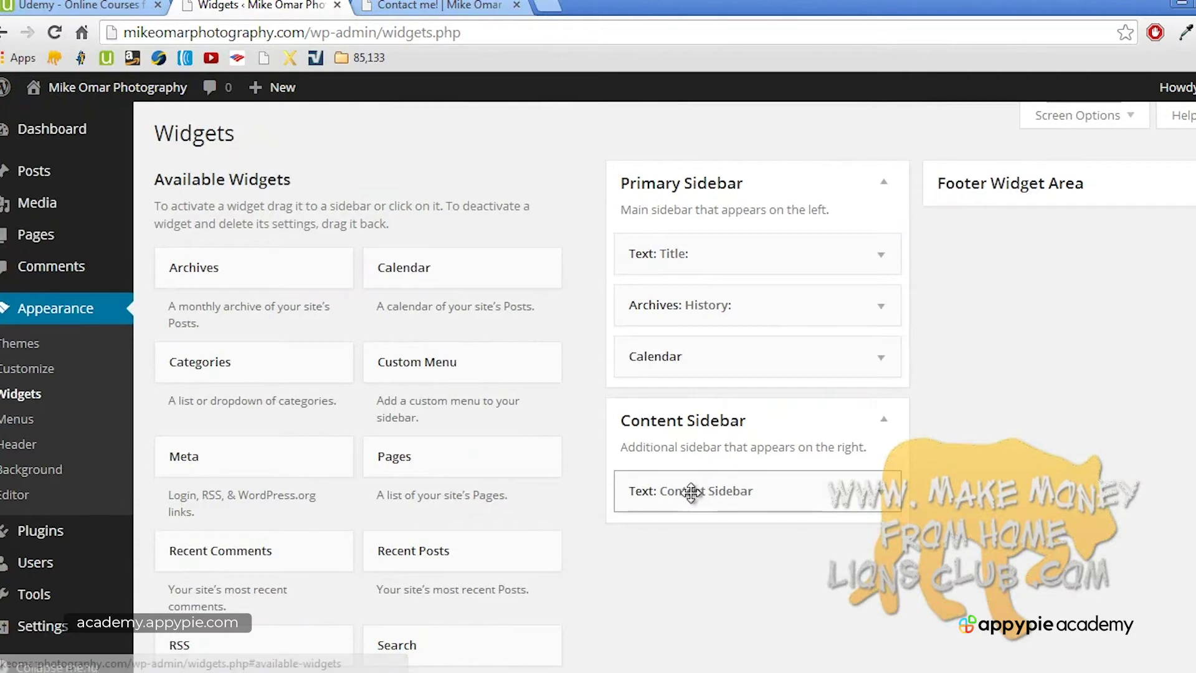
Step: Add a Pages widget titled "Pages in the footer!" to the Footer Widget Area and save it
left_click_drag(466, 481, 564, 271)
left_click(1195, 185)
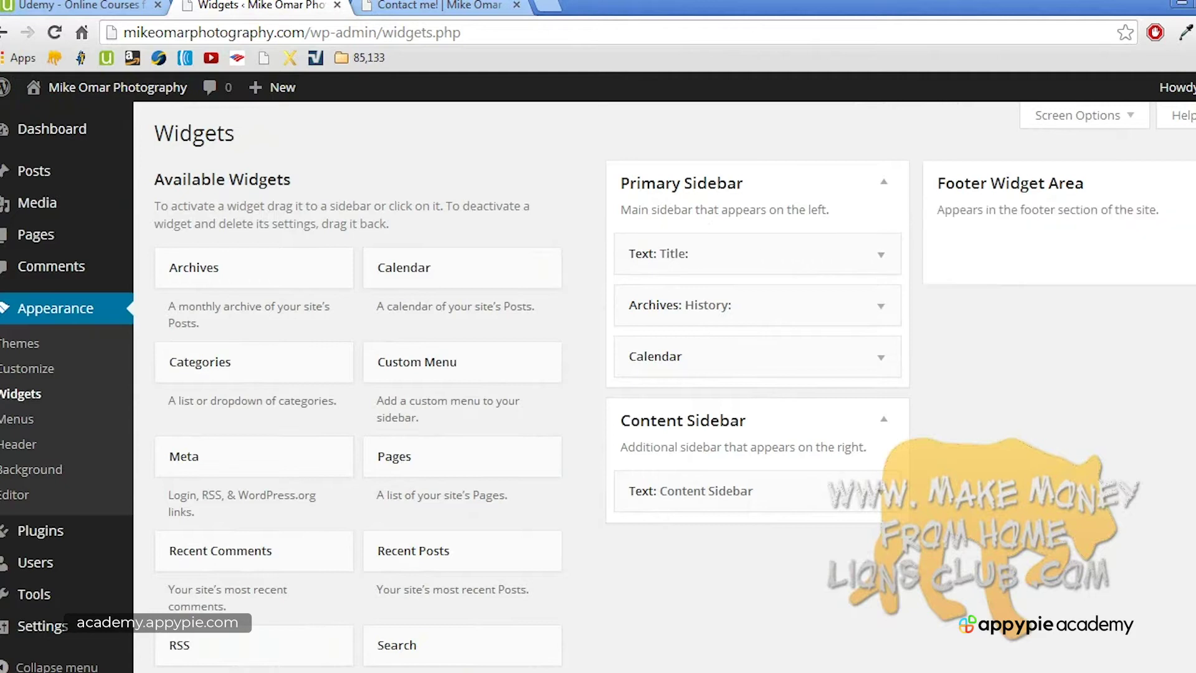
left_click_drag(464, 456, 1007, 237)
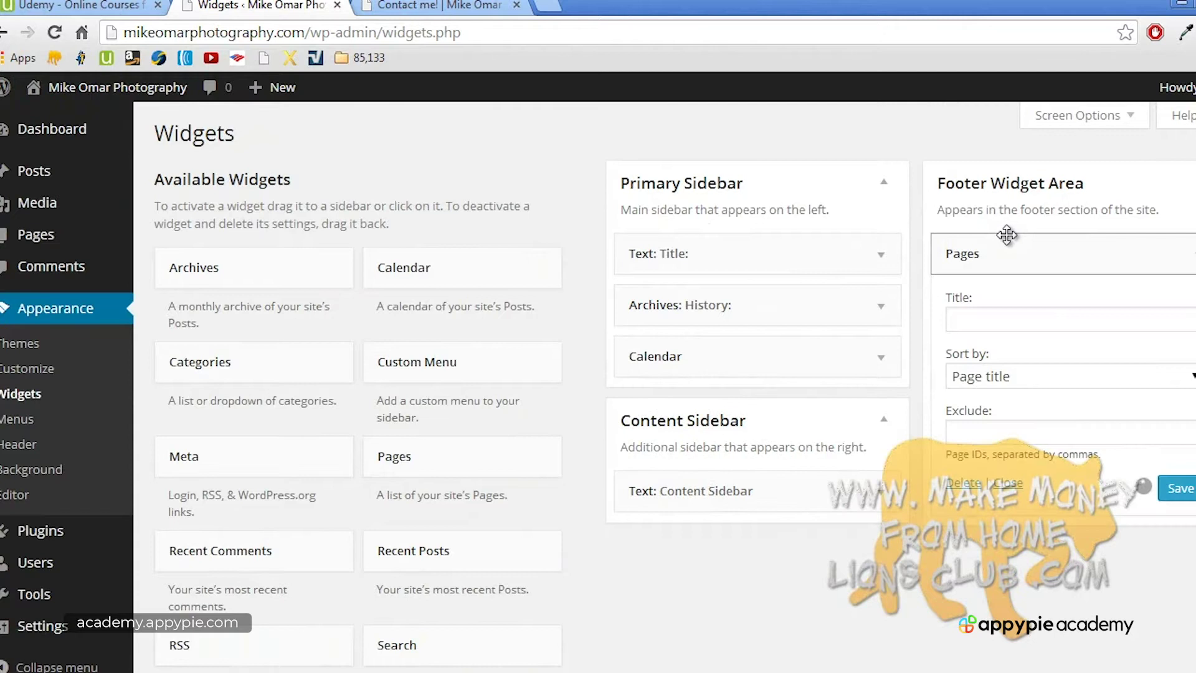
left_click(1009, 320)
type("Pages in the footer!")
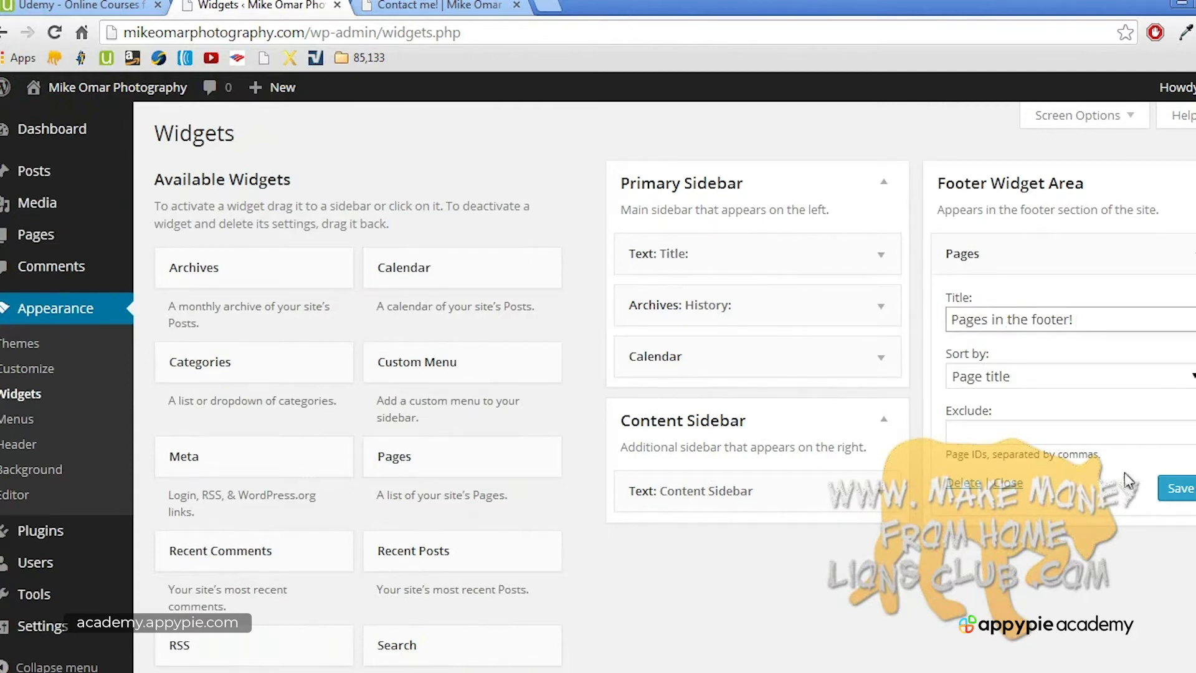
left_click(1167, 489)
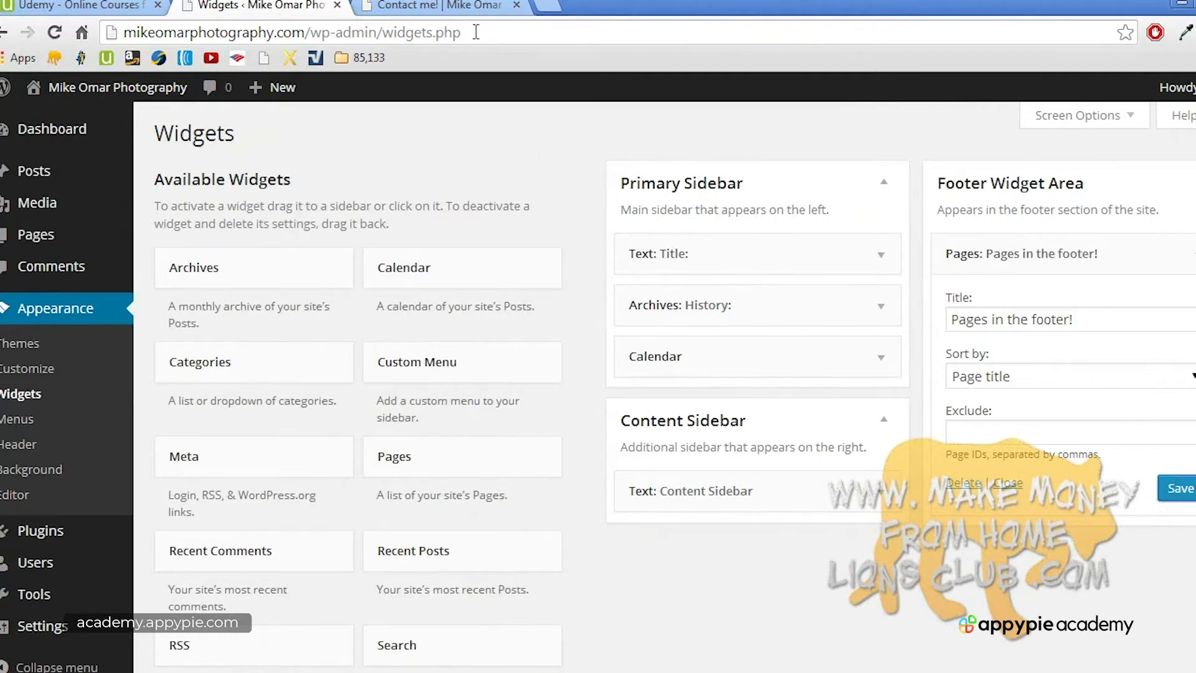
Step: Open the live site's home page and examine the content sidebar and the footer's page list
left_click(468, 4)
left_click(151, 132)
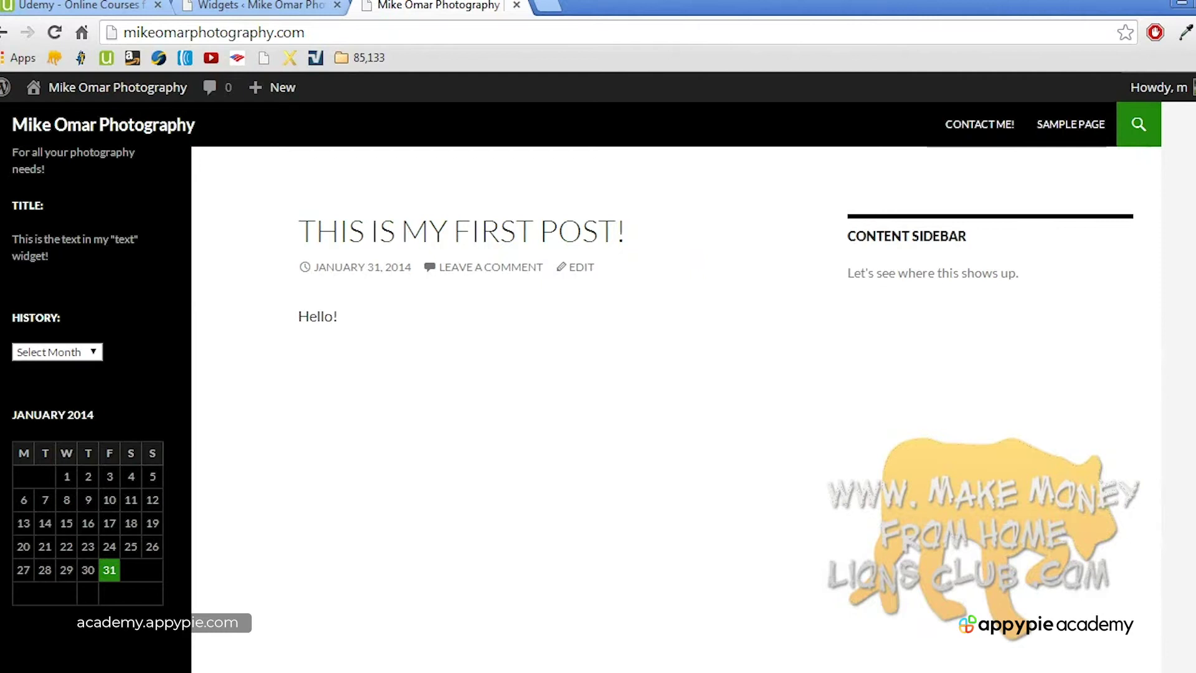
scroll(676, 405, "down", 5)
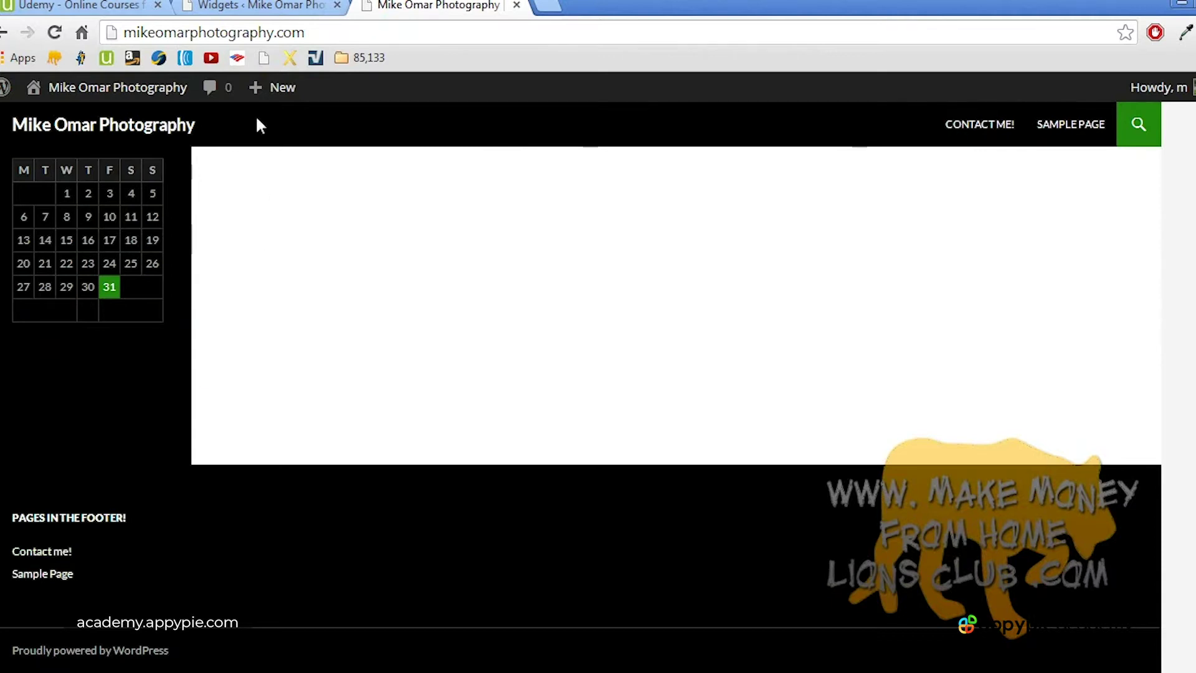
Step: Add a Text widget titled "widget number 2 in the footer" with the text "Thank you for visiting my photography website!" to the Footer Widget Area and save it
left_click(255, 6)
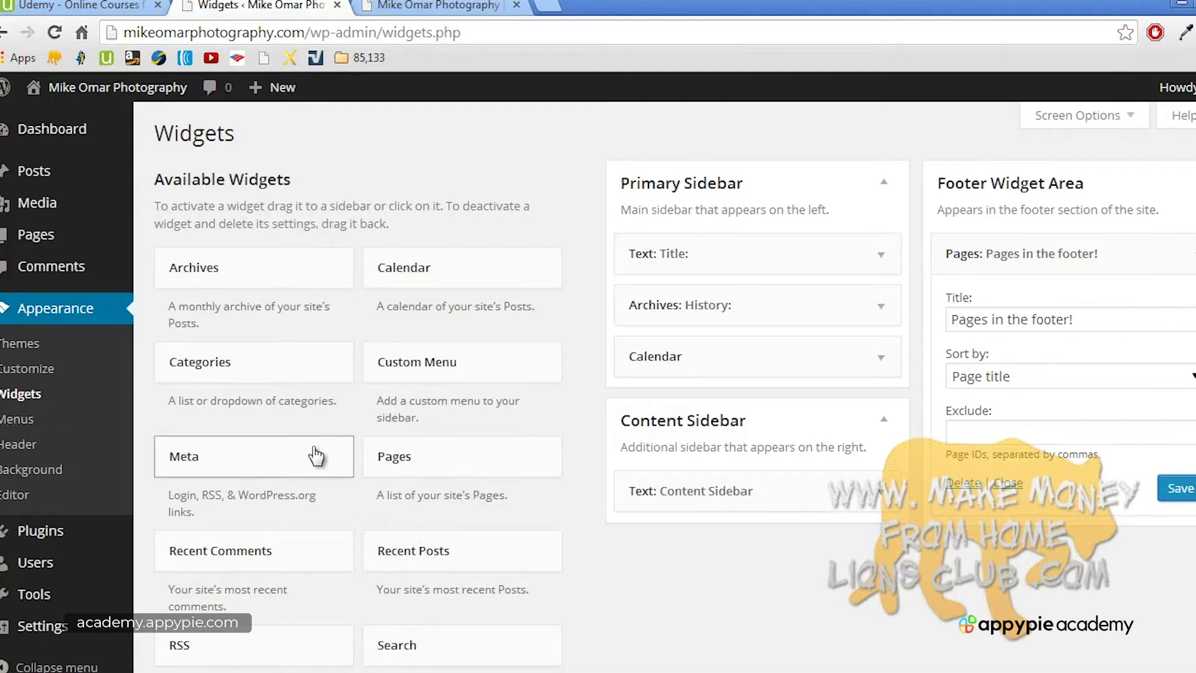
scroll(317, 456, "down", 3)
left_click_drag(392, 559, 970, 350)
left_click(927, 425)
type("widget numb")
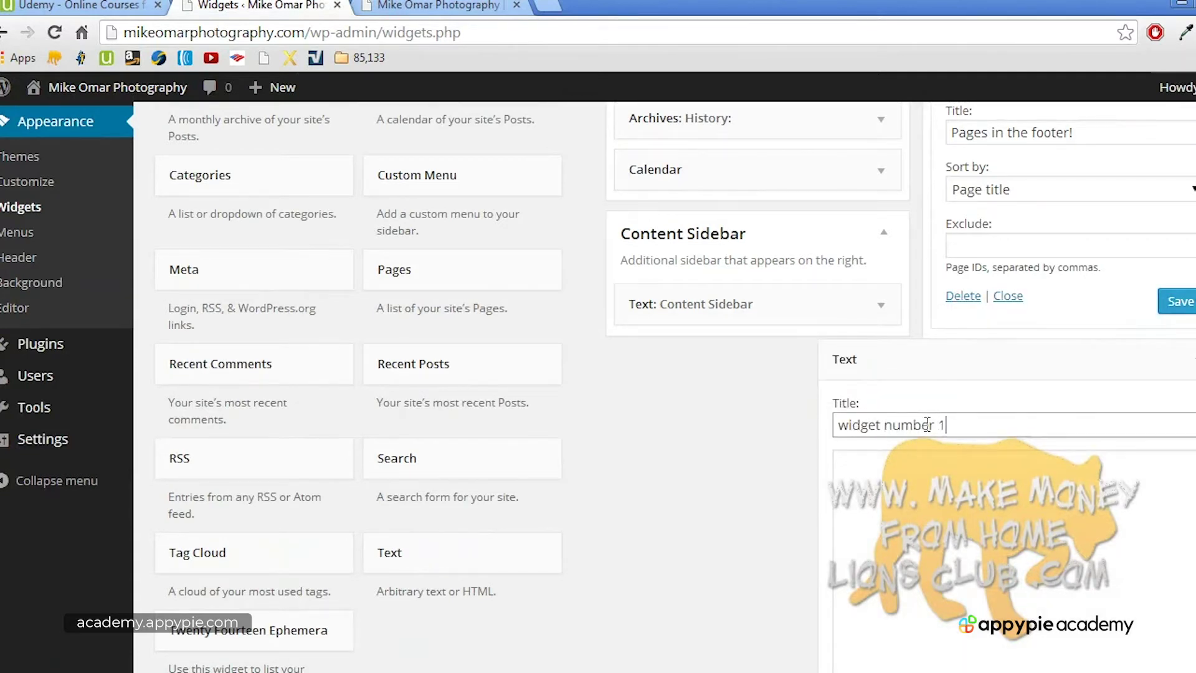
type("er 2 in the footer")
left_click(935, 515)
type("Thank you for visiting my photography website!")
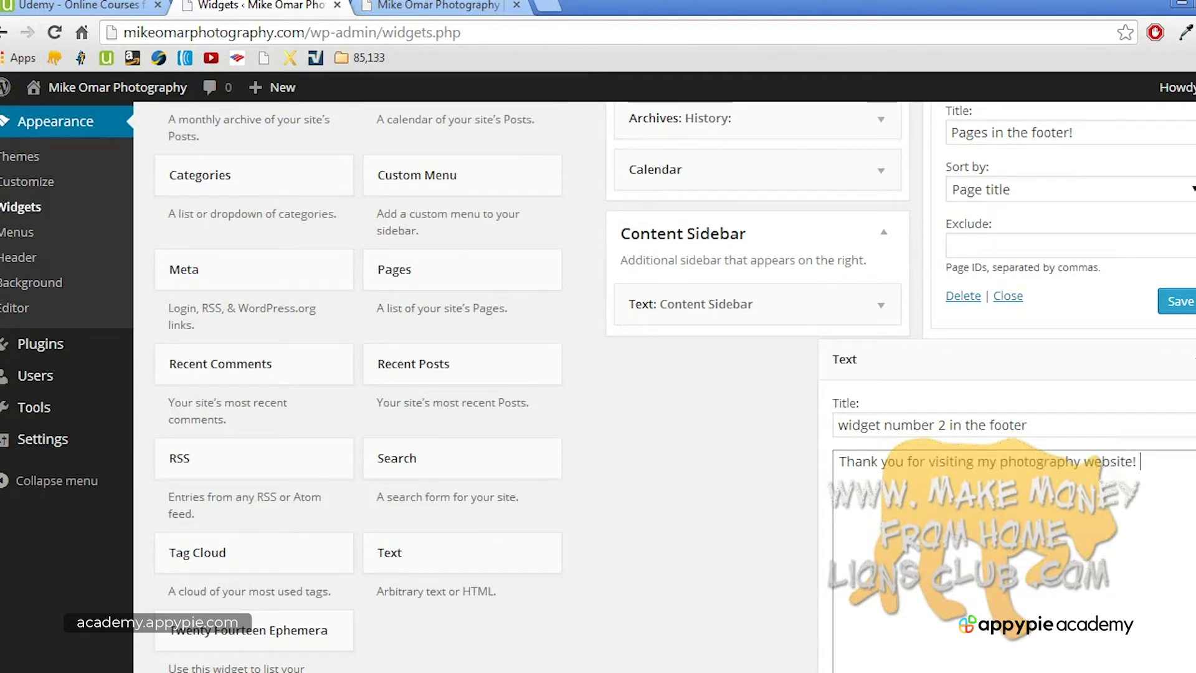
scroll(598, 387, "down", 3)
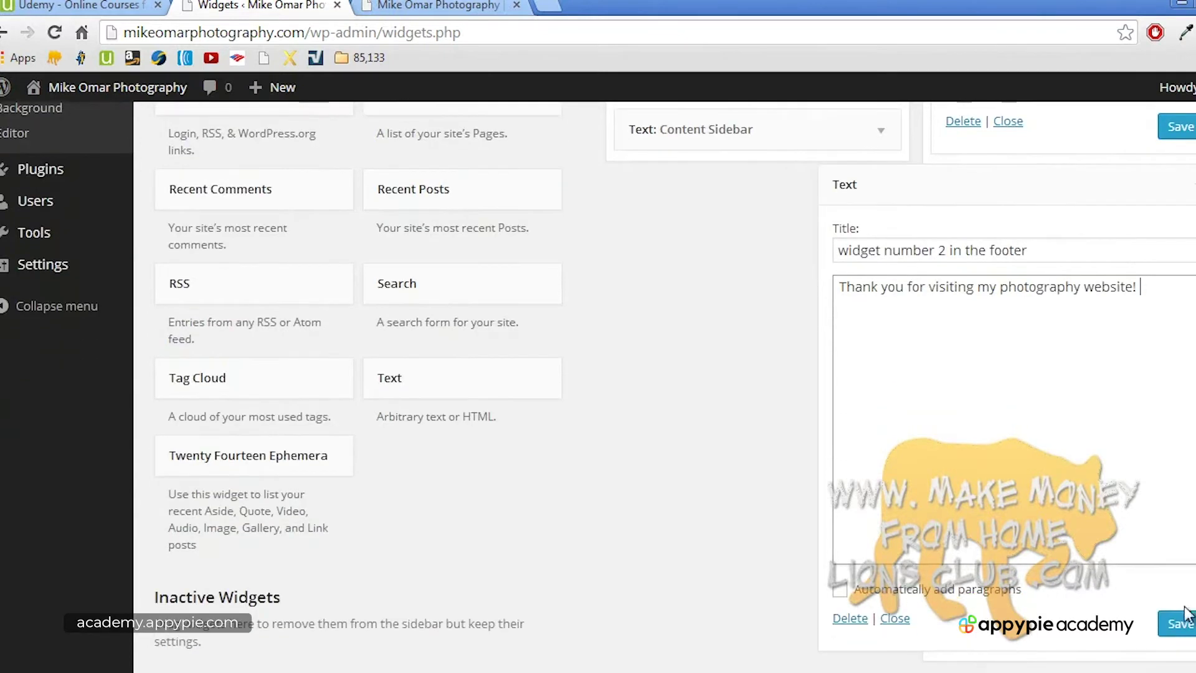
left_click(1181, 623)
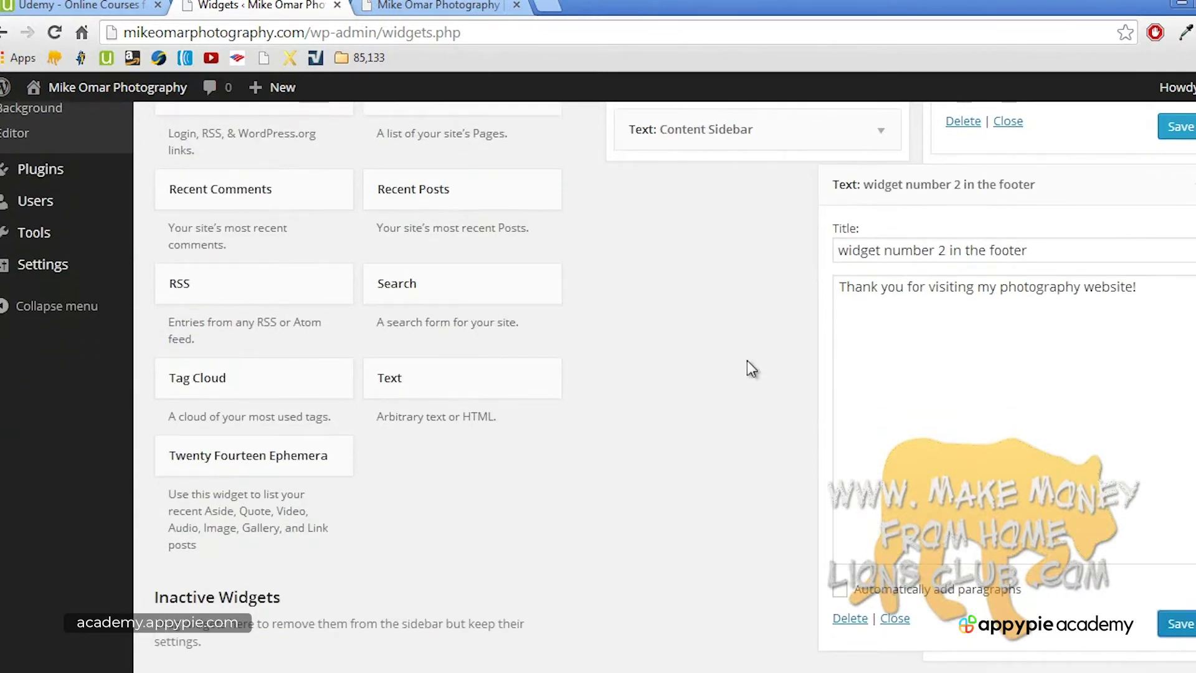
Step: Reload the live site's home page and examine the widgets in its footer
left_click(453, 8)
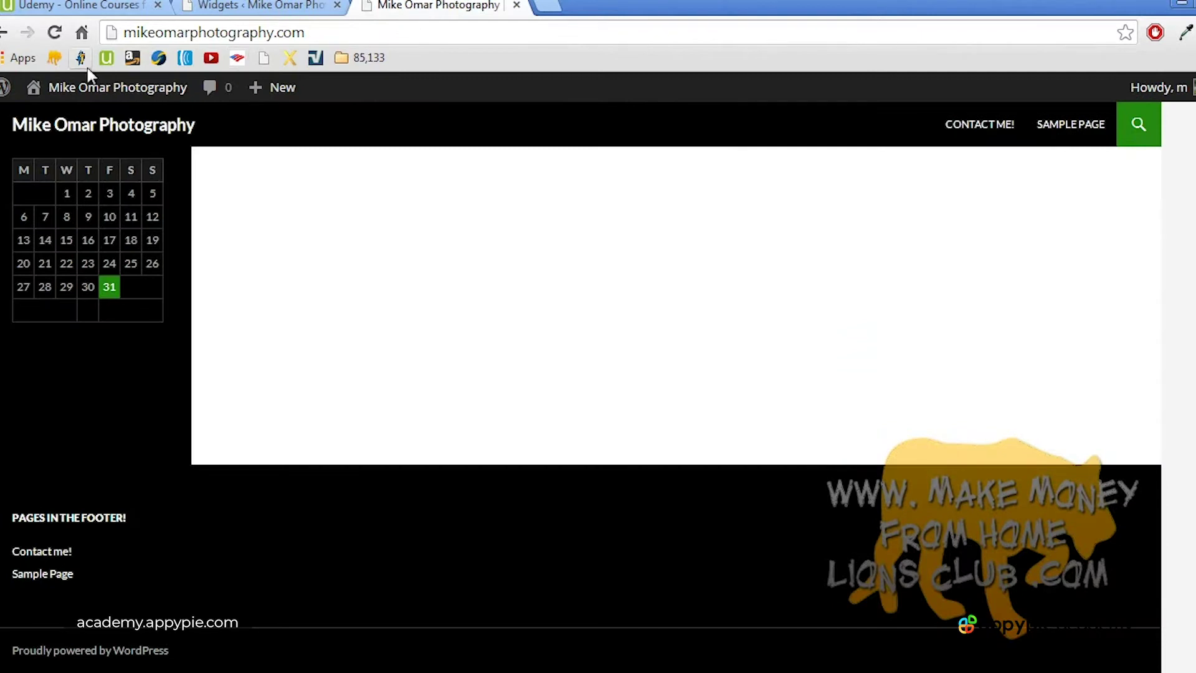
left_click(55, 33)
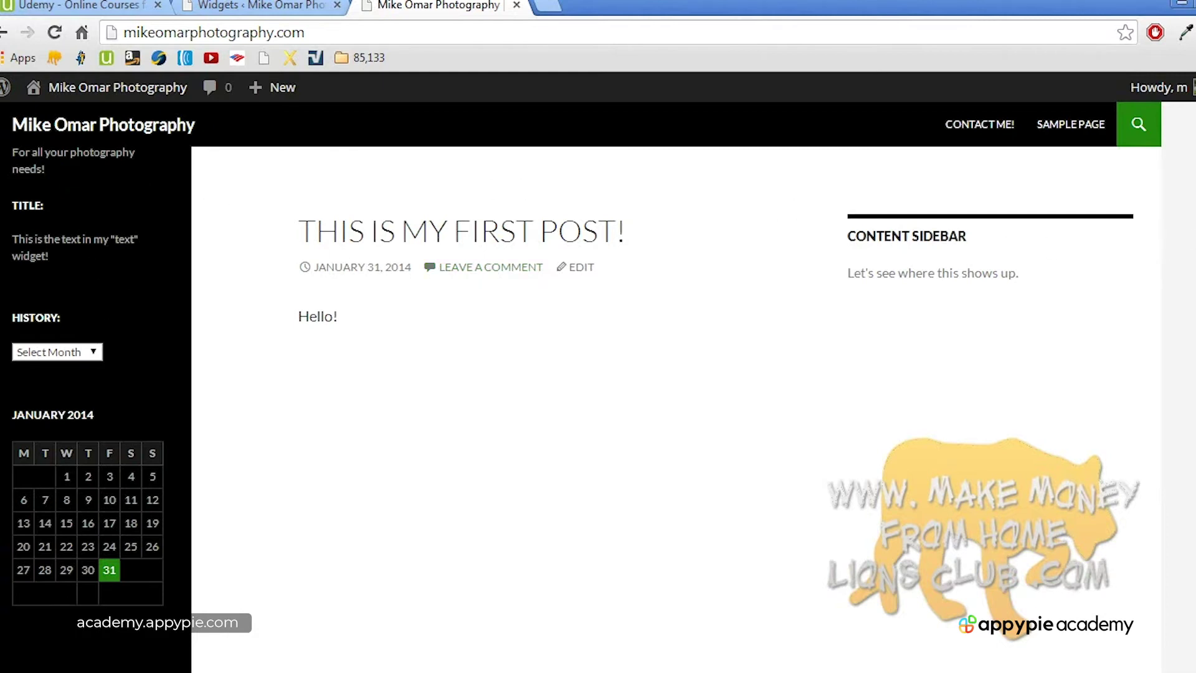
scroll(676, 386, "down", 5)
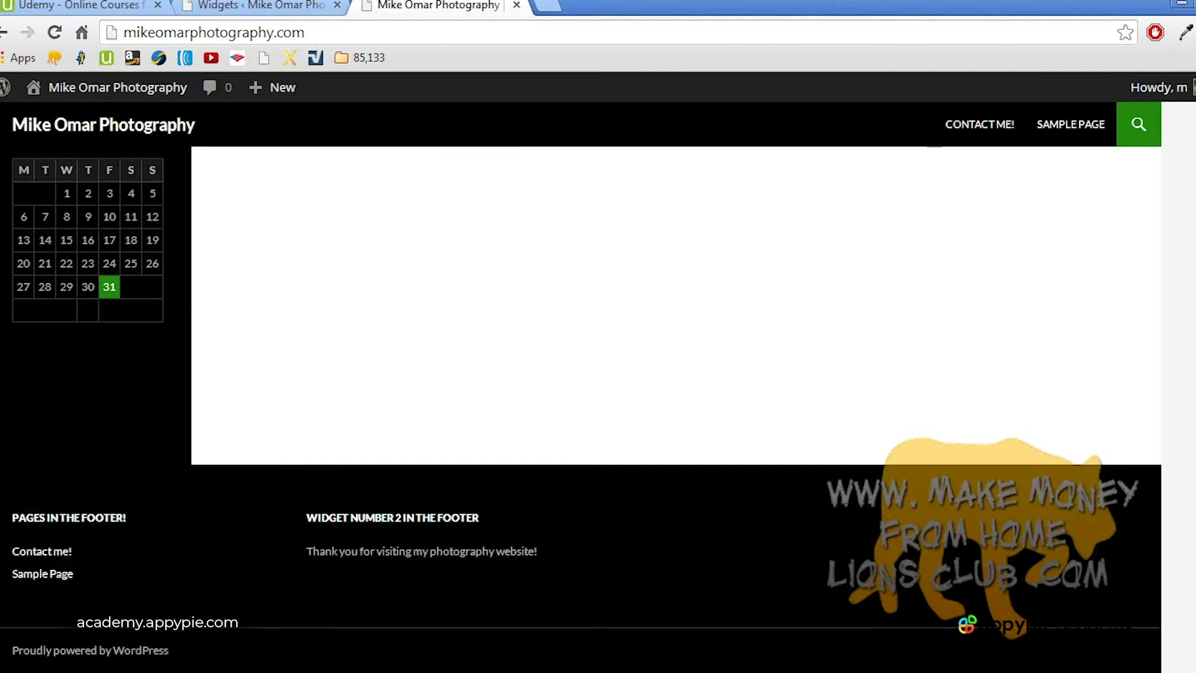
scroll(677, 387, "up", 3)
scroll(573, 374, "up", 2)
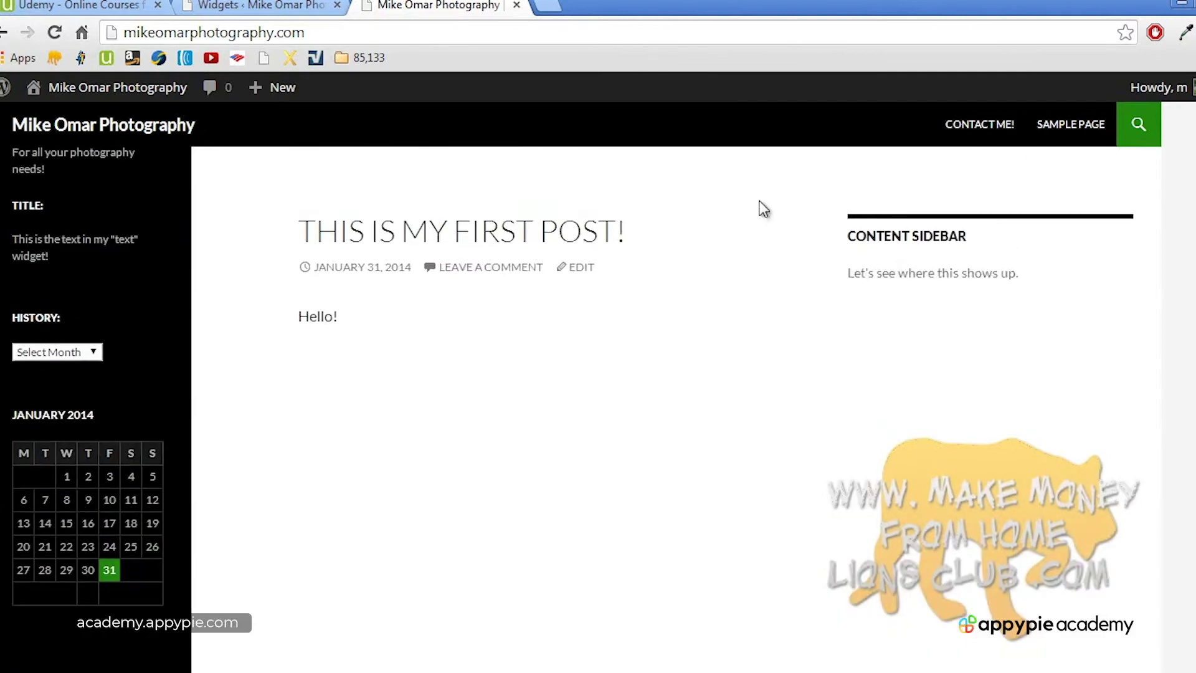
Step: Return to the Widgets page and collapse the footer's "widget number 2 in the footer" Text widget
left_click(298, 5)
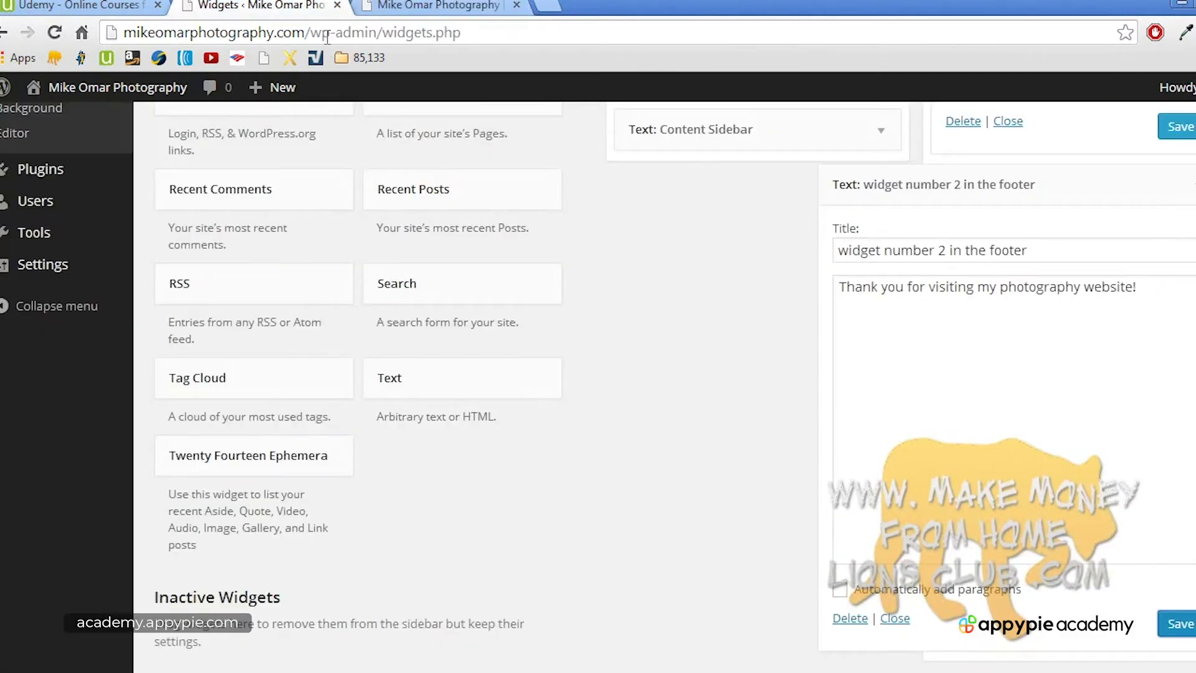
left_click(1191, 194)
scroll(598, 387, "up", 5)
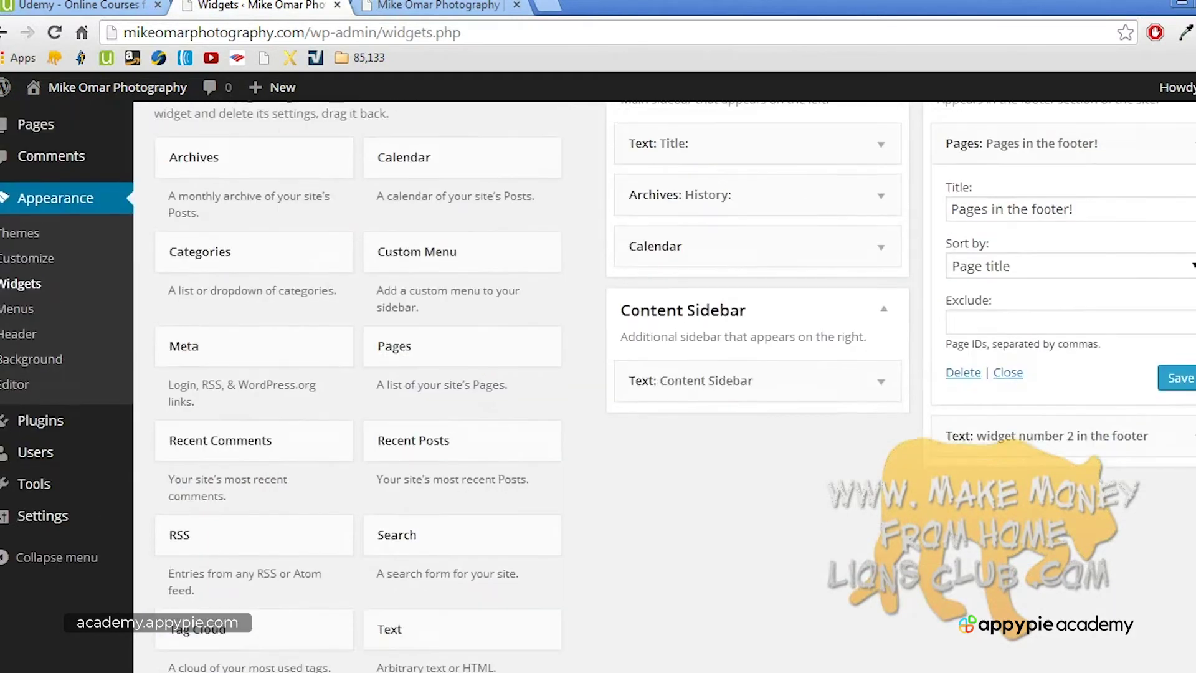
scroll(891, 151, "up", 1)
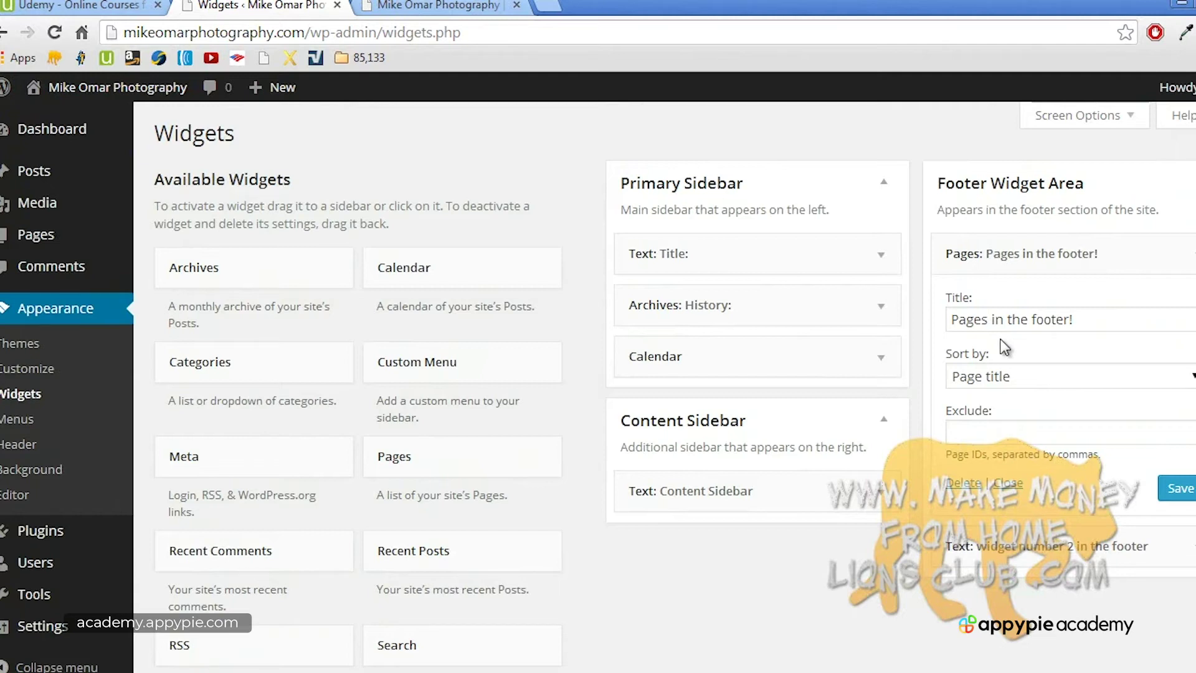
left_click(478, 8)
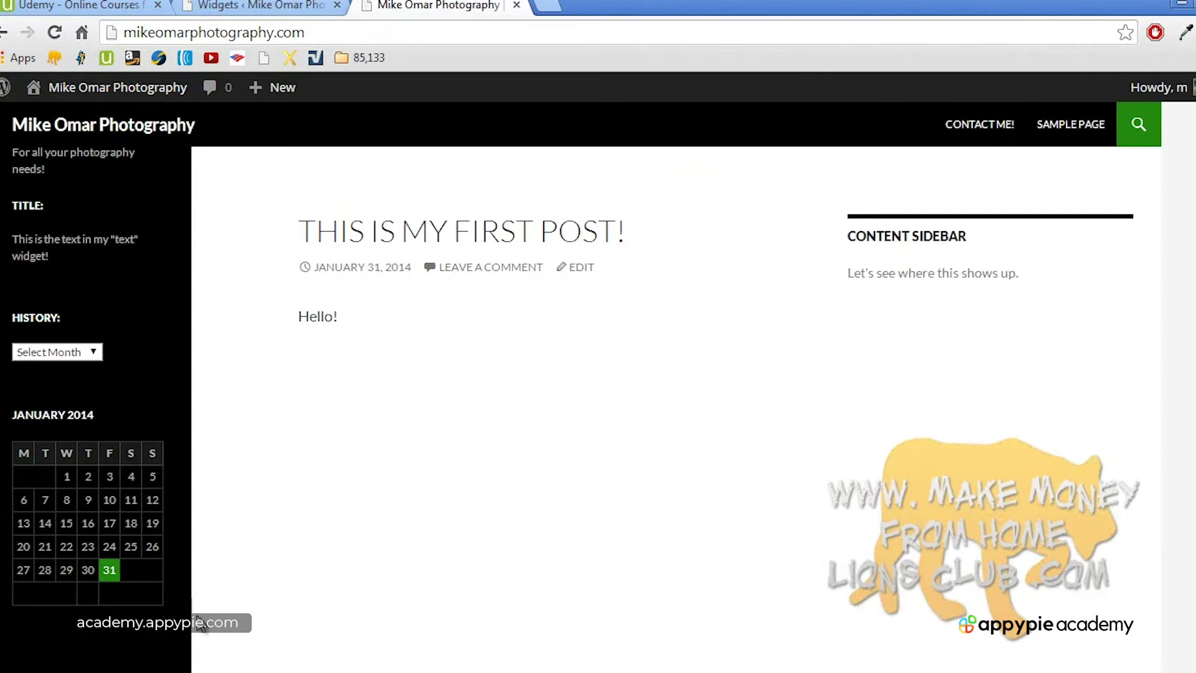
left_click(182, 672)
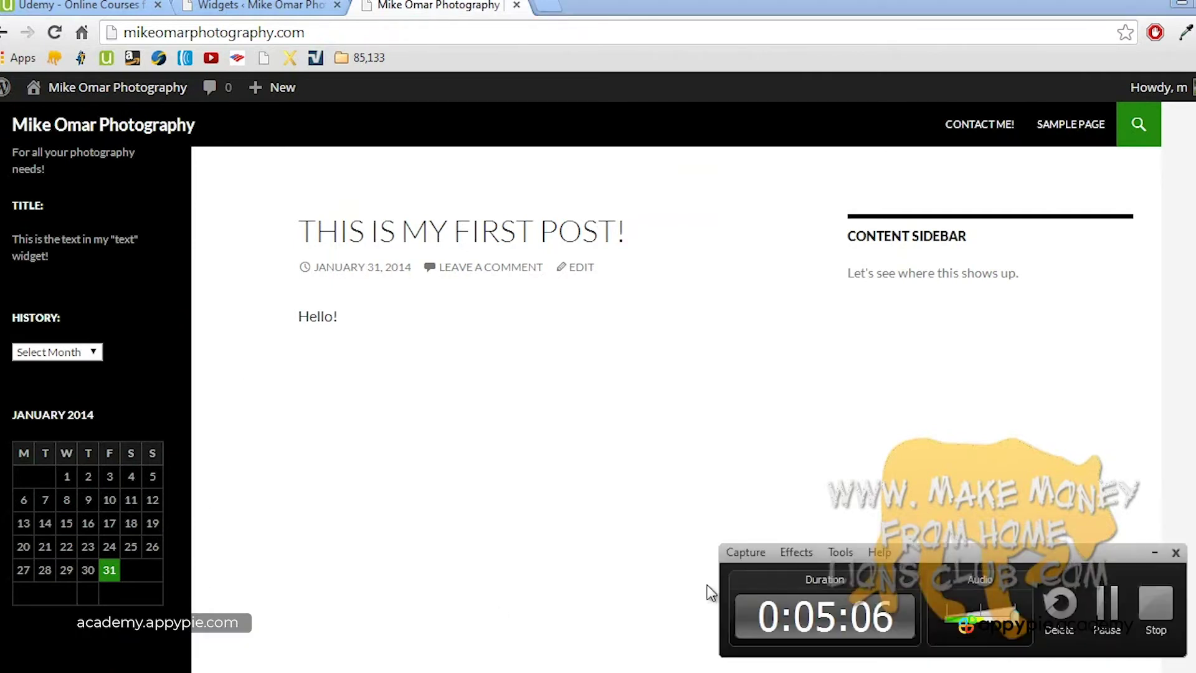
left_click(1157, 603)
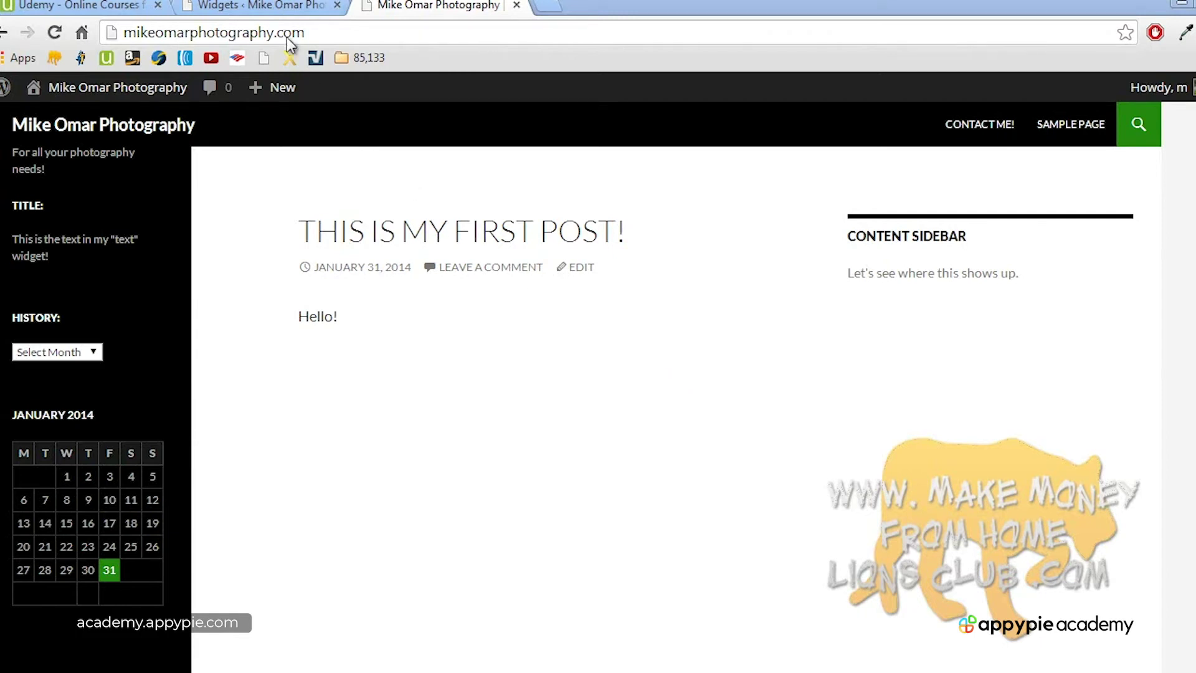
Step: Open the site's installed themes from the admin area and activate the Twenty Thirteen theme
left_click(277, 4)
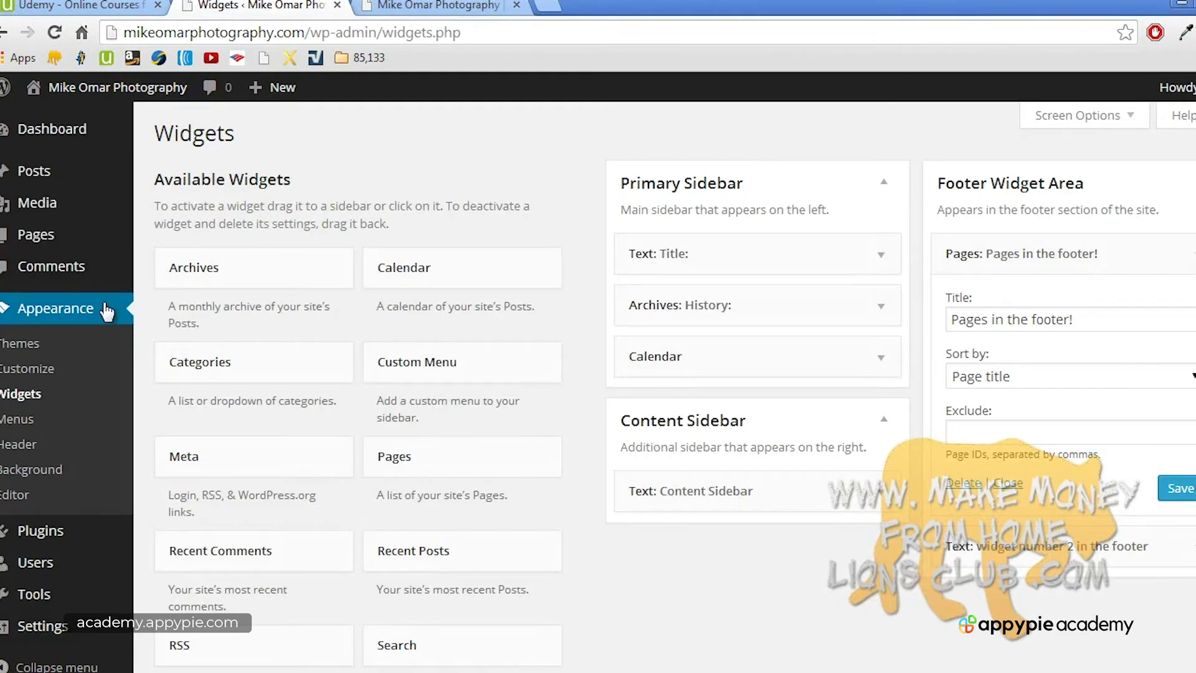
left_click(25, 350)
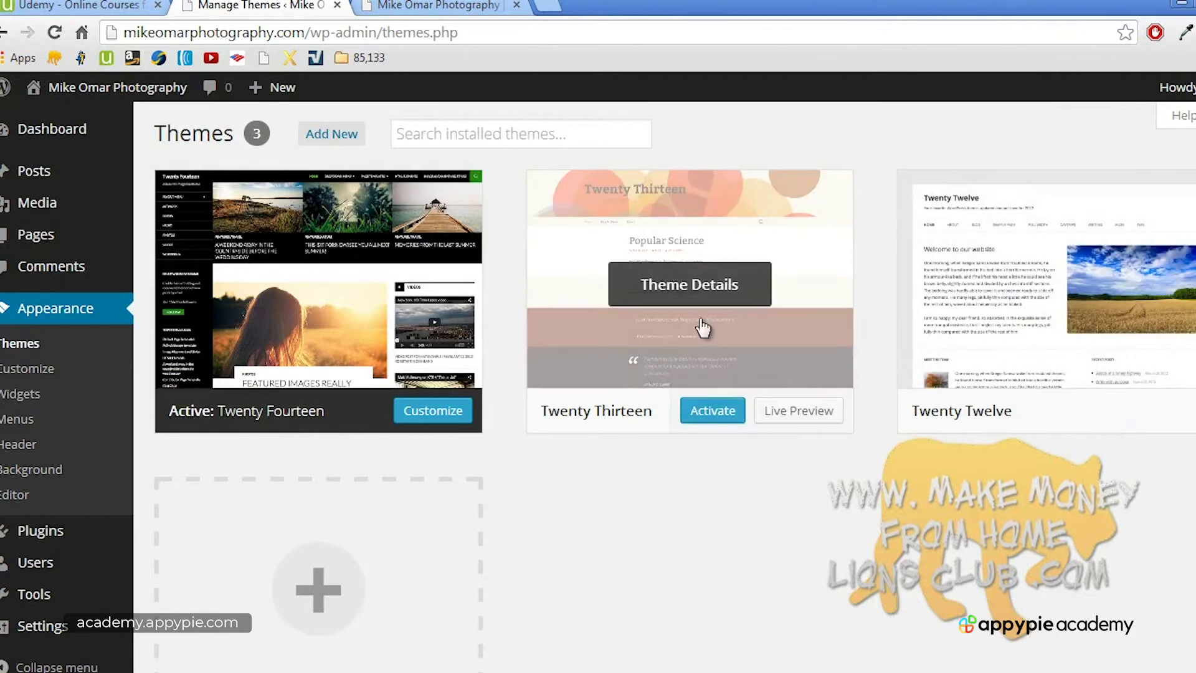
mouse_move(679, 364)
left_click(714, 413)
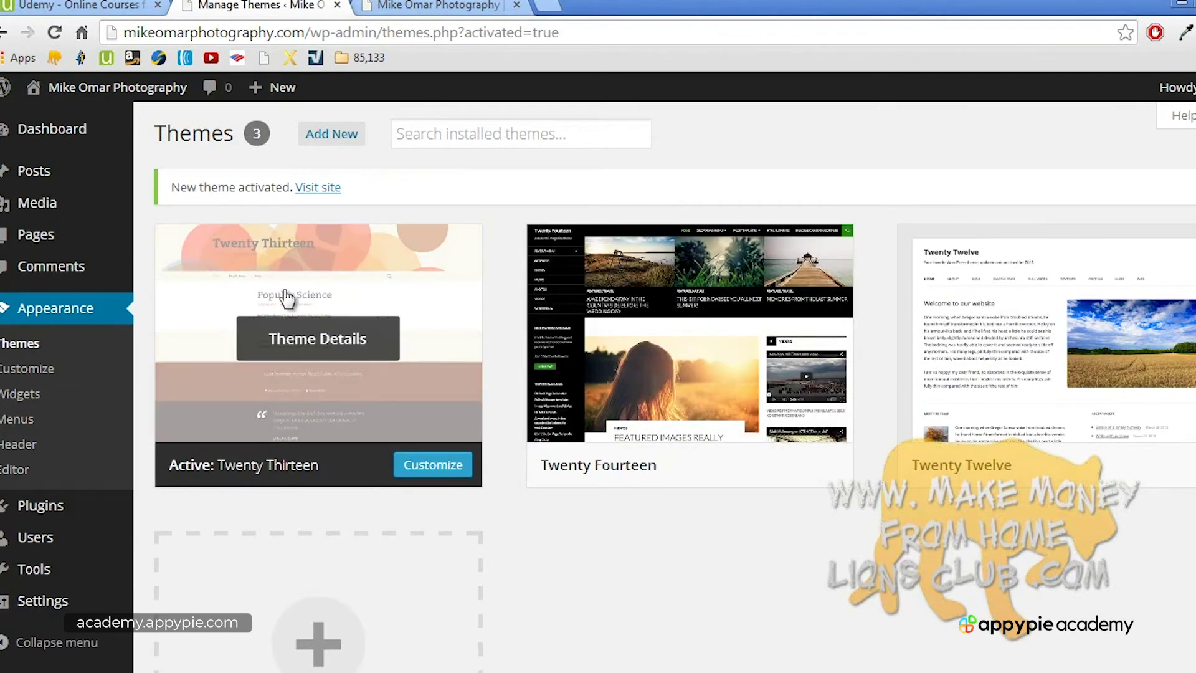
Step: Load the live home page with the Twenty Thirteen theme and examine its header, menu, content sidebar and footer widgets
left_click(330, 187)
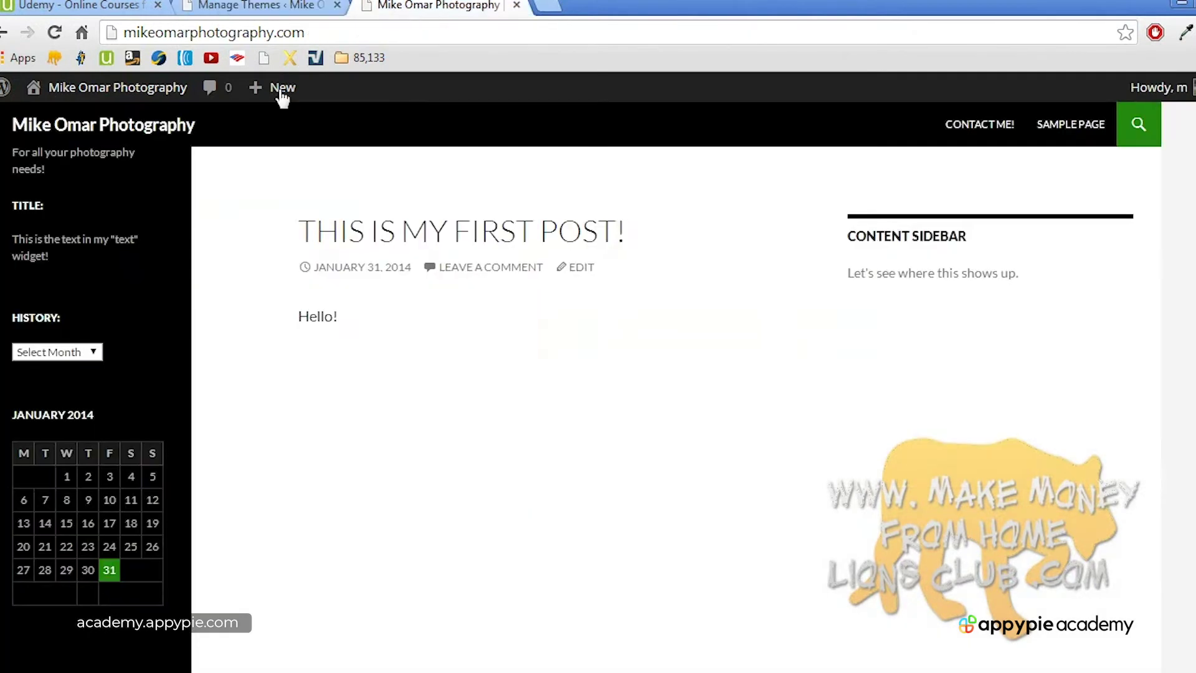
left_click(175, 125)
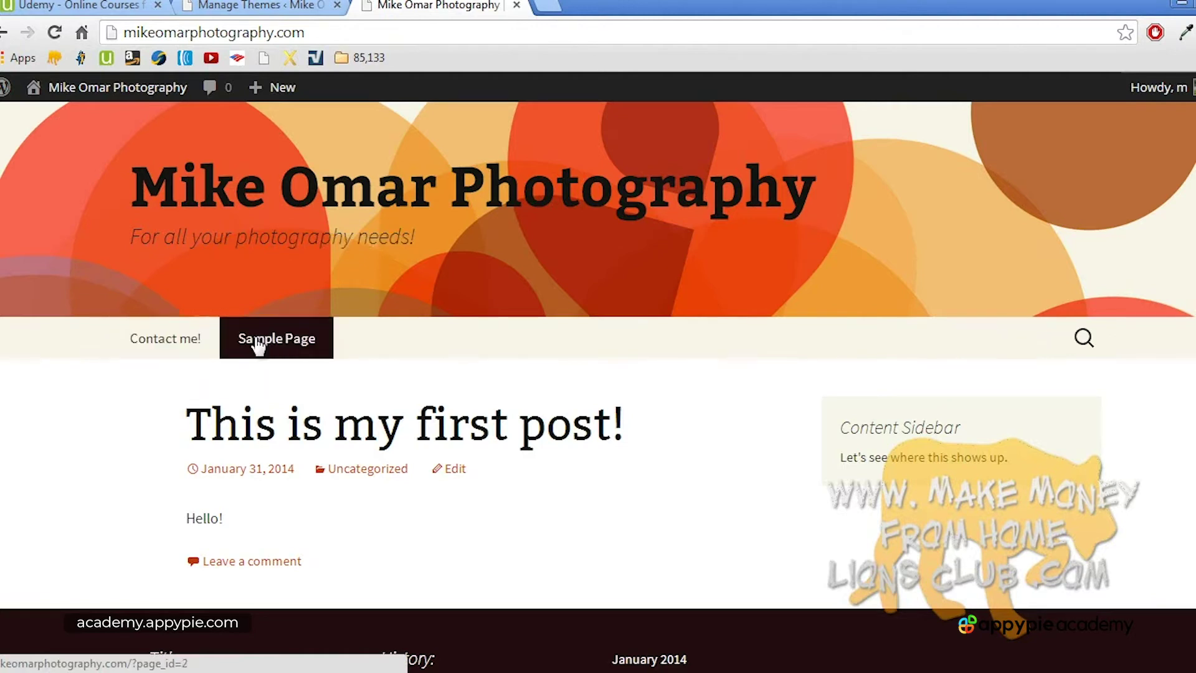
scroll(515, 383, "down", 5)
scroll(514, 382, "up", 5)
scroll(514, 383, "down", 5)
scroll(514, 382, "up", 5)
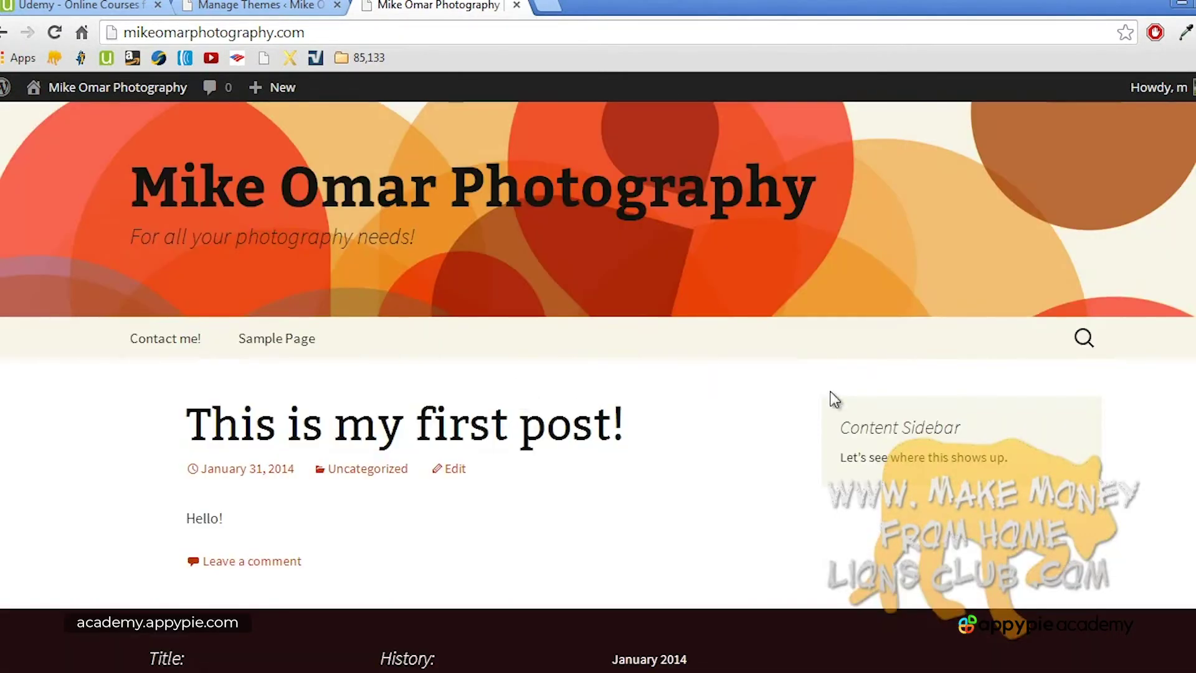
scroll(1078, 325, "down", 2)
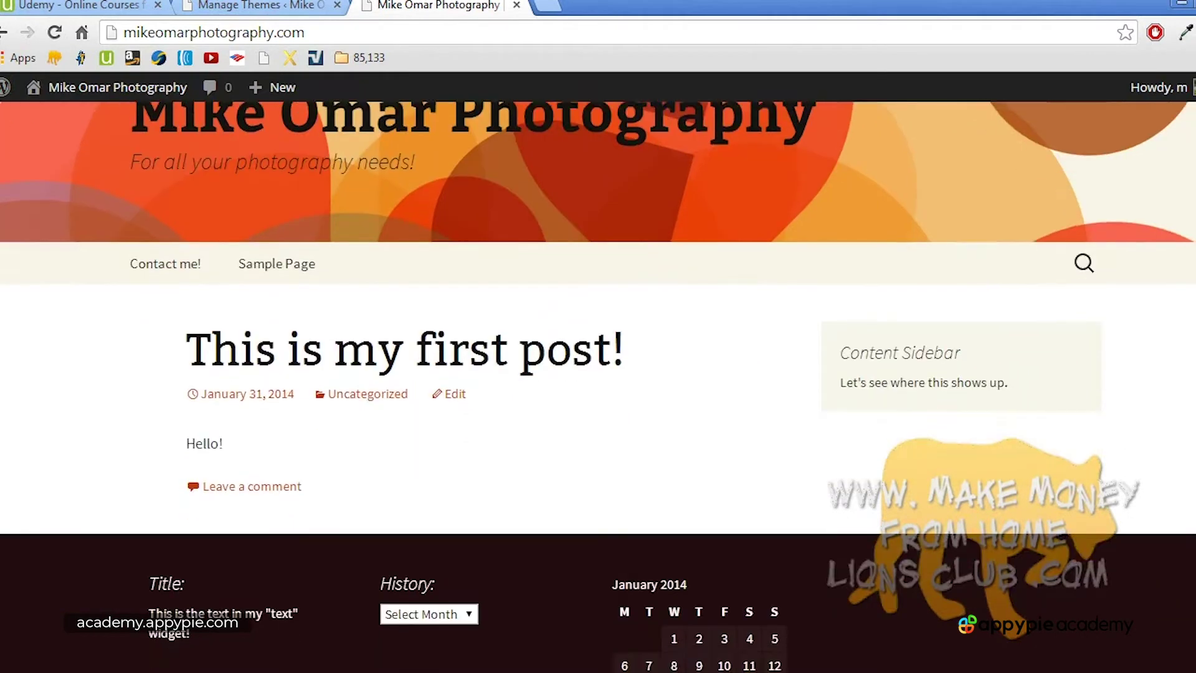
scroll(864, 357, "down", 5)
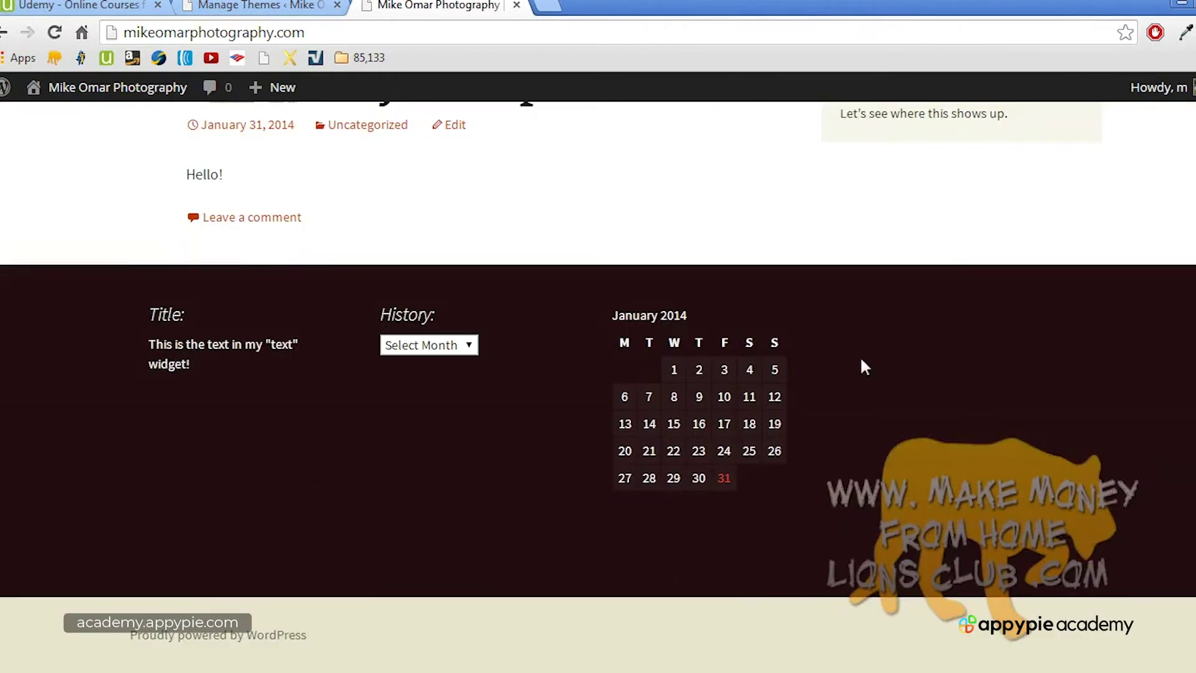
scroll(550, 401, "up", 5)
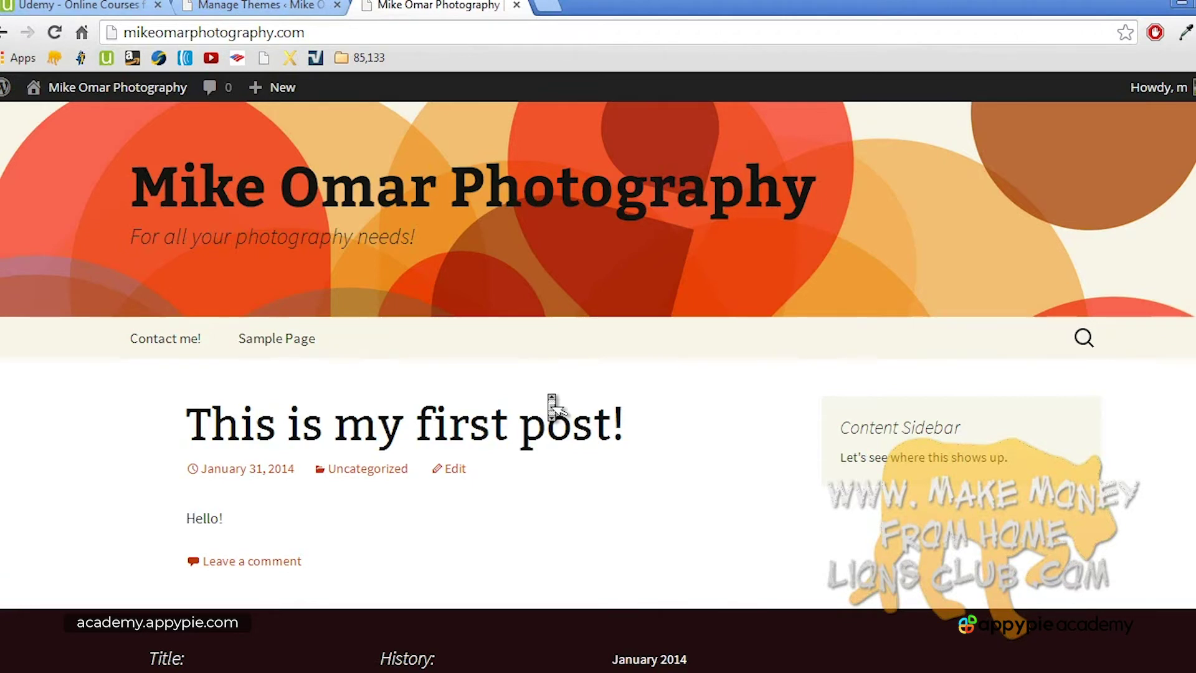
Step: Return to the admin area and reload the list of installed themes
left_click(271, 5)
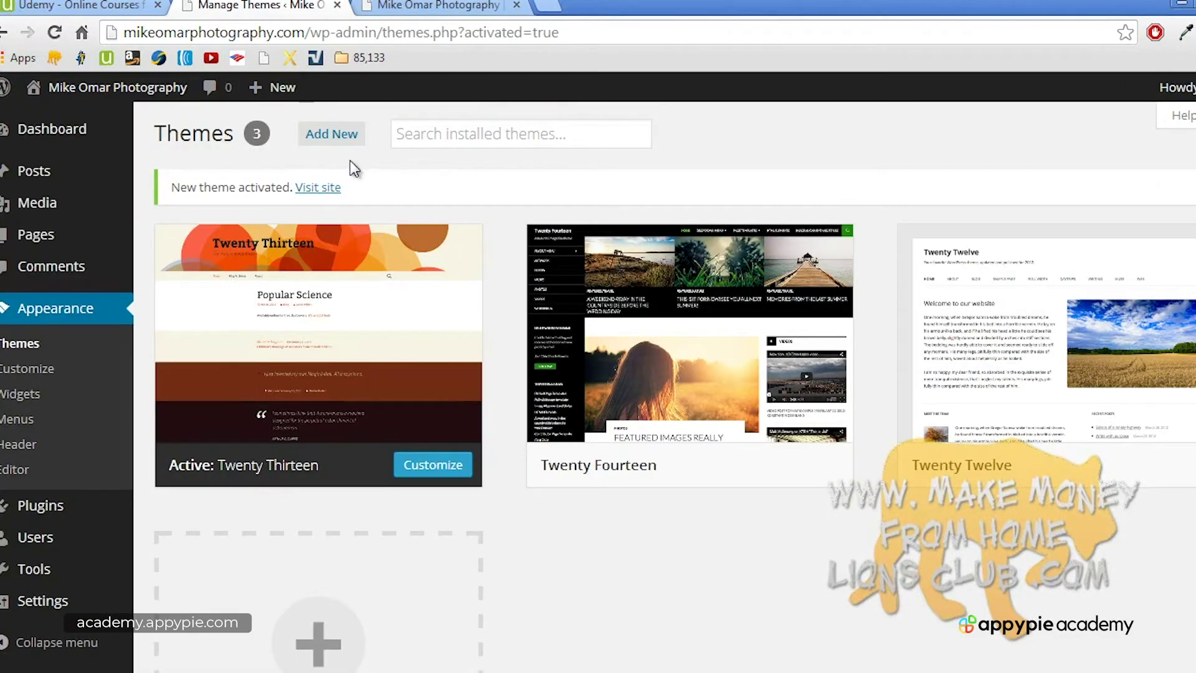
left_click(93, 342)
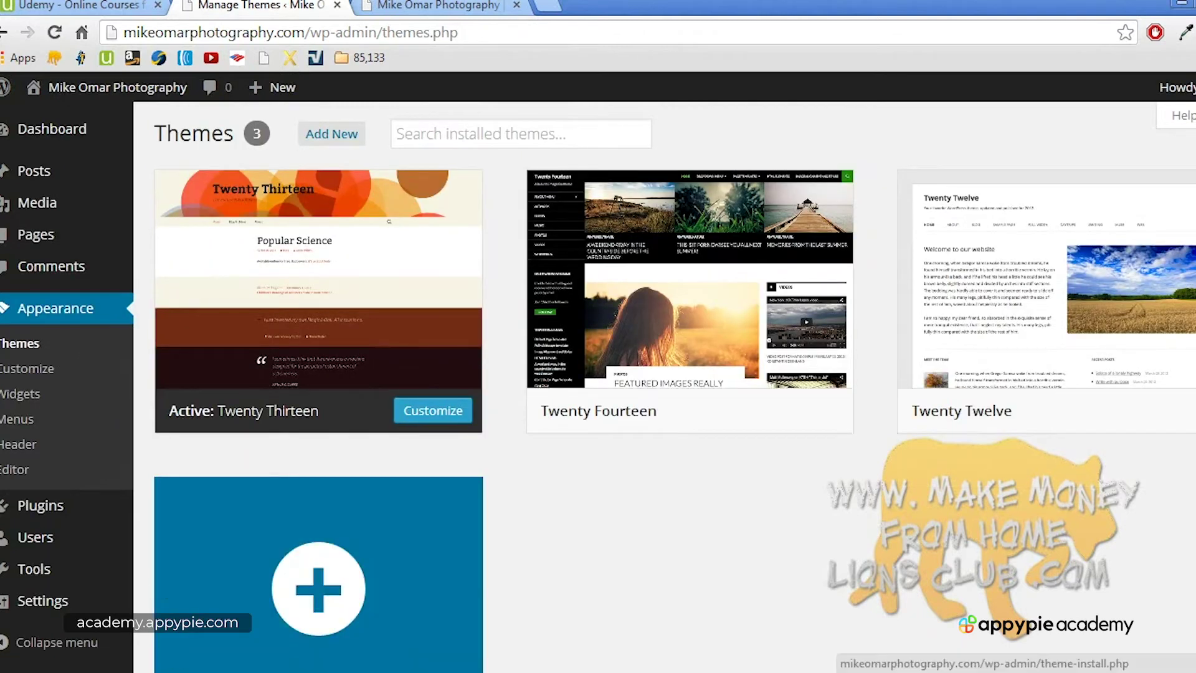
left_click(411, 672)
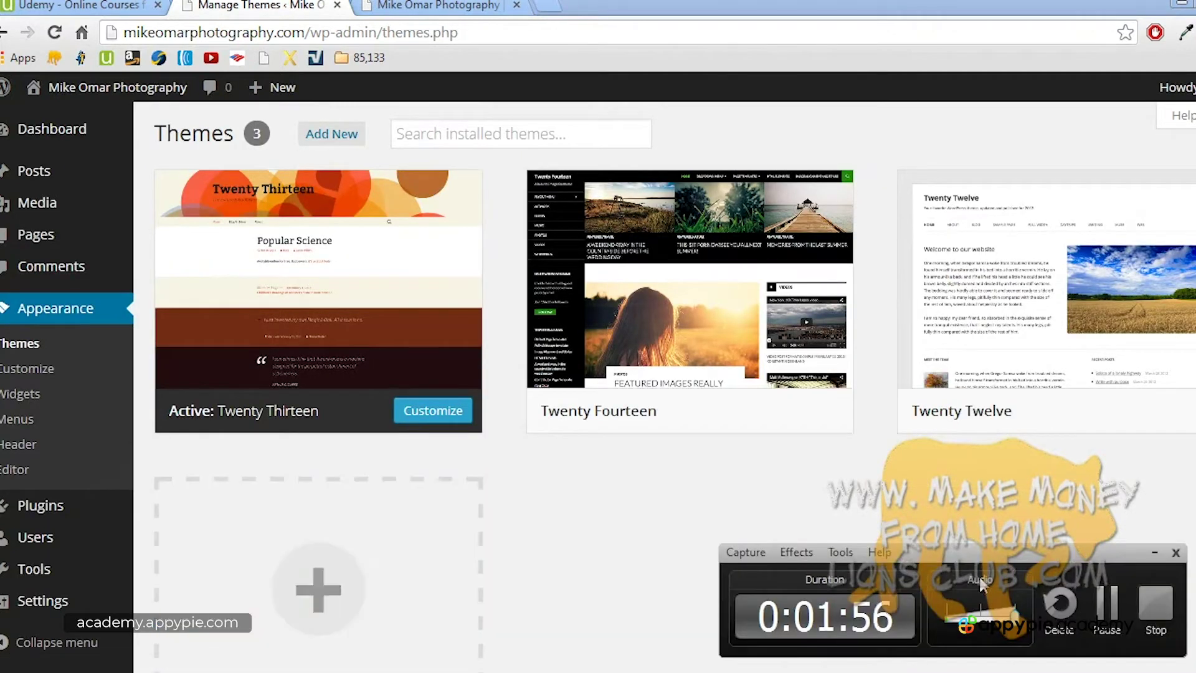
left_click(1156, 610)
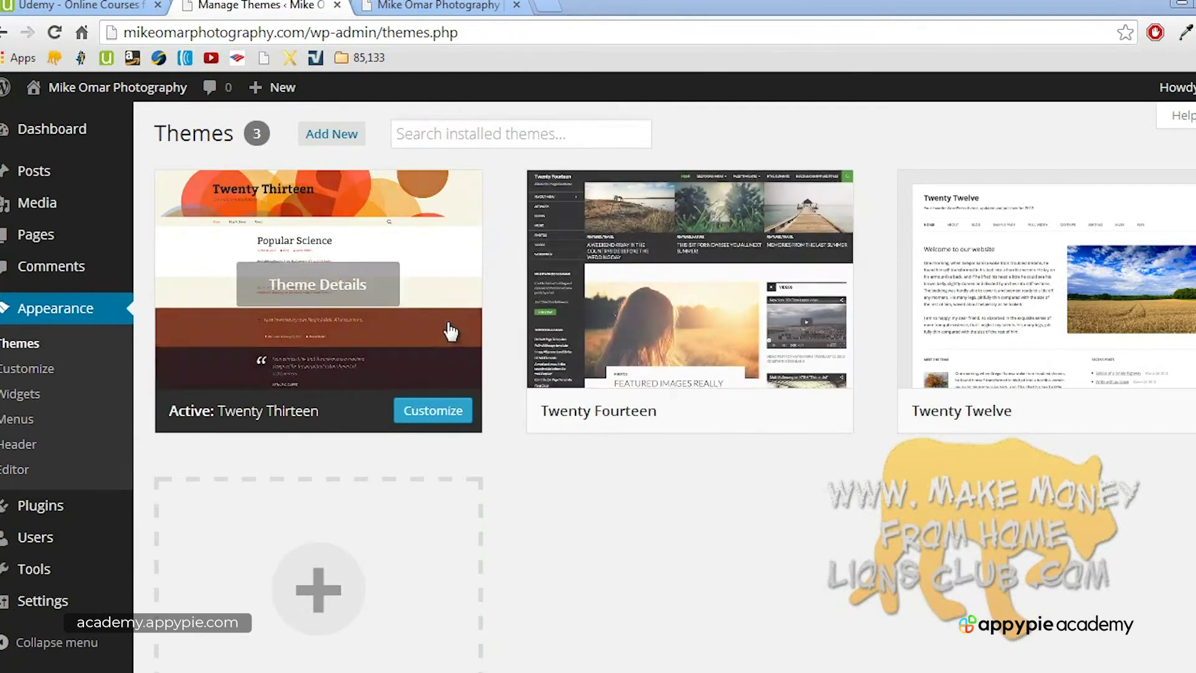
Step: Open the Install Themes page and look through the feature filter's color, column, layout, feature and subject options
left_click(344, 136)
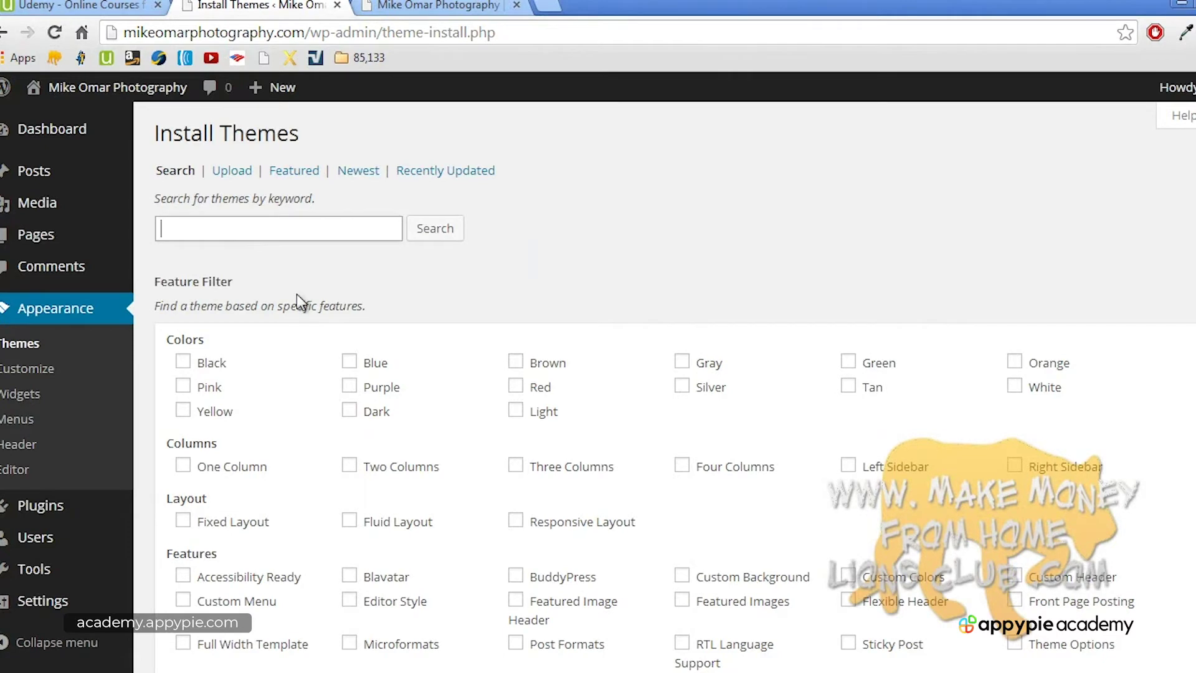
scroll(428, 349, "down", 4)
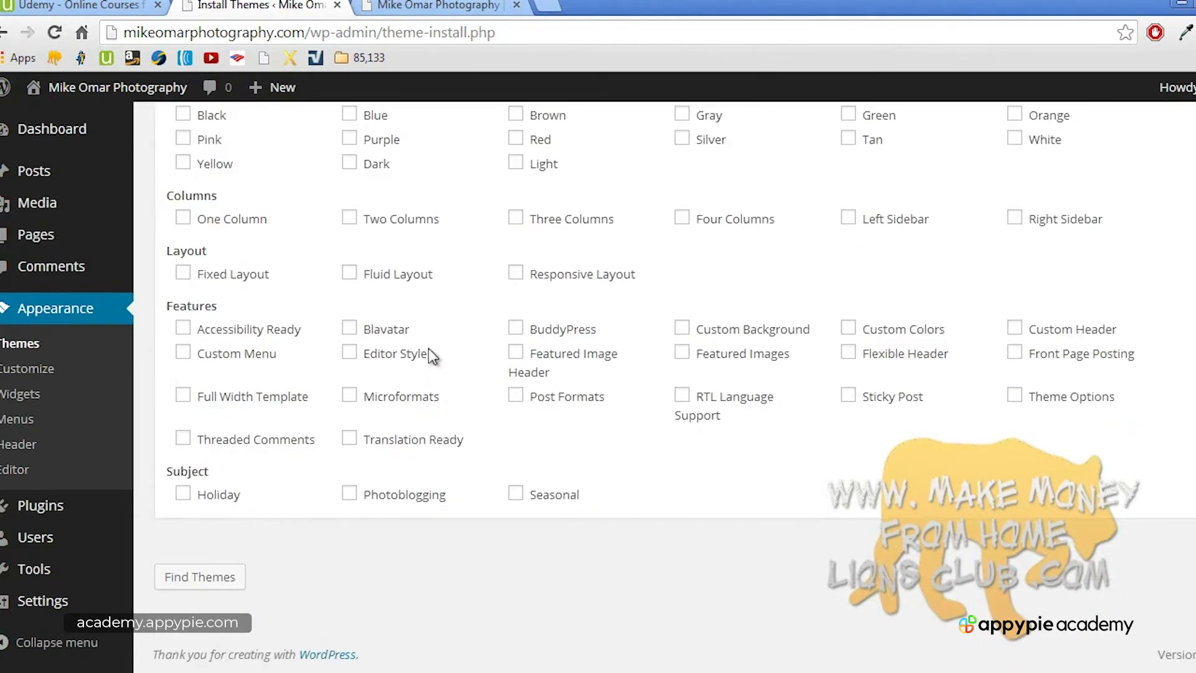
scroll(427, 349, "up", 4)
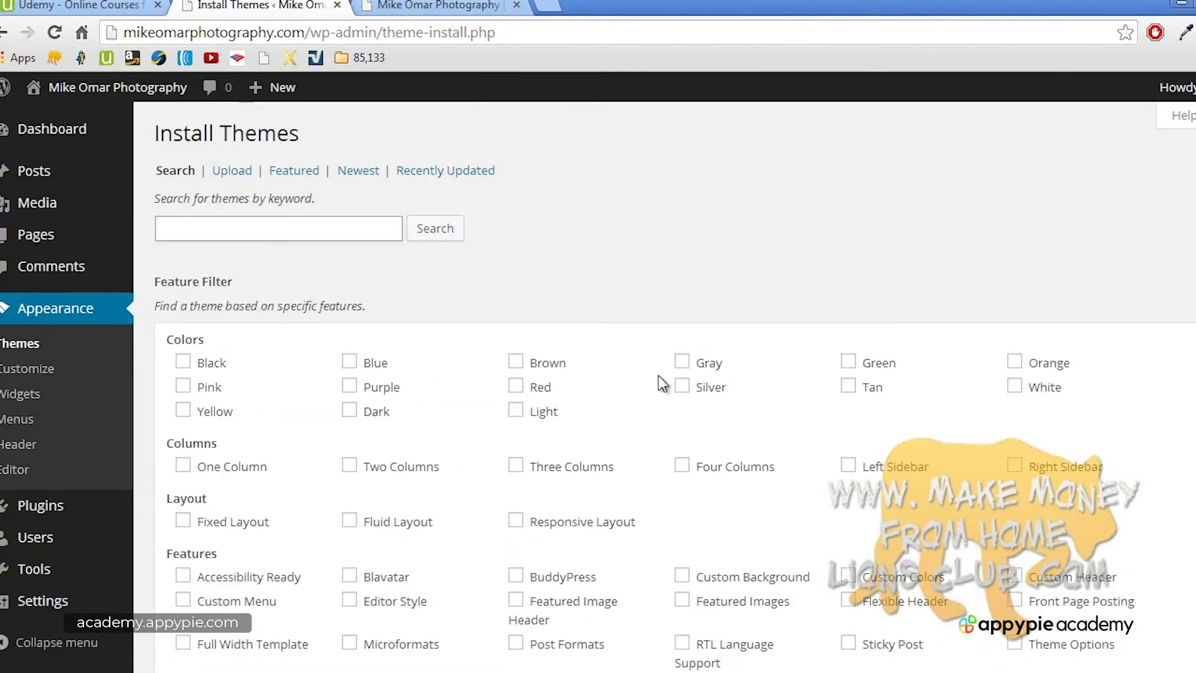
Step: Try selecting Gray and Two Columns in the theme feature filter and clear both options again
left_click(682, 362)
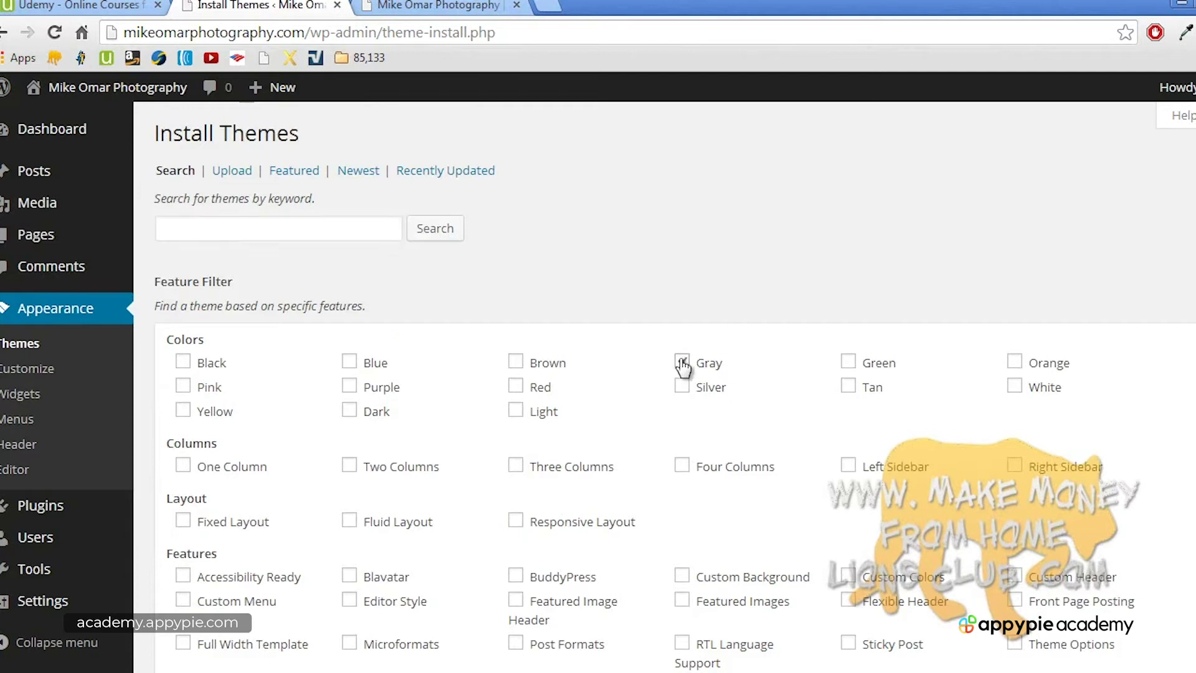
left_click(350, 466)
scroll(498, 480, "down", 4)
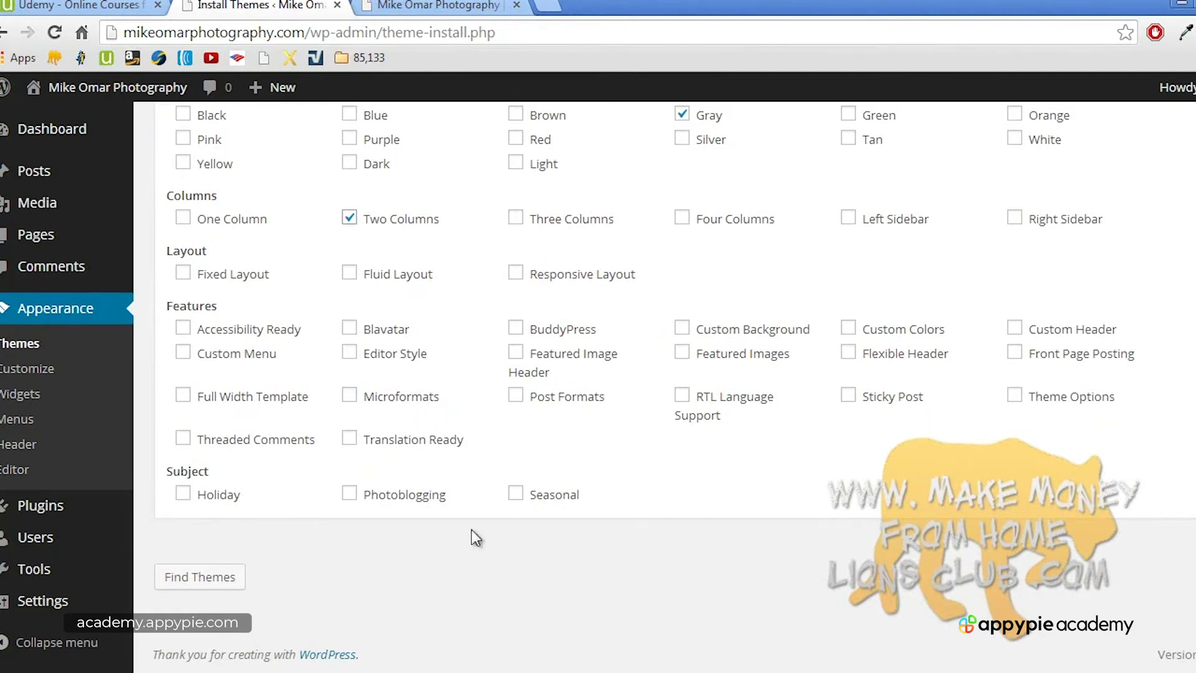
scroll(563, 421, "up", 4)
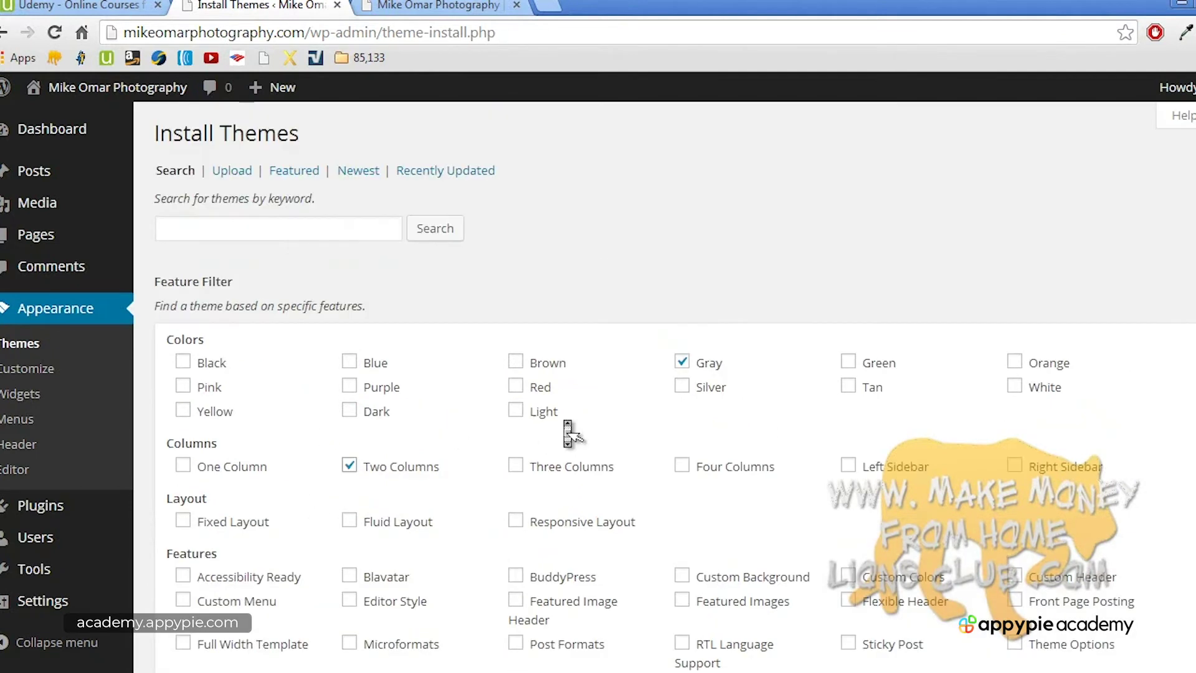
left_click(349, 464)
left_click(683, 363)
left_click(683, 363)
Step: Run a theme search with no keyword and browse through the resulting themes
left_click(283, 232)
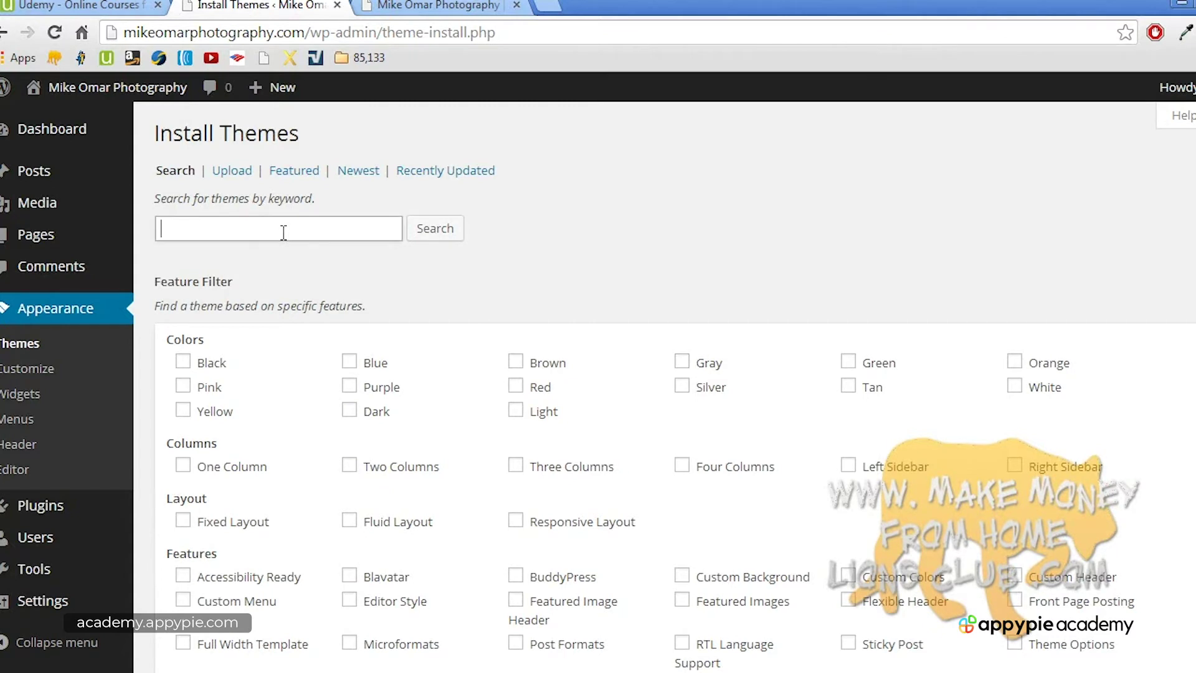
left_click(434, 231)
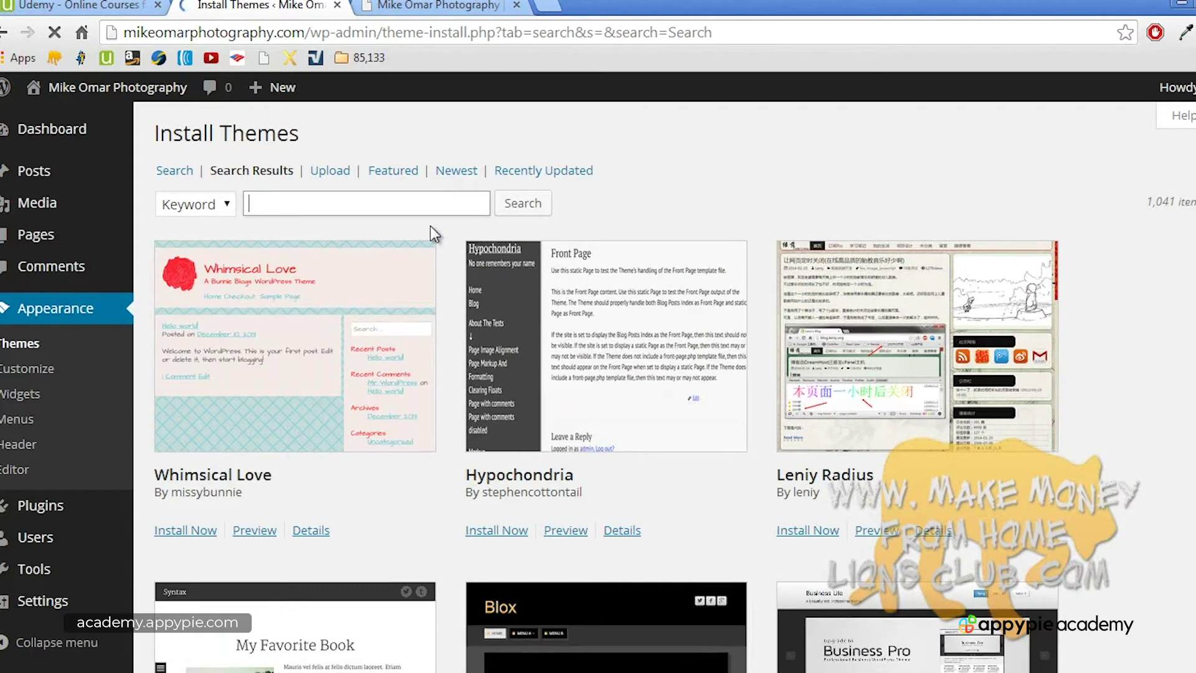
left_click(430, 211)
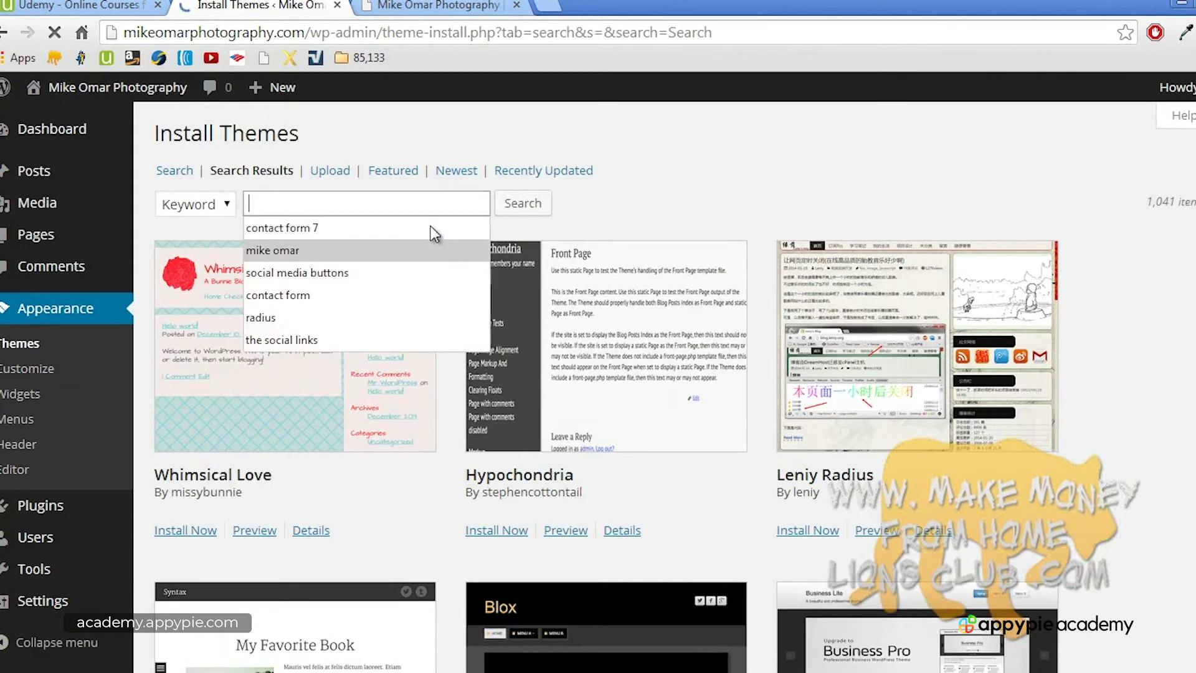
left_click(659, 208)
scroll(664, 216, "down", 6)
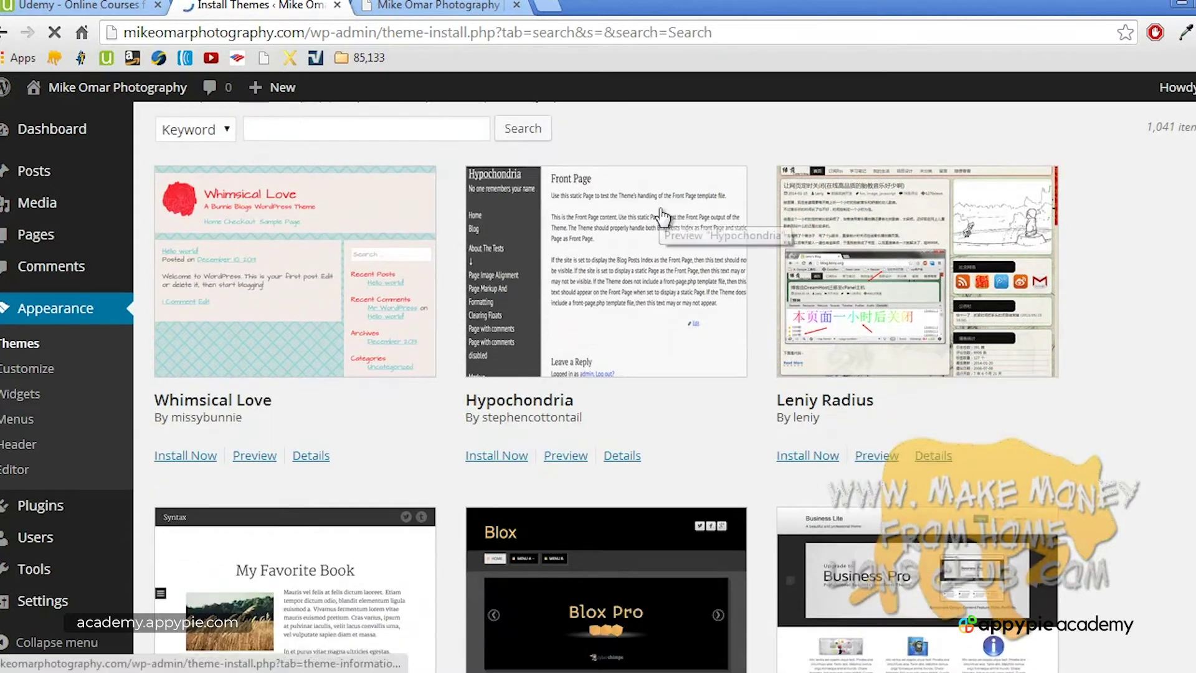
scroll(662, 217, "down", 6)
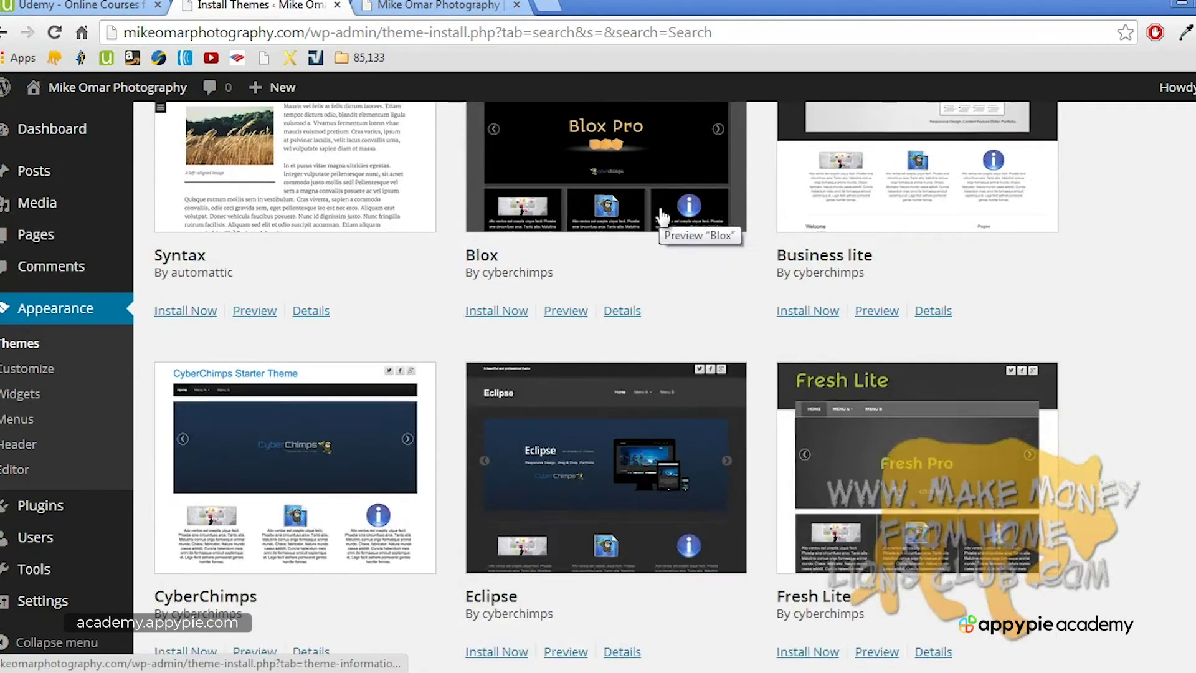
scroll(663, 216, "down", 6)
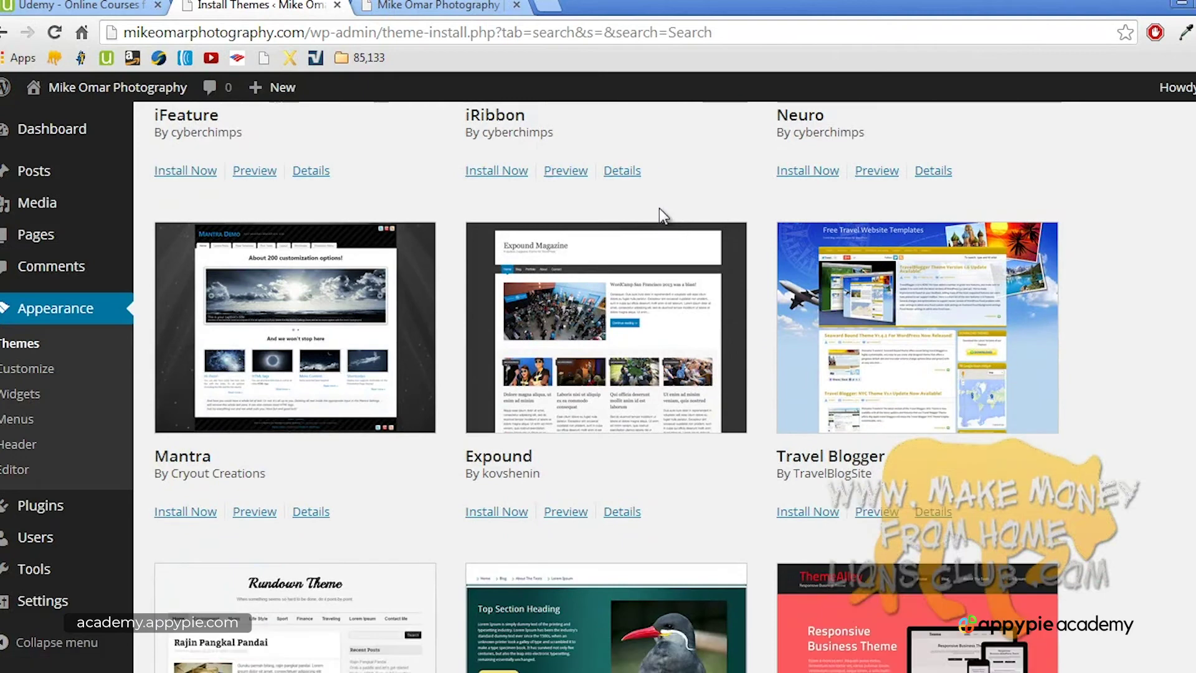
scroll(660, 208, "down", 11)
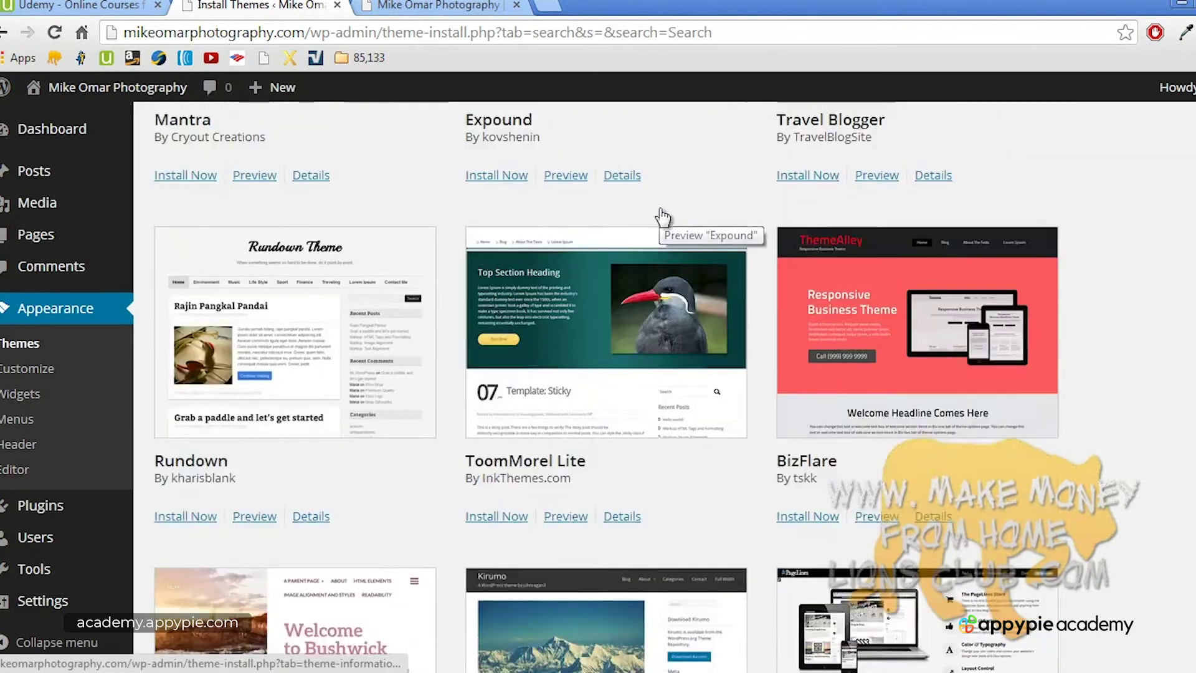
scroll(659, 208, "down", 18)
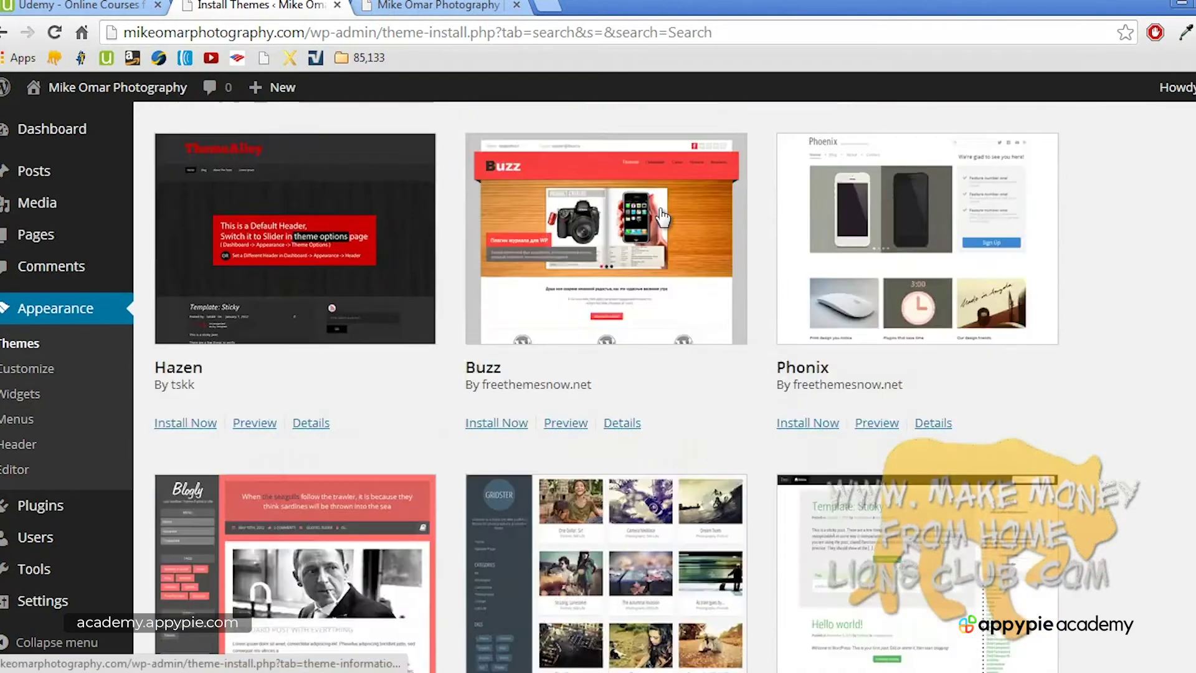
scroll(662, 211, "down", 2)
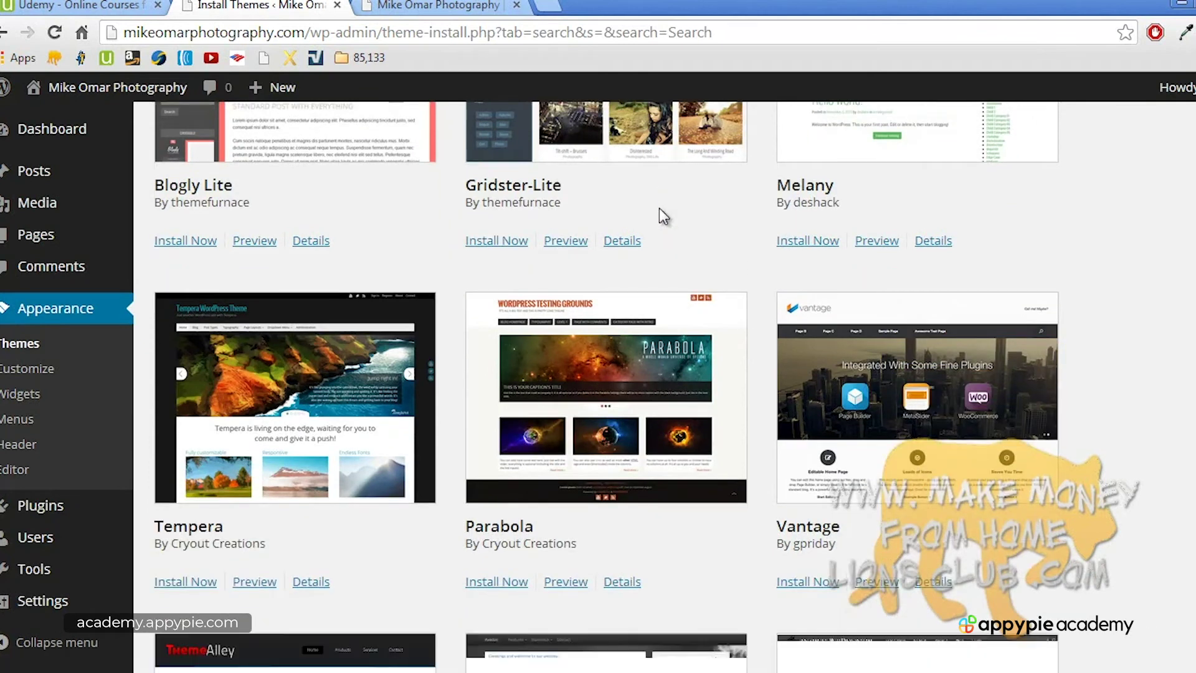
Step: Preview the Parabola theme and look through its demo page from the slider down to the sample text
left_click(579, 583)
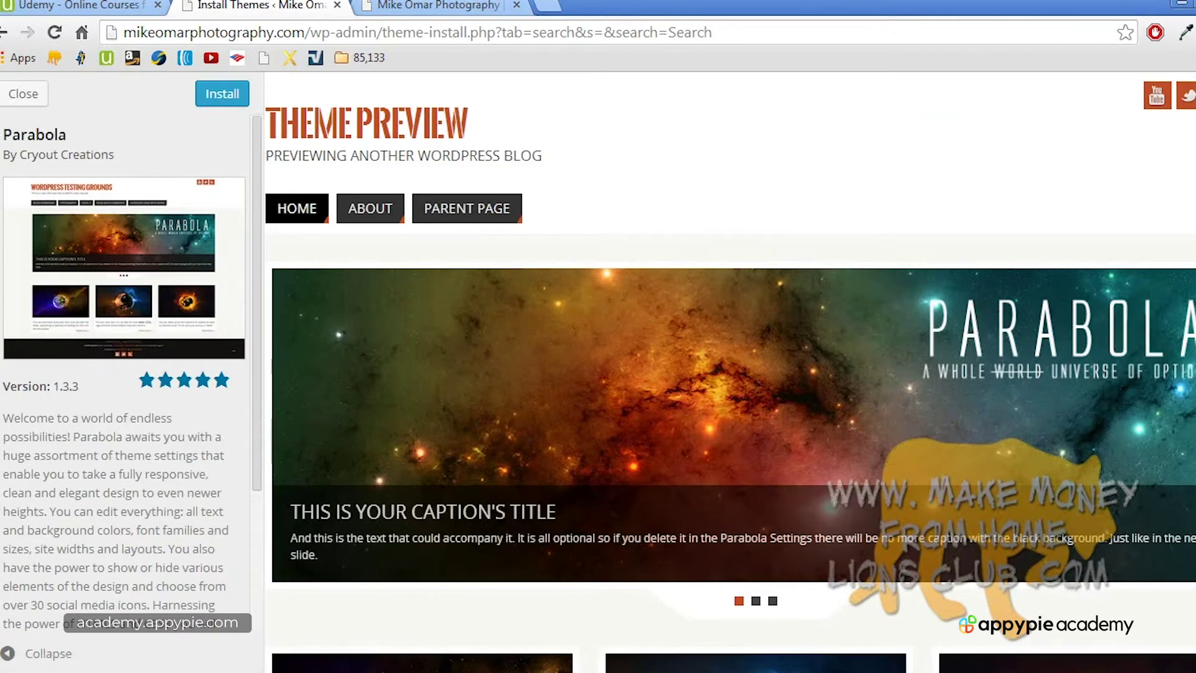
scroll(731, 372, "down", 15)
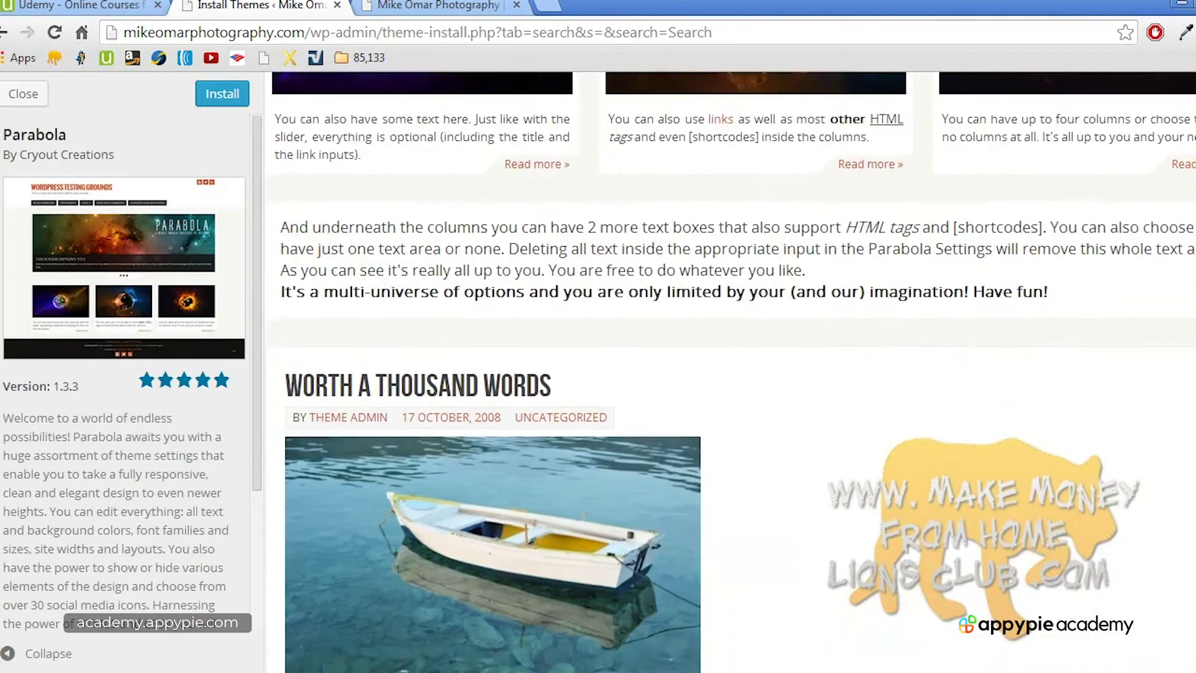
scroll(731, 372, "down", 10)
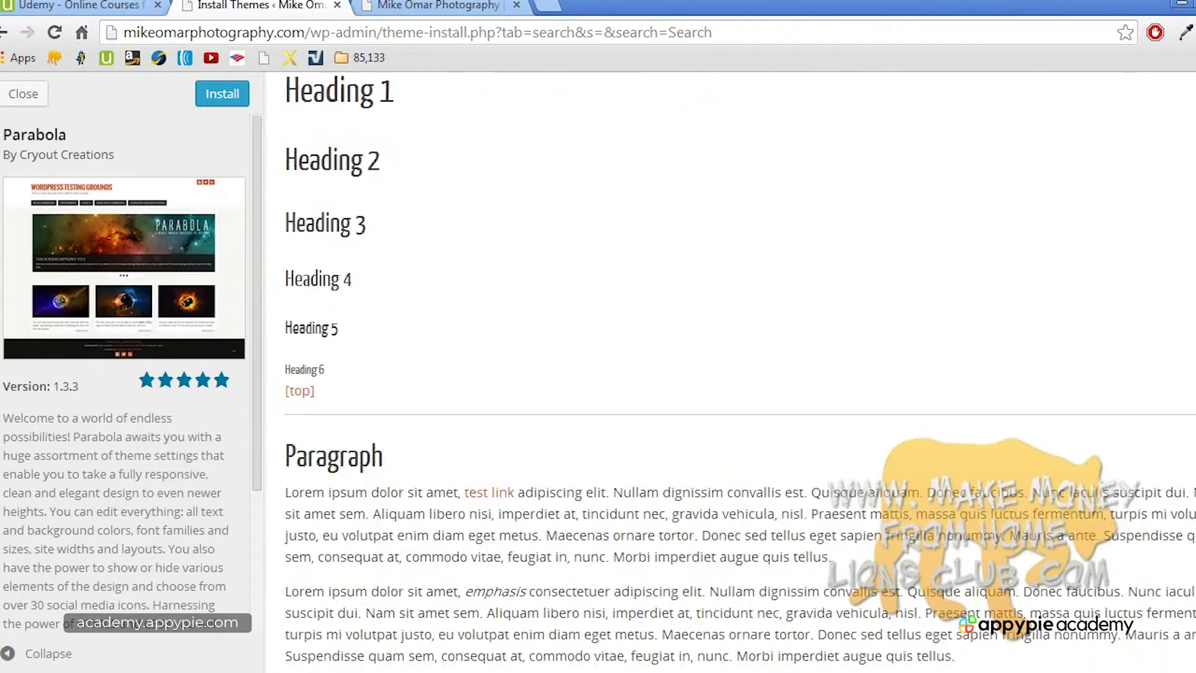
scroll(731, 372, "up", 16)
scroll(731, 372, "up", 8)
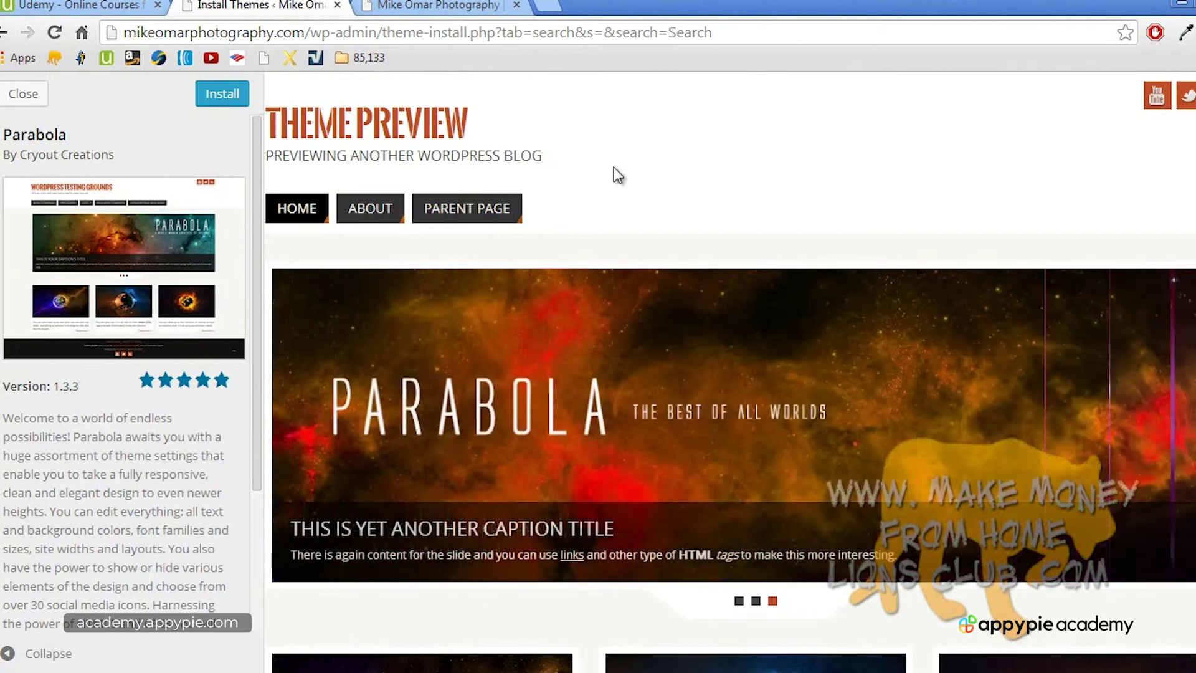
Step: Install the Parabola theme and activate it on the site
left_click(232, 94)
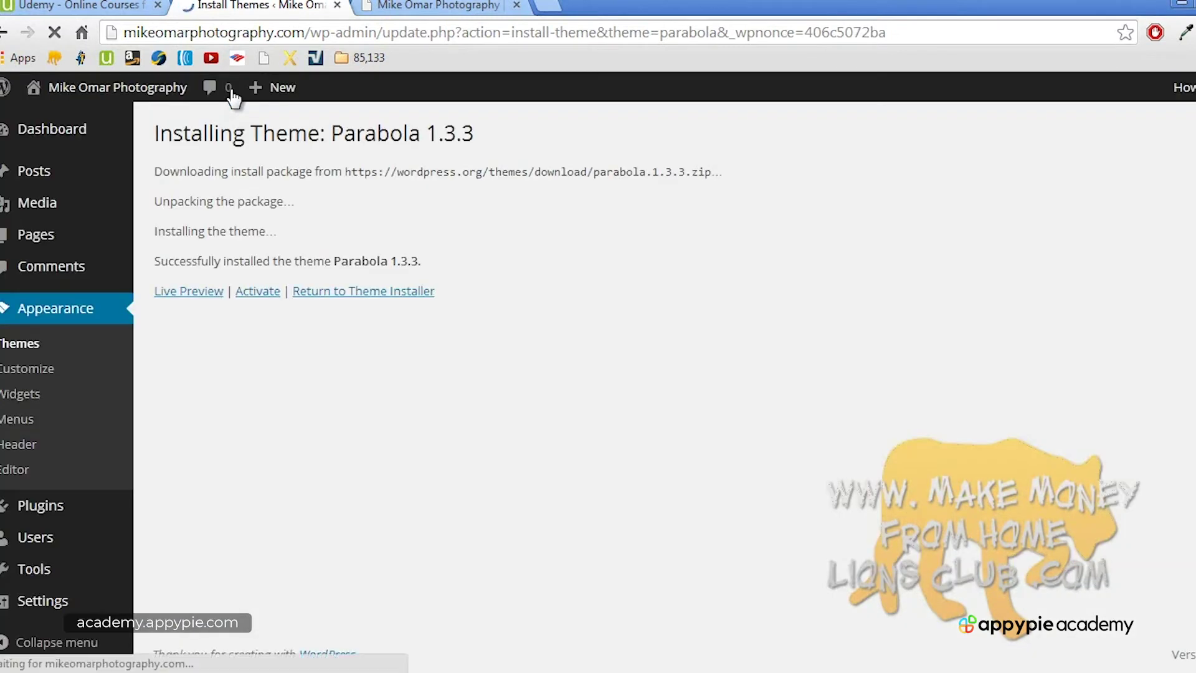
left_click(258, 294)
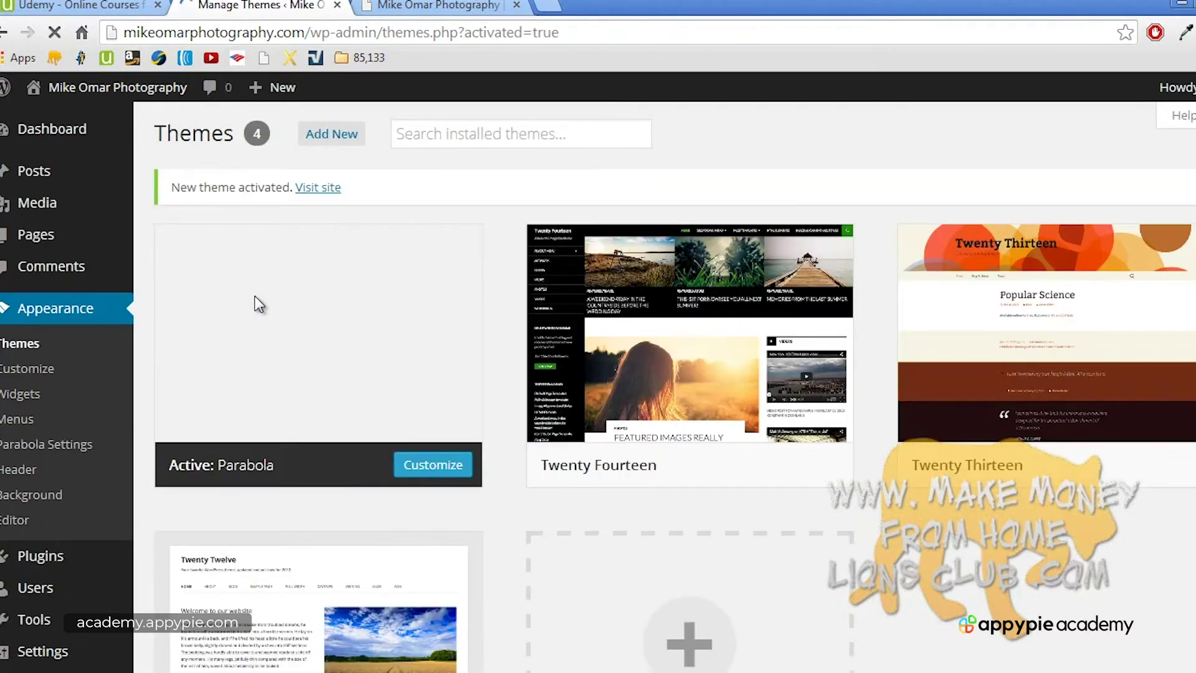
Step: Reload the live home page with the Parabola theme and advance its image slider
left_click(435, 12)
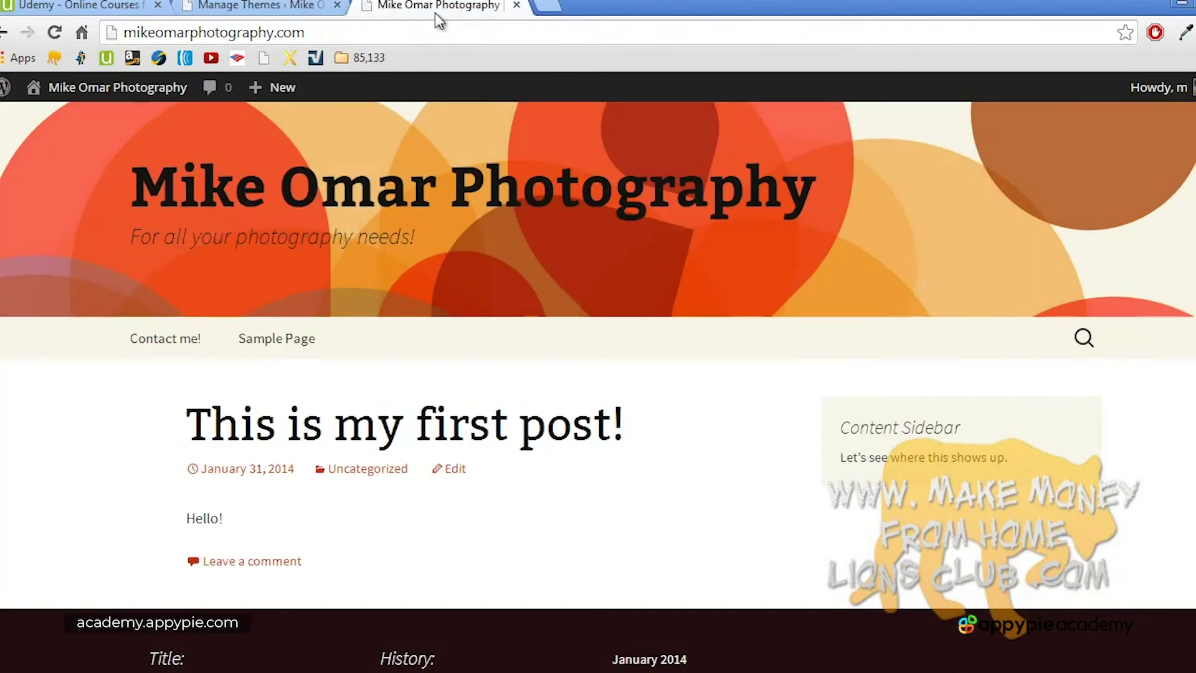
left_click(390, 187)
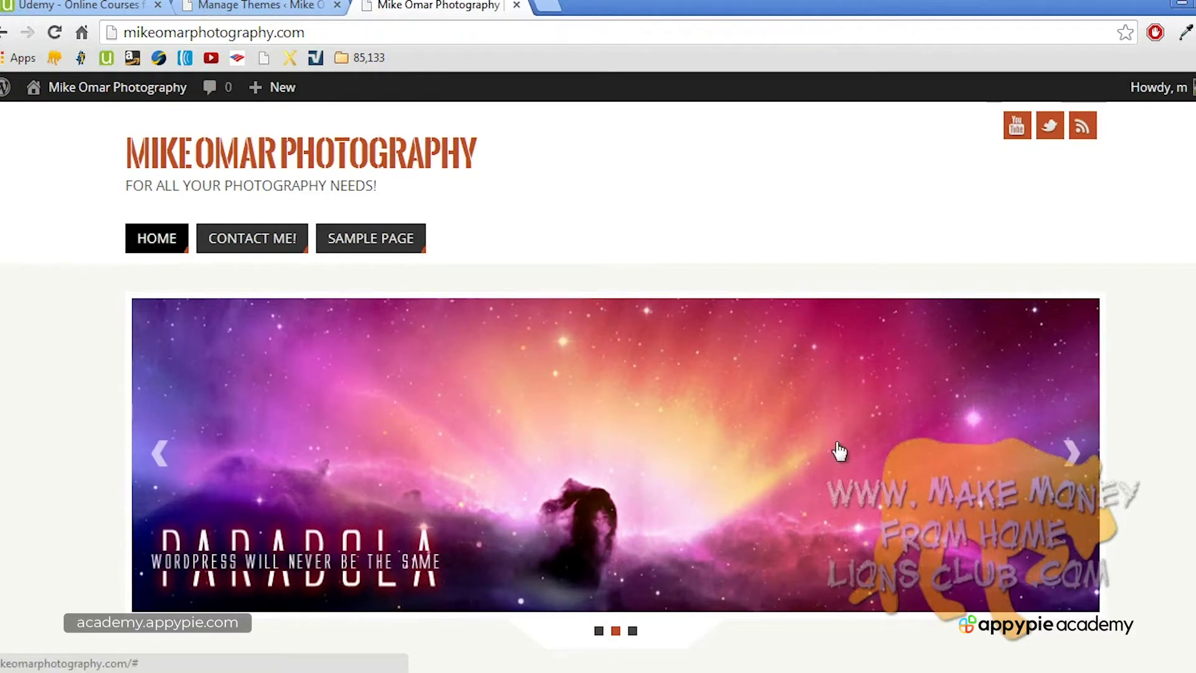
left_click(1073, 458)
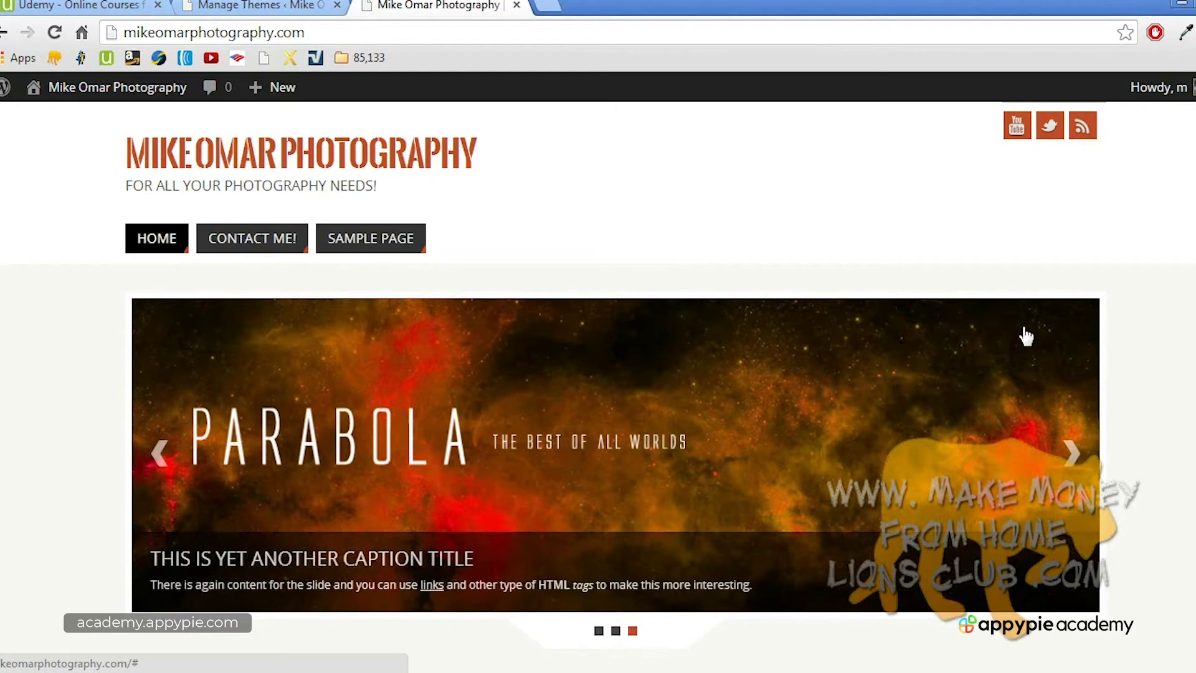
Step: Open the Contact me! and Sample Page pages, examine their sidebar and footer widgets, and return to the site's home page
left_click(275, 240)
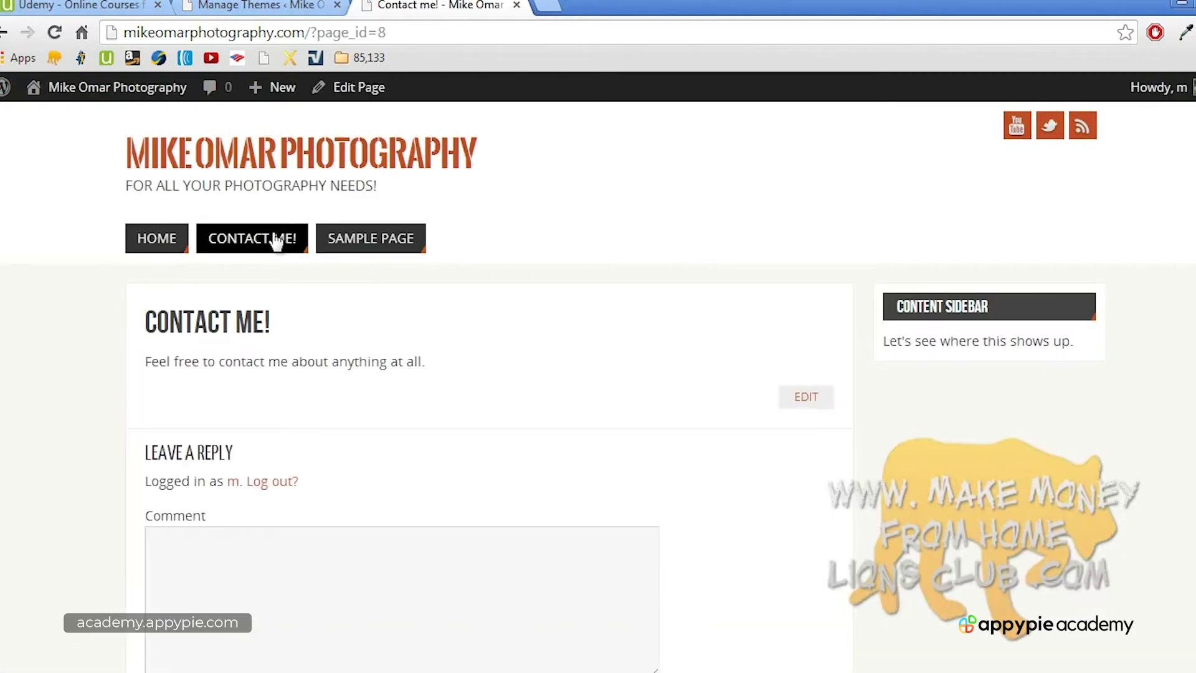
left_click(351, 243)
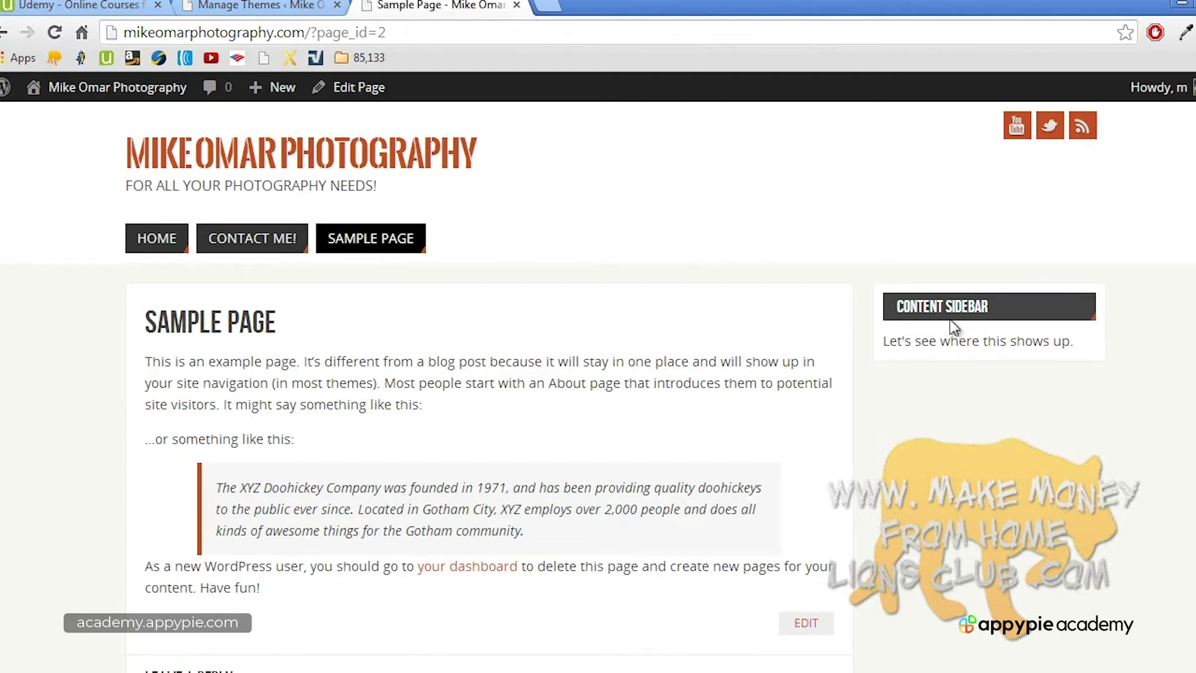
scroll(937, 334, "down", 10)
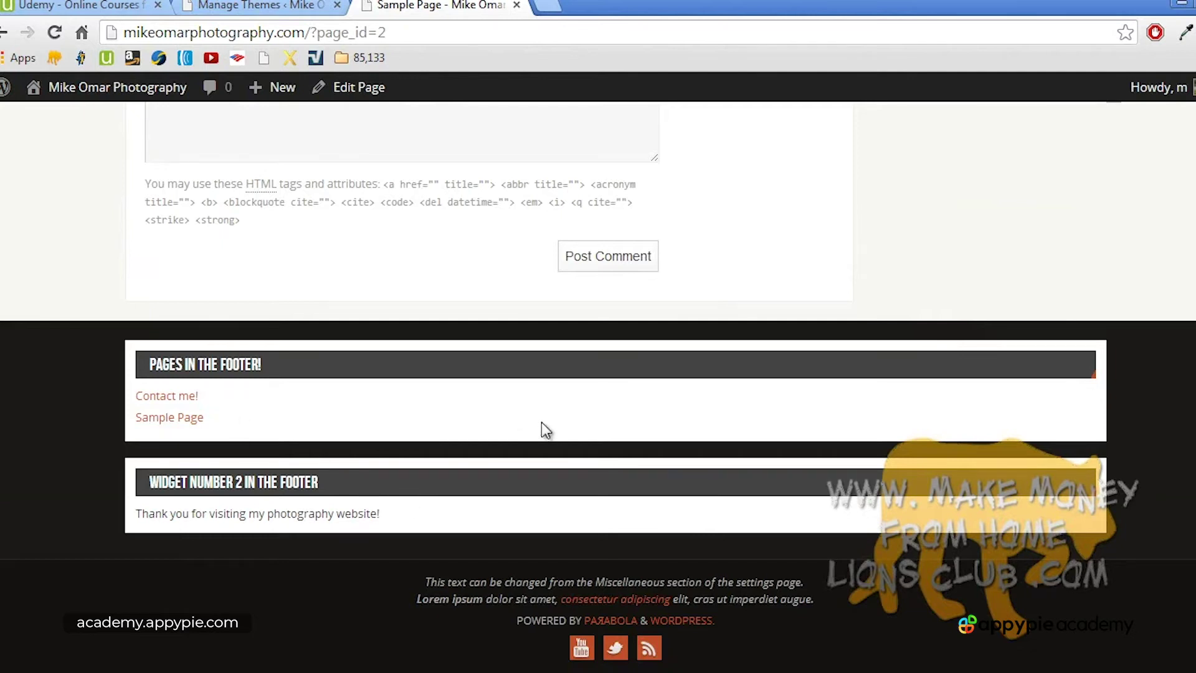
scroll(541, 430, "up", 10)
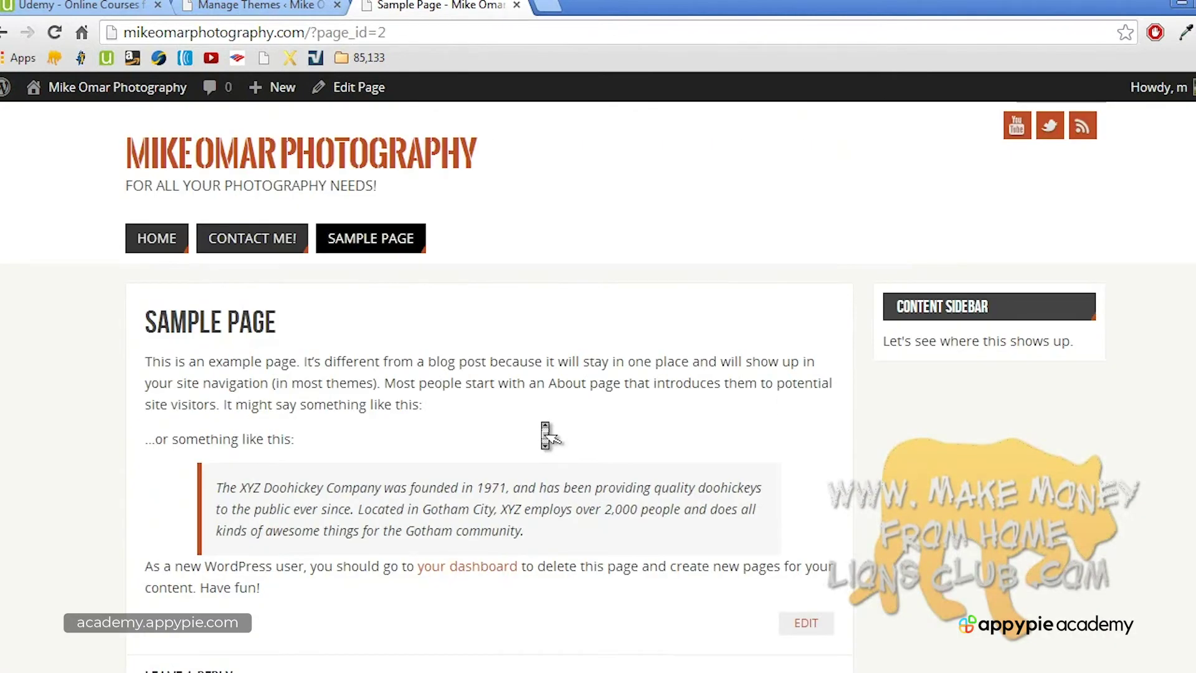
left_click(272, 157)
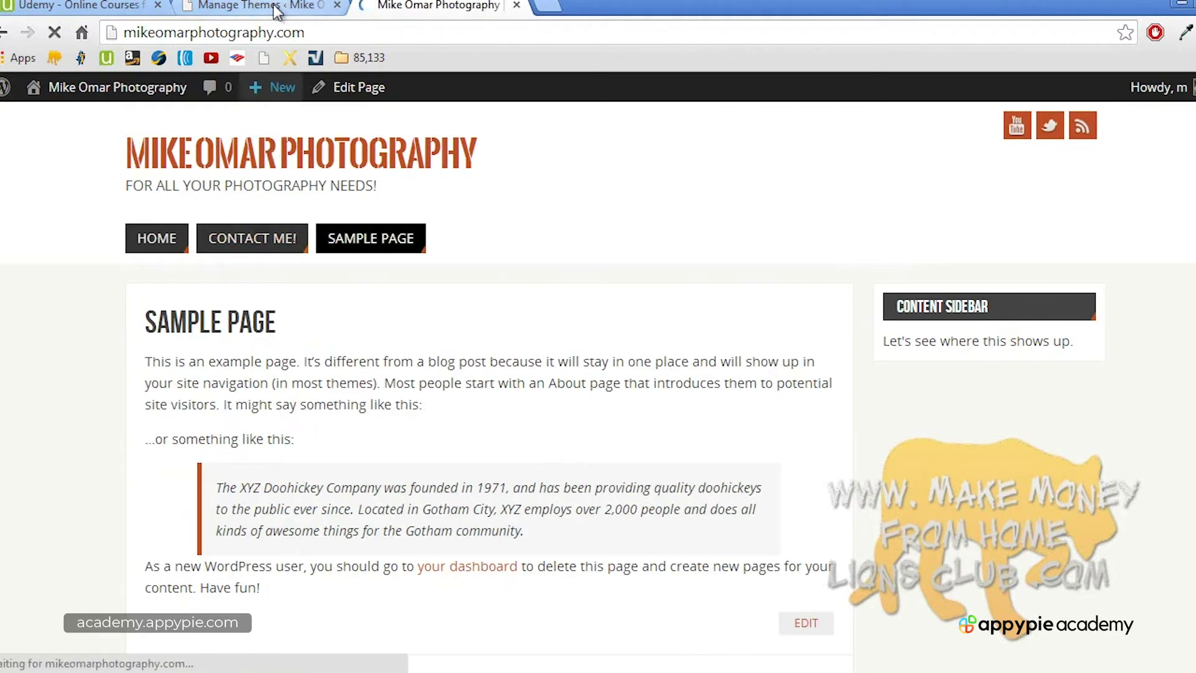
Step: Return to the admin area and open the Parabola Settings page to review its settings categories
left_click(262, 6)
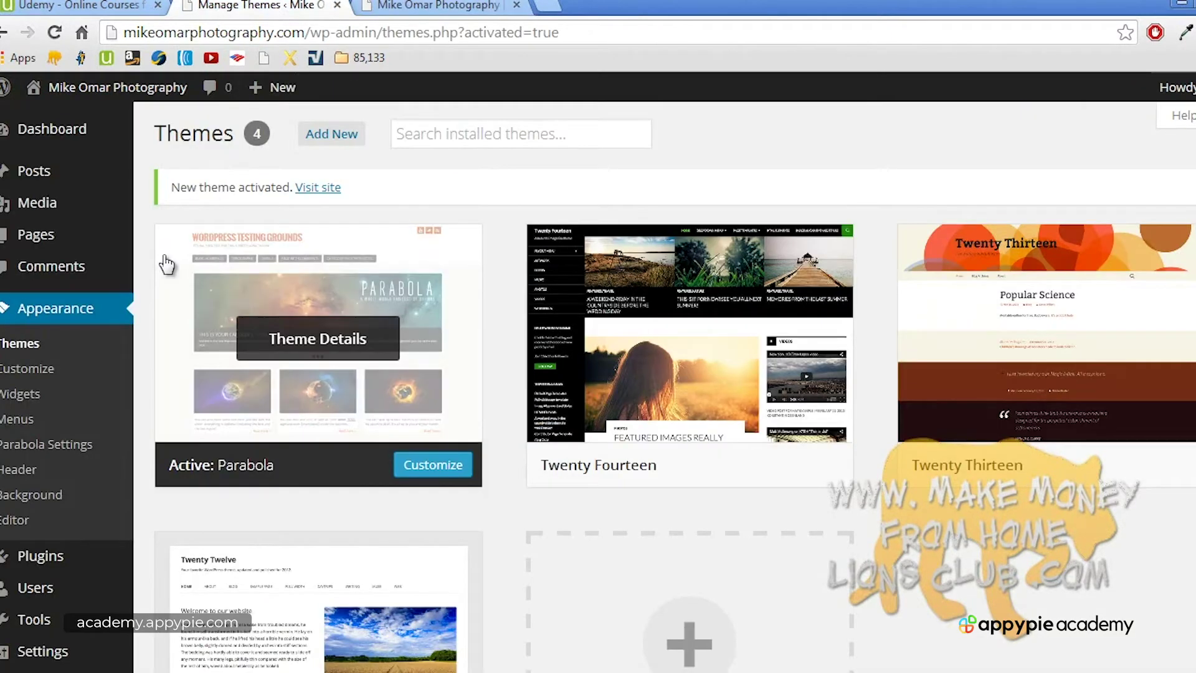
left_click(71, 315)
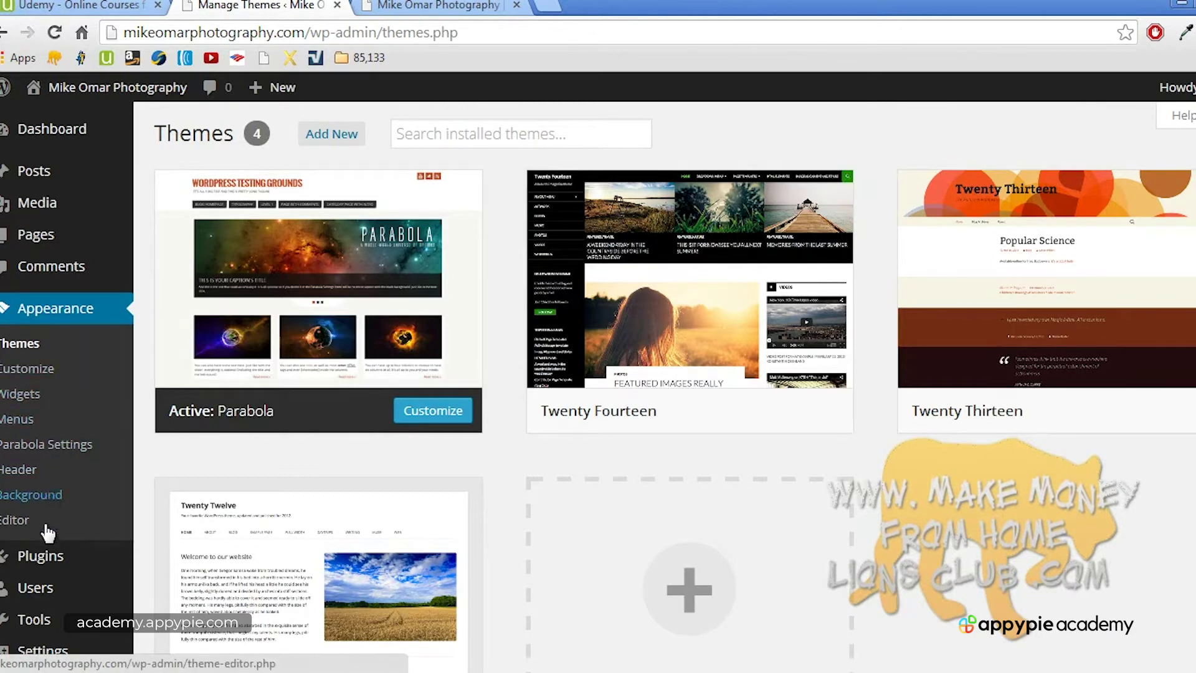
left_click(15, 450)
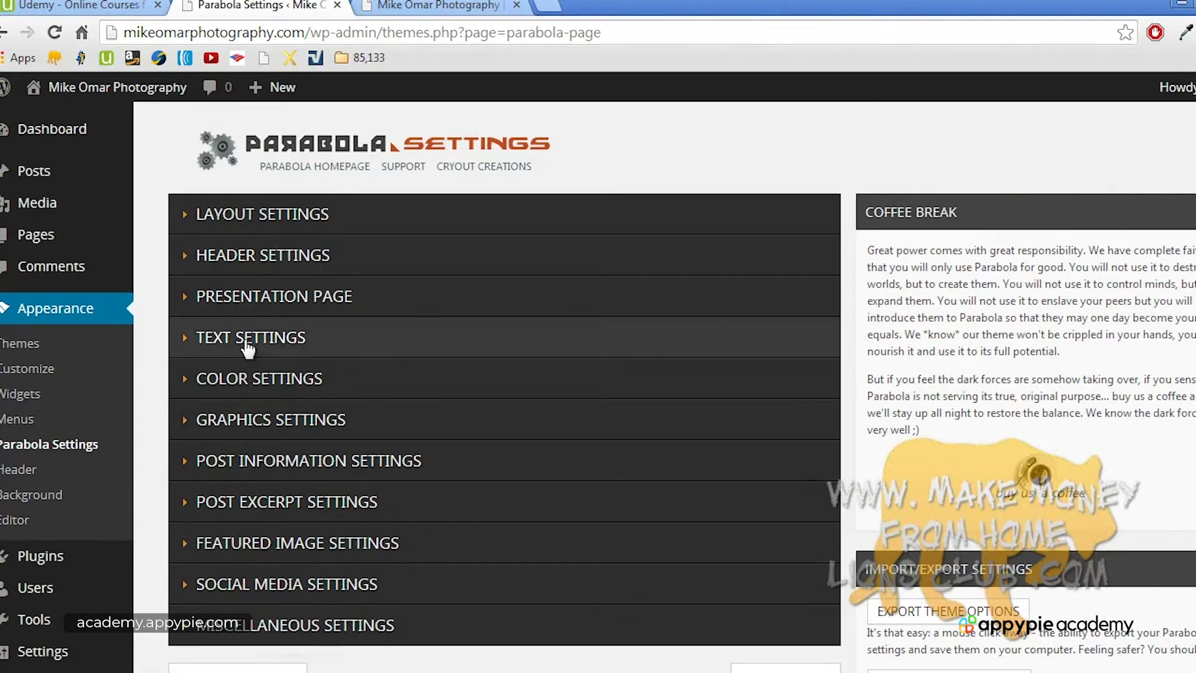
middle_click(369, 399)
scroll(368, 399, "down", 5)
scroll(373, 400, "up", 5)
Step: Expand Parabola's color settings and look through the general, accent, site title, menu and widget colors
left_click(219, 387)
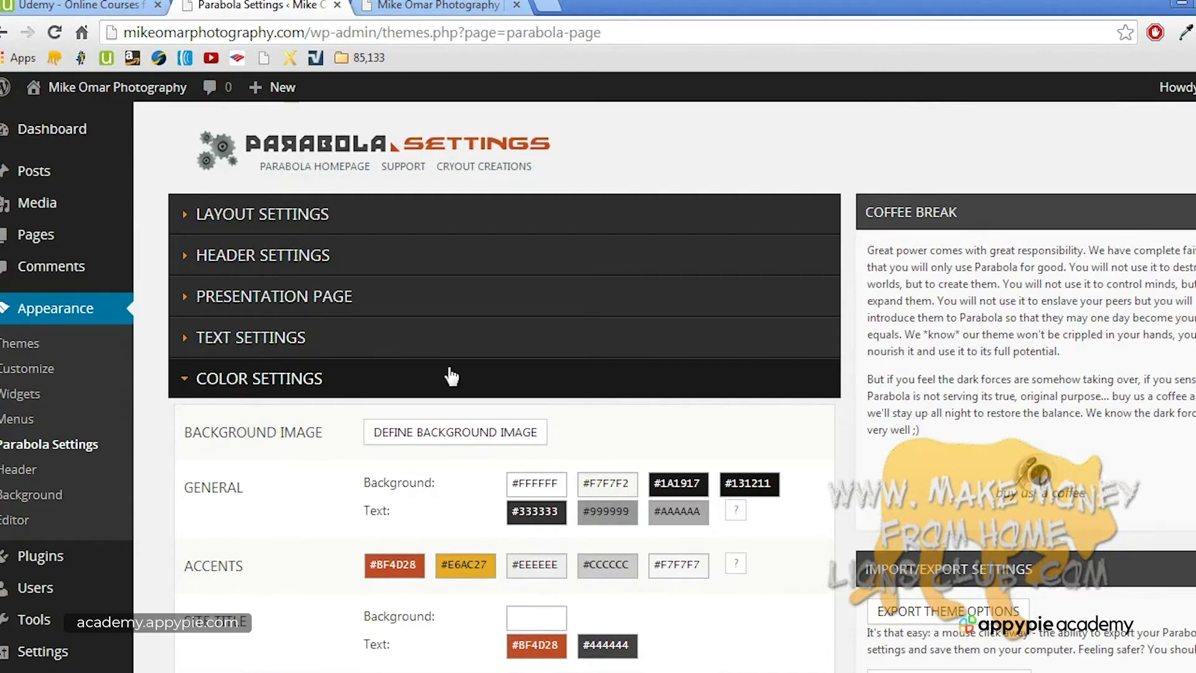
scroll(450, 374, "down", 6)
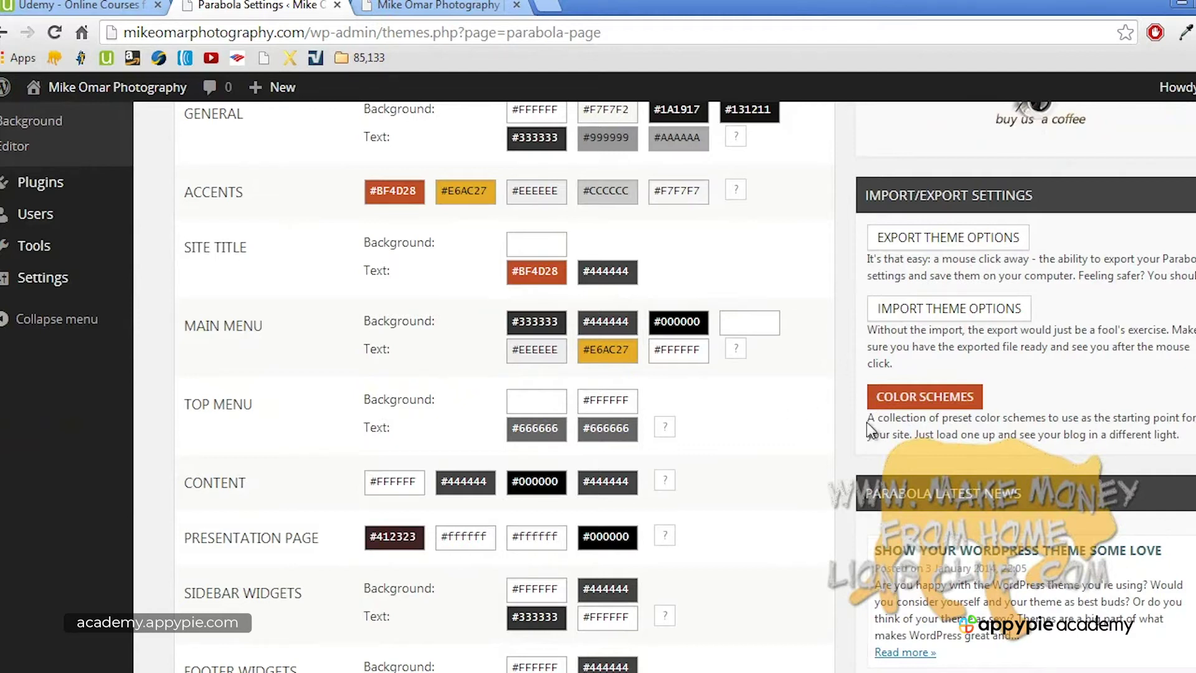
scroll(868, 422, "down", 3)
scroll(867, 423, "up", 7)
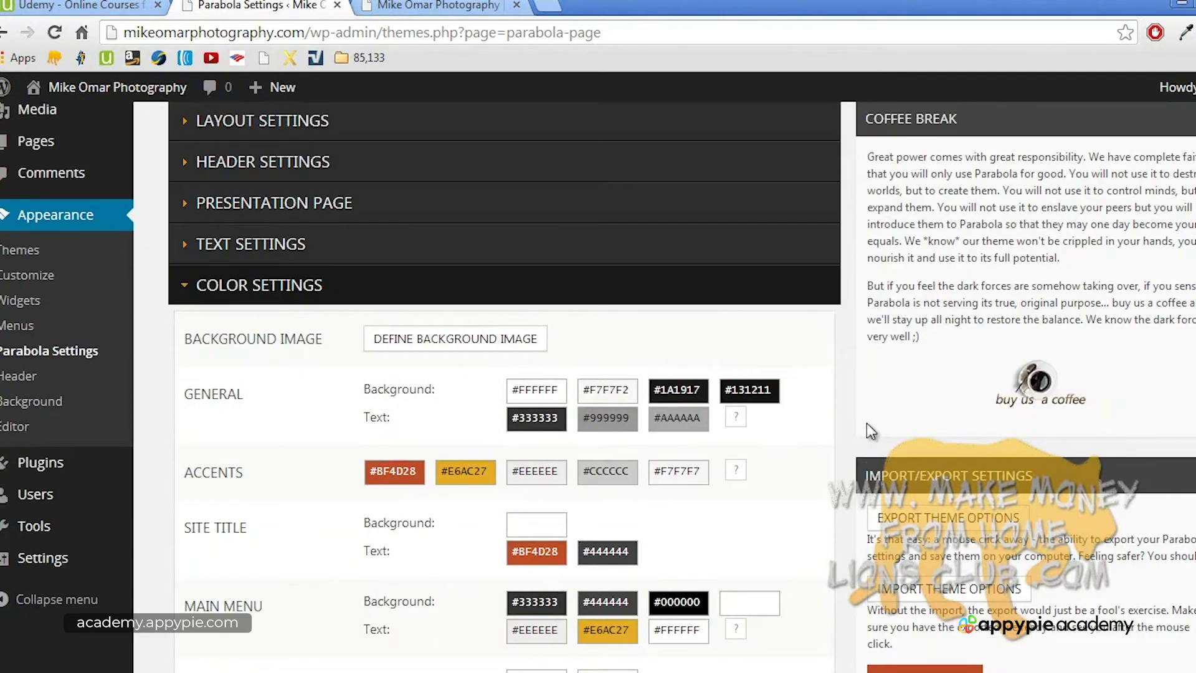
scroll(867, 425, "down", 2)
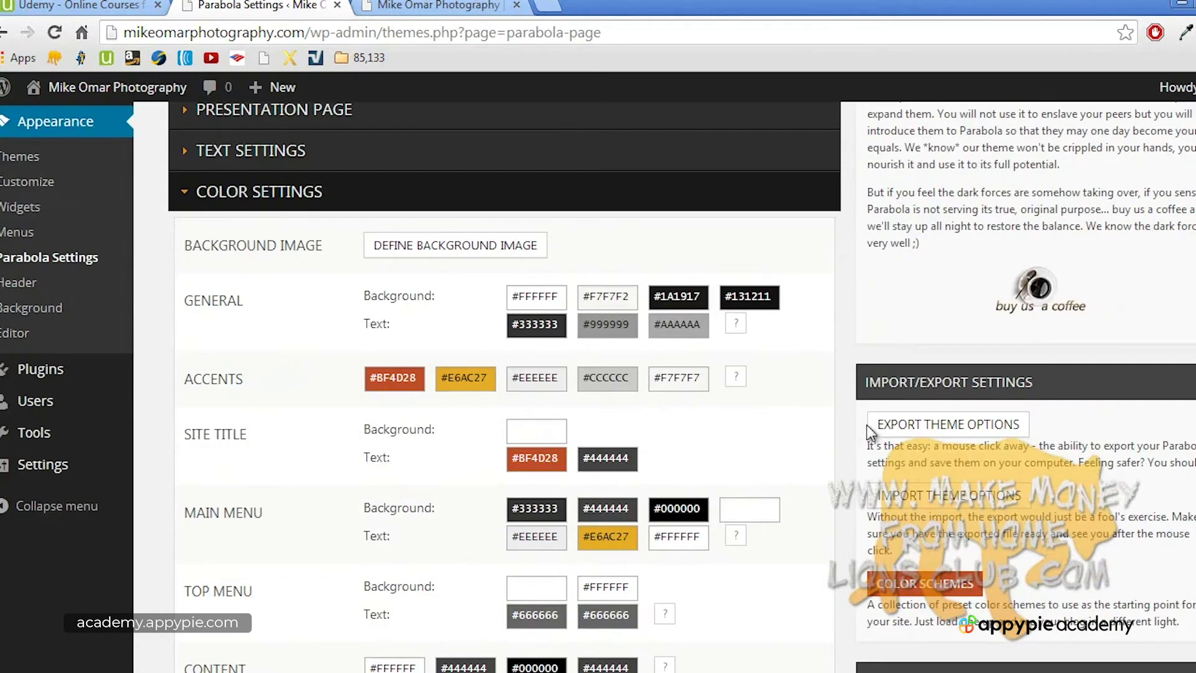
Step: Open Parabola's preset color schemes, look through them and select Basket Case
left_click(925, 584)
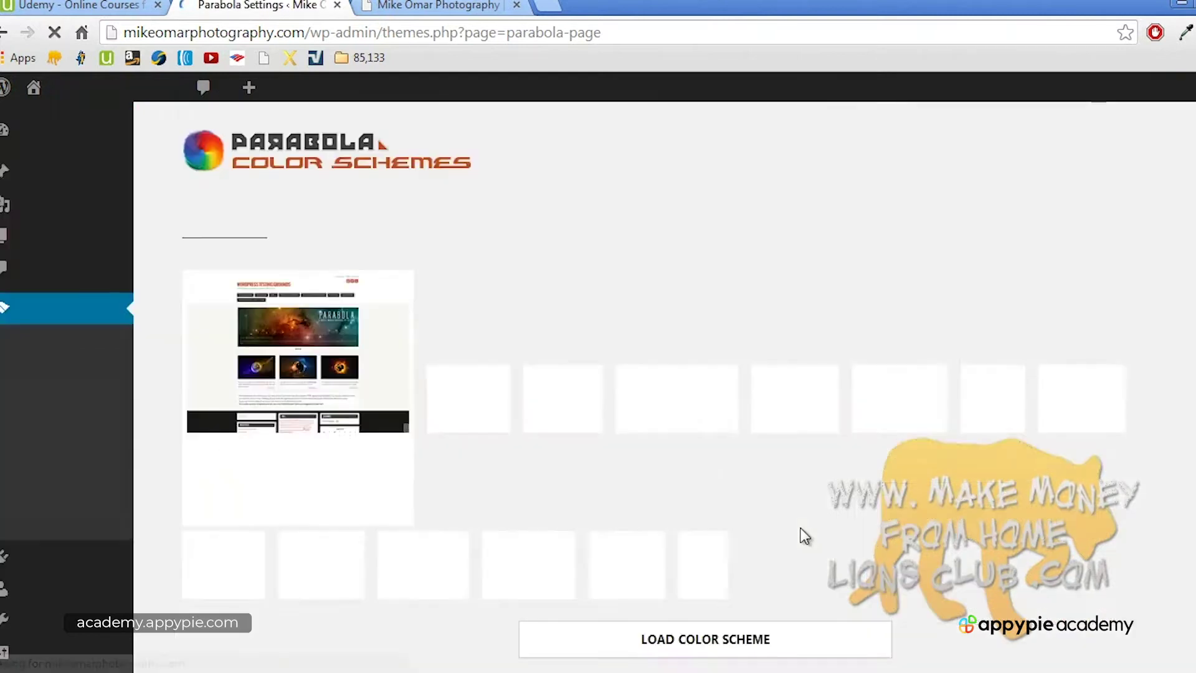
scroll(802, 537, "down", 5)
scroll(804, 540, "up", 5)
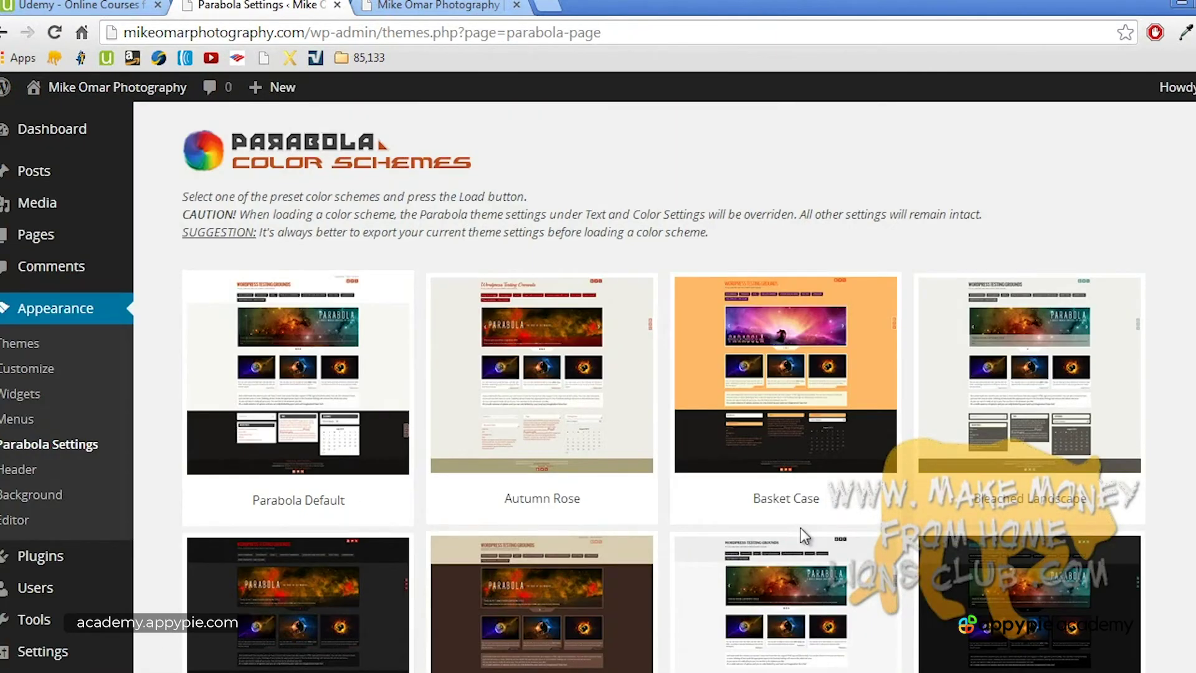
scroll(801, 529, "down", 6)
scroll(802, 528, "up", 6)
left_click(793, 430)
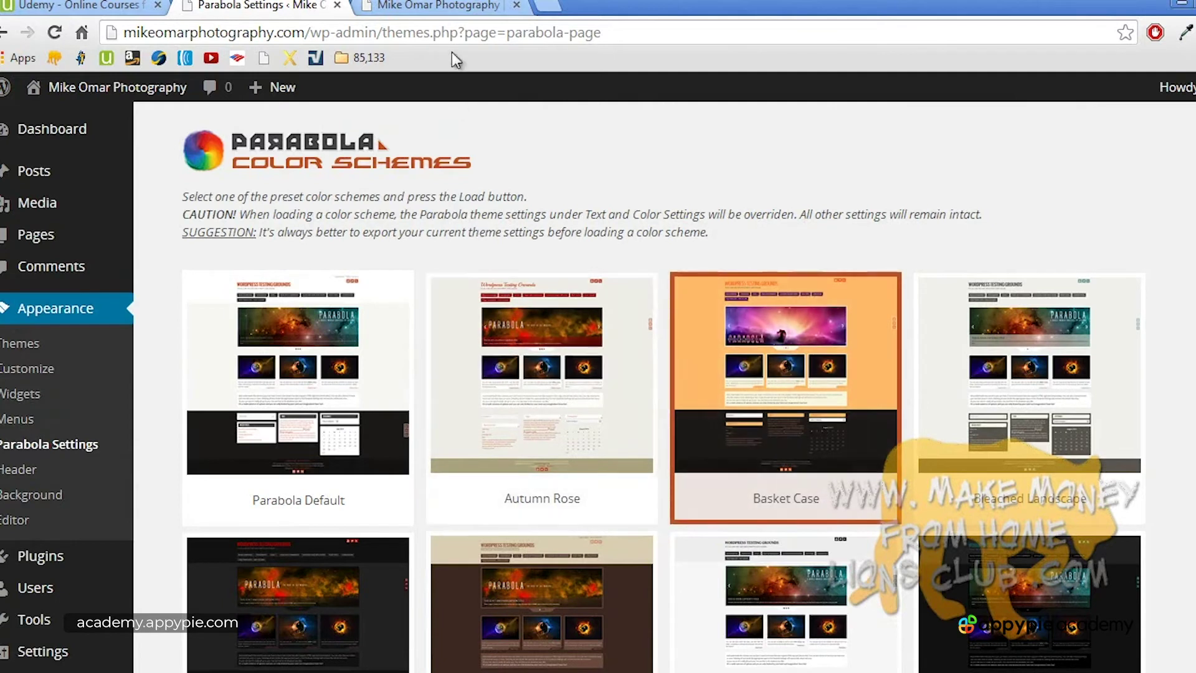
Step: Check the current look of the site's home page, and load the Basket Case color scheme into Parabola
left_click(445, 4)
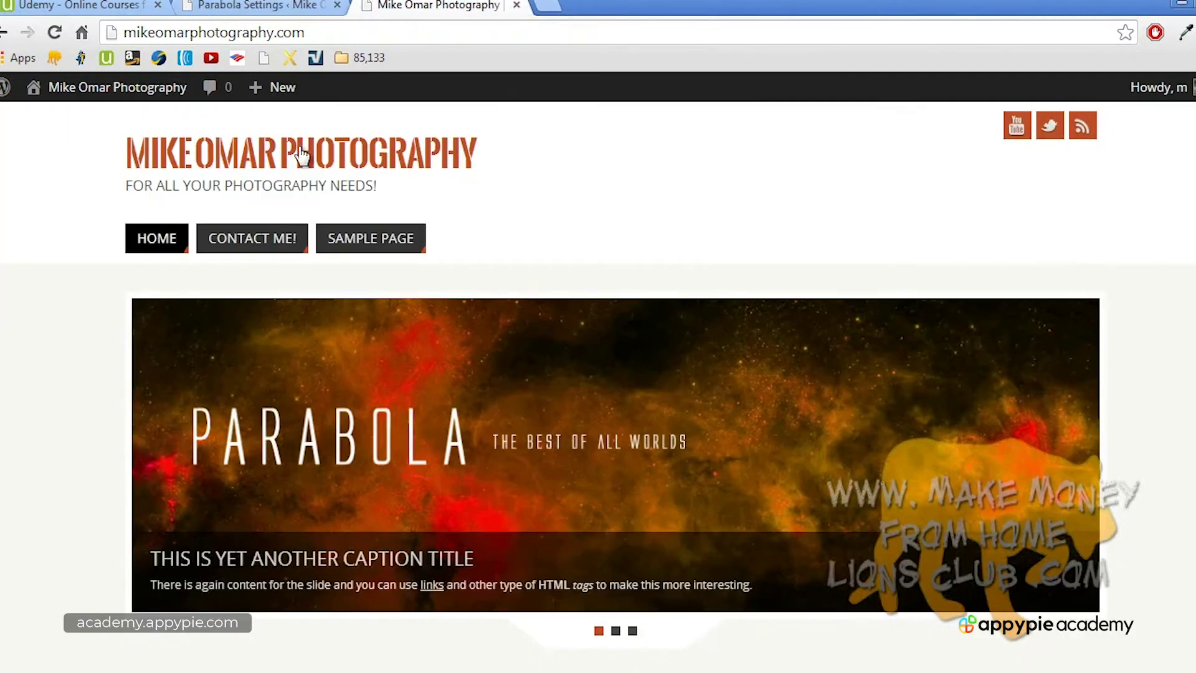
left_click(301, 154)
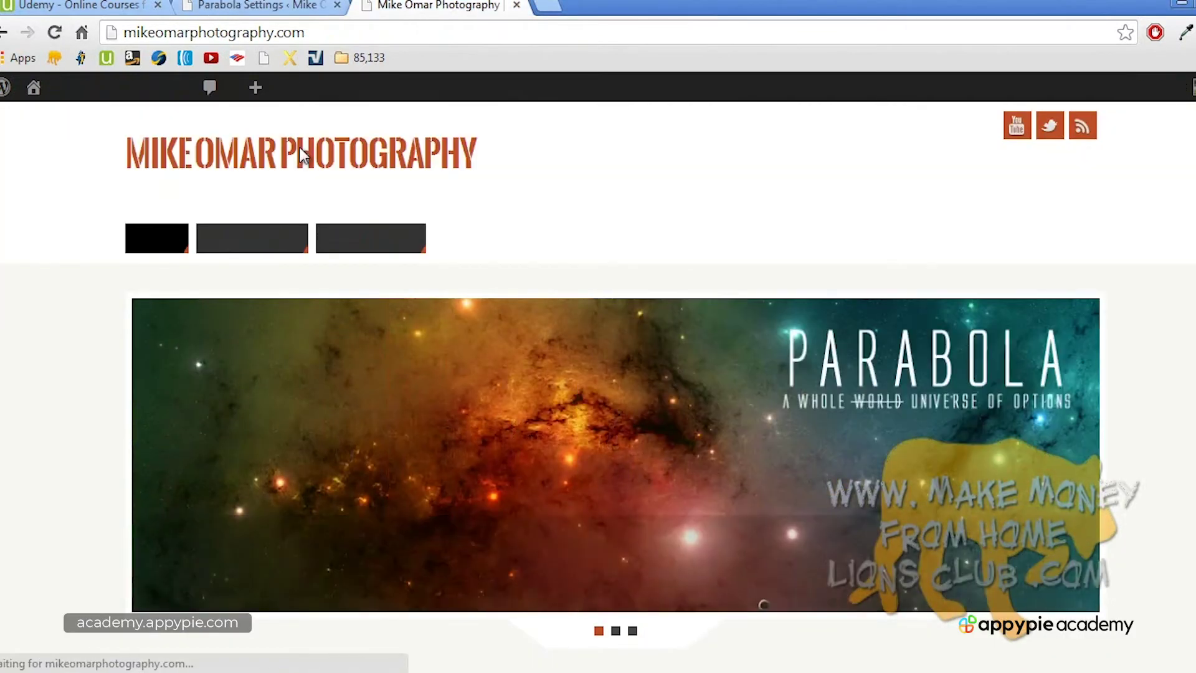
left_click(274, 7)
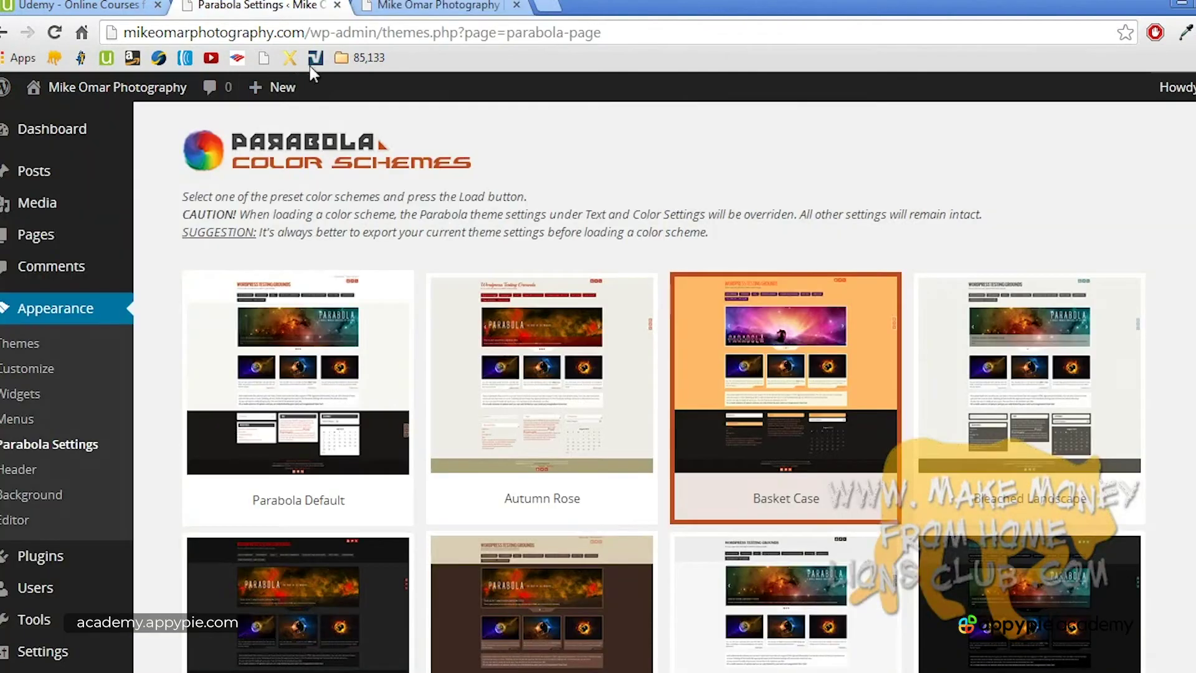
scroll(786, 422, "down", 14)
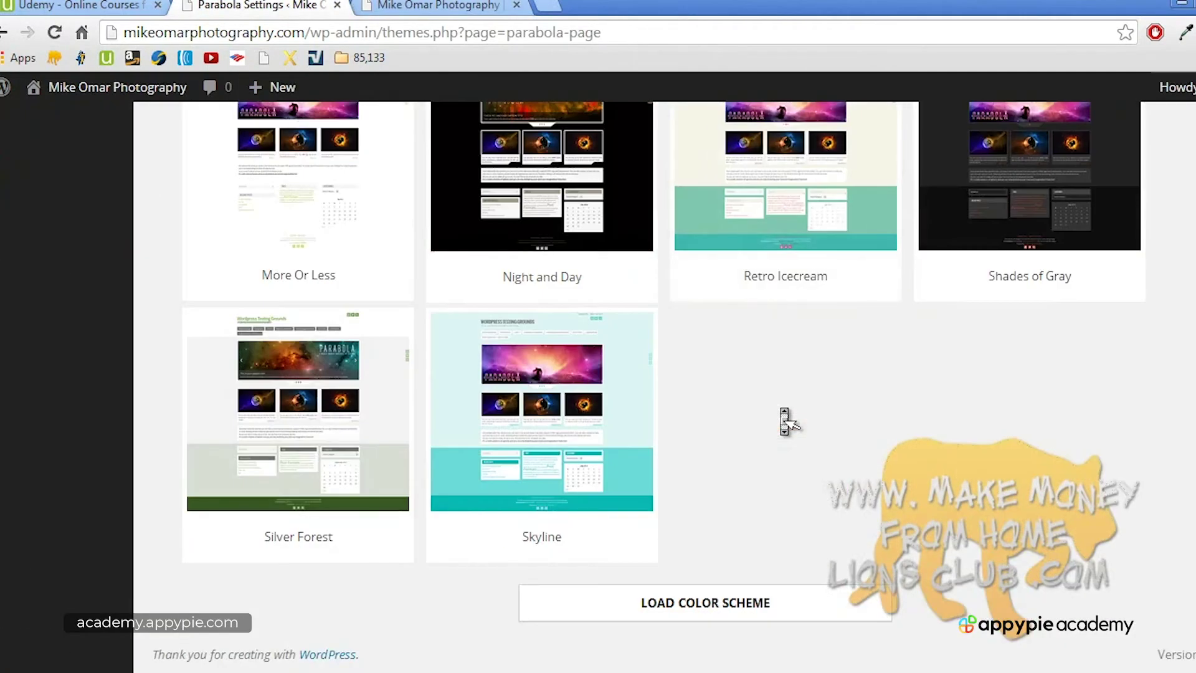
left_click(754, 603)
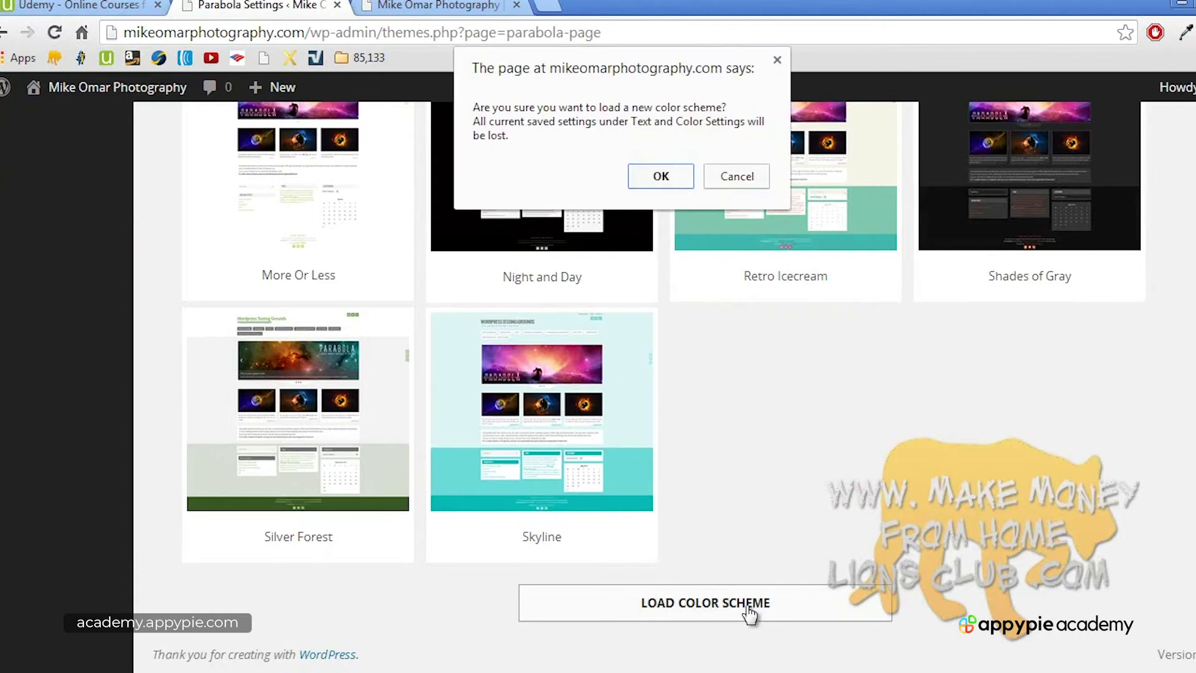
left_click(663, 178)
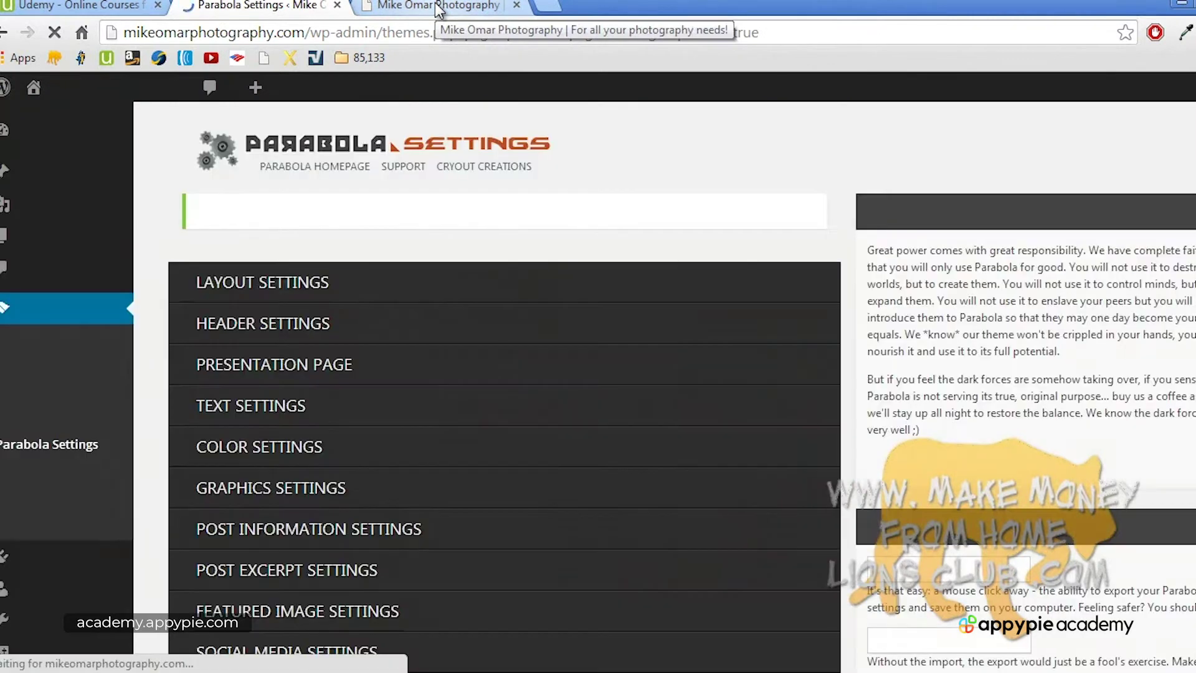
Step: Reload the site's home page and examine how the Basket Case colors apply to the header, slider, columns and posts
left_click(434, 3)
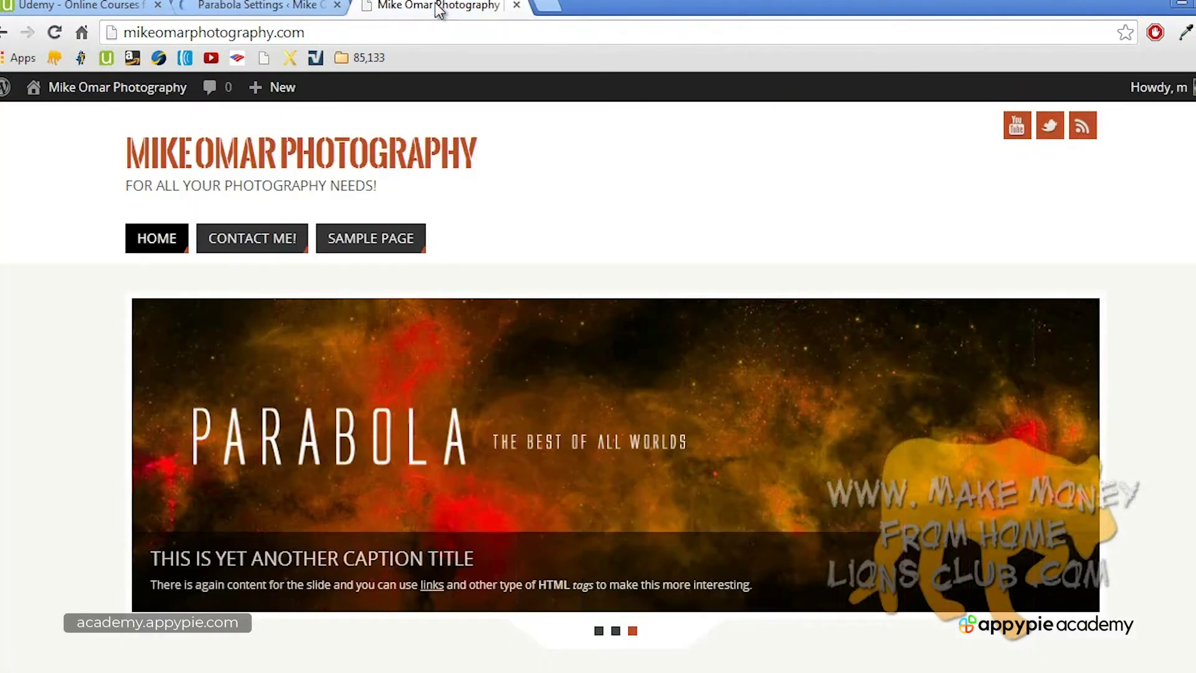
left_click(371, 157)
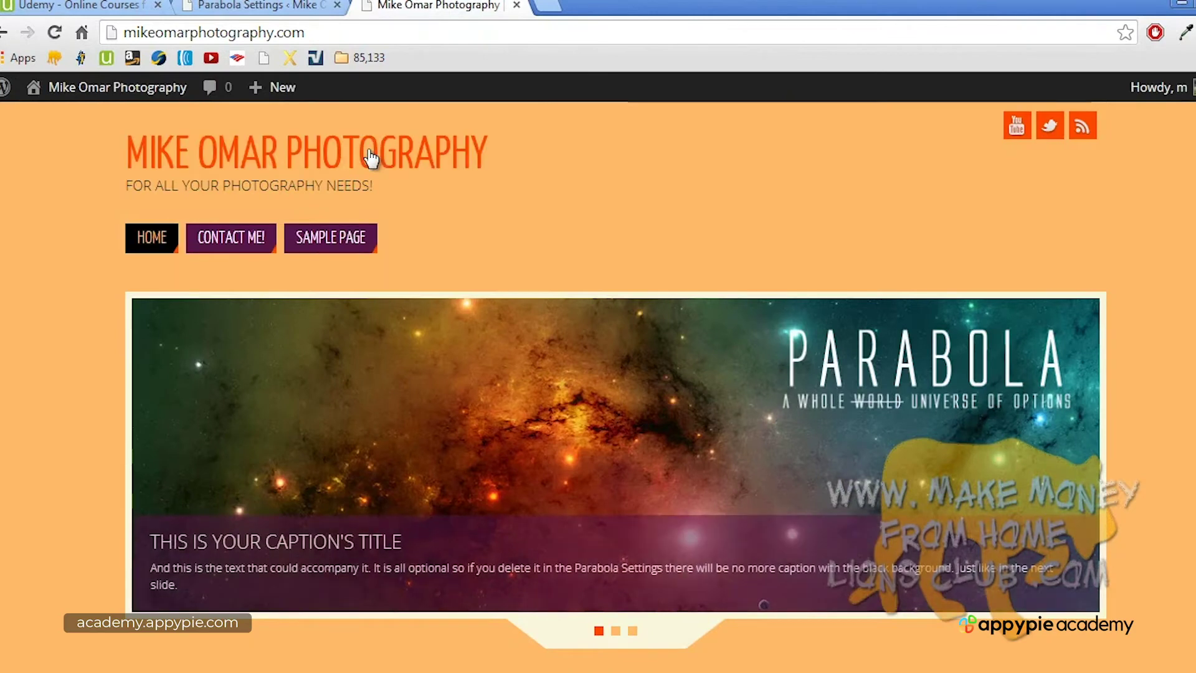
scroll(371, 157, "down", 1)
scroll(371, 157, "down", 11)
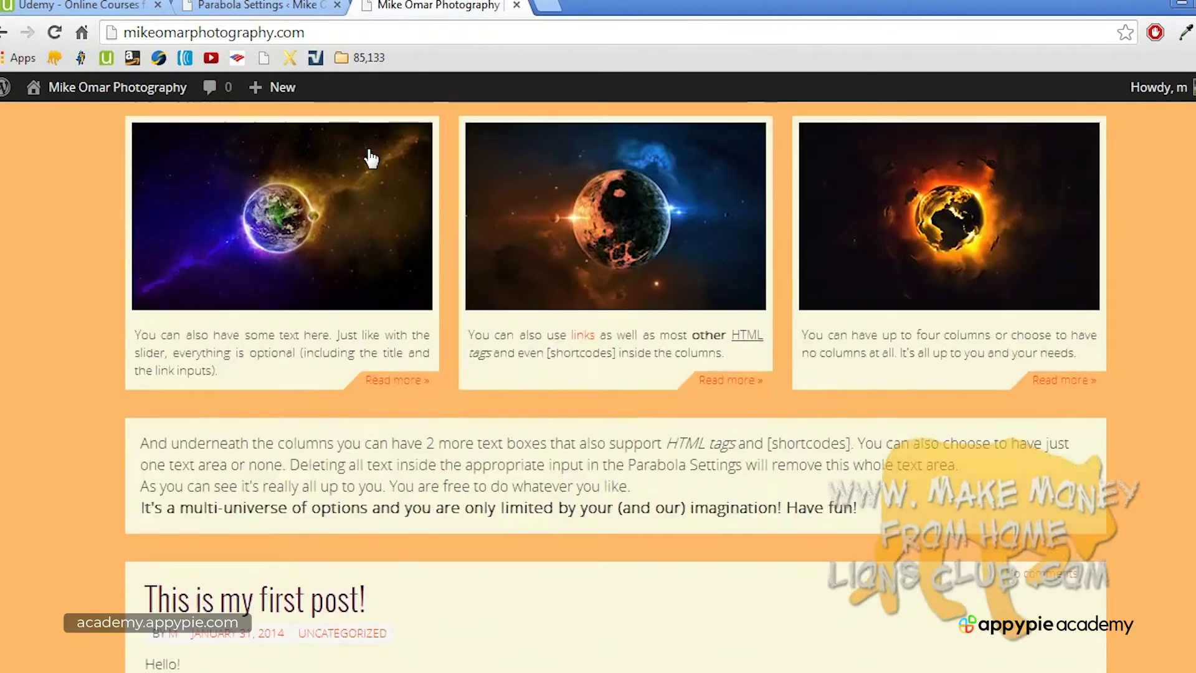
scroll(371, 157, "up", 4)
scroll(371, 157, "up", 8)
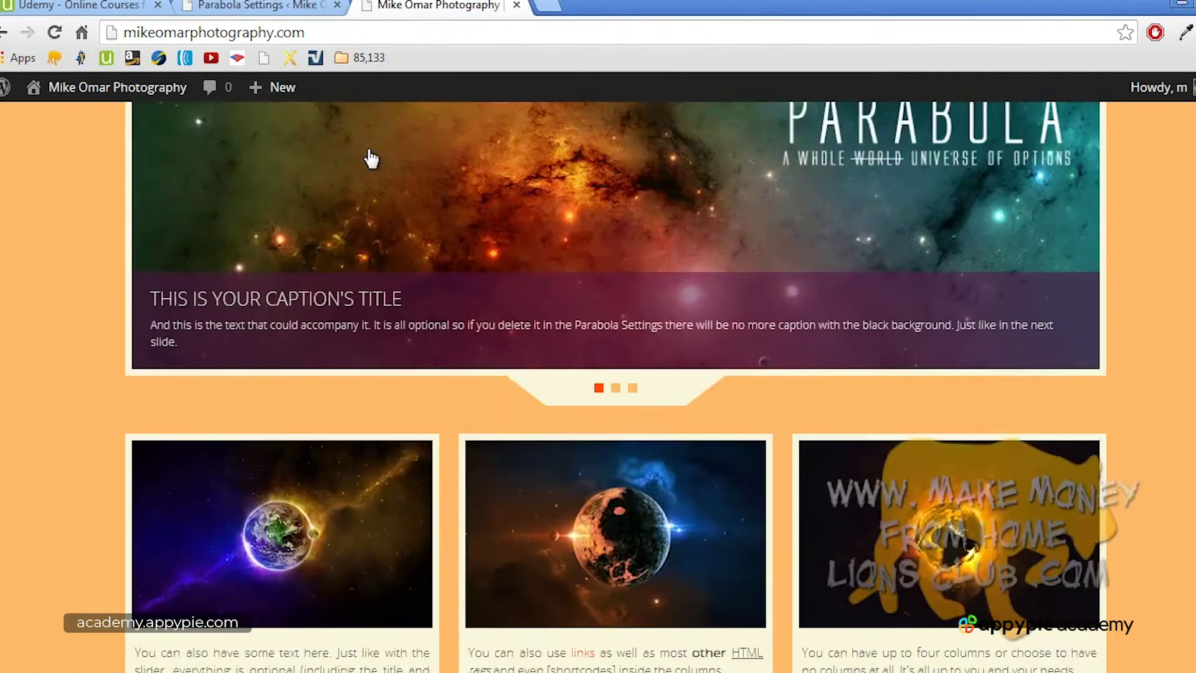
Step: Go to the theme installer in the admin area, search with an empty keyword and browse the available themes
left_click(262, 6)
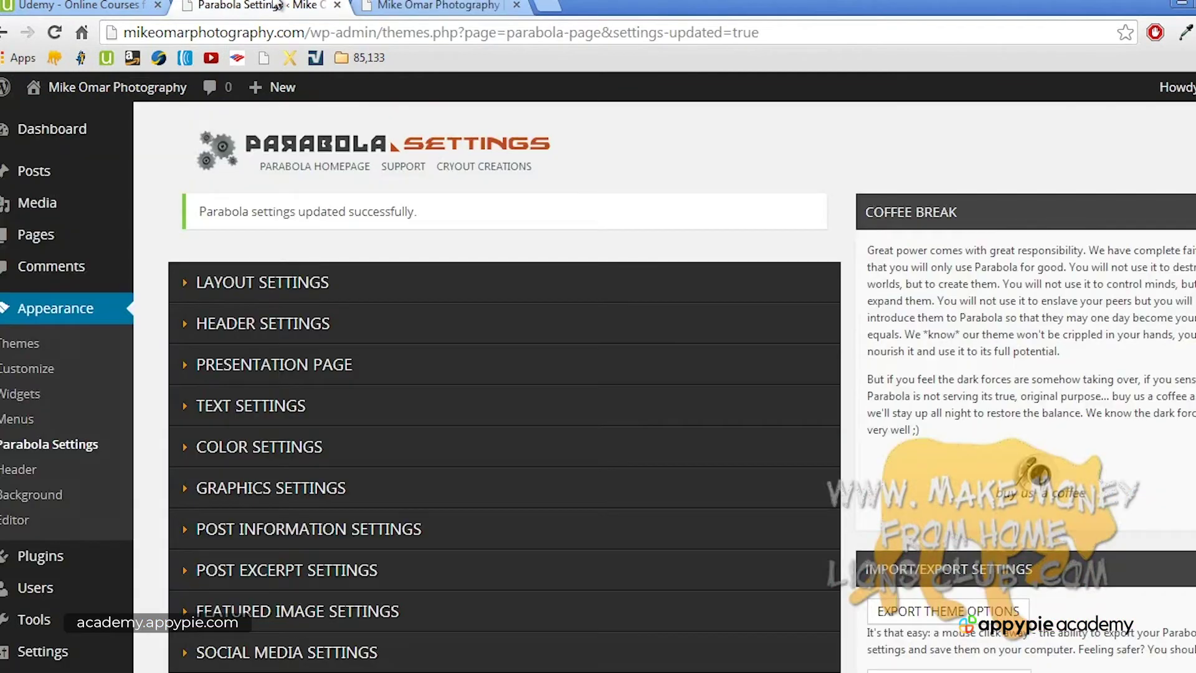
left_click(54, 348)
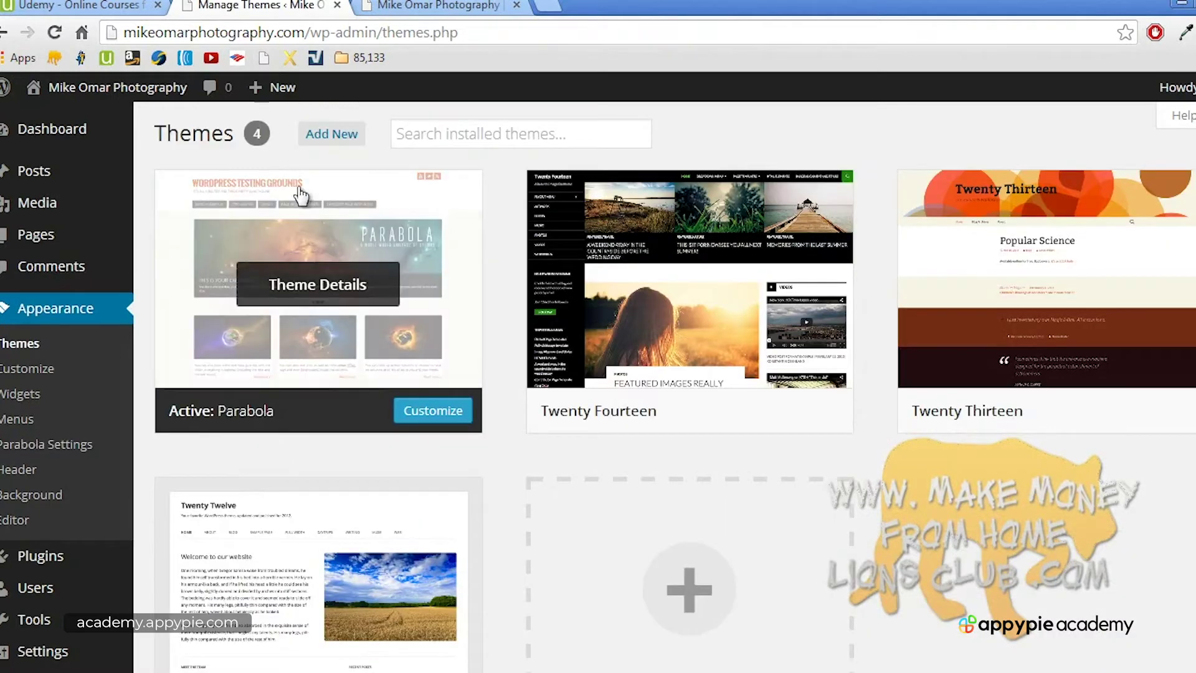
left_click(337, 136)
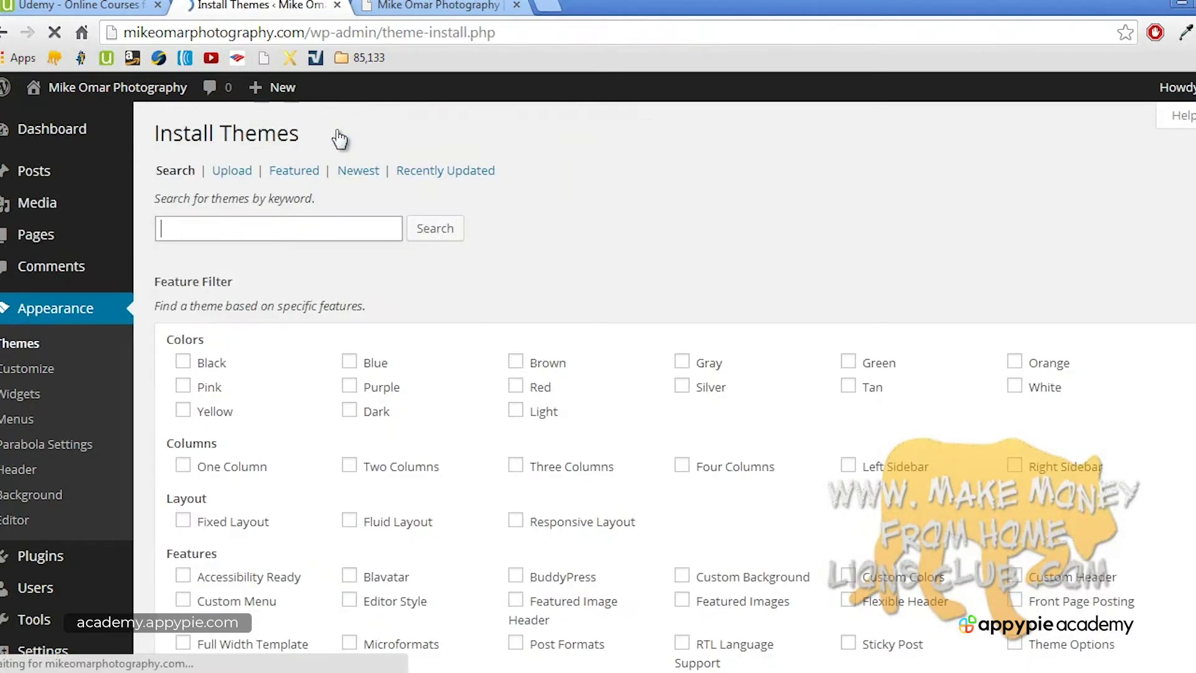
left_click(434, 231)
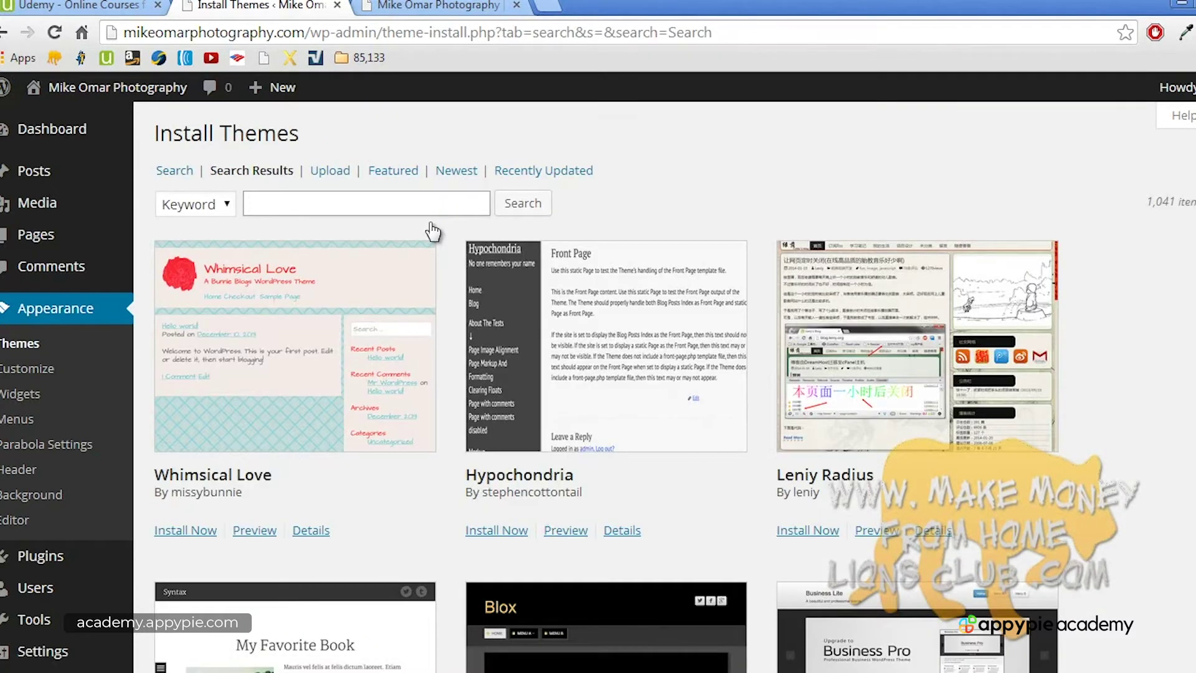
left_click(429, 213)
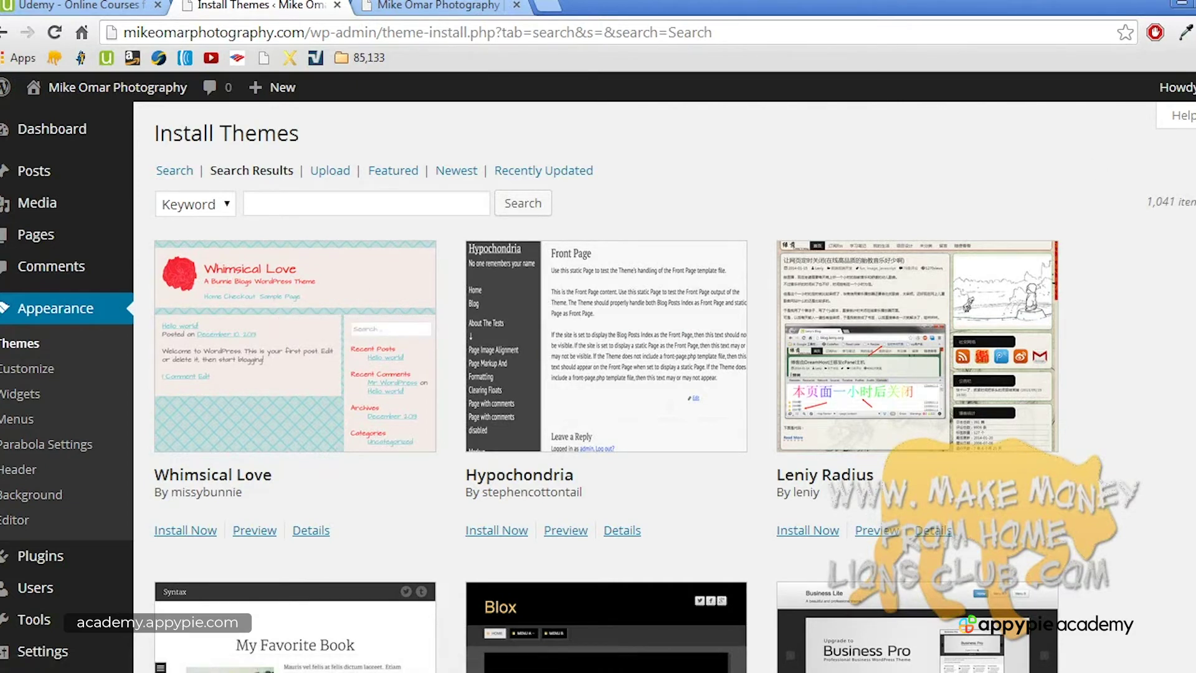
scroll(598, 386, "down", 10)
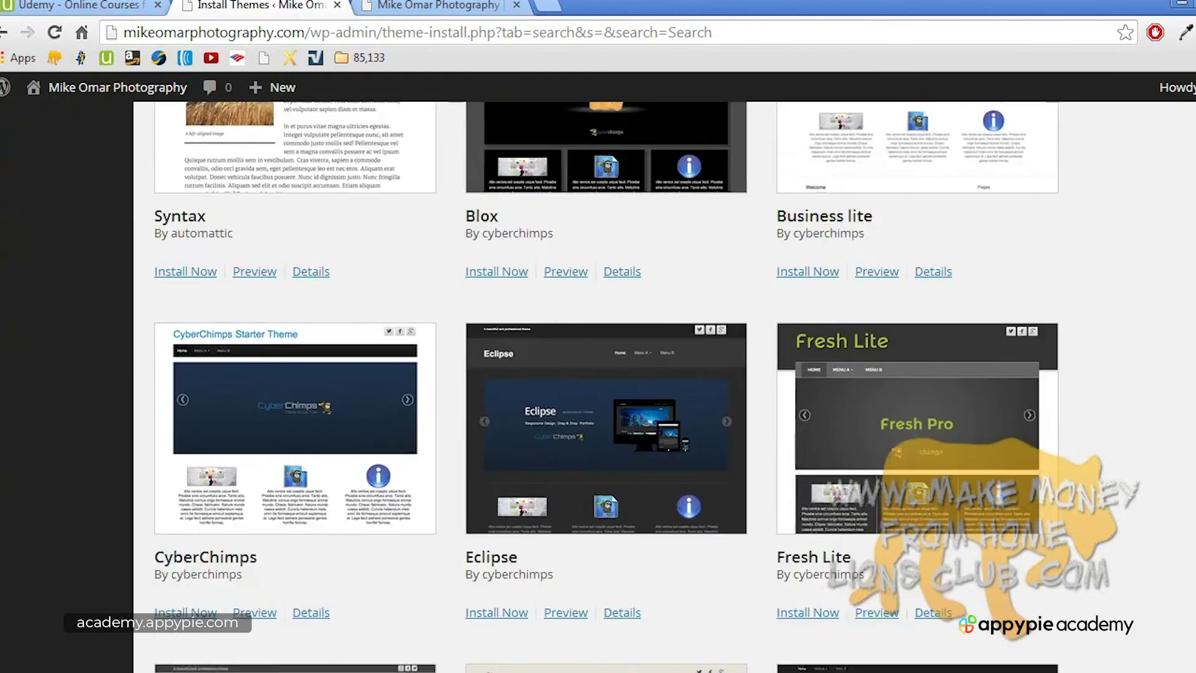
scroll(598, 386, "down", 11)
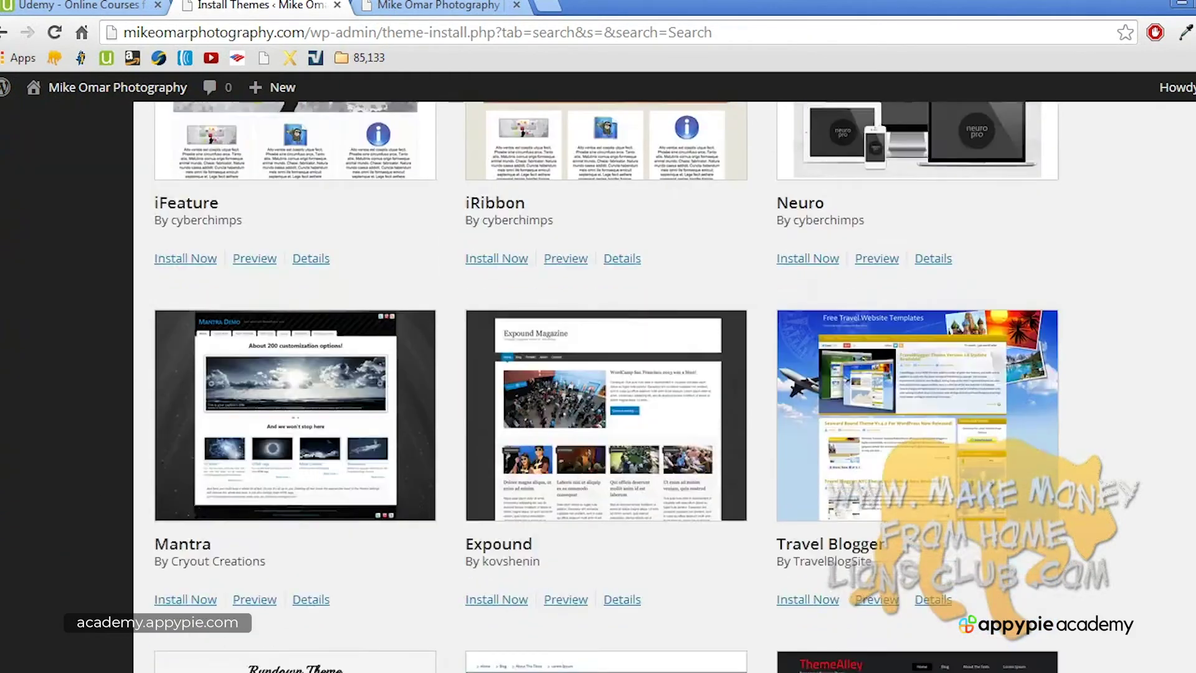
scroll(598, 386, "down", 7)
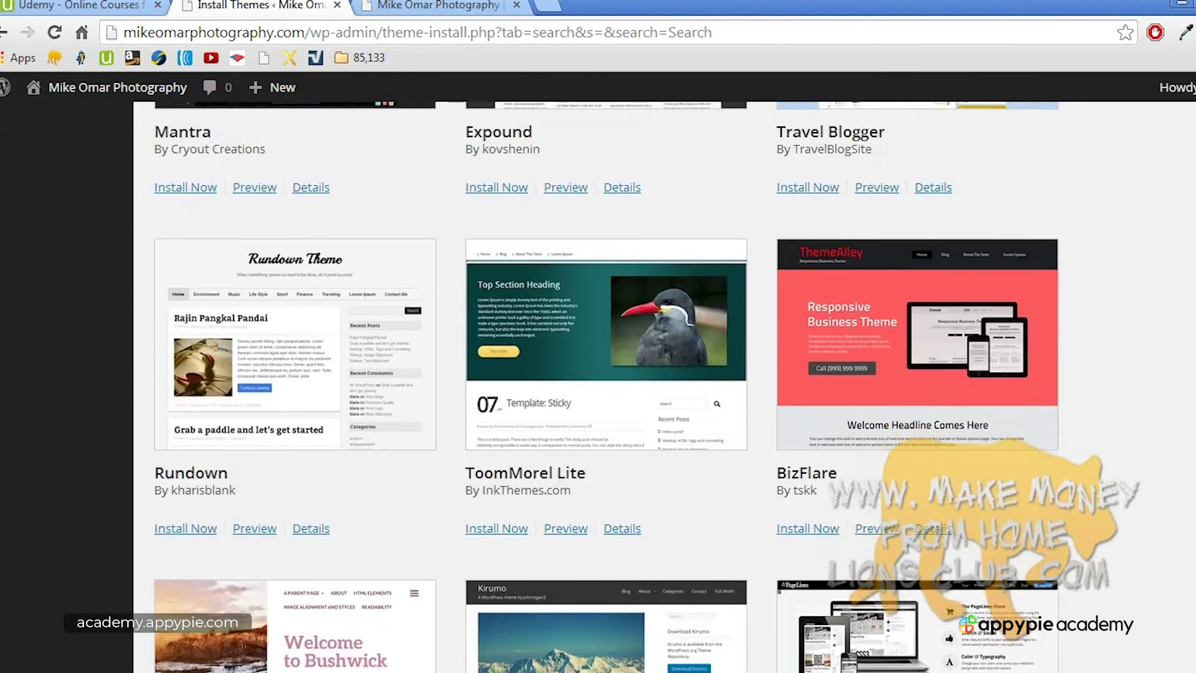
scroll(598, 386, "up", 20)
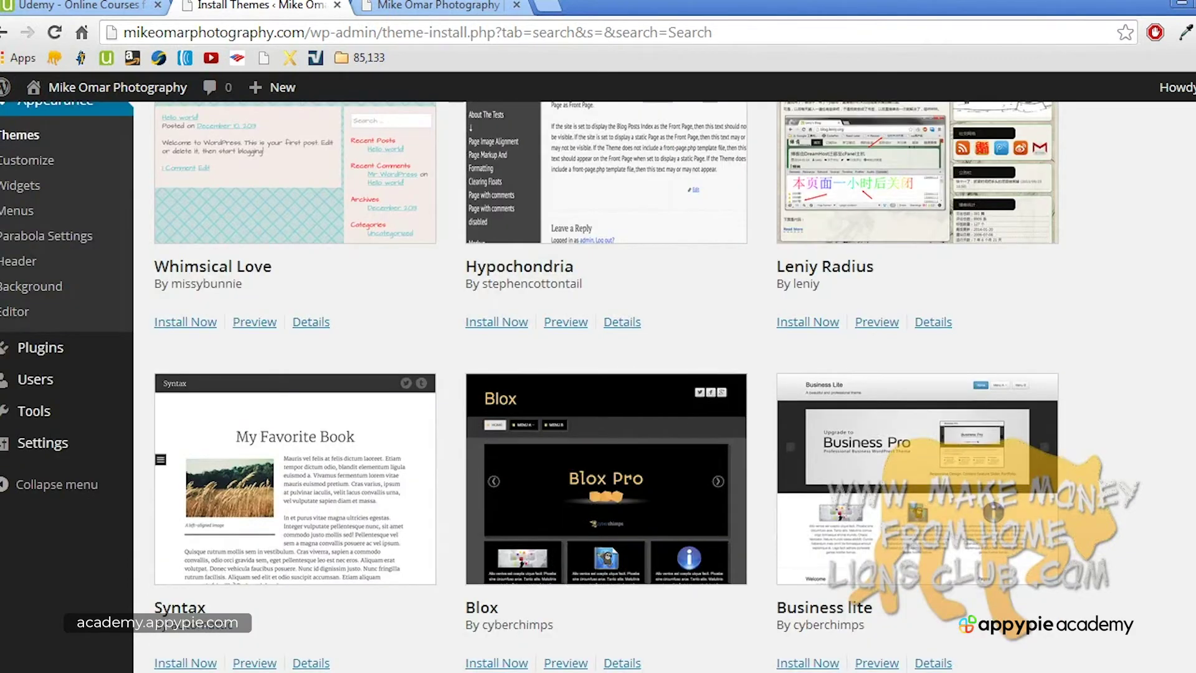
scroll(598, 386, "up", 4)
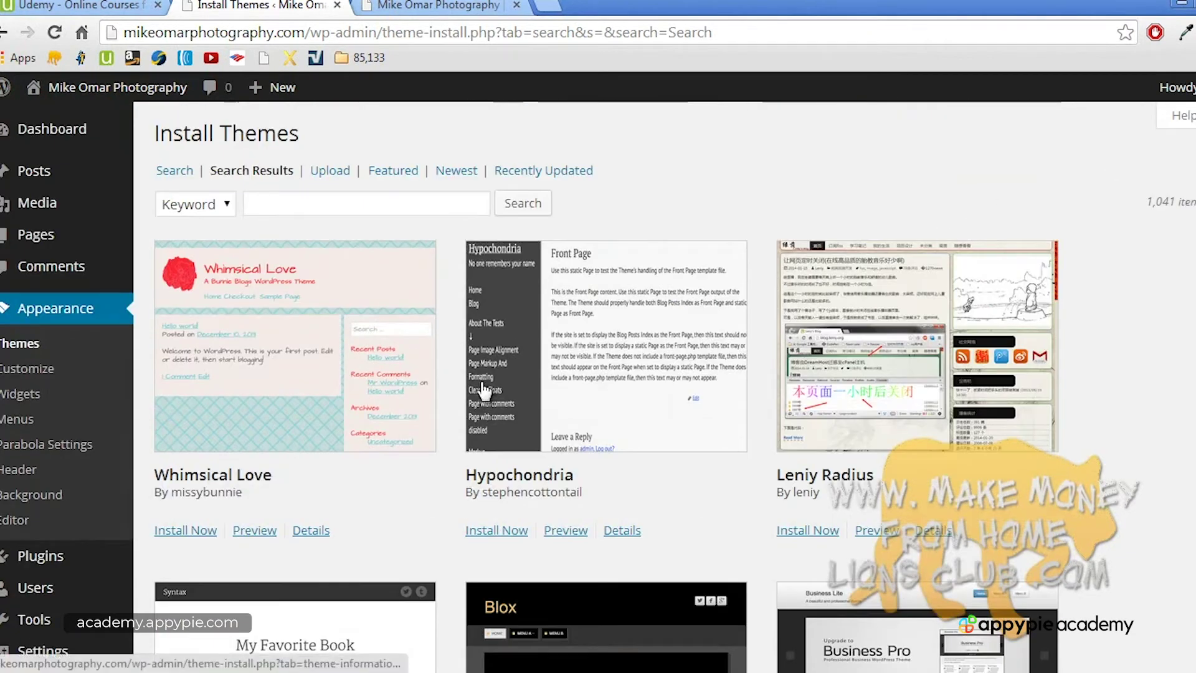
Step: Install and activate the Whimsical Love theme, and look over its customization options before returning to the themes list
left_click(198, 530)
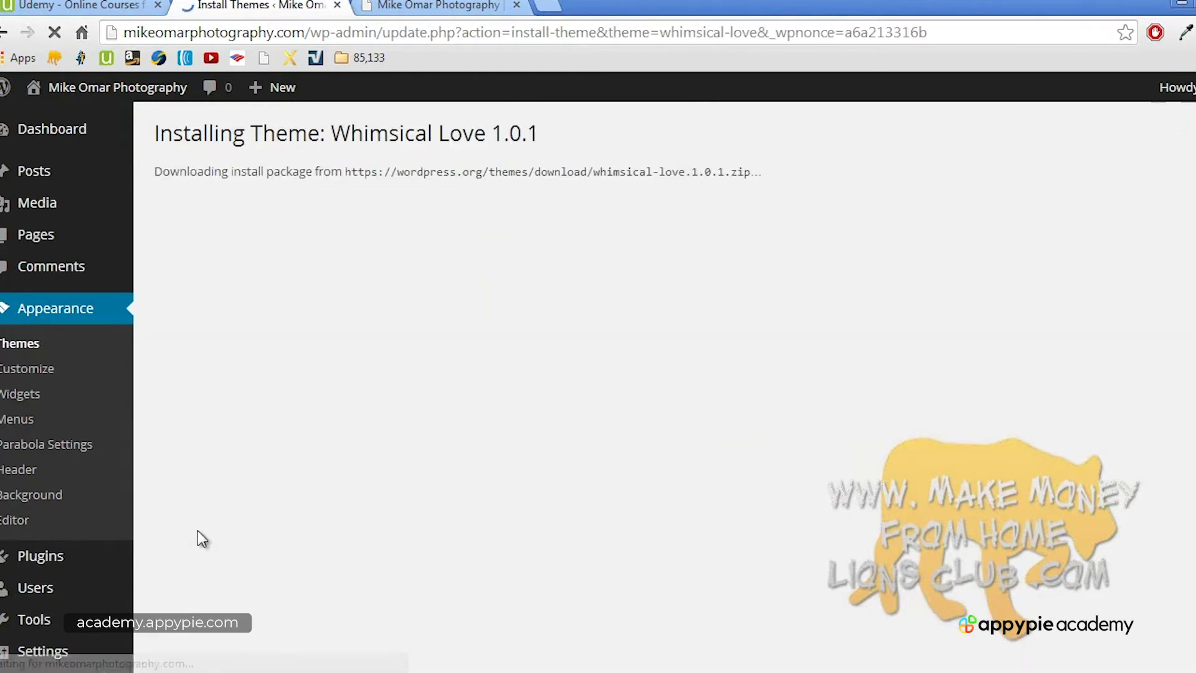
left_click(259, 291)
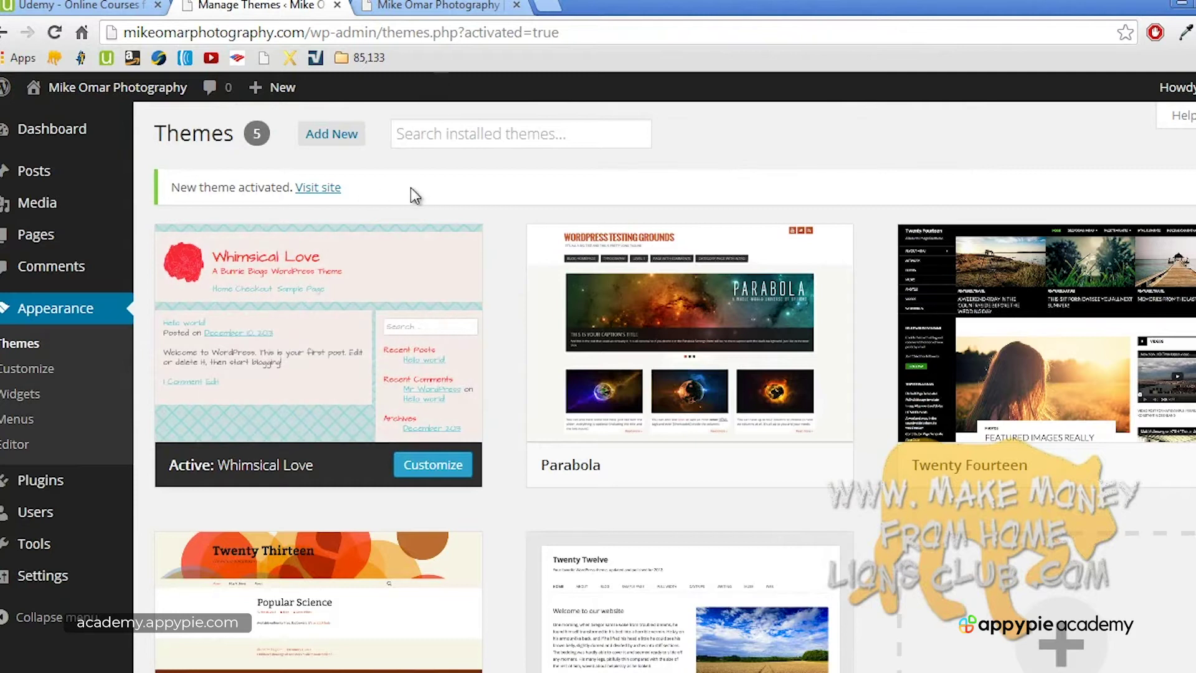
left_click(436, 466)
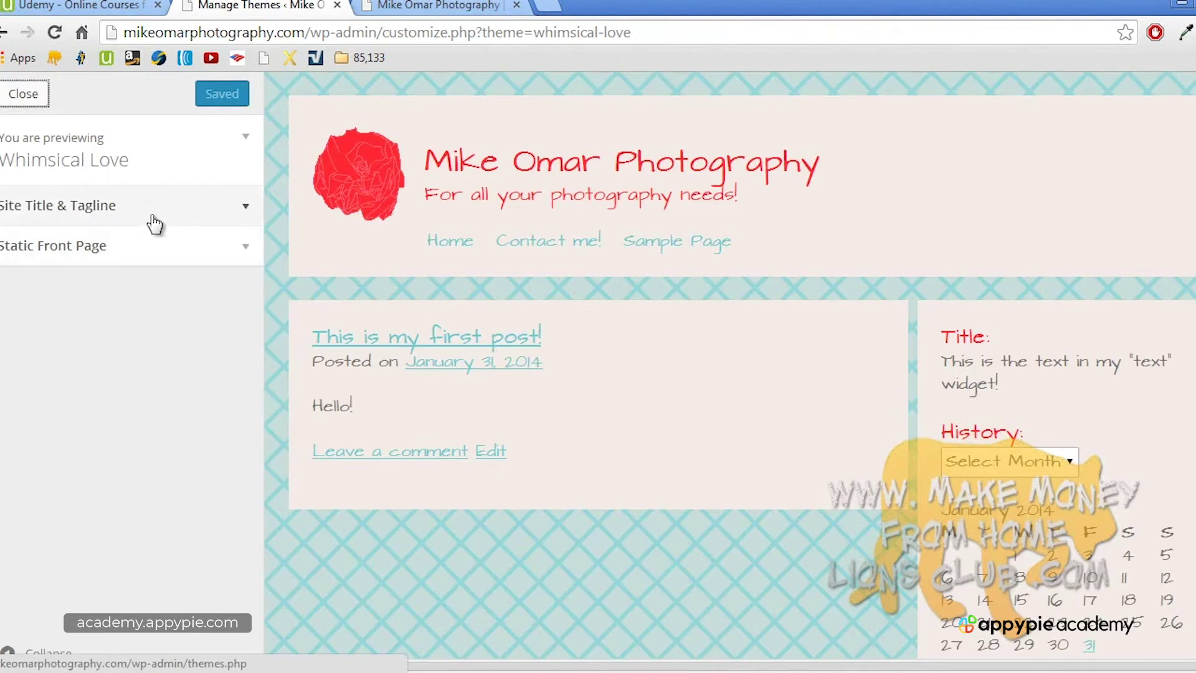
left_click(33, 97)
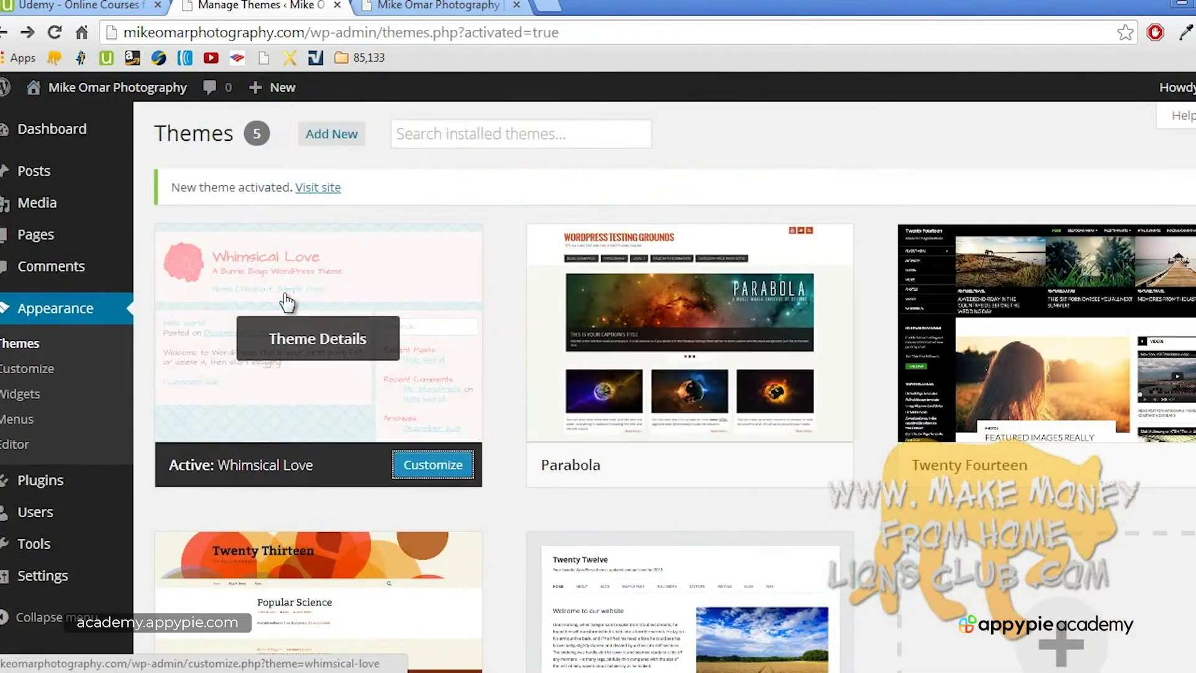
Step: Reload the site's home page and examine Whimsical Love's header, post area, sidebar widgets and footer
left_click(453, 6)
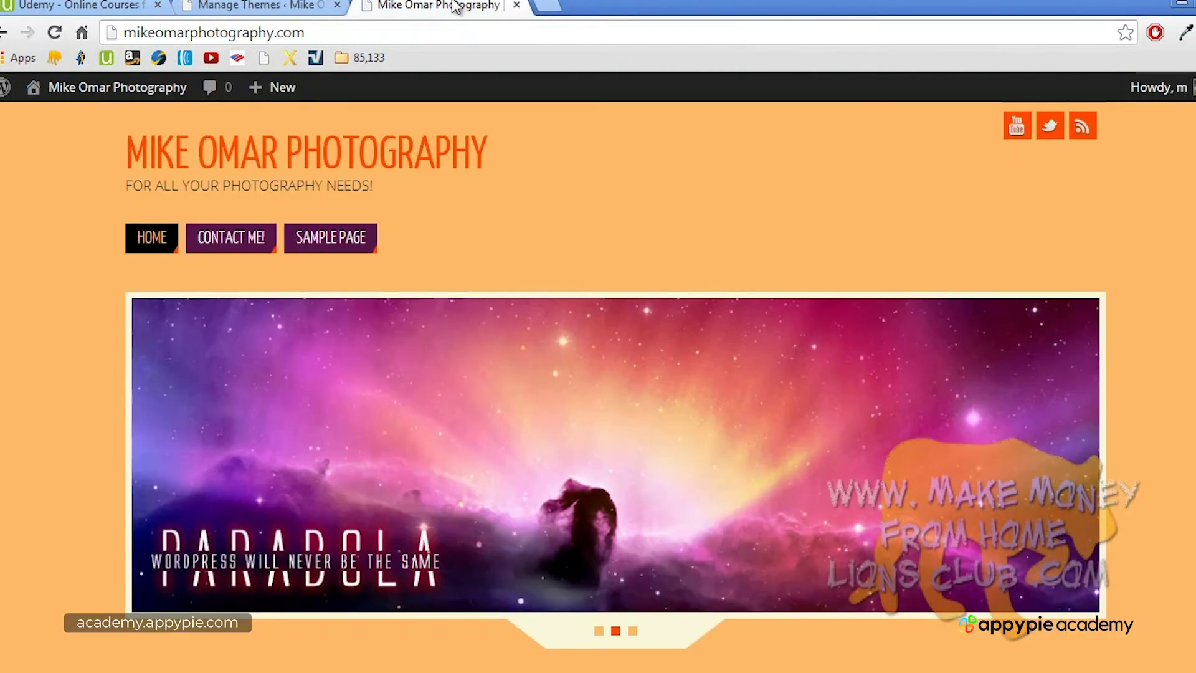
left_click(281, 161)
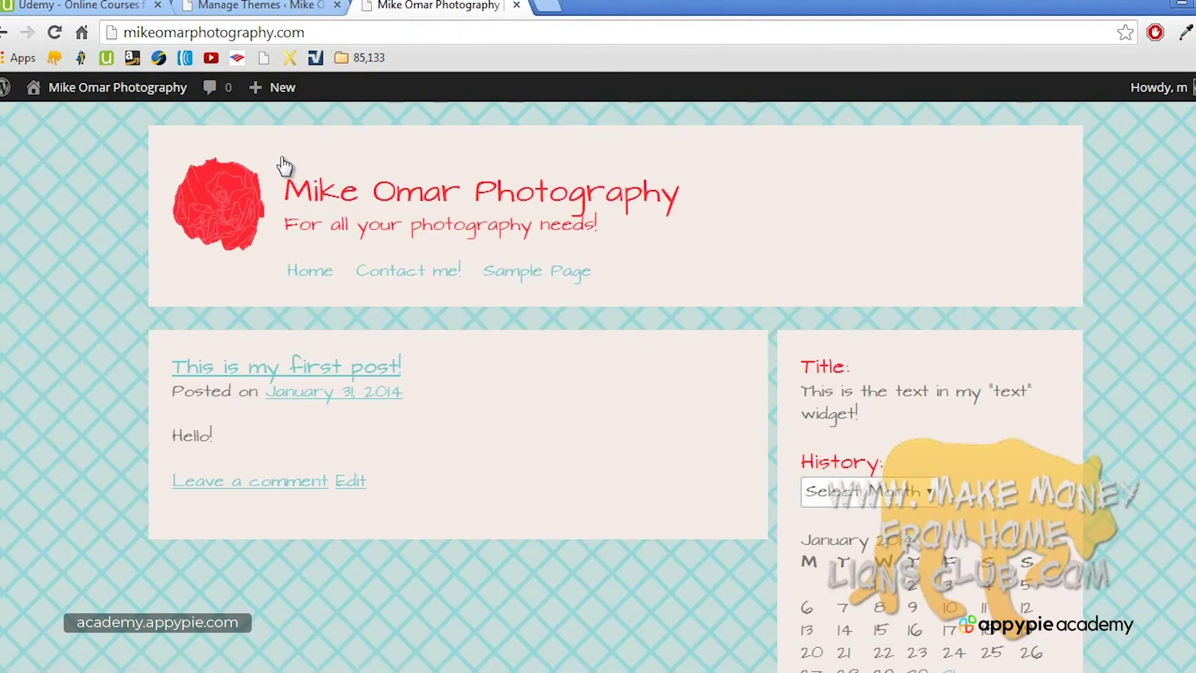
scroll(284, 166, "down", 3)
scroll(284, 165, "up", 3)
scroll(909, 368, "down", 3)
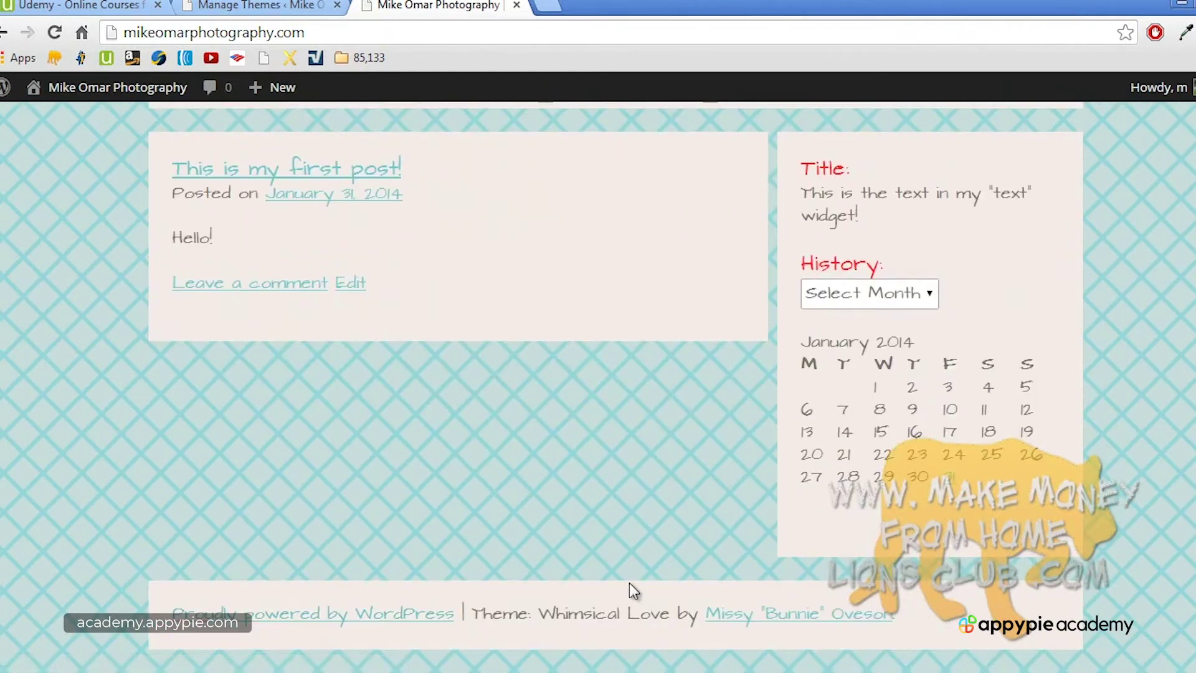
scroll(630, 582, "up", 3)
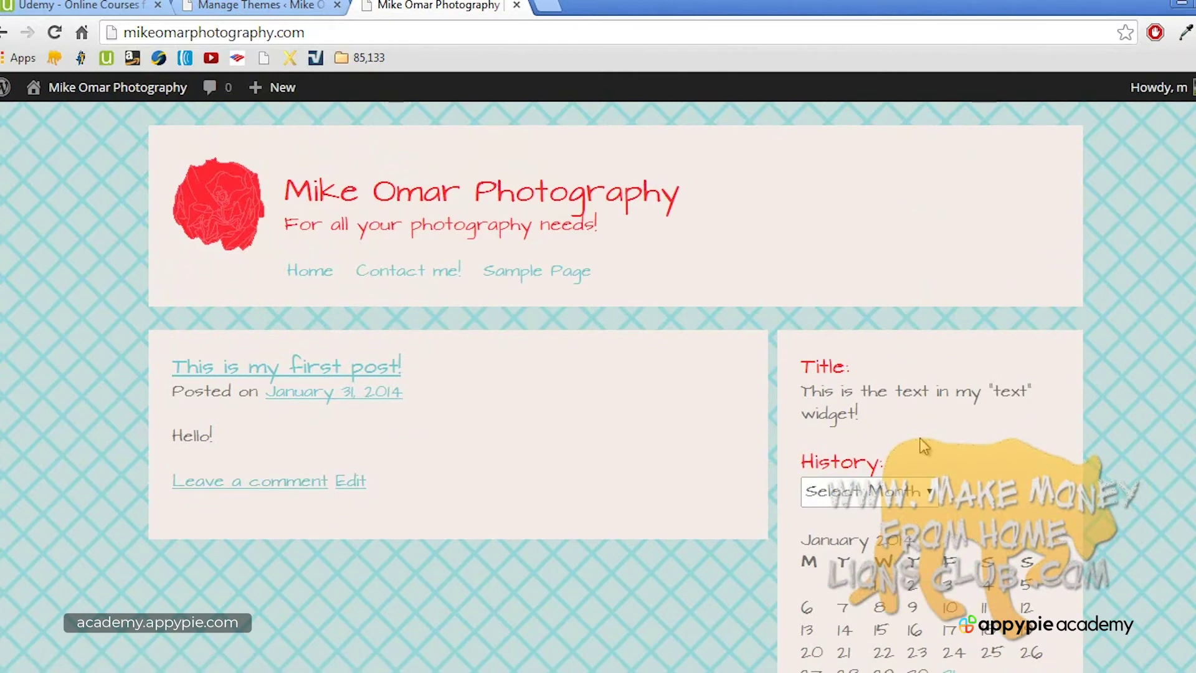
scroll(922, 443, "down", 3)
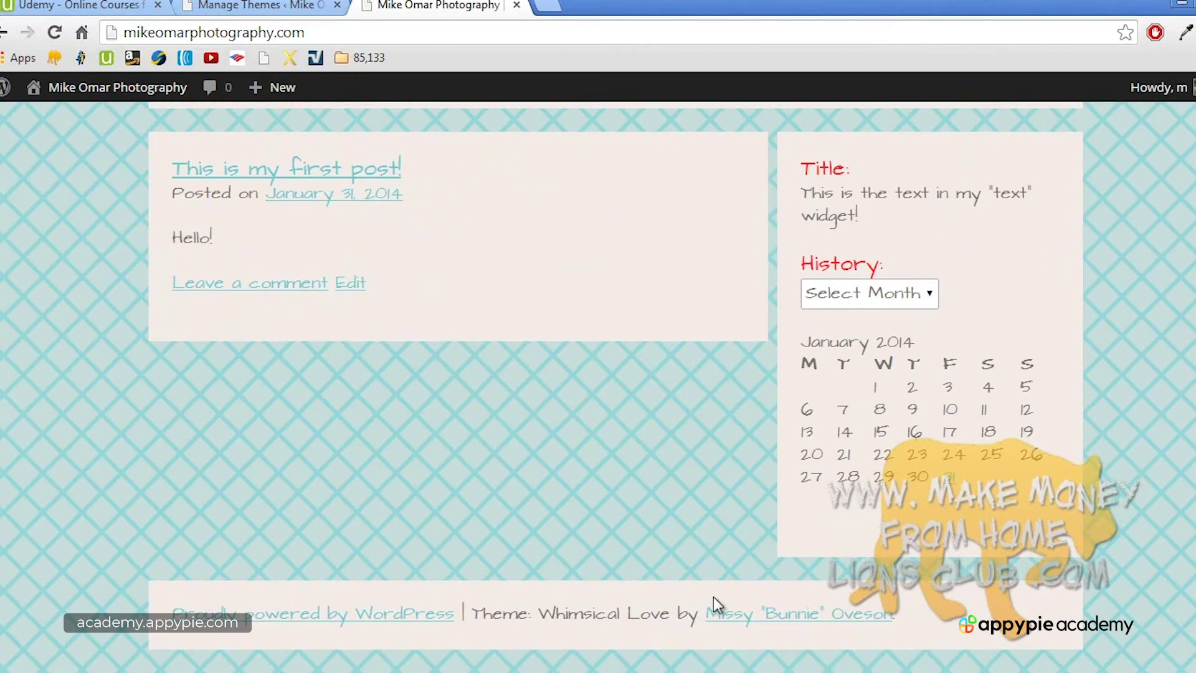
scroll(716, 604, "up", 3)
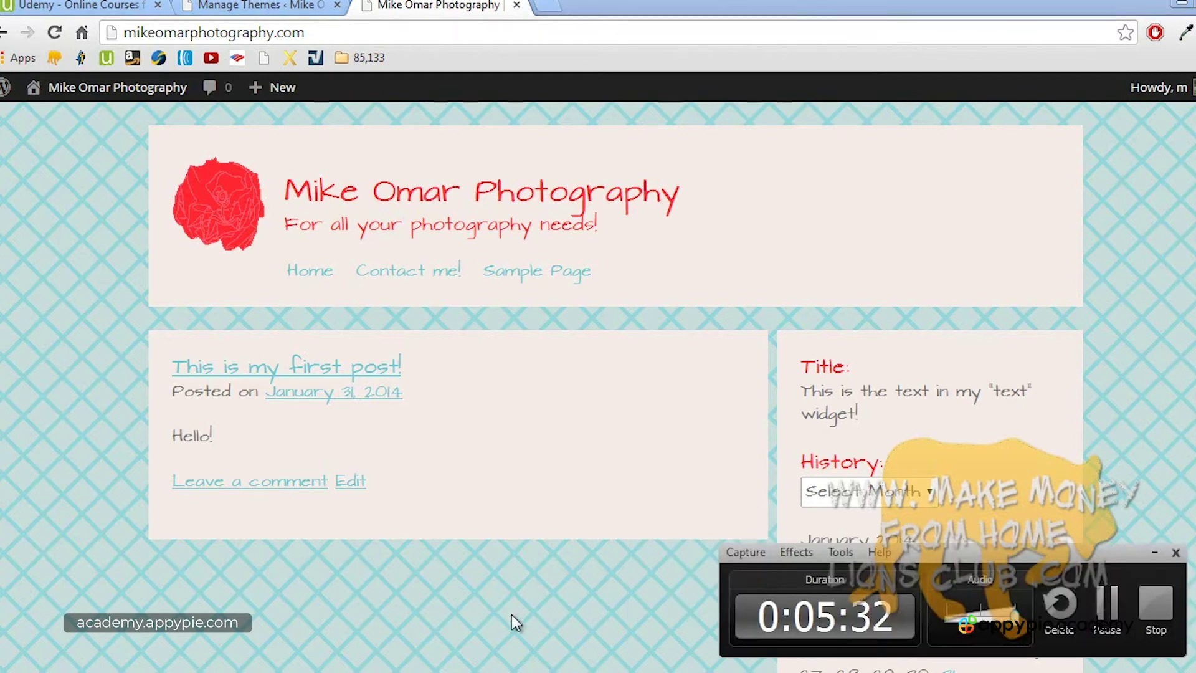
left_click(1150, 598)
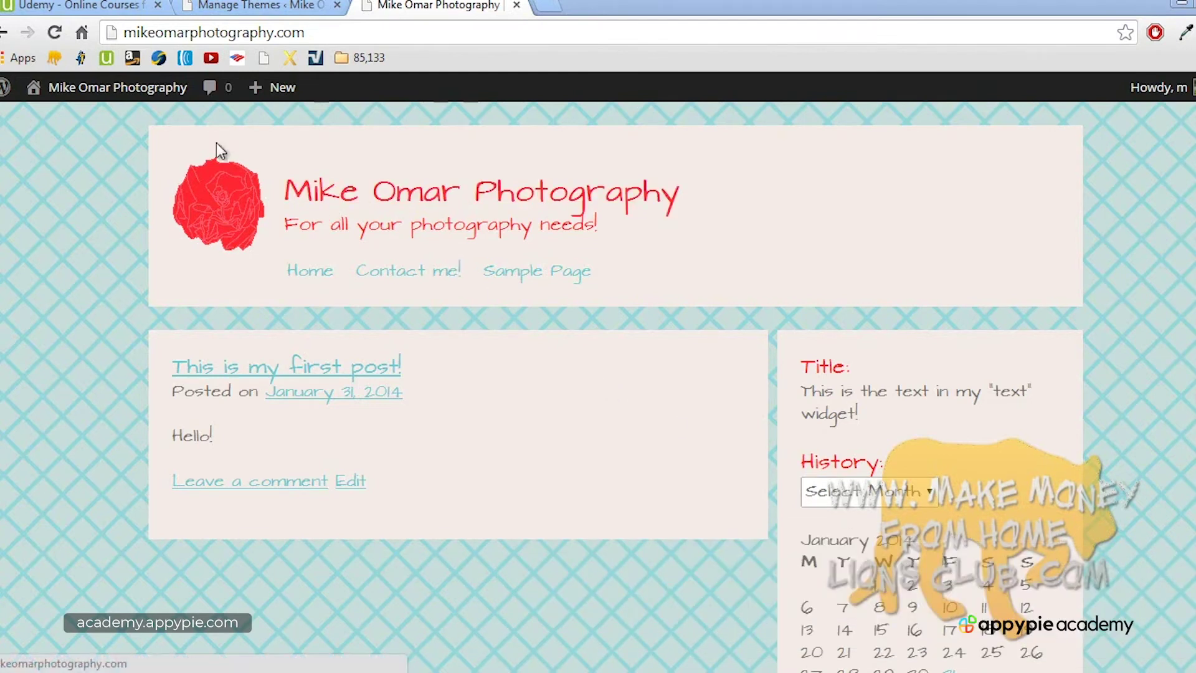
Step: Open the Elegant Themes and Thesis 2.0 links from the Udemy lecture description, and place the Elegant Themes tab ahead of the Thesis one
left_click(121, 10)
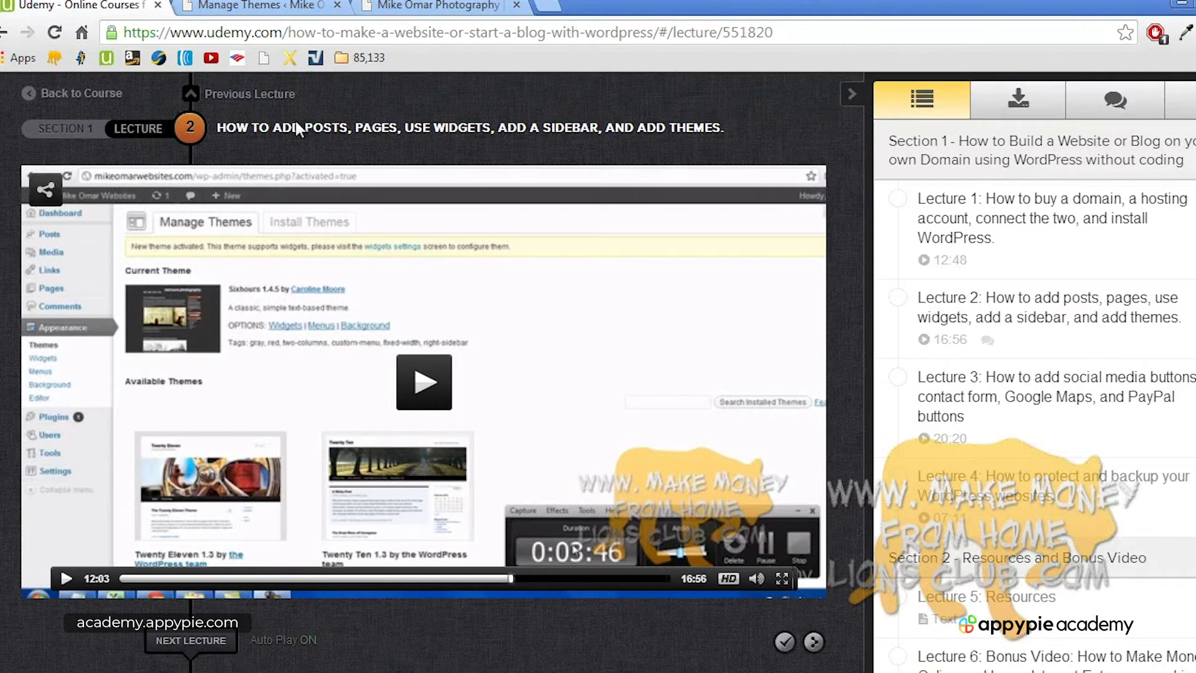
left_click(1010, 106)
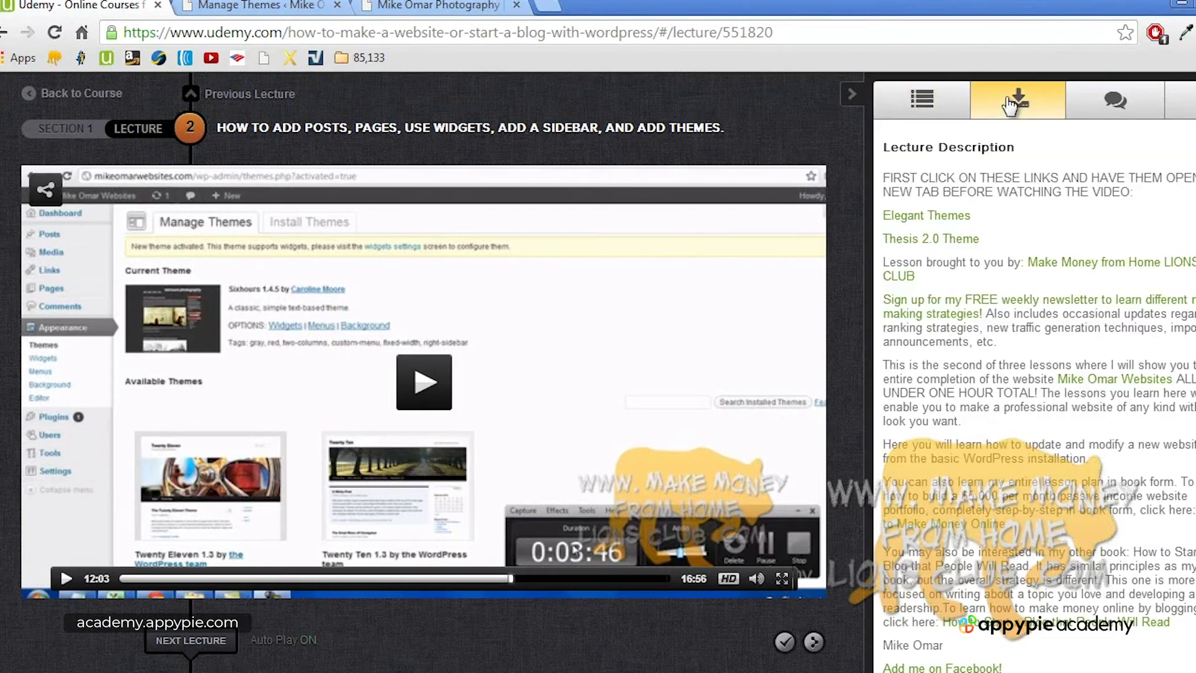
left_click(933, 218)
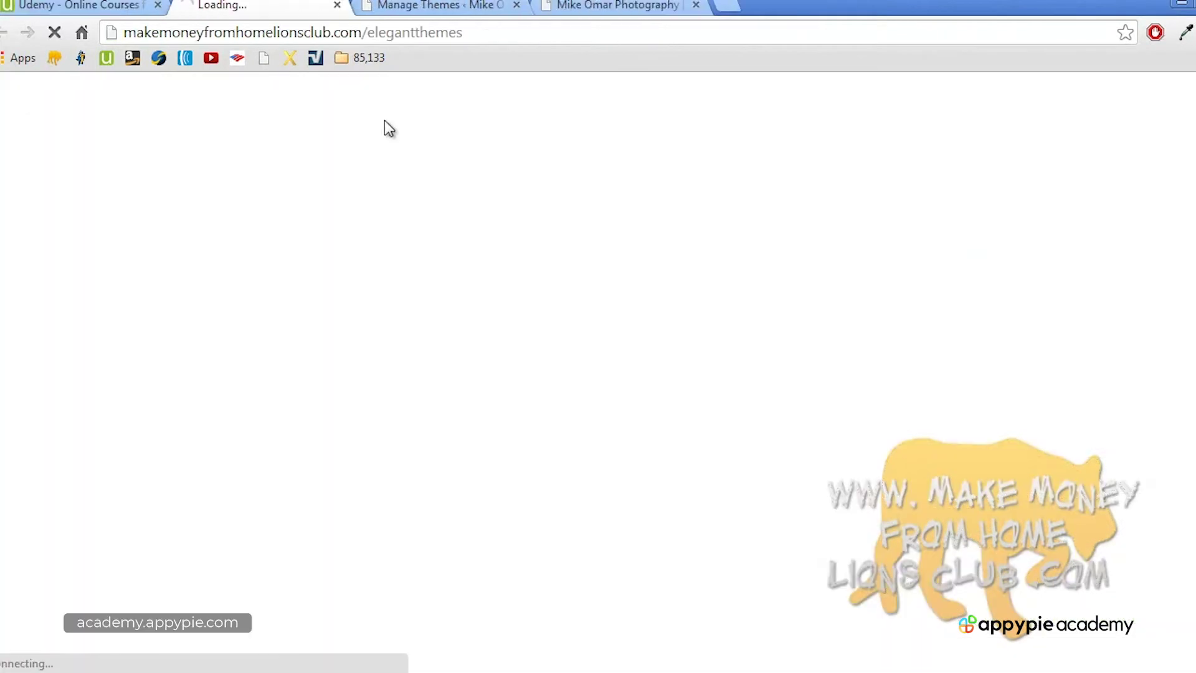
left_click(111, 7)
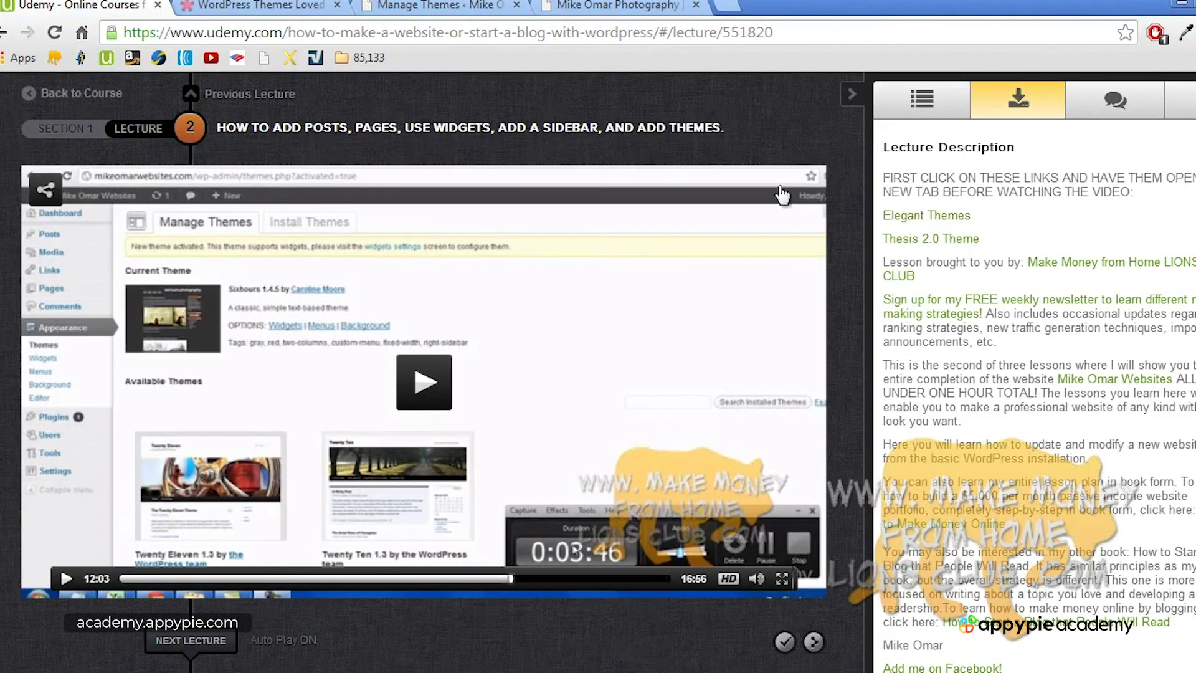
left_click(901, 239)
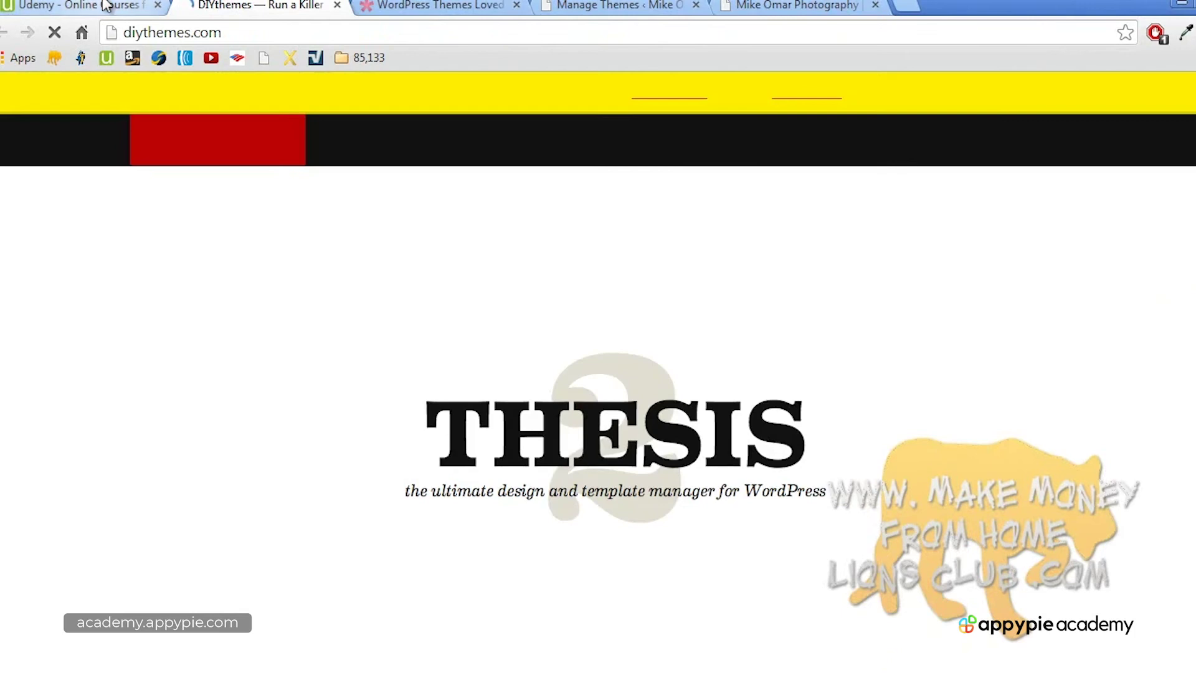
left_click(386, 5)
left_click_drag(387, 5, 268, 5)
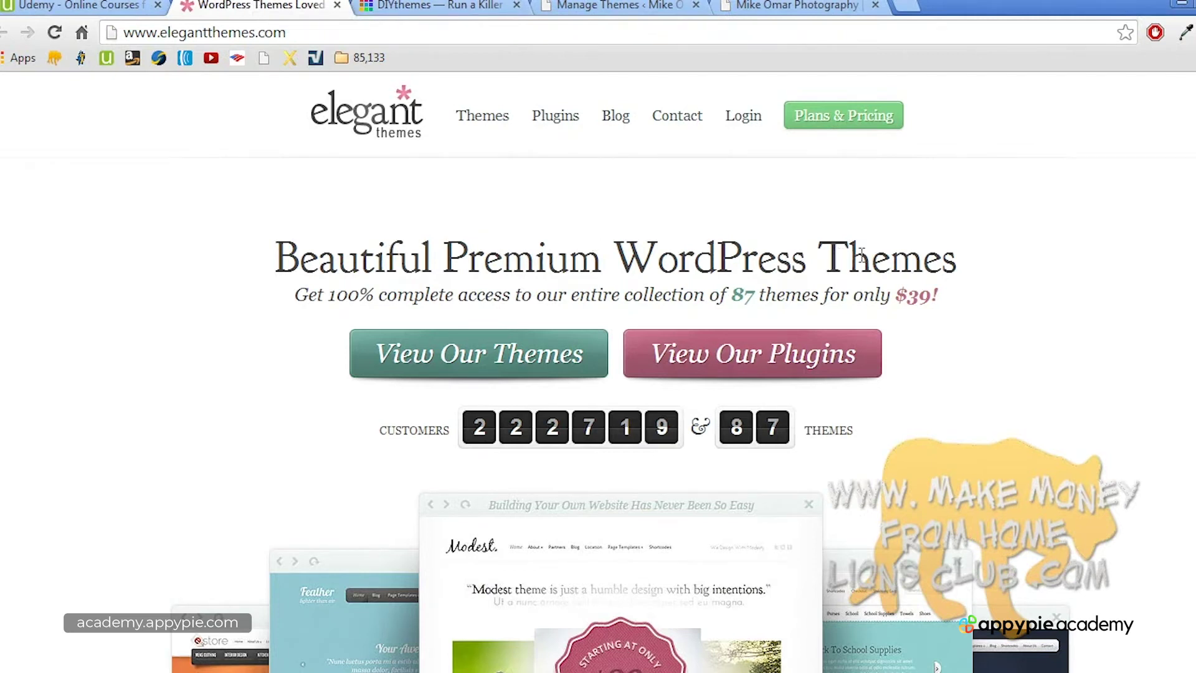
Step: Look over the Elegant Themes home page's previews, features and pricing, and view the DIYthemes Thesis page
scroll(481, 380, "down", 10)
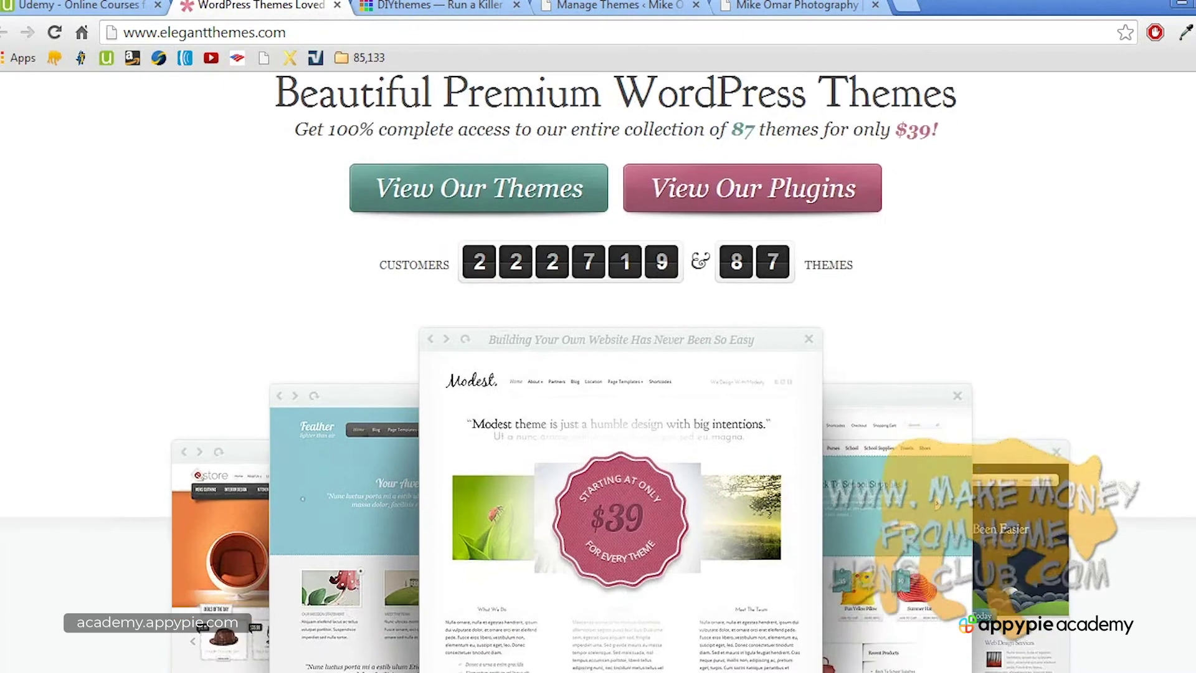
scroll(620, 368, "down", 4)
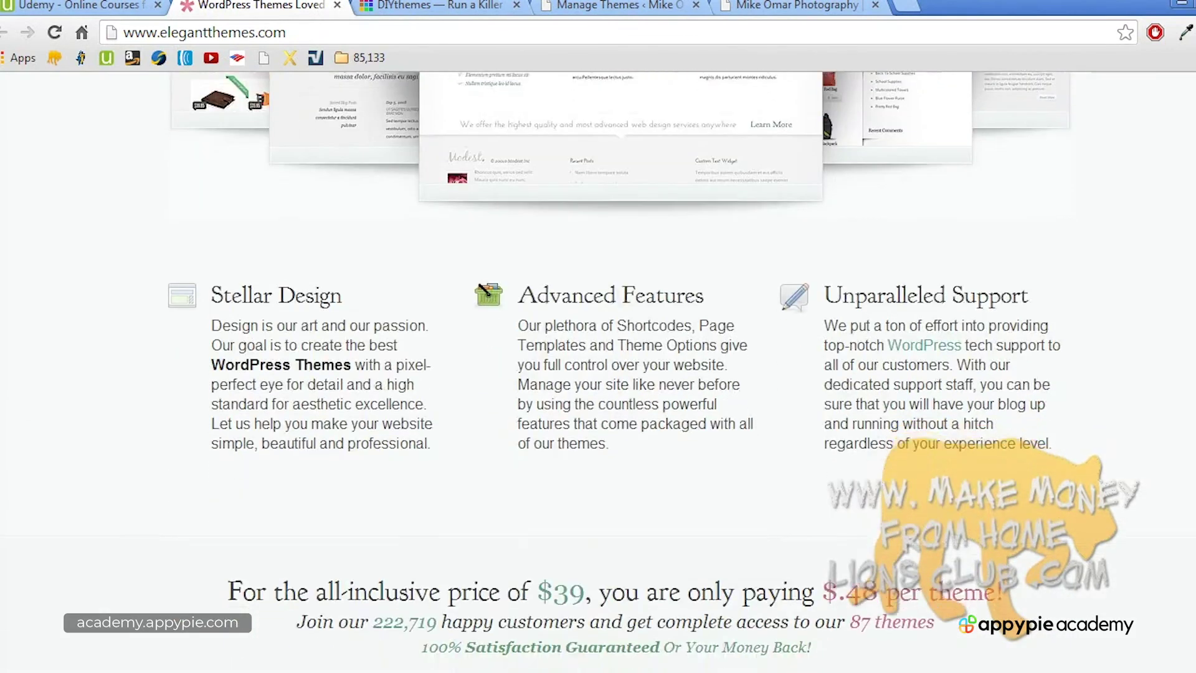
scroll(620, 368, "up", 3)
scroll(483, 335, "up", 10)
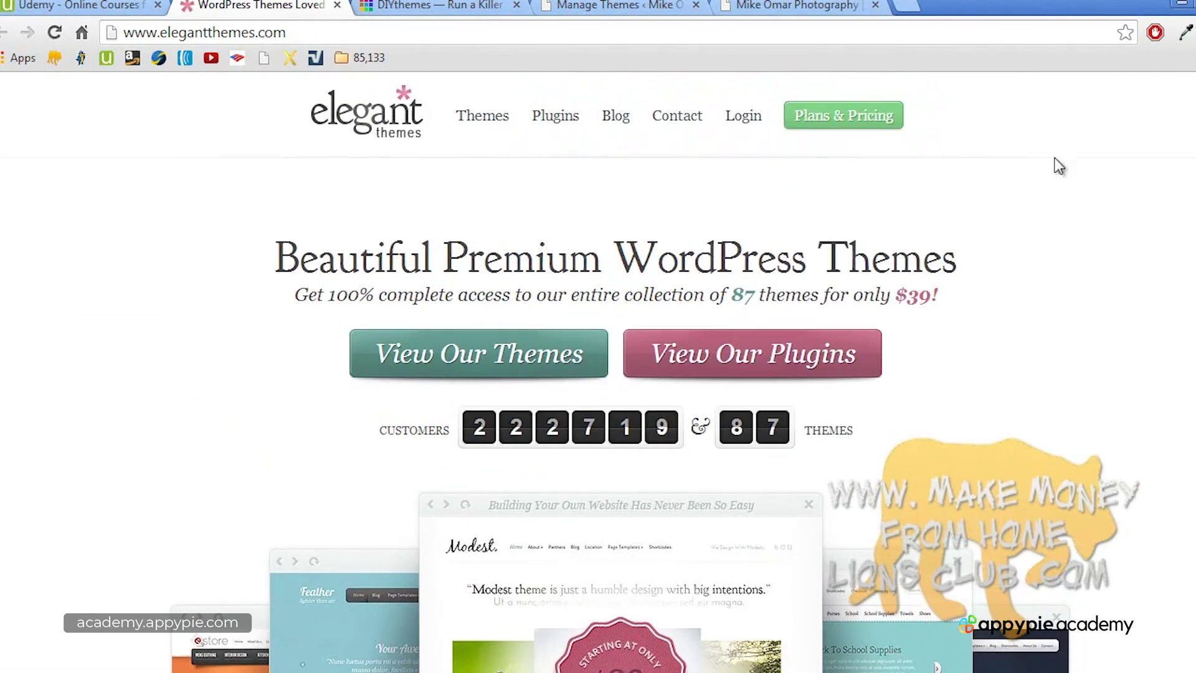
left_click(462, 12)
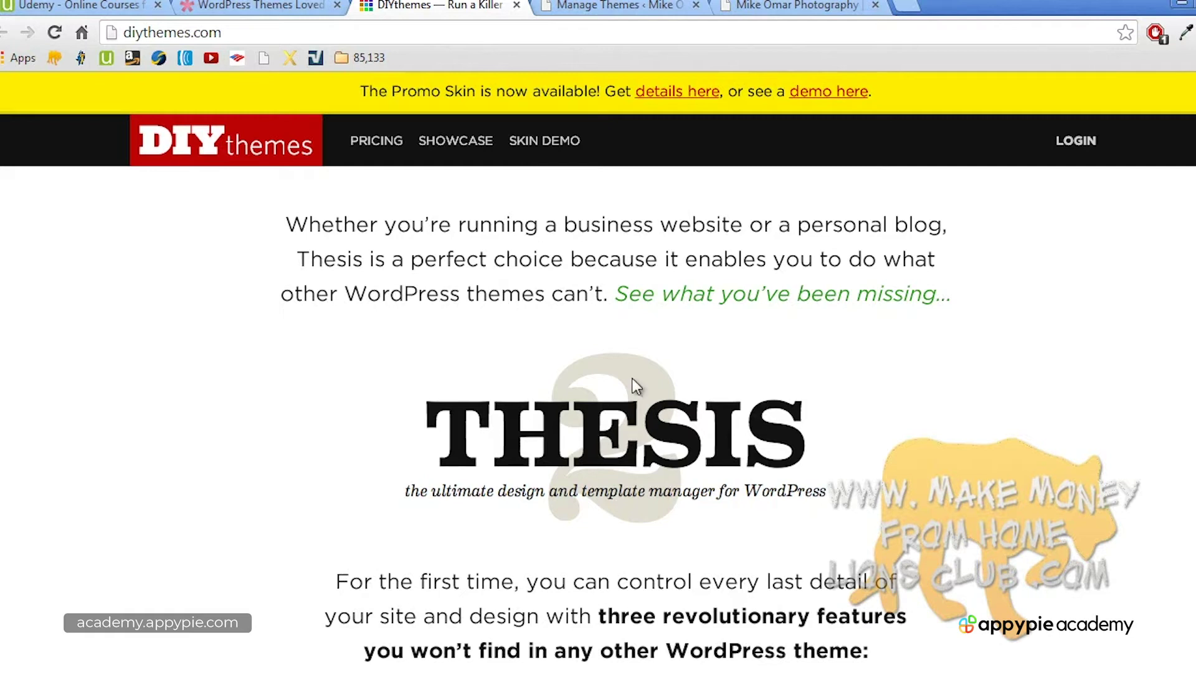
Step: Return to the Elegant Themes home page and examine its featured theme previews
left_click(283, 5)
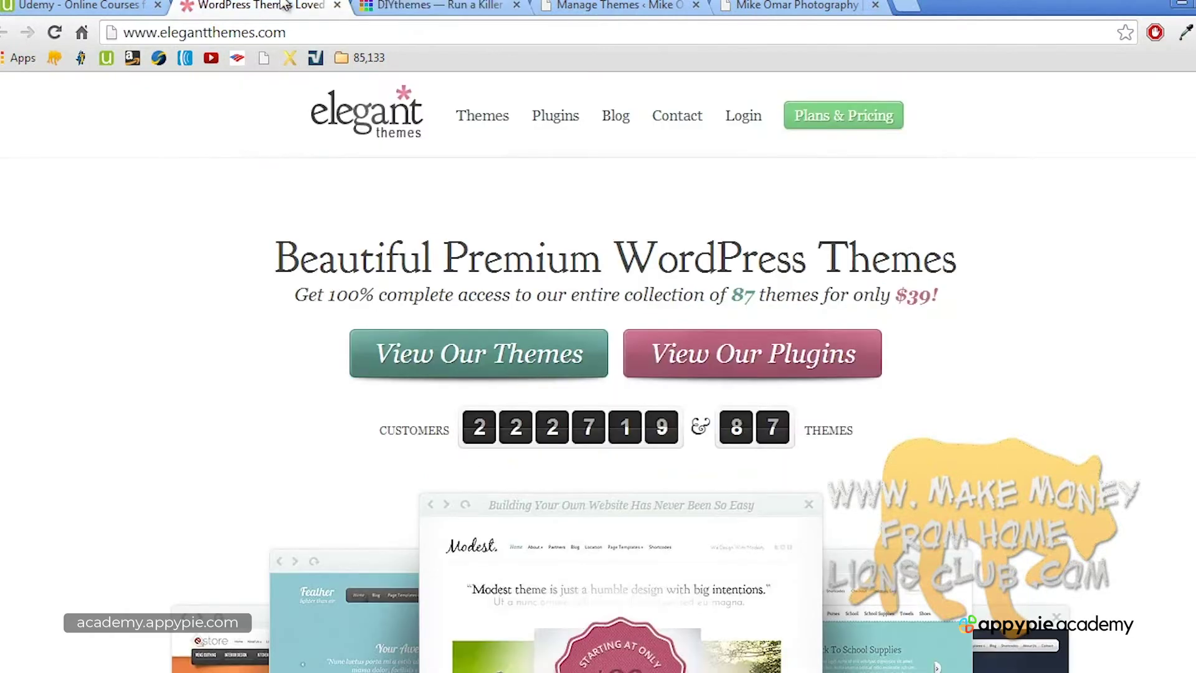
key("Down")
key("Down")
key("Down")
key("Down")
key("Down")
key("Down")
key("Down")
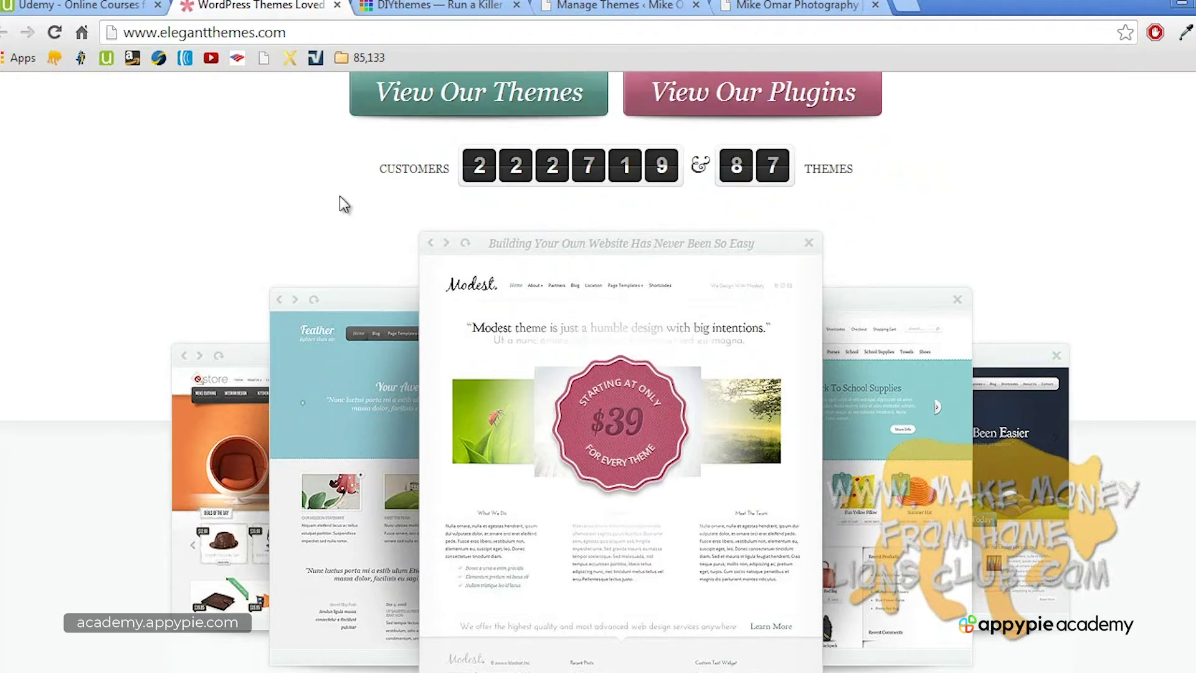
scroll(347, 267, "up", 4)
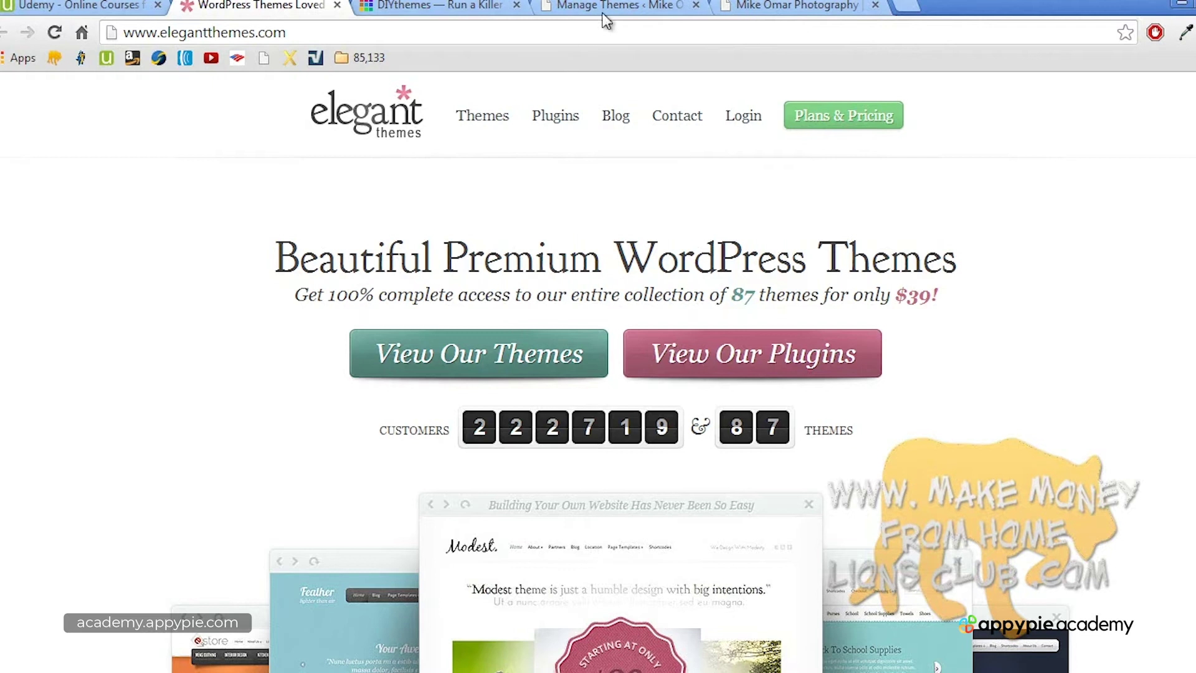
Step: Check the photography site's current look, return to Elegant Themes and dismiss the Windows color scheme notification
left_click(788, 5)
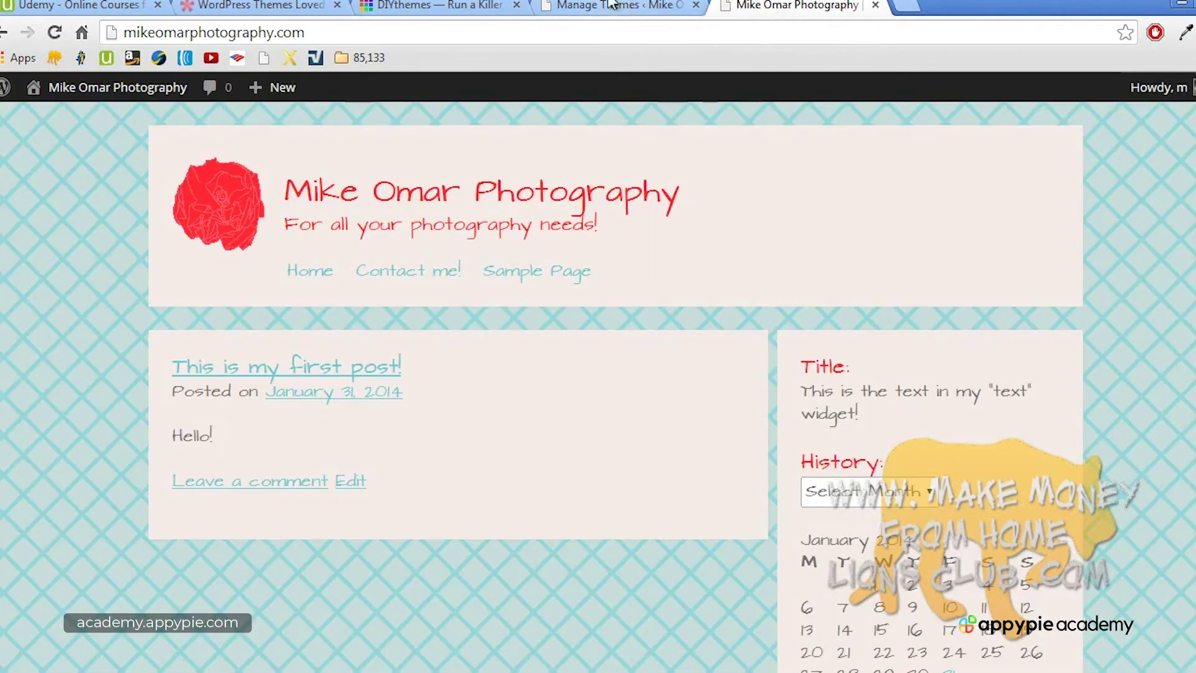
left_click(265, 6)
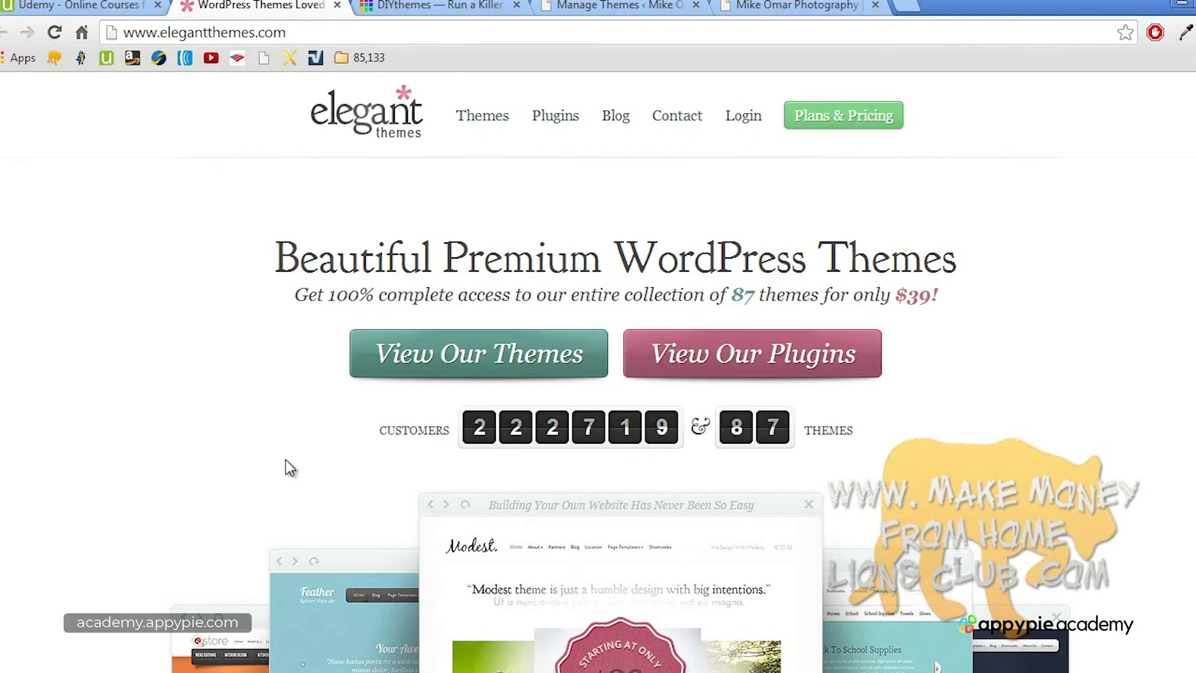
left_click(373, 672)
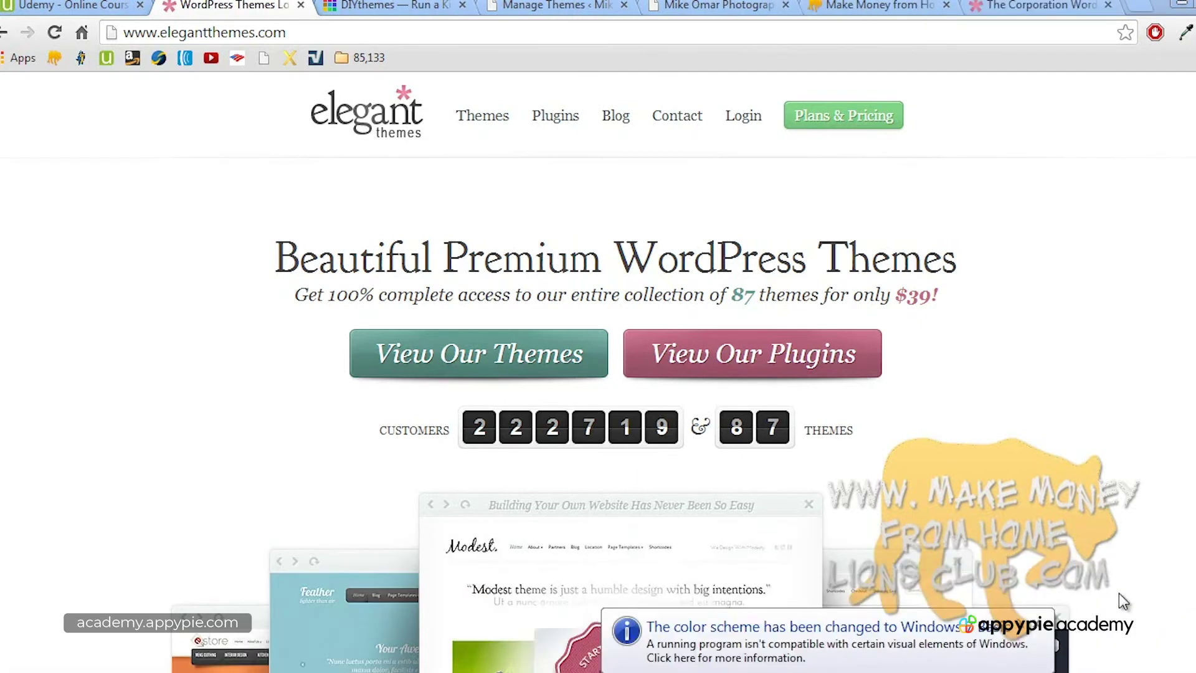
left_click(1047, 628)
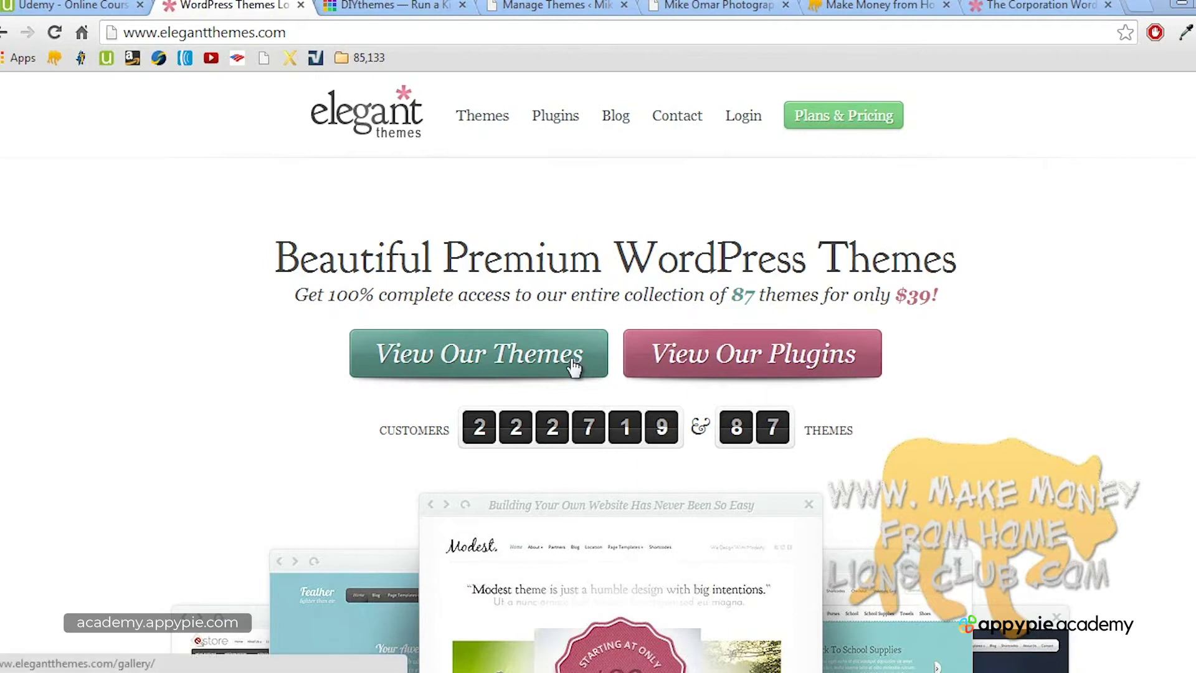
Step: Browse the Elegant Themes gallery of all themes and open the DeepFocus theme's page
left_click(498, 357)
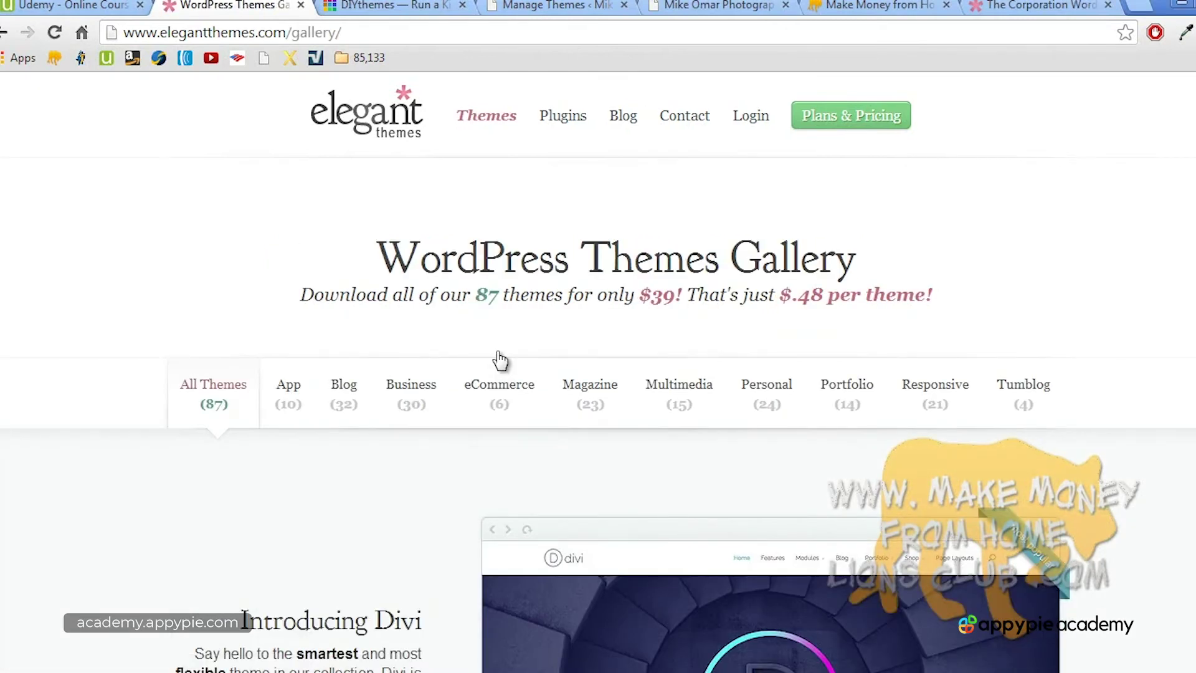
scroll(499, 360, "down", 5)
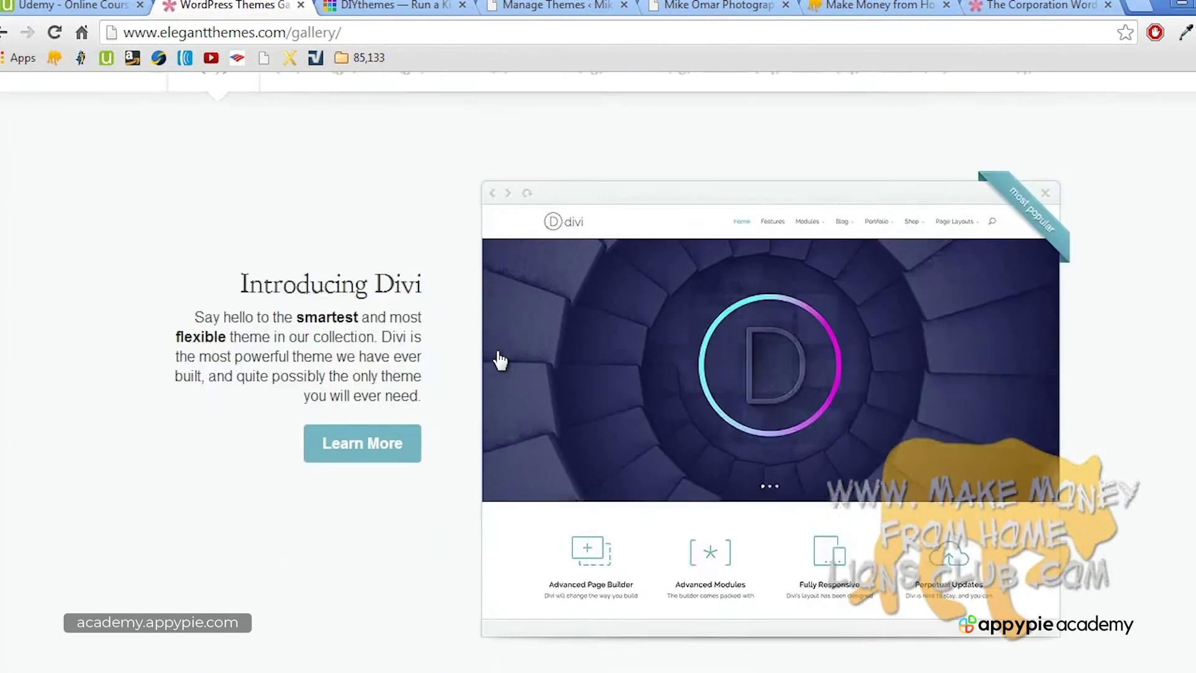
scroll(499, 360, "down", 10)
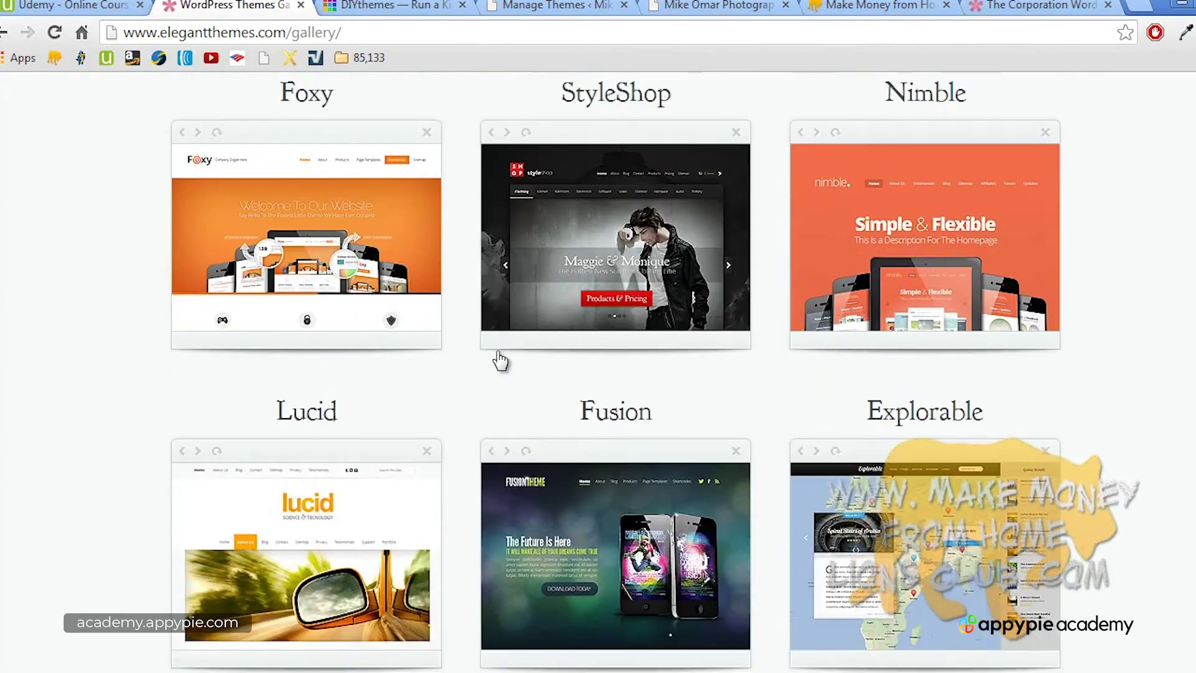
scroll(499, 360, "down", 4)
scroll(499, 360, "down", 15)
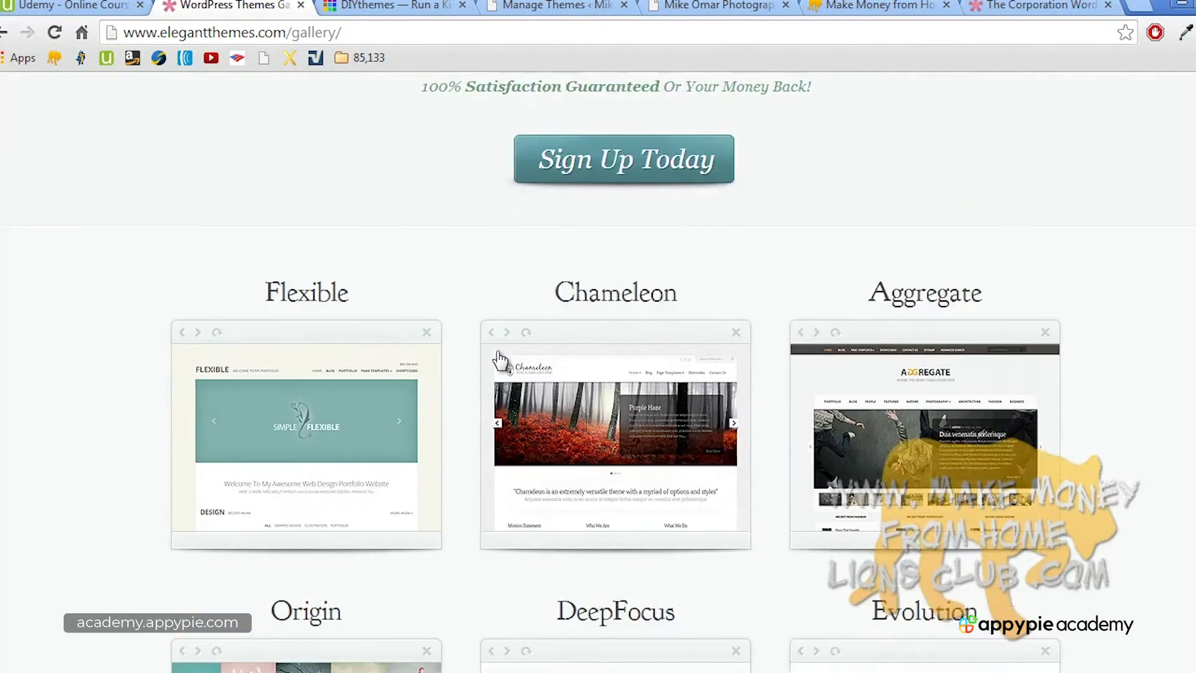
scroll(499, 360, "up", 3)
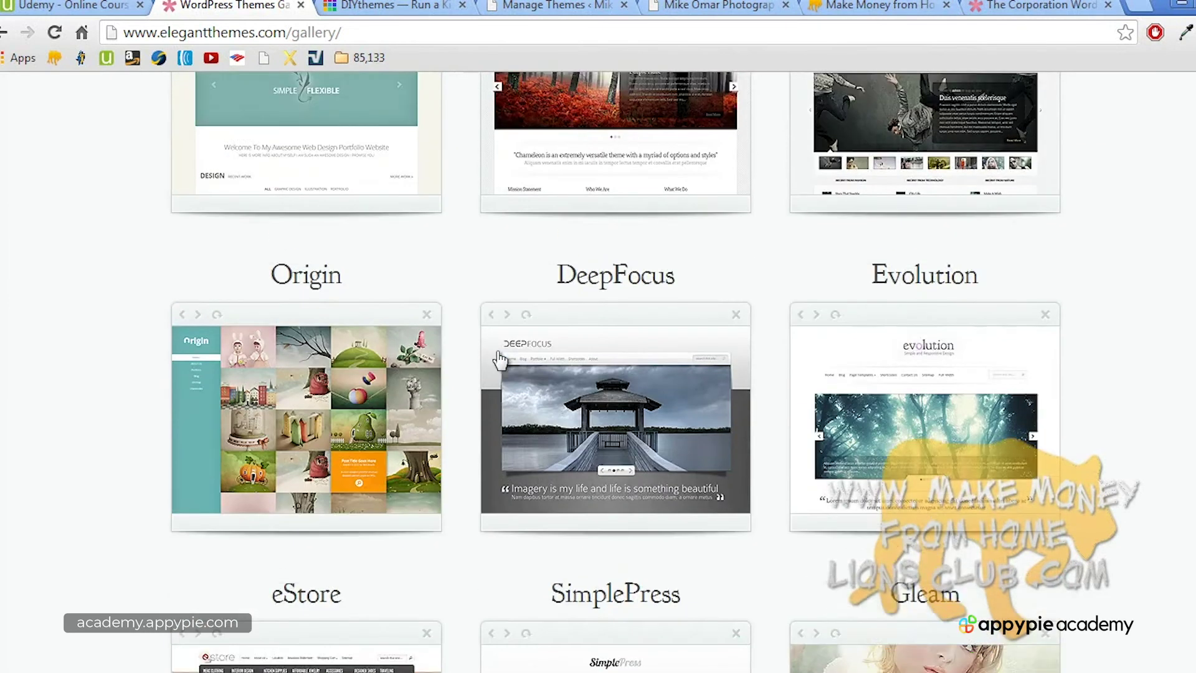
scroll(499, 360, "down", 3)
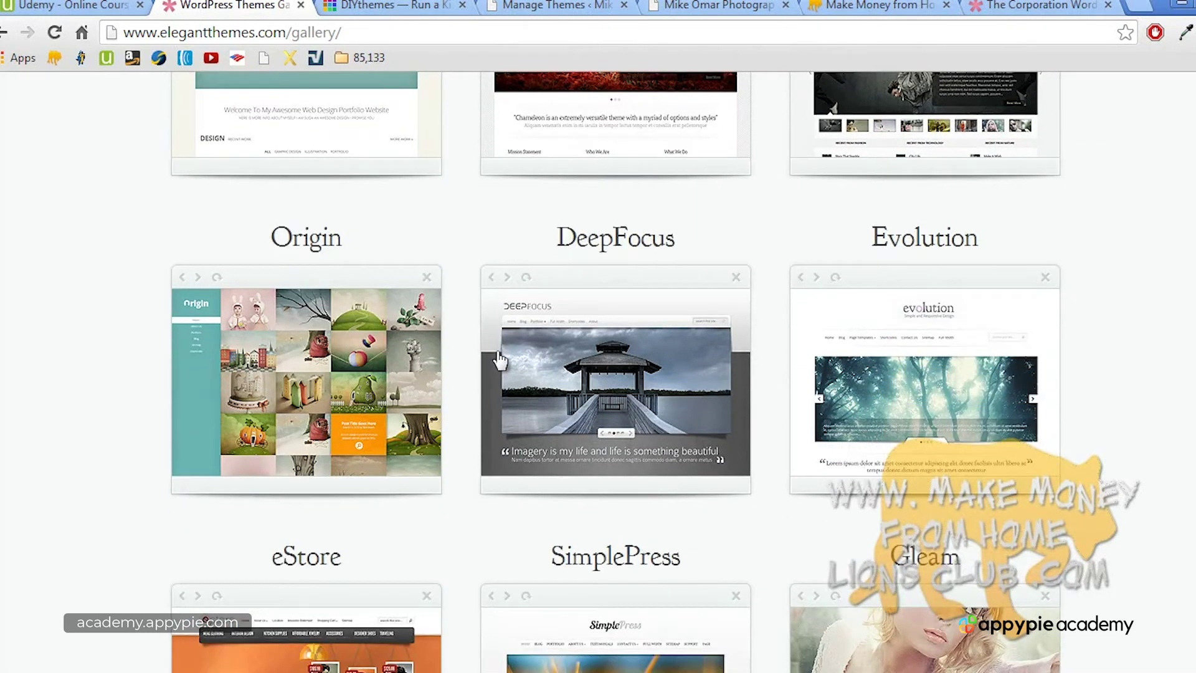
left_click(617, 365)
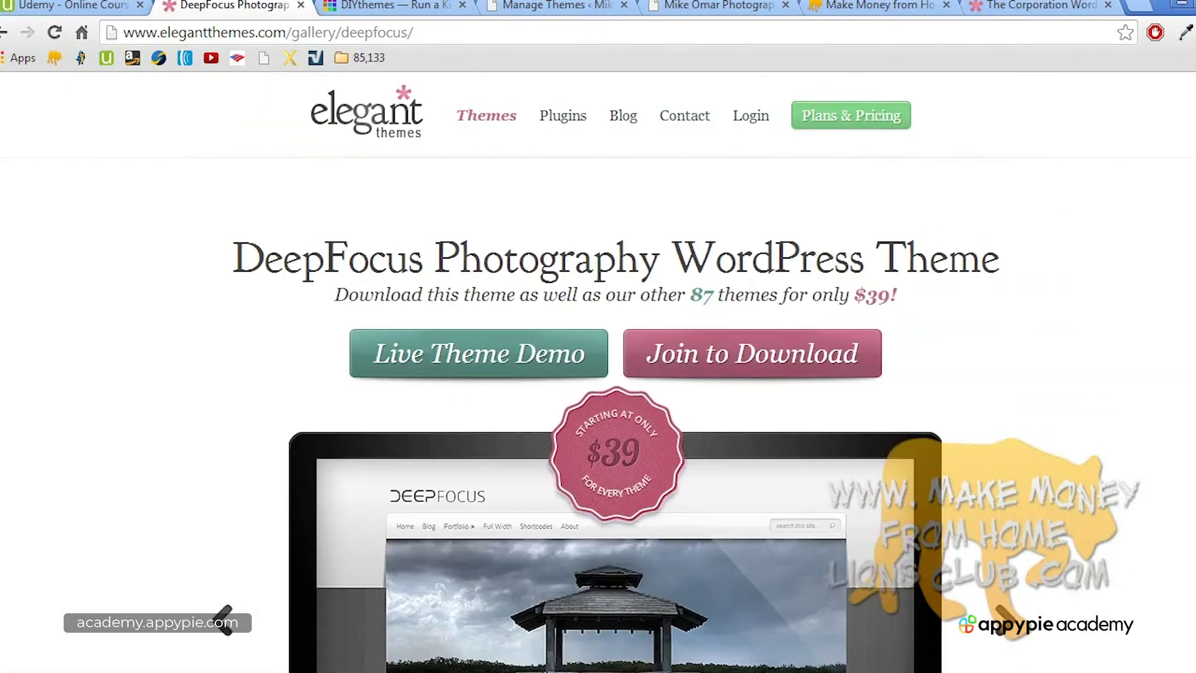
Step: Examine the DeepFocus Photography theme page, covering the preview, description, feature list and colour schemes
scroll(598, 374, "down", 5)
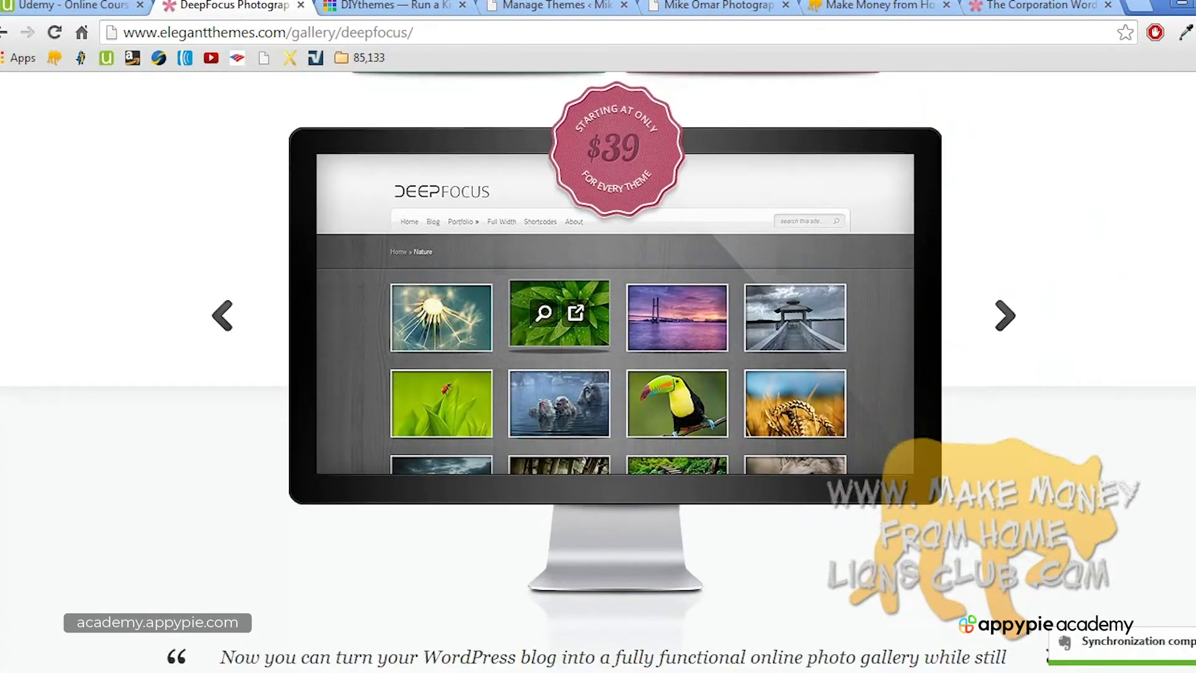
scroll(559, 305, "down", 7)
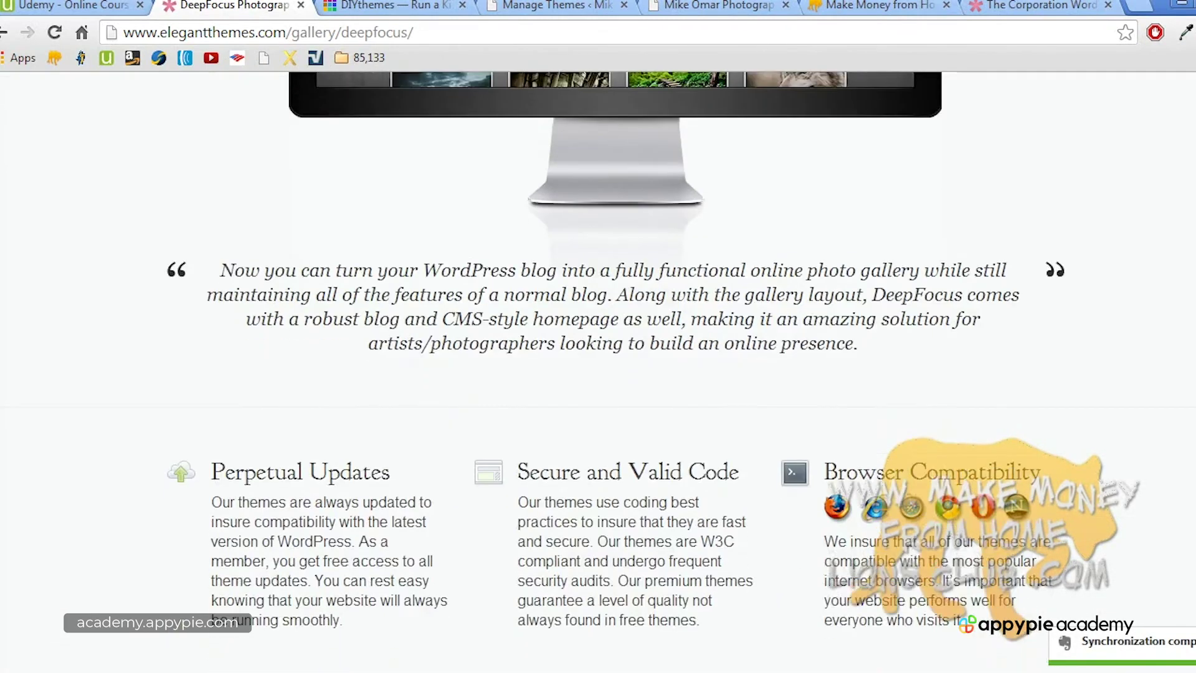
scroll(598, 374, "down", 7)
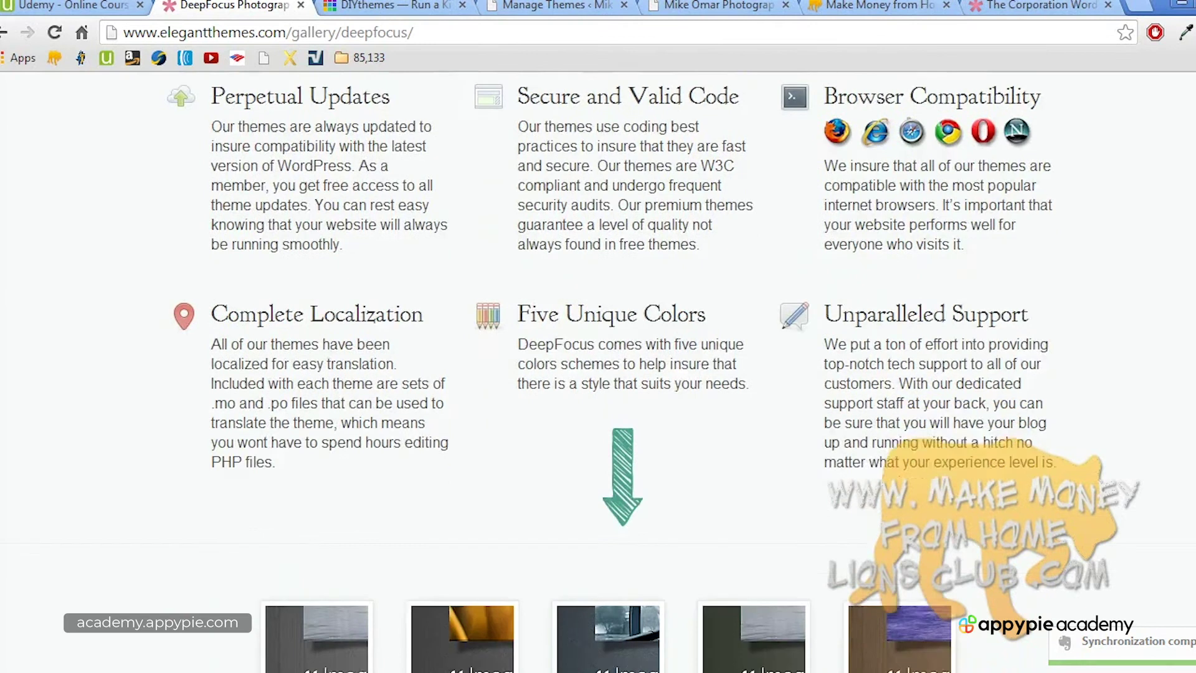
scroll(598, 374, "up", 3)
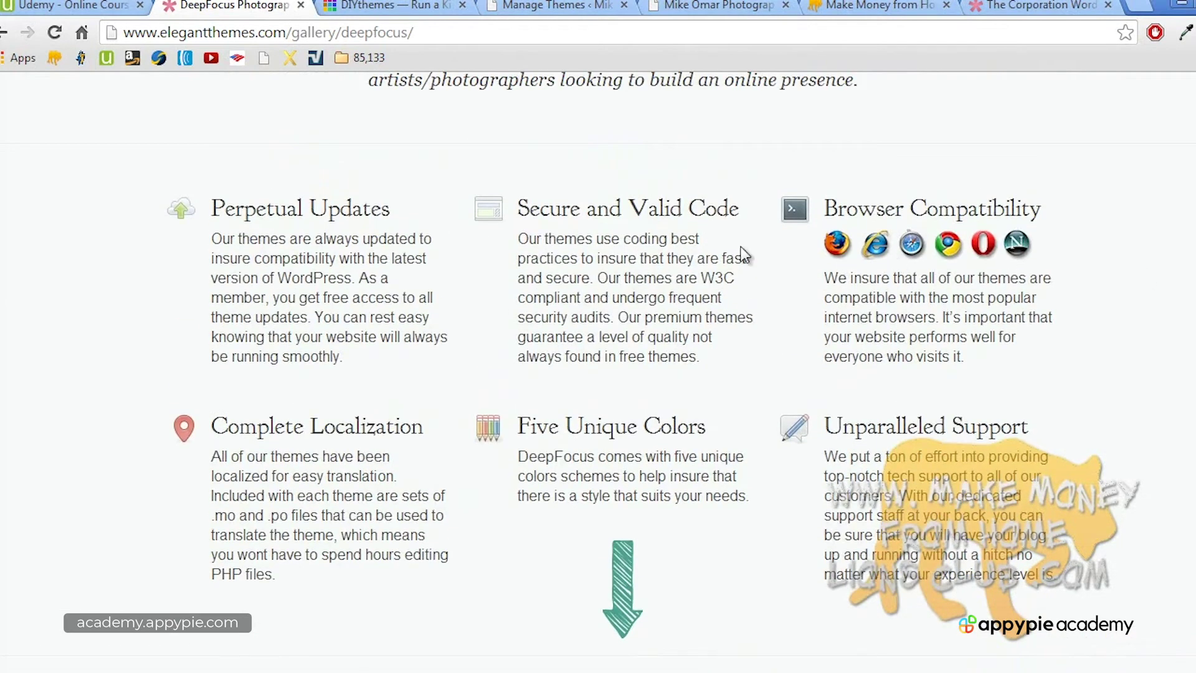
scroll(748, 258, "up", 10)
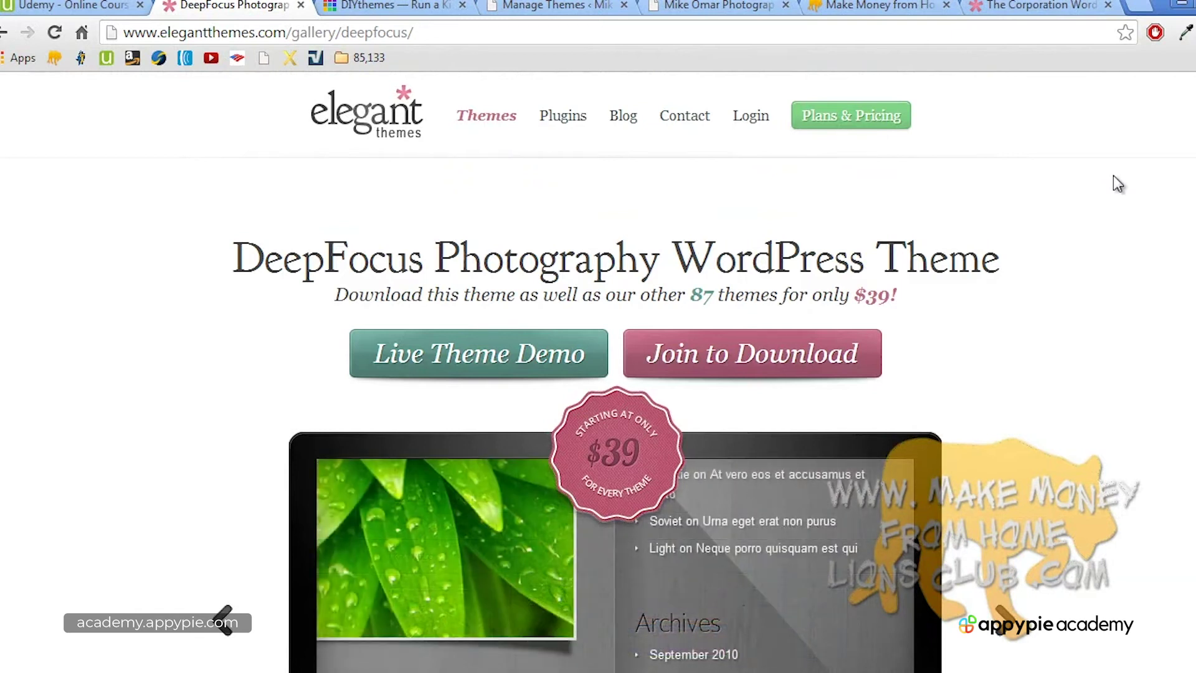
scroll(598, 374, "down", 15)
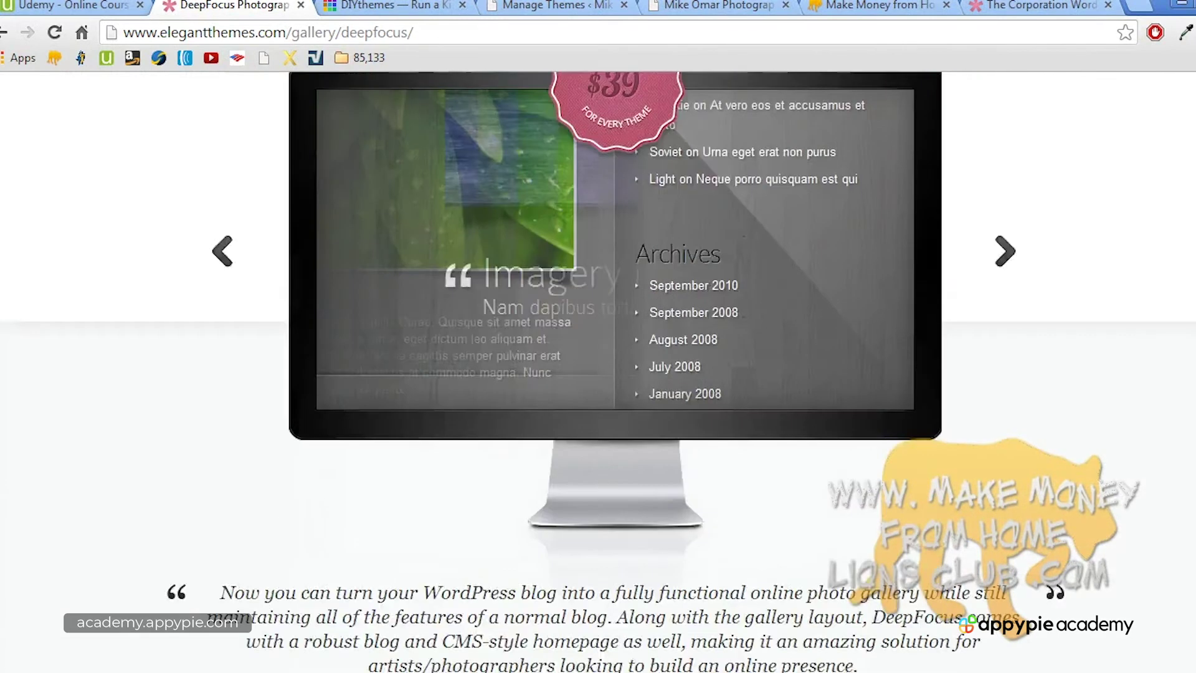
scroll(599, 374, "down", 5)
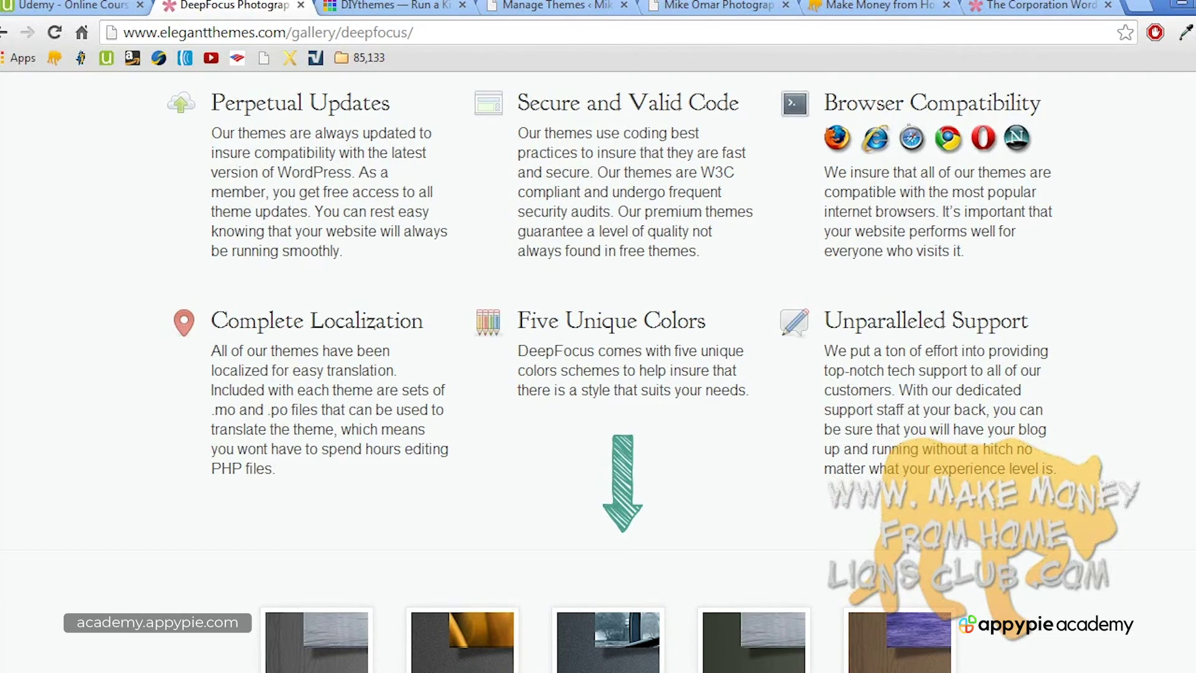
scroll(598, 372, "up", 10)
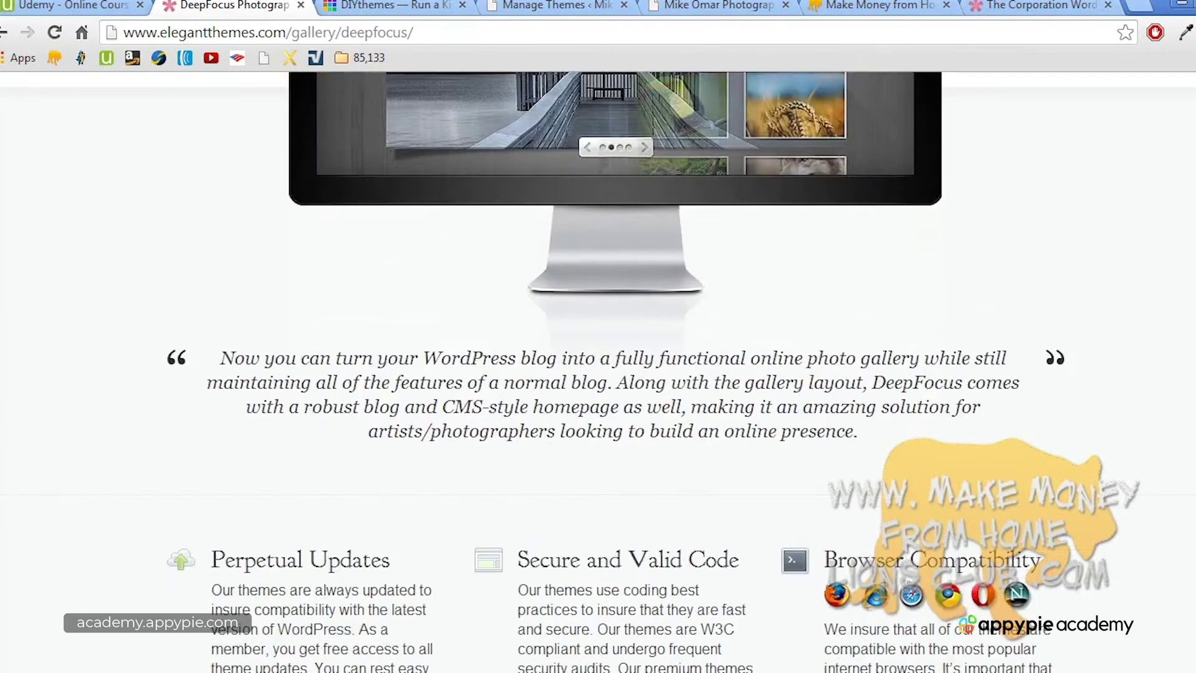
scroll(598, 372, "down", 6)
scroll(598, 372, "down", 15)
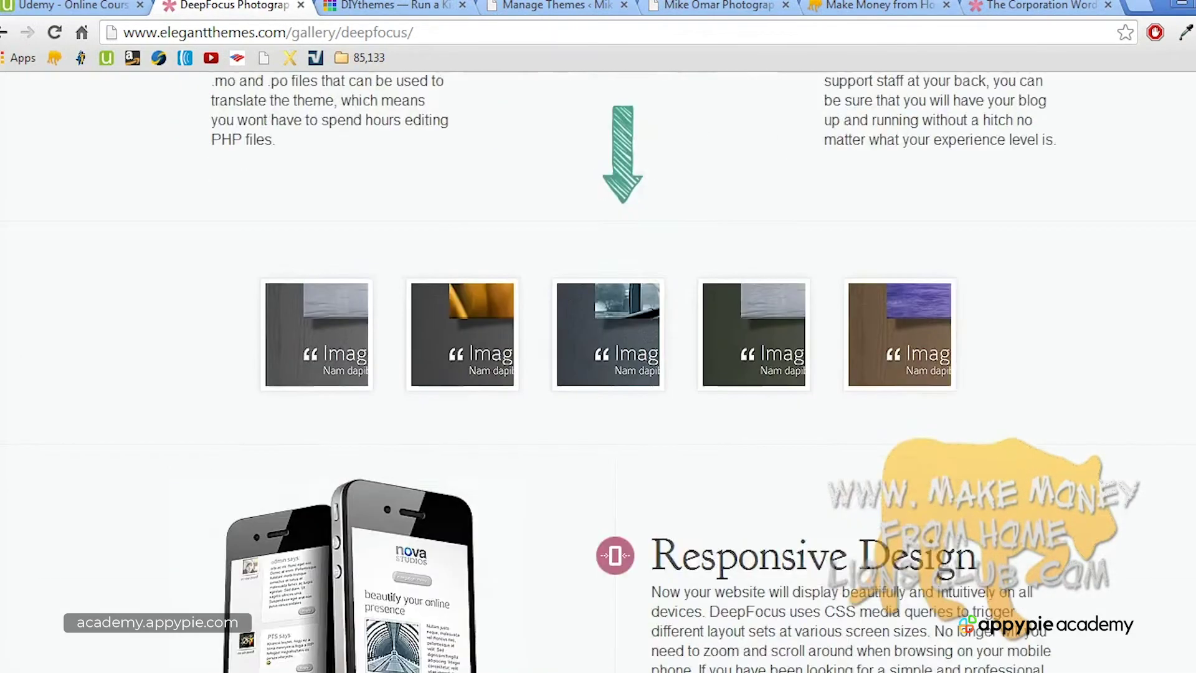
scroll(598, 372, "down", 3)
scroll(598, 372, "up", 12)
scroll(598, 372, "up", 10)
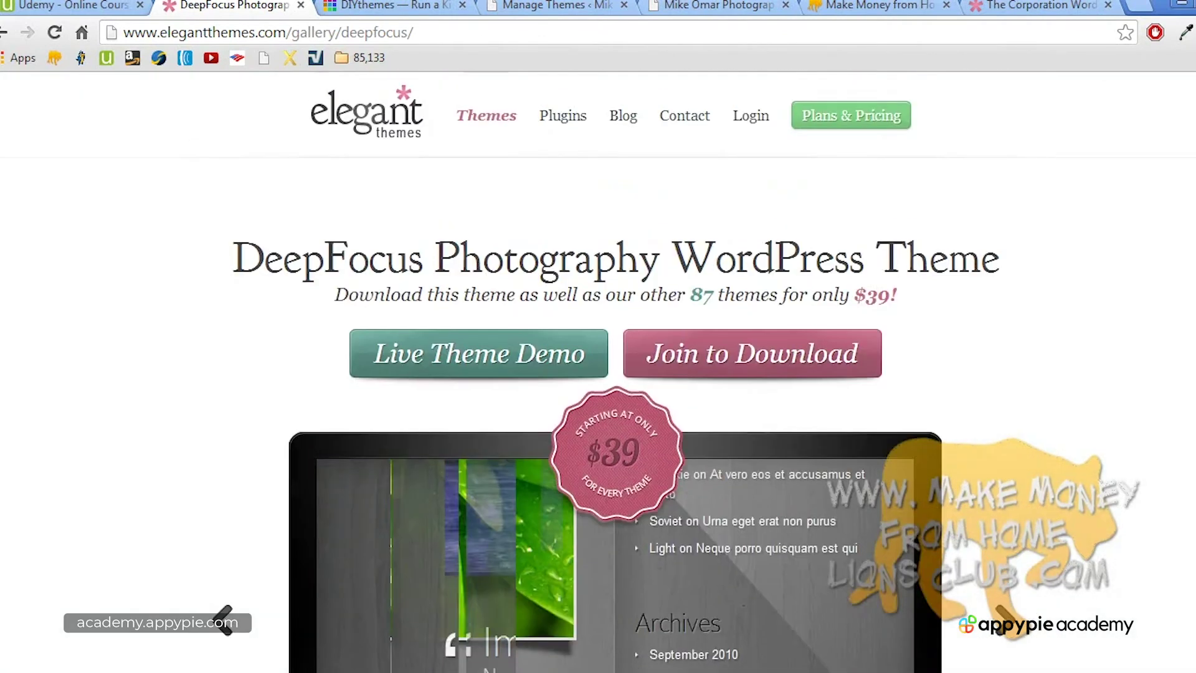
Step: Look over the Make Money from Home LIONS CLUB homepage as an example of a finished site
left_click(911, 16)
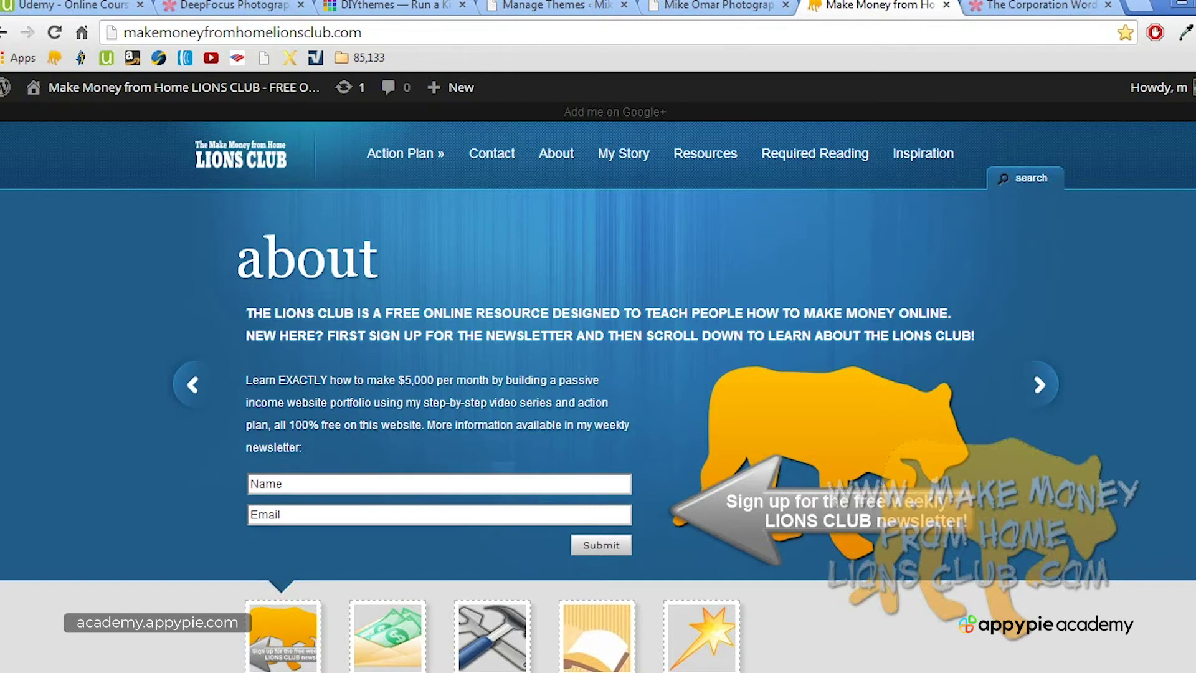
scroll(598, 386, "down", 15)
scroll(598, 387, "up", 2)
scroll(599, 387, "up", 15)
Step: Review The Corporation theme page's features and options, and enlarge the preview of the blue colour scheme with the black header
left_click(1042, 6)
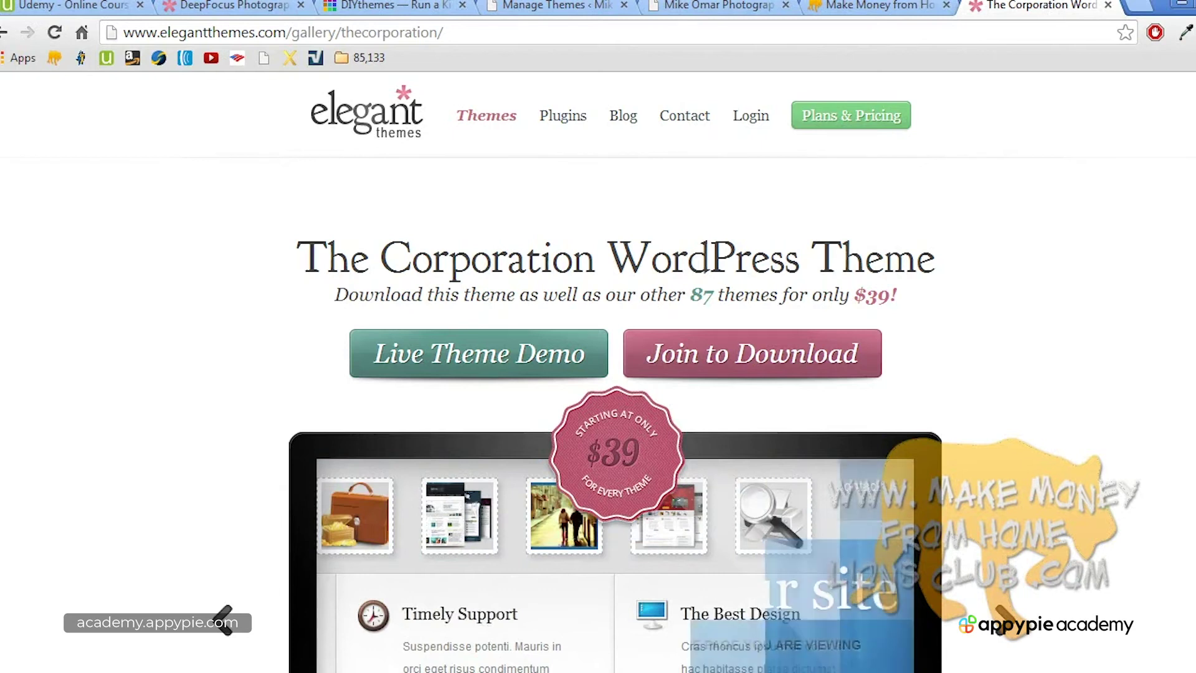
scroll(223, 620, "down", 3)
scroll(598, 374, "down", 1)
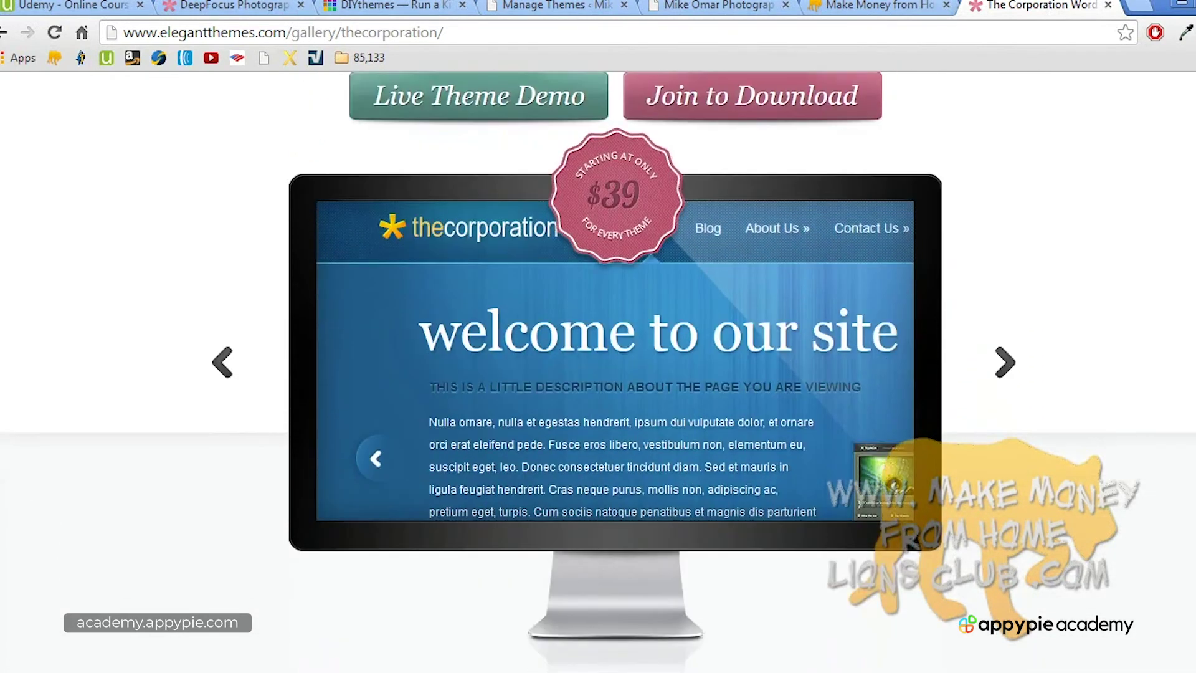
scroll(598, 374, "up", 4)
scroll(598, 372, "down", 7)
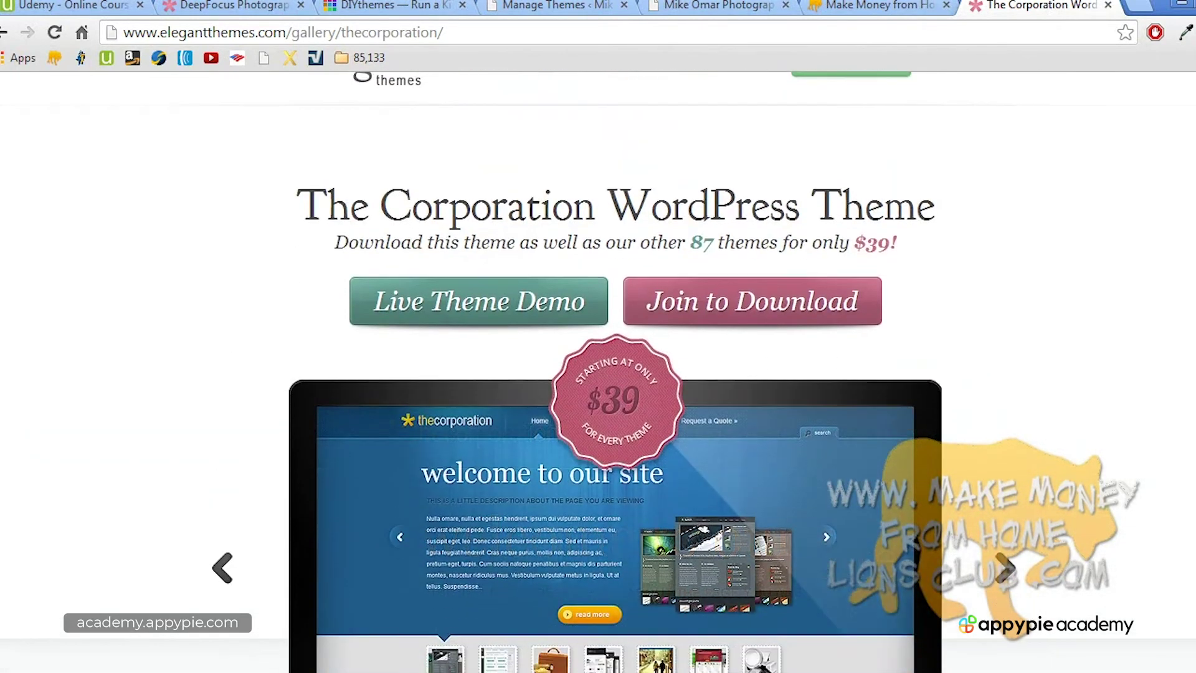
scroll(598, 372, "down", 7)
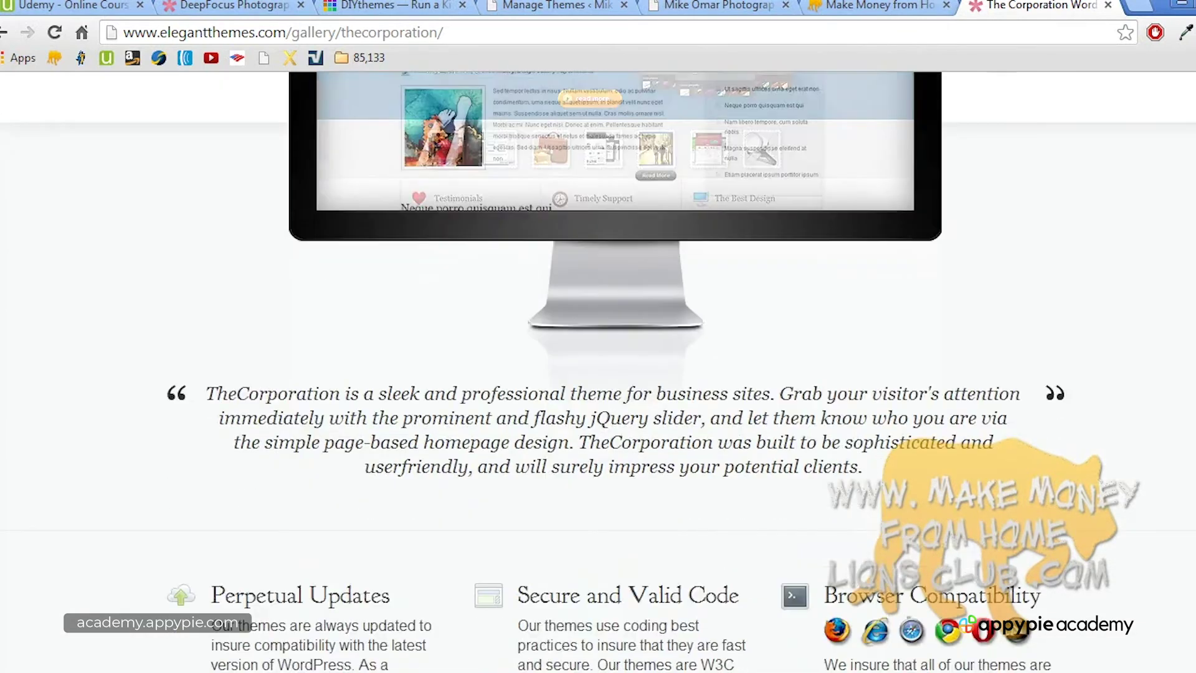
scroll(598, 372, "down", 11)
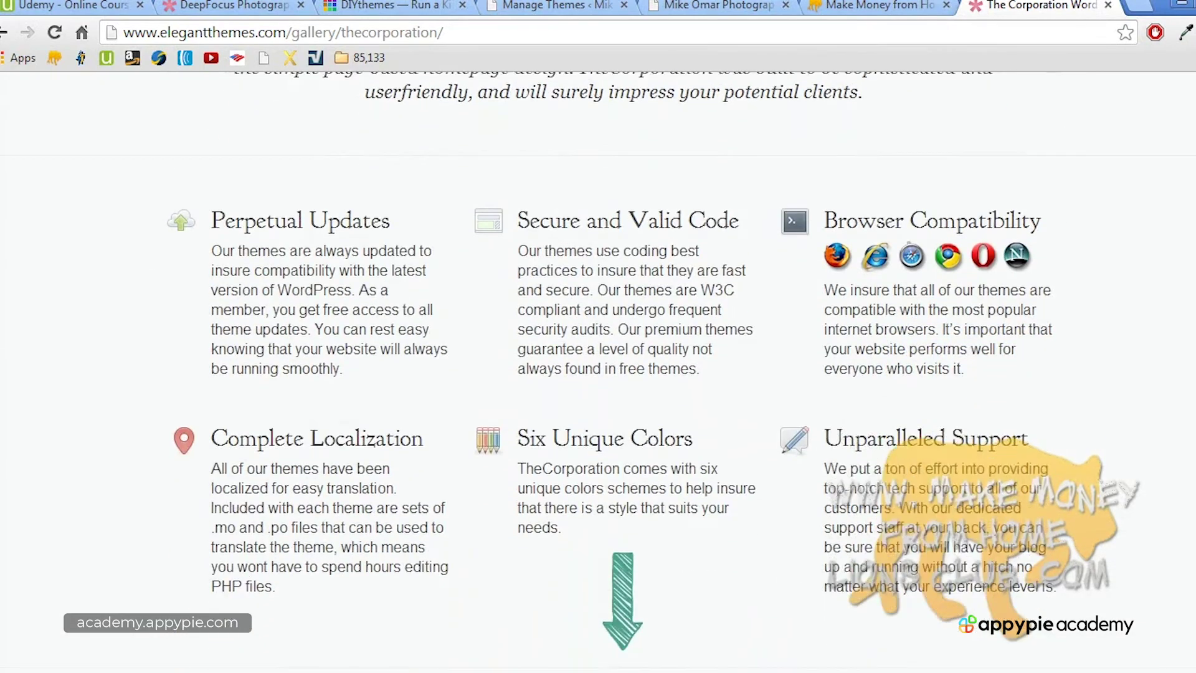
scroll(599, 372, "down", 15)
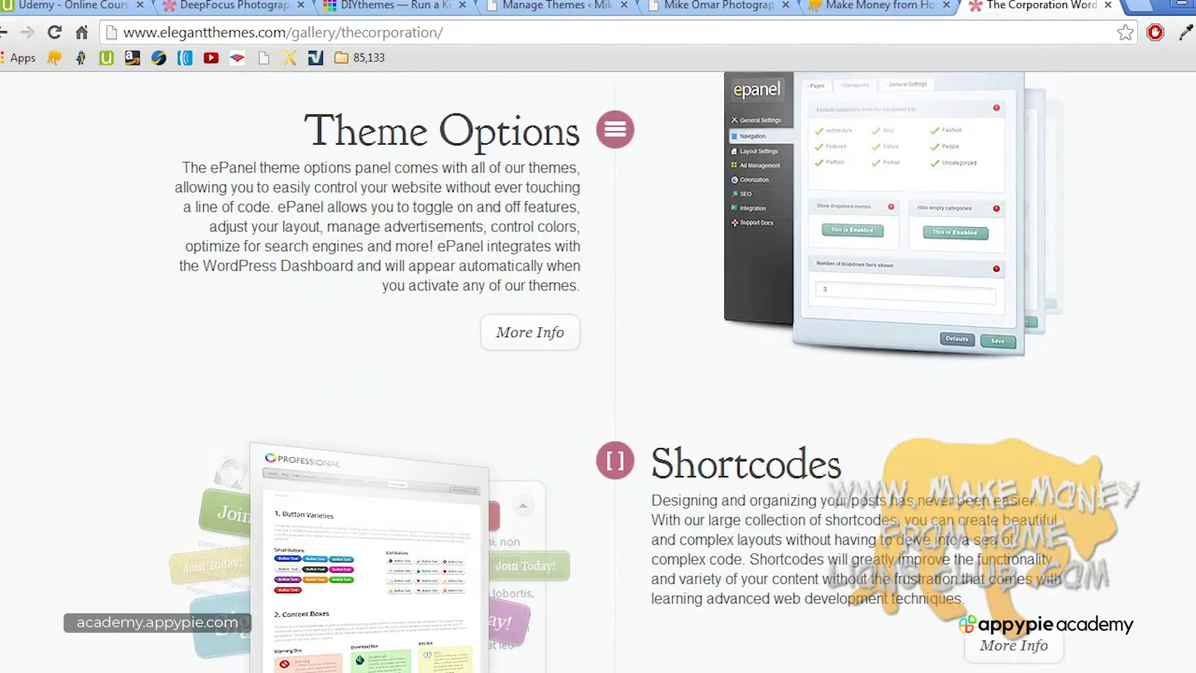
scroll(598, 372, "up", 13)
scroll(598, 372, "up", 20)
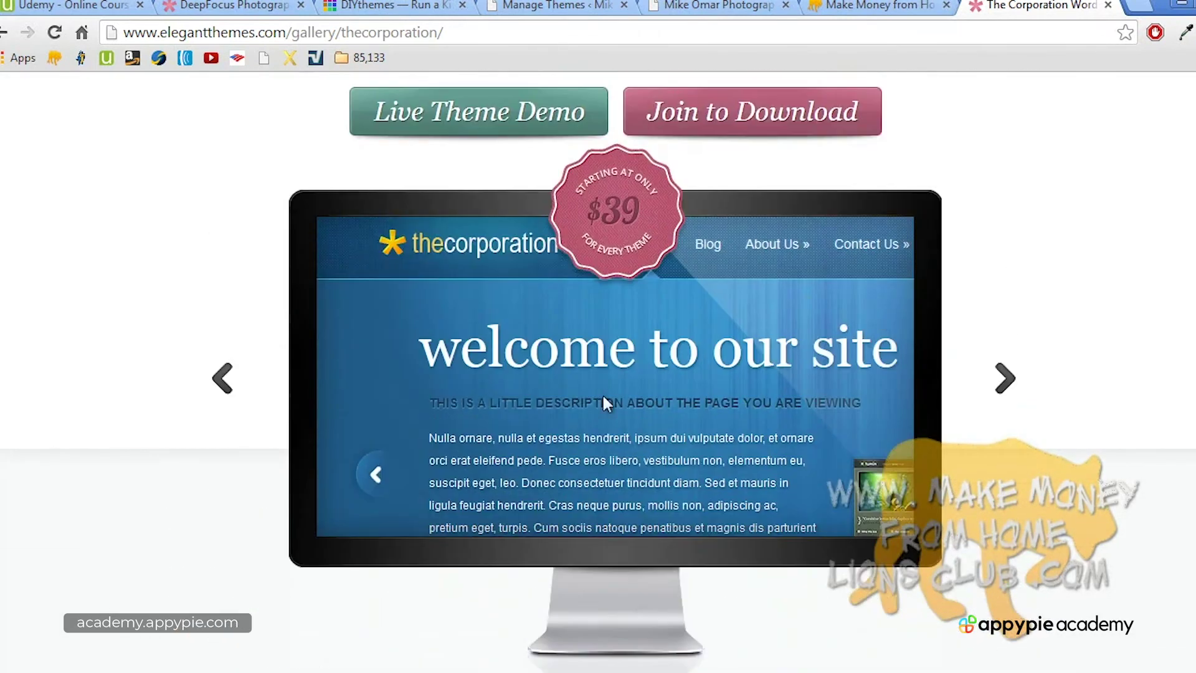
scroll(600, 319, "down", 17)
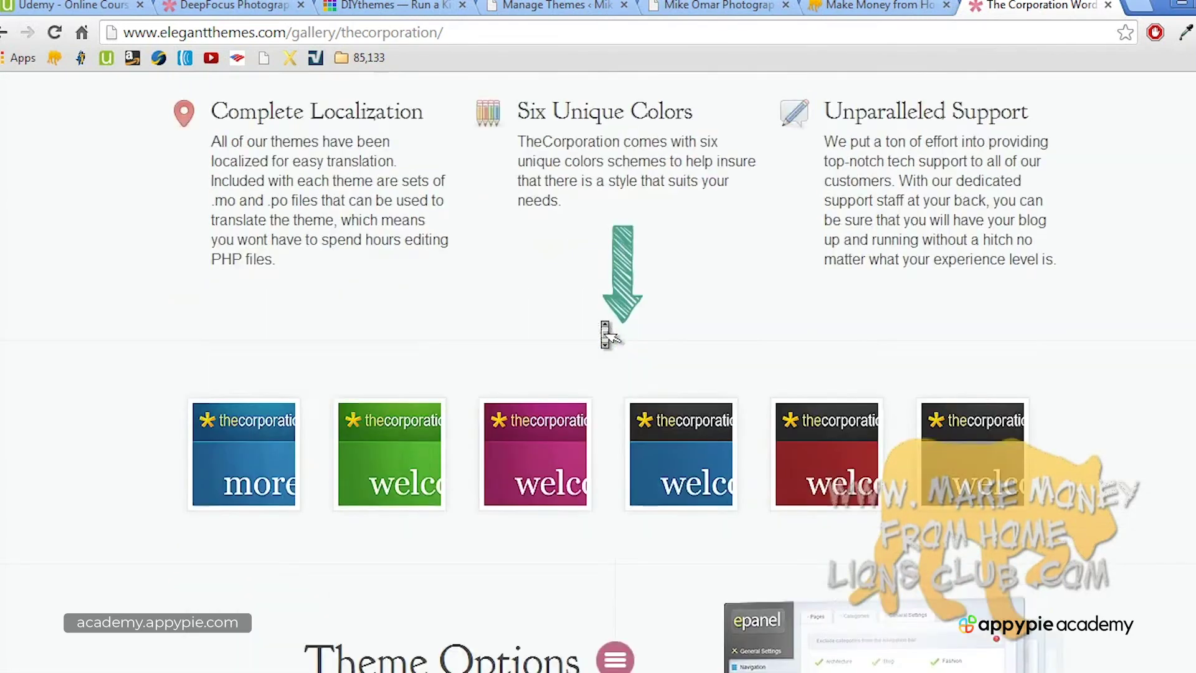
left_click(681, 356)
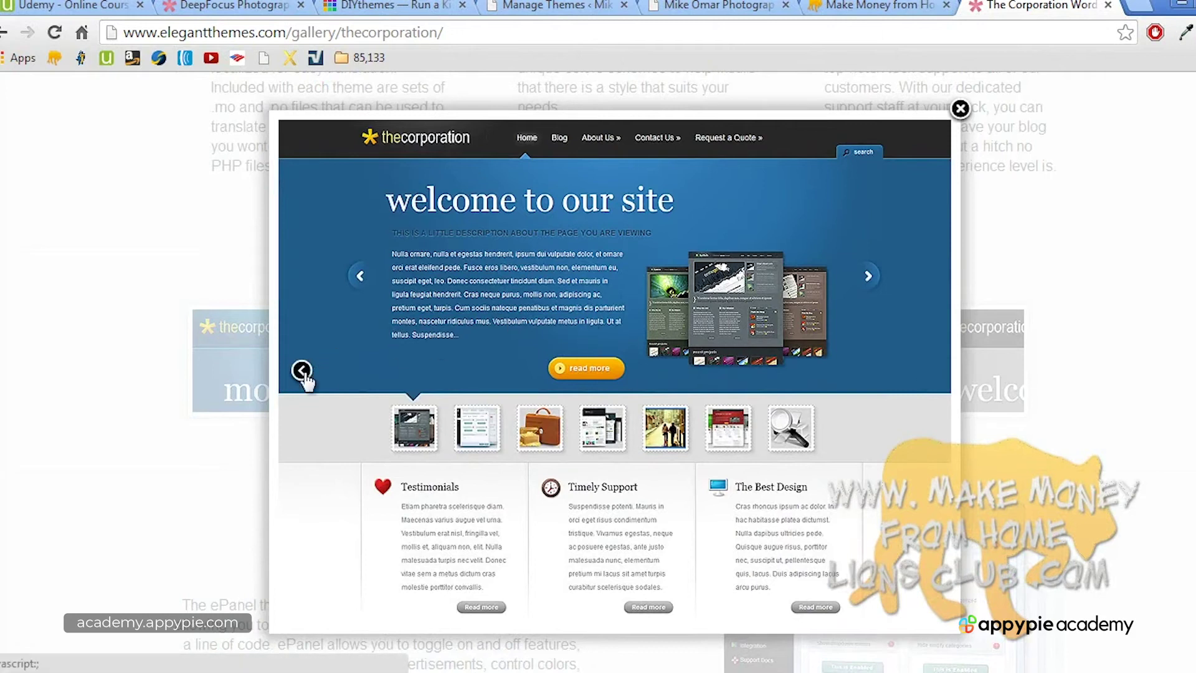
Step: Compare the LIONS CLUB site's layout with the enlarged colour scheme preview of The Corporation theme
left_click(843, 10)
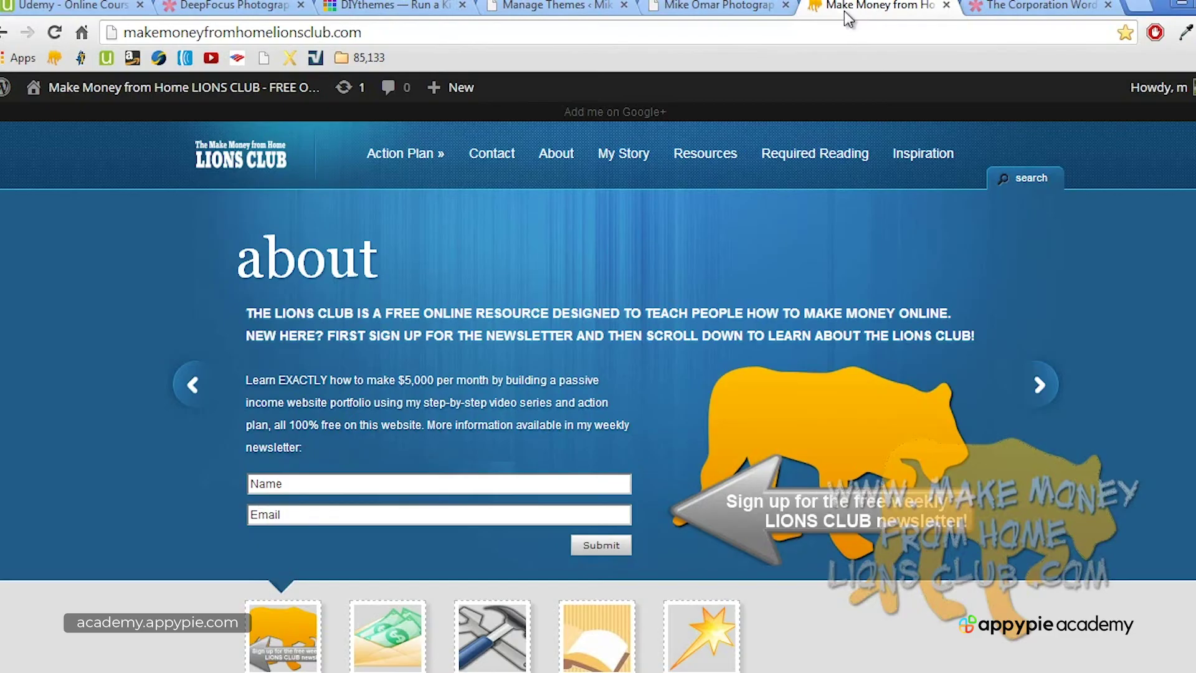
scroll(663, 218, "down", 5)
scroll(664, 222, "down", 15)
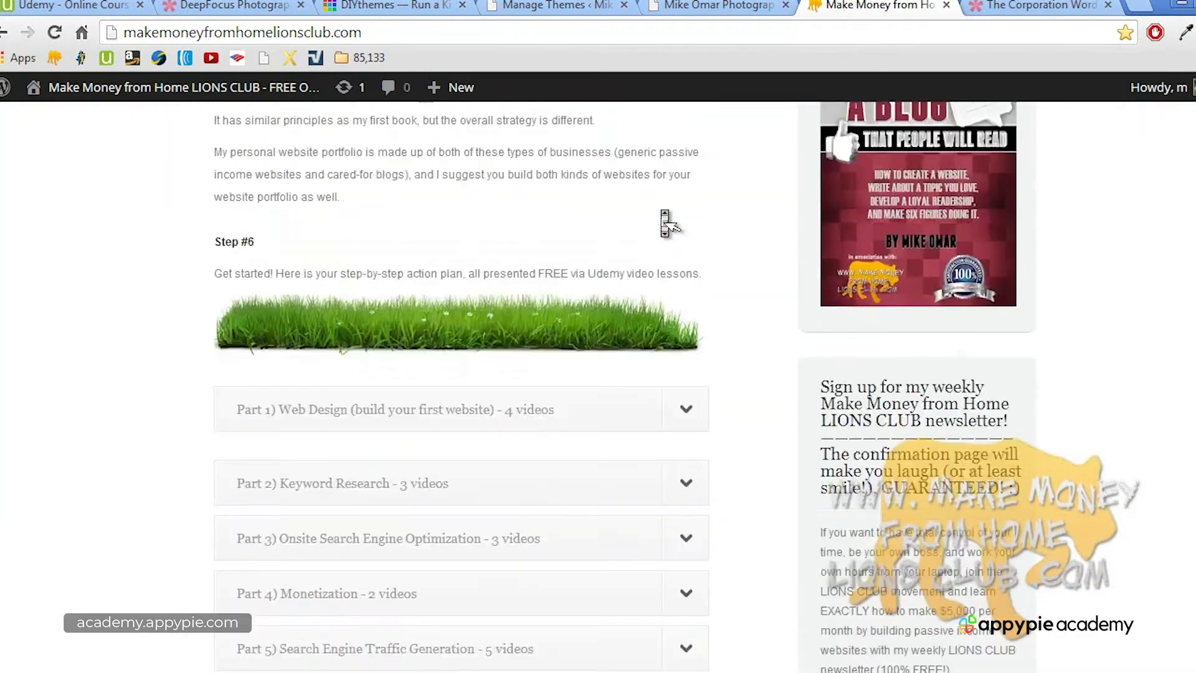
scroll(664, 223, "up", 8)
scroll(665, 223, "up", 10)
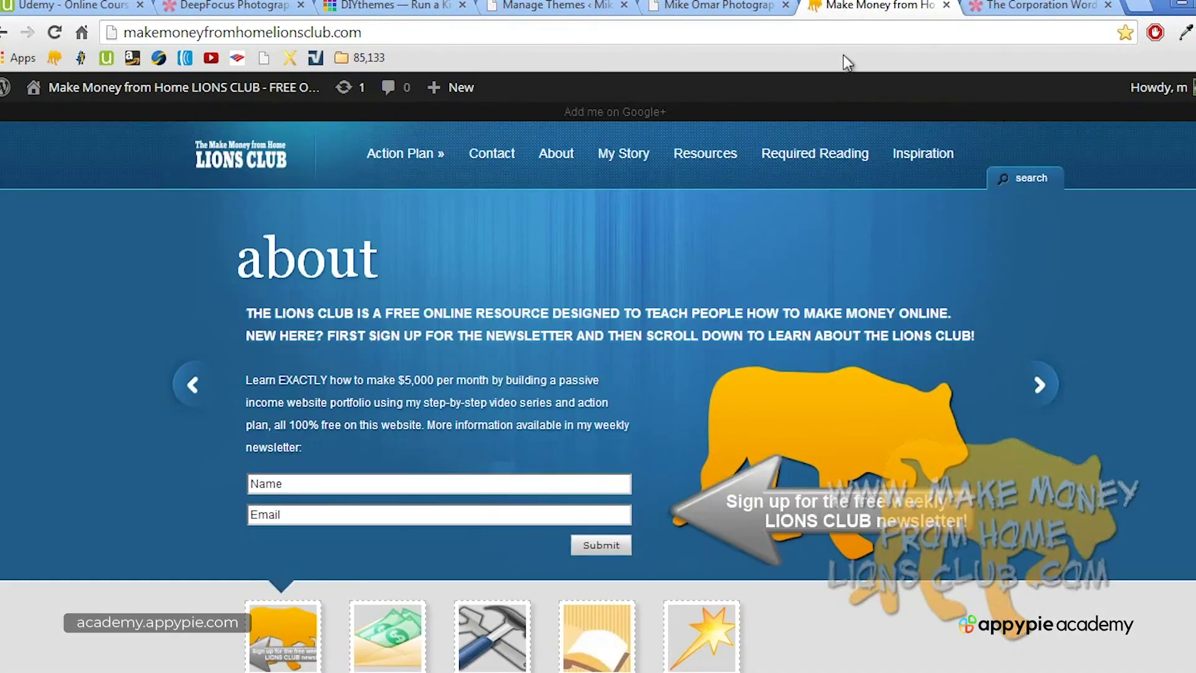
left_click(1039, 6)
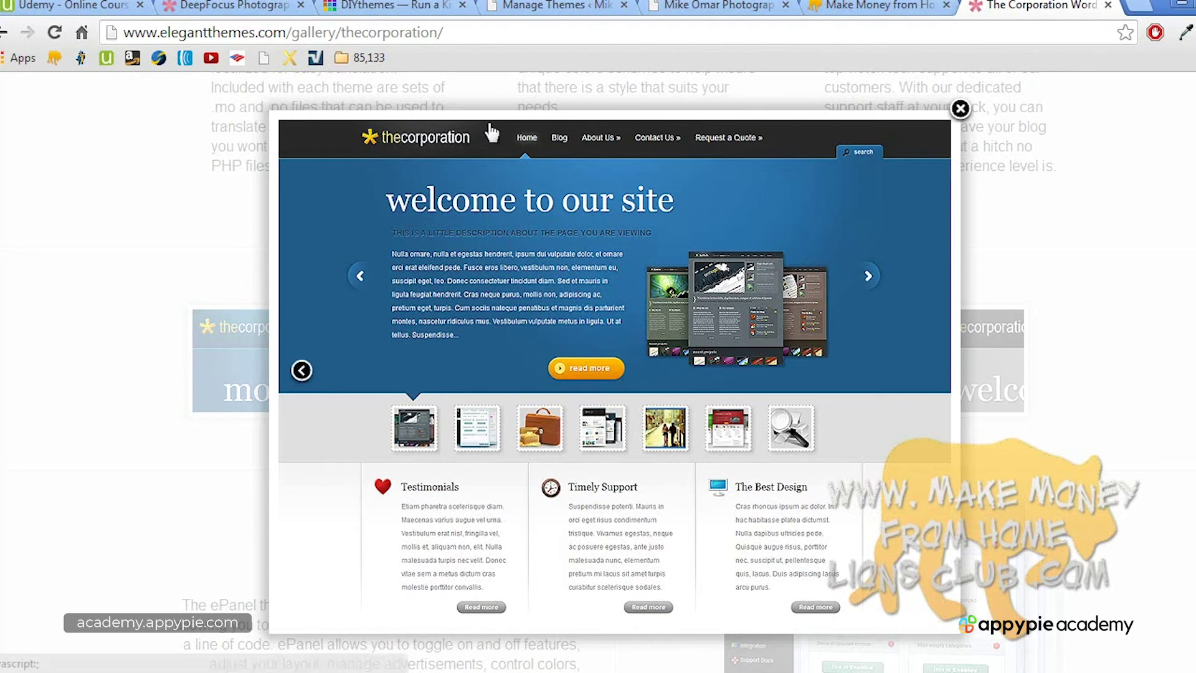
Step: Open the full WordPress Themes Gallery from the DeepFocus page and browse its first page of themes
left_click(234, 6)
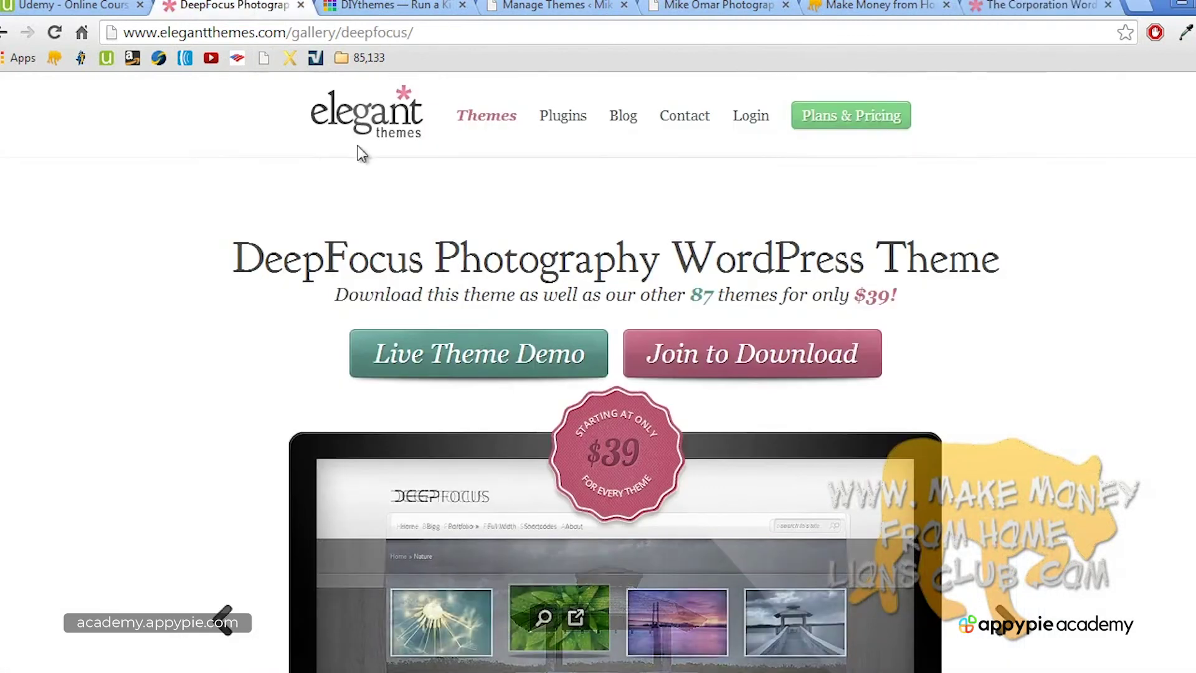
left_click(476, 126)
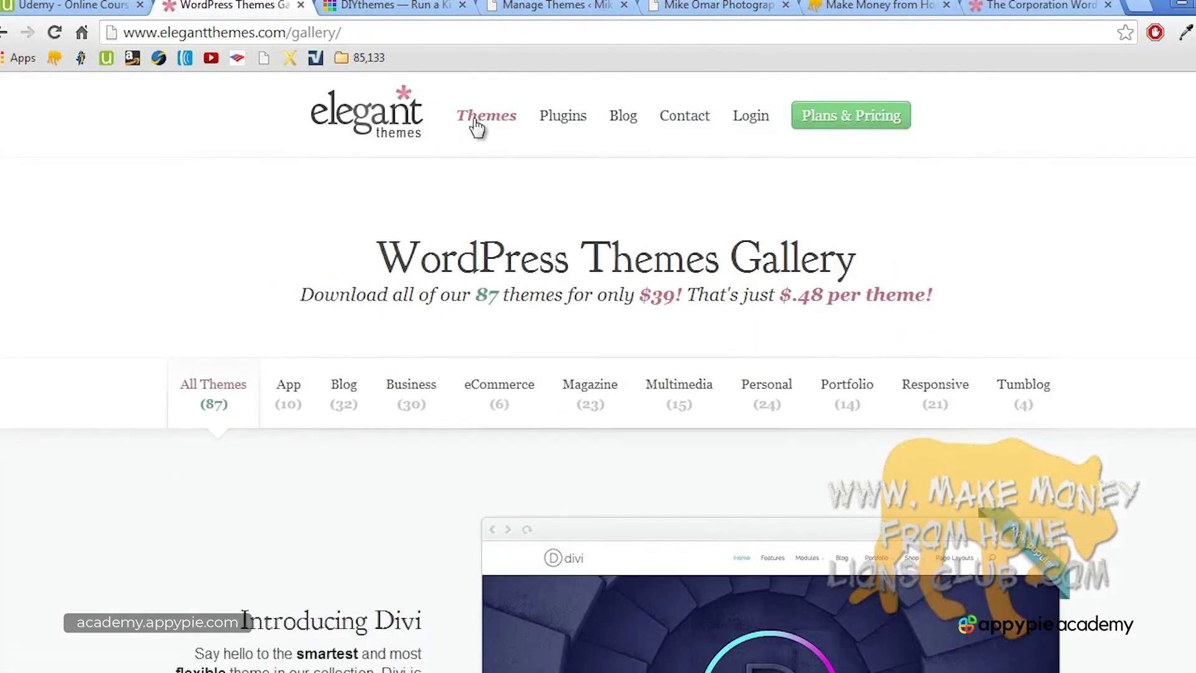
scroll(475, 126, "down", 15)
scroll(475, 126, "down", 19)
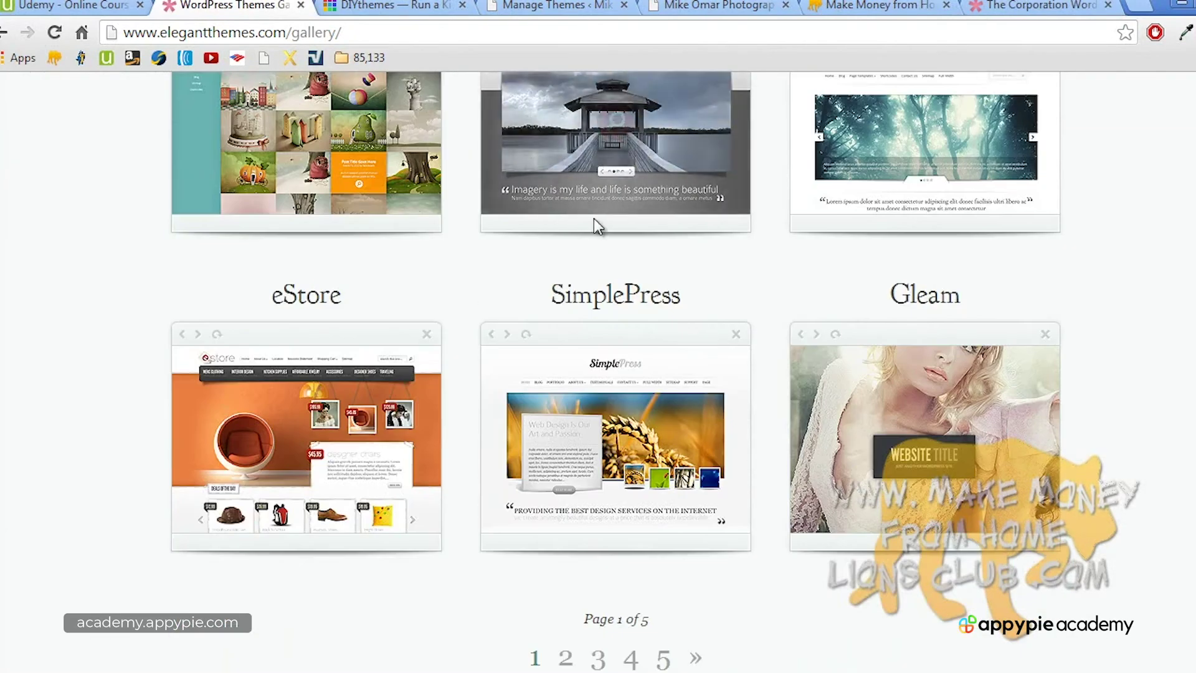
scroll(594, 218, "up", 20)
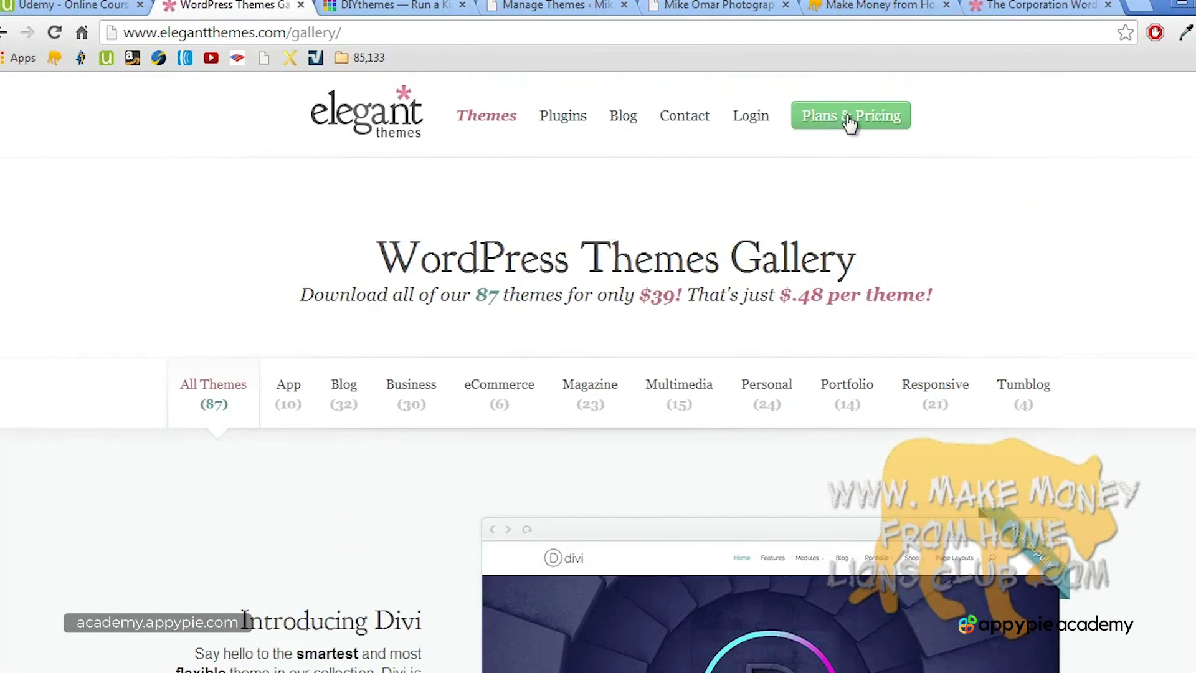
Step: Open the Elegant Themes plans and pricing, and compare the Personal, Developer and Lifetime Access plans
left_click(851, 123)
scroll(850, 124, "down", 2)
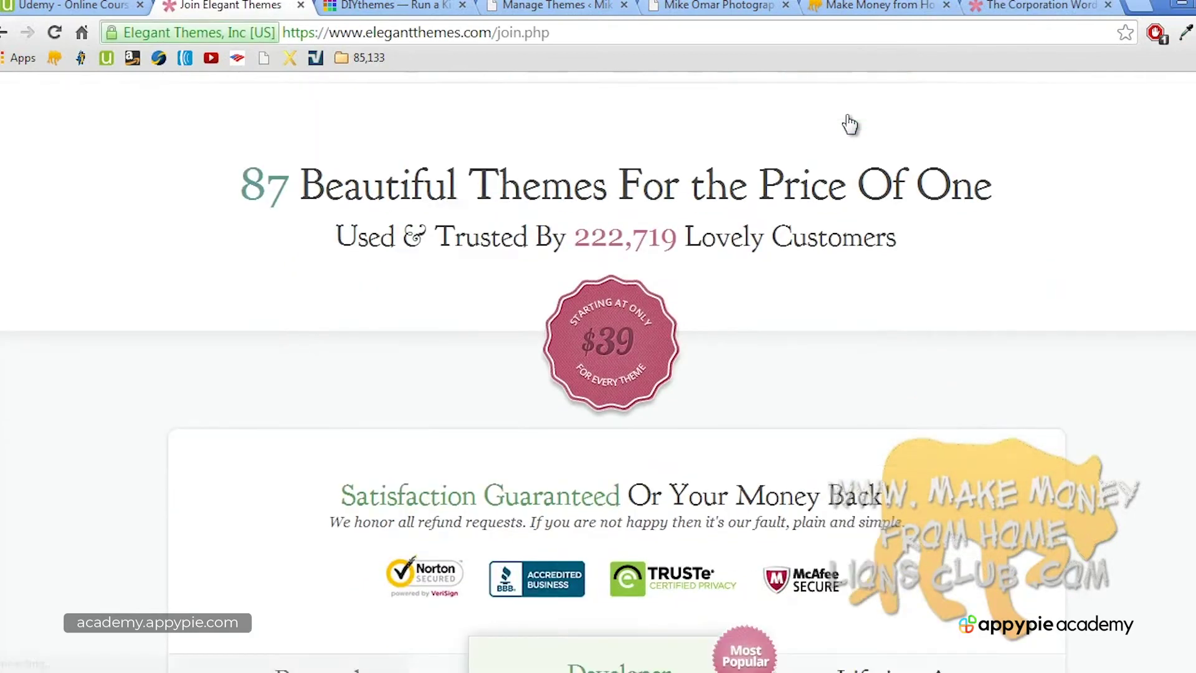
scroll(851, 123, "down", 7)
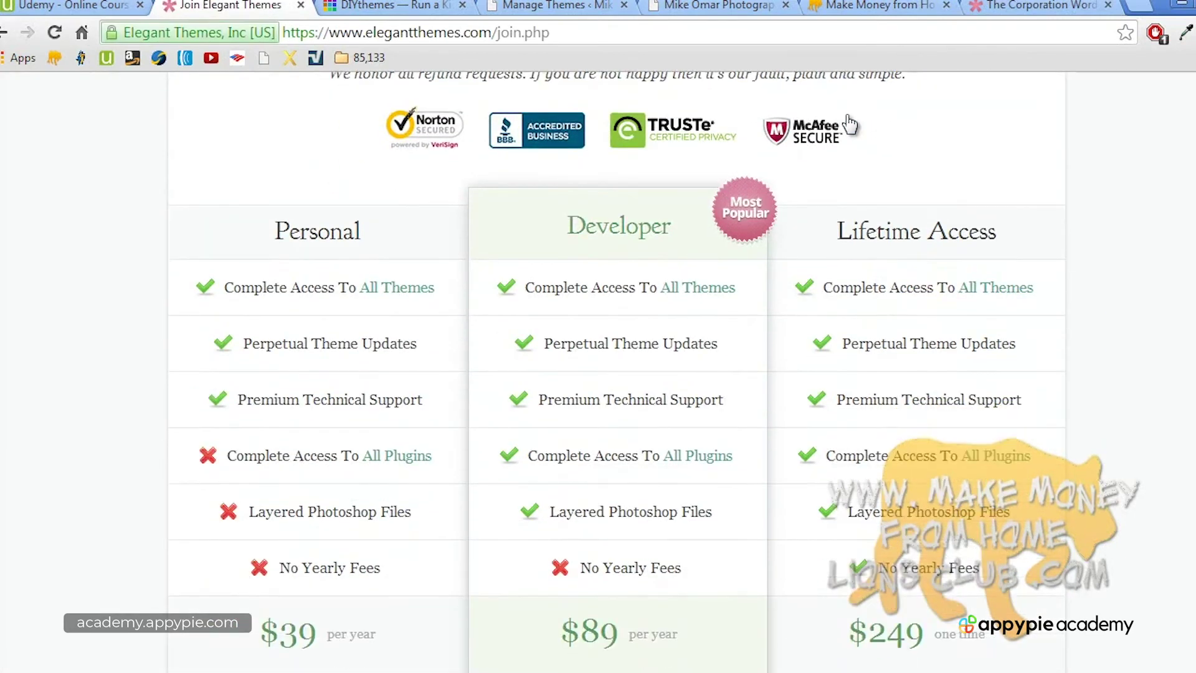
scroll(850, 124, "down", 1)
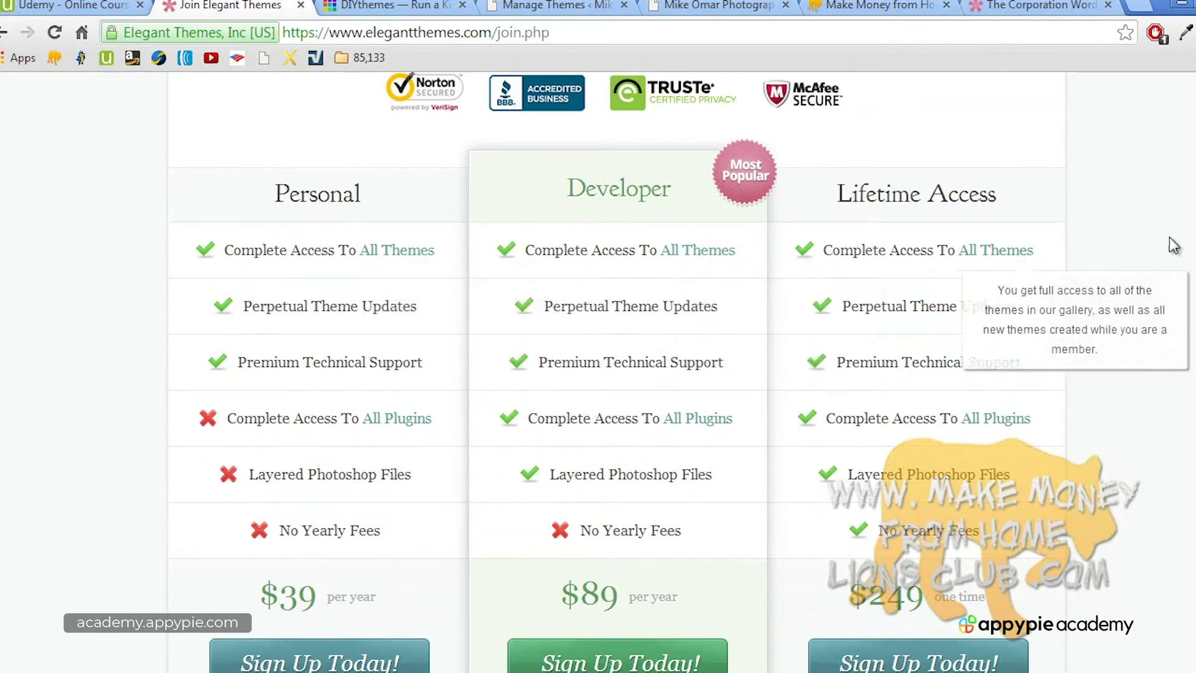
scroll(617, 373, "down", 15)
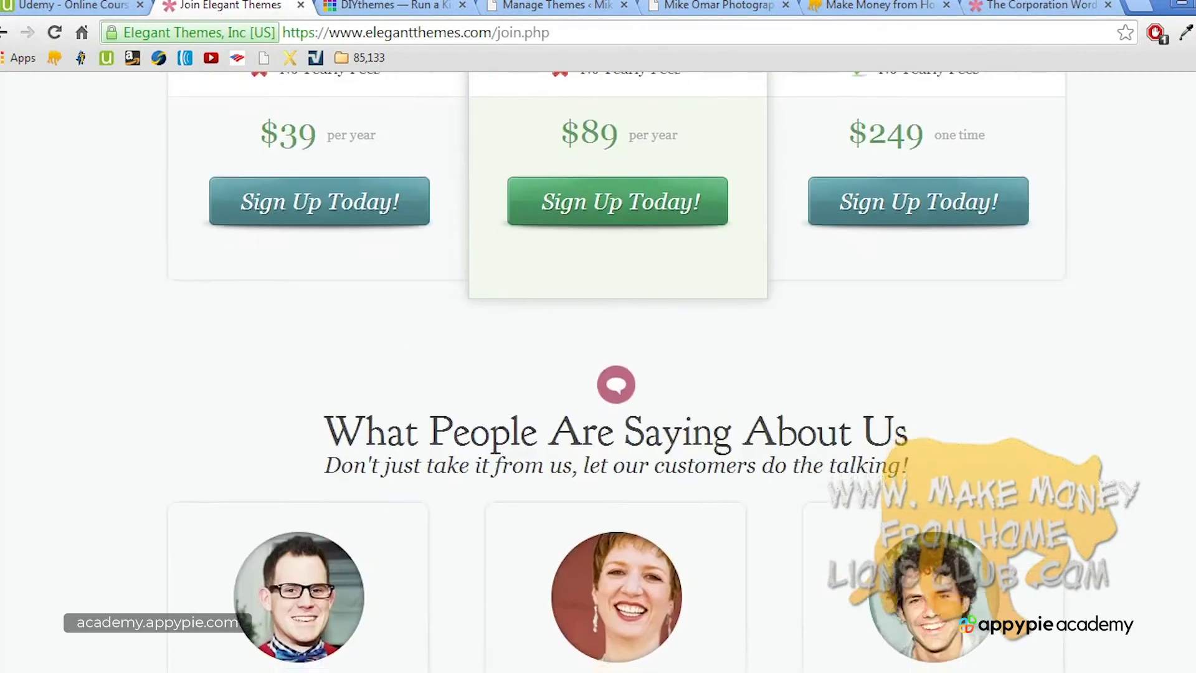
scroll(617, 374, "up", 8)
scroll(599, 373, "up", 8)
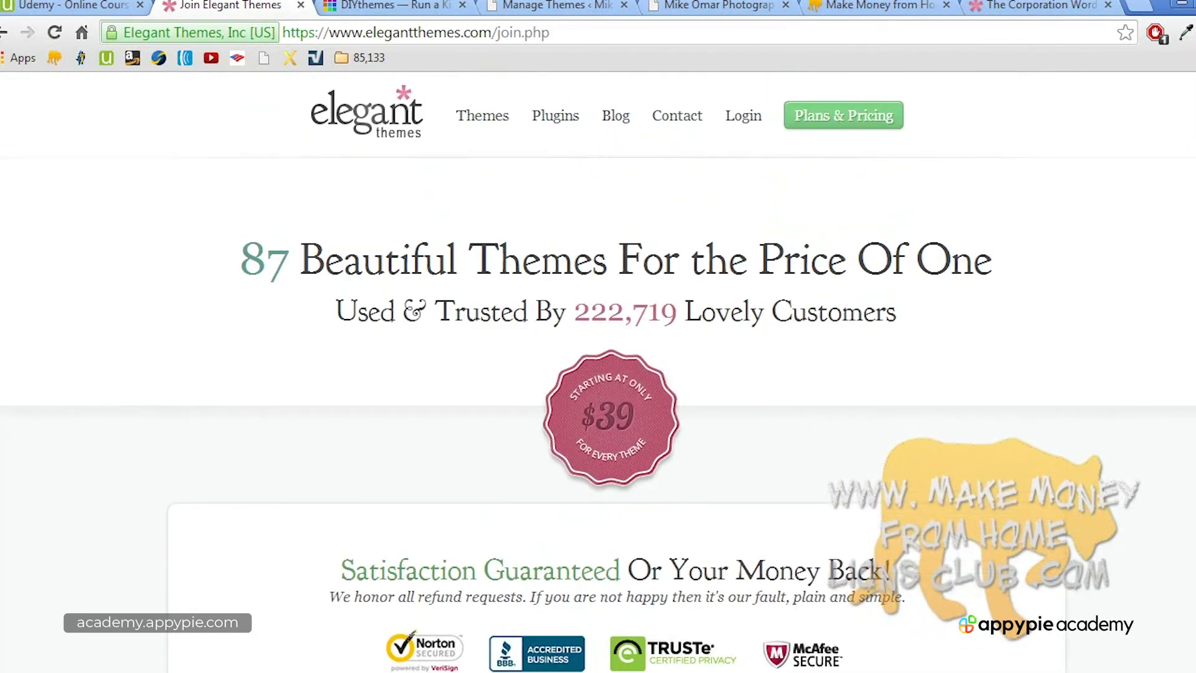
Step: Open the Elegant Themes home page and look over its introduction
left_click(376, 136)
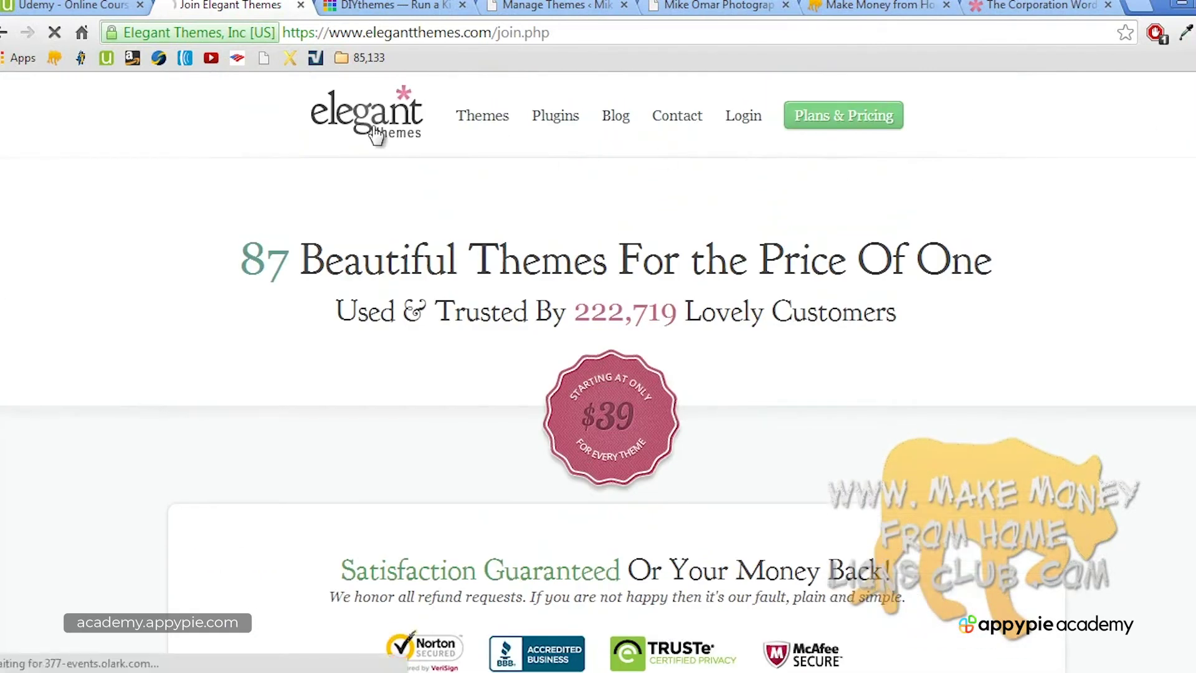
scroll(376, 136, "down", 6)
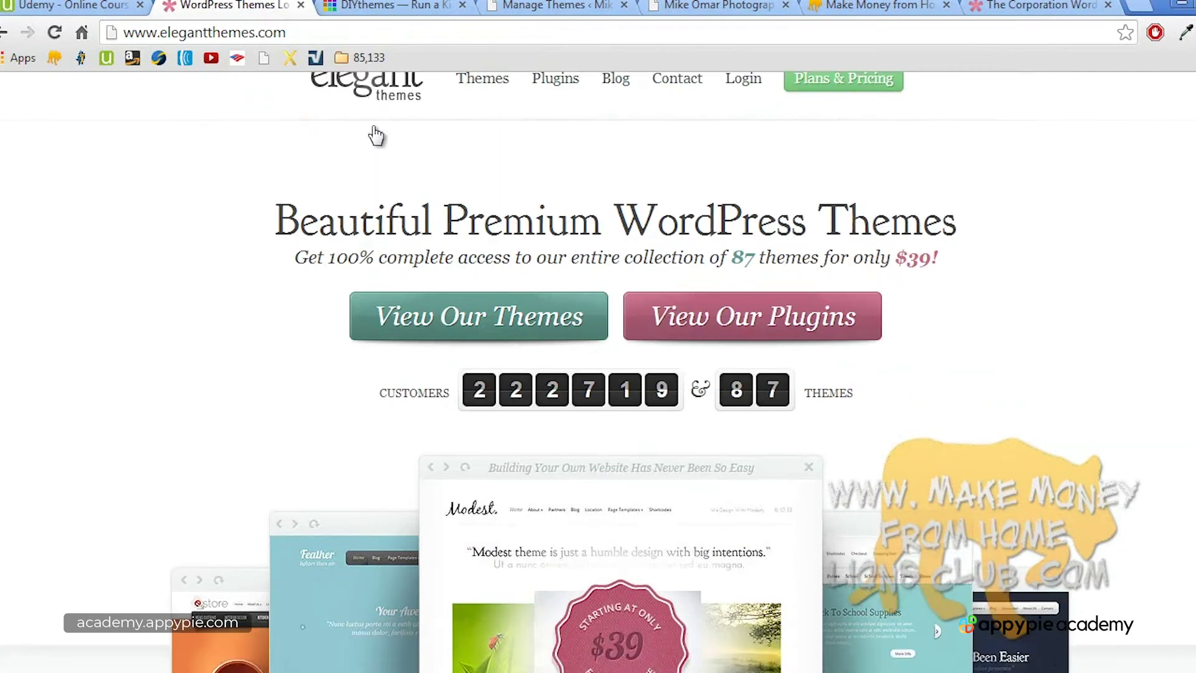
Step: Look over the home page's theme previews, and open the WordPress Themes Gallery to browse all themes from Divi through Gleam
scroll(375, 136, "down", 10)
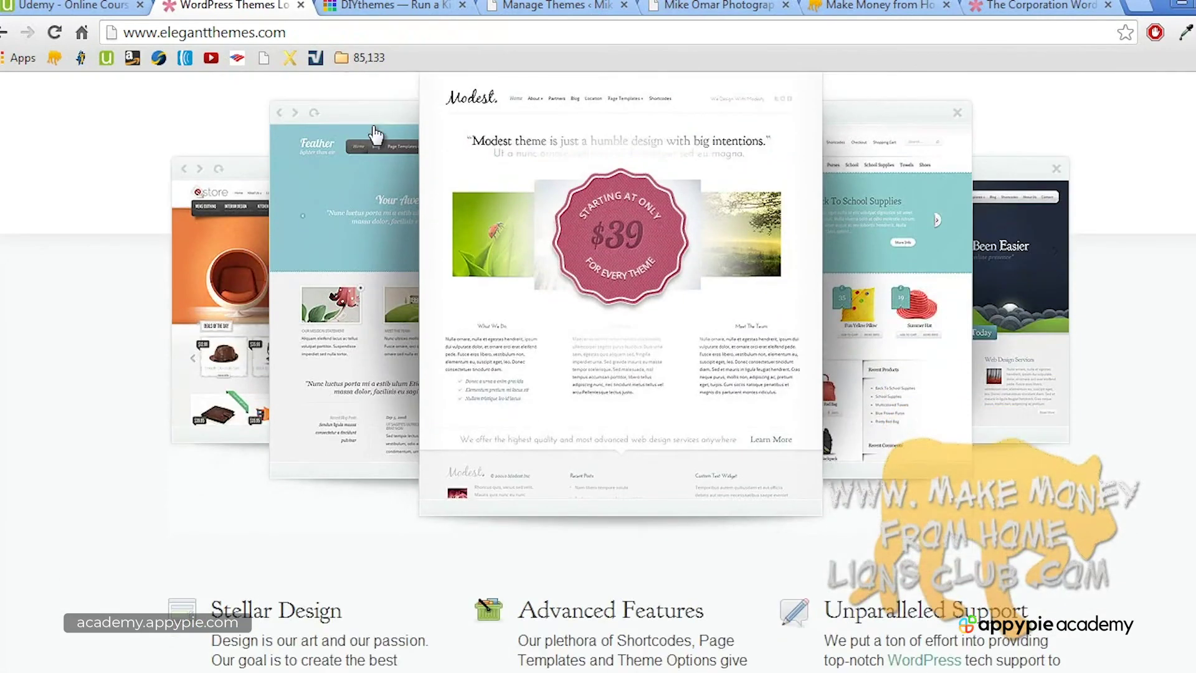
scroll(376, 135, "up", 16)
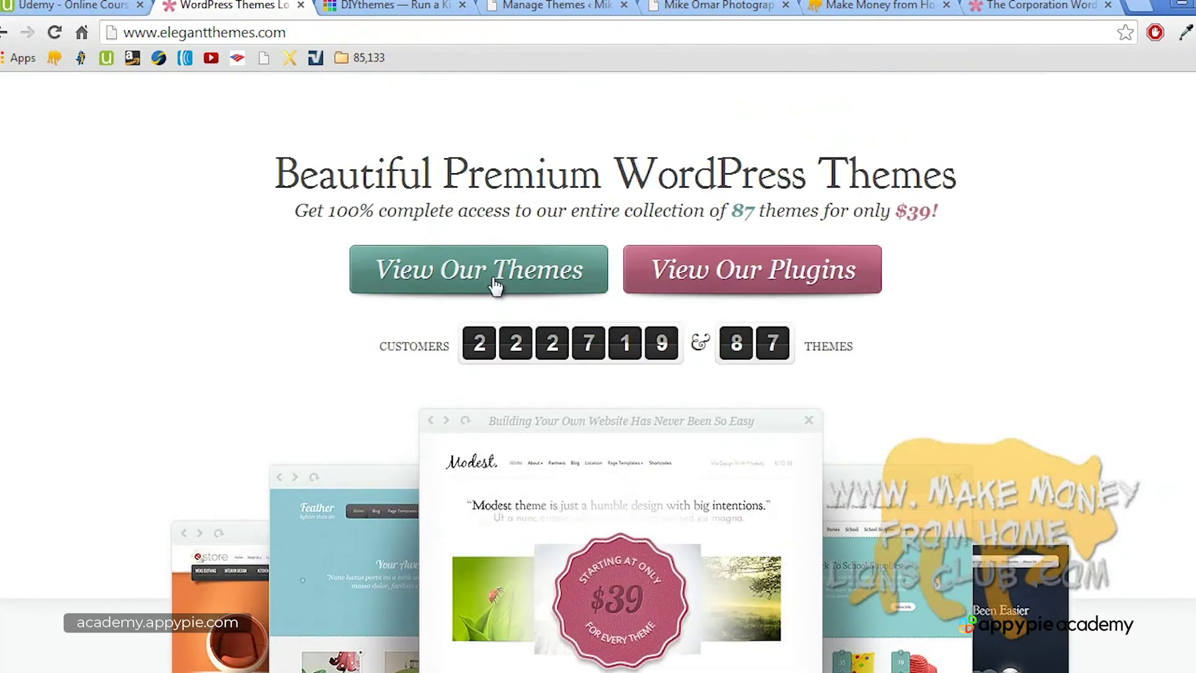
left_click(496, 286)
scroll(496, 287, "down", 6)
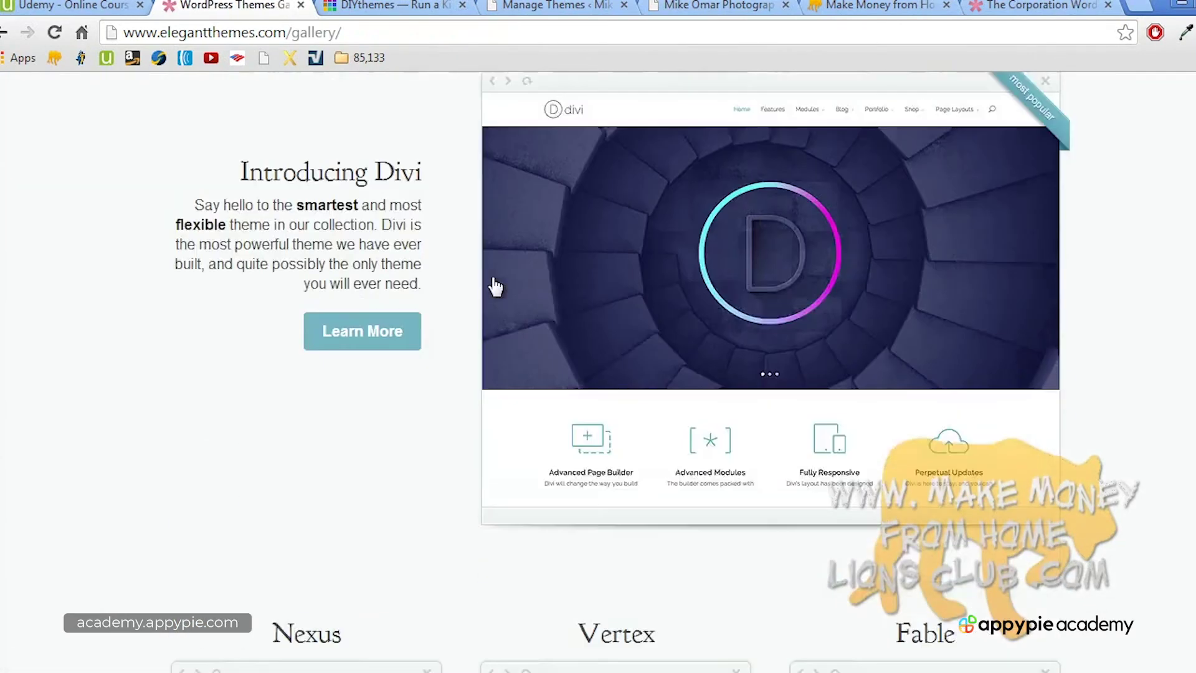
scroll(496, 287, "down", 20)
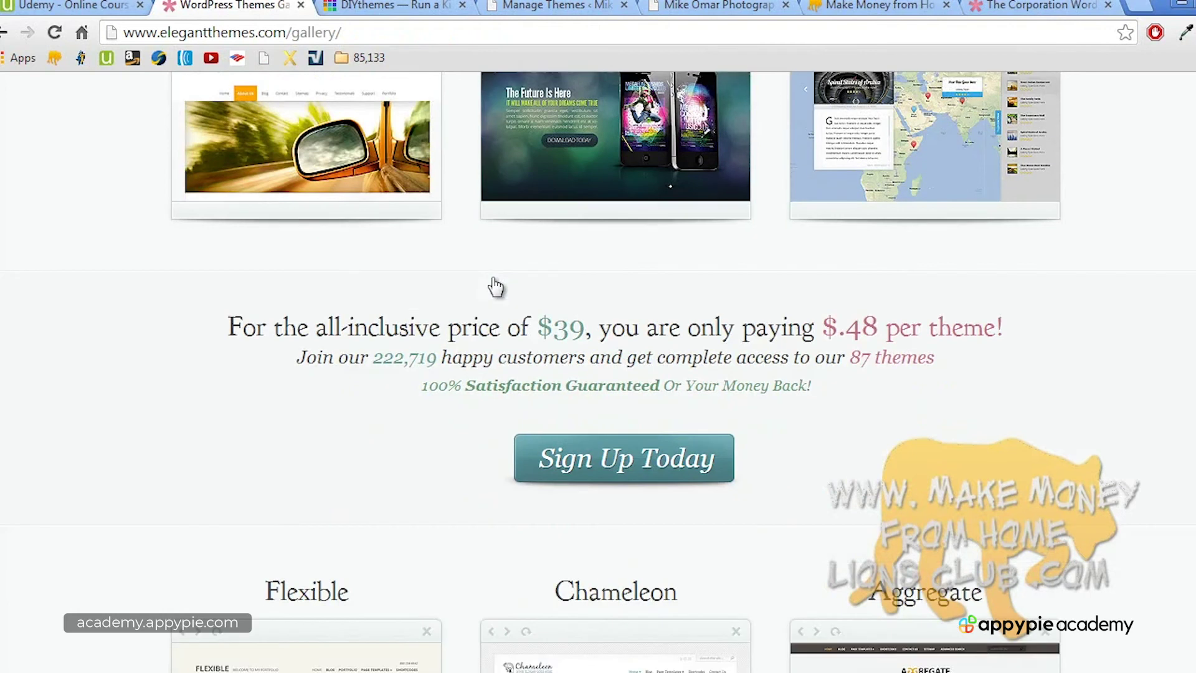
scroll(496, 287, "down", 10)
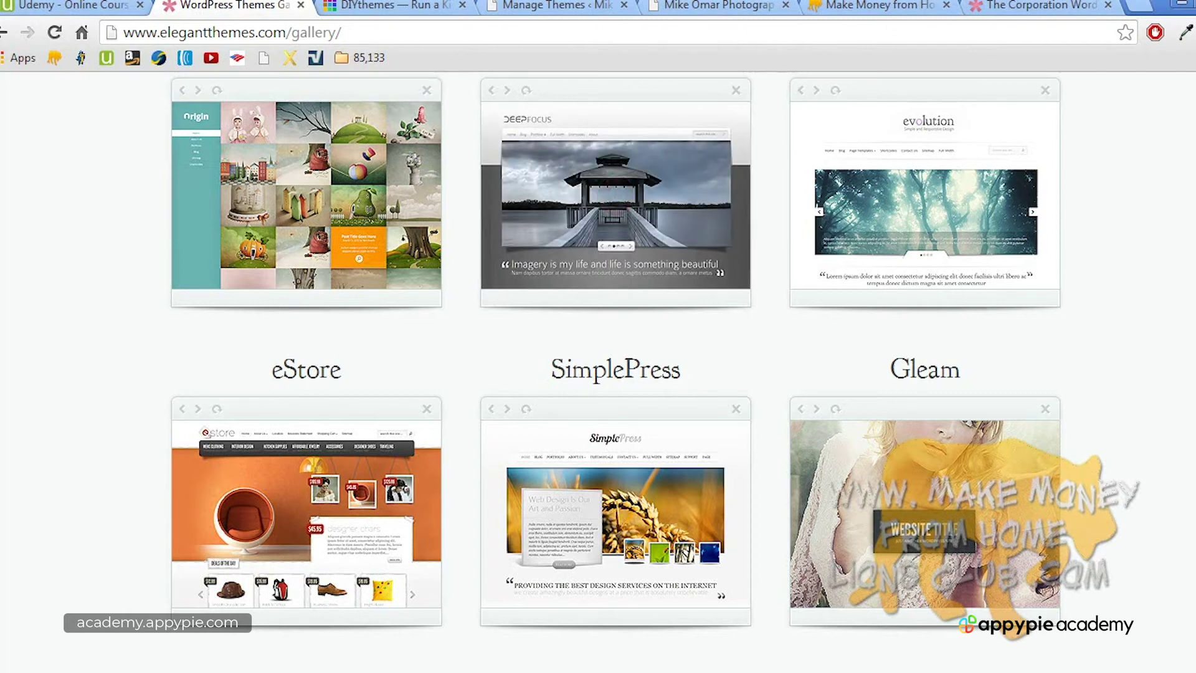
scroll(598, 374, "down", 1)
scroll(598, 374, "up", 12)
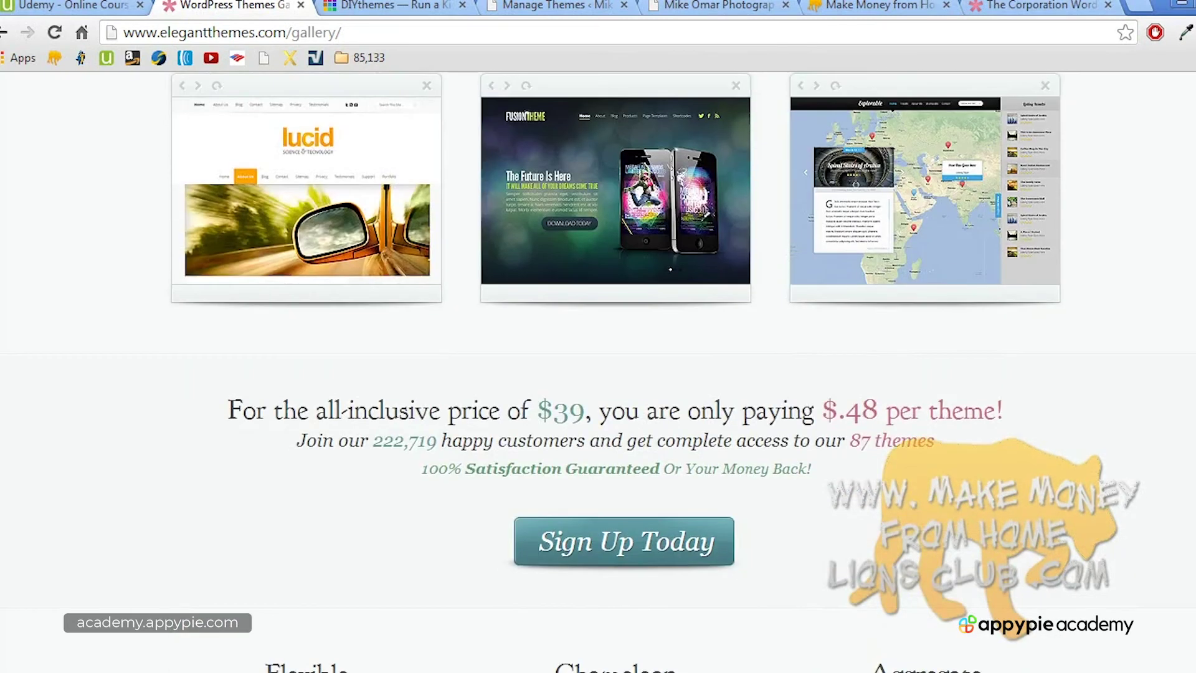
scroll(598, 374, "up", 15)
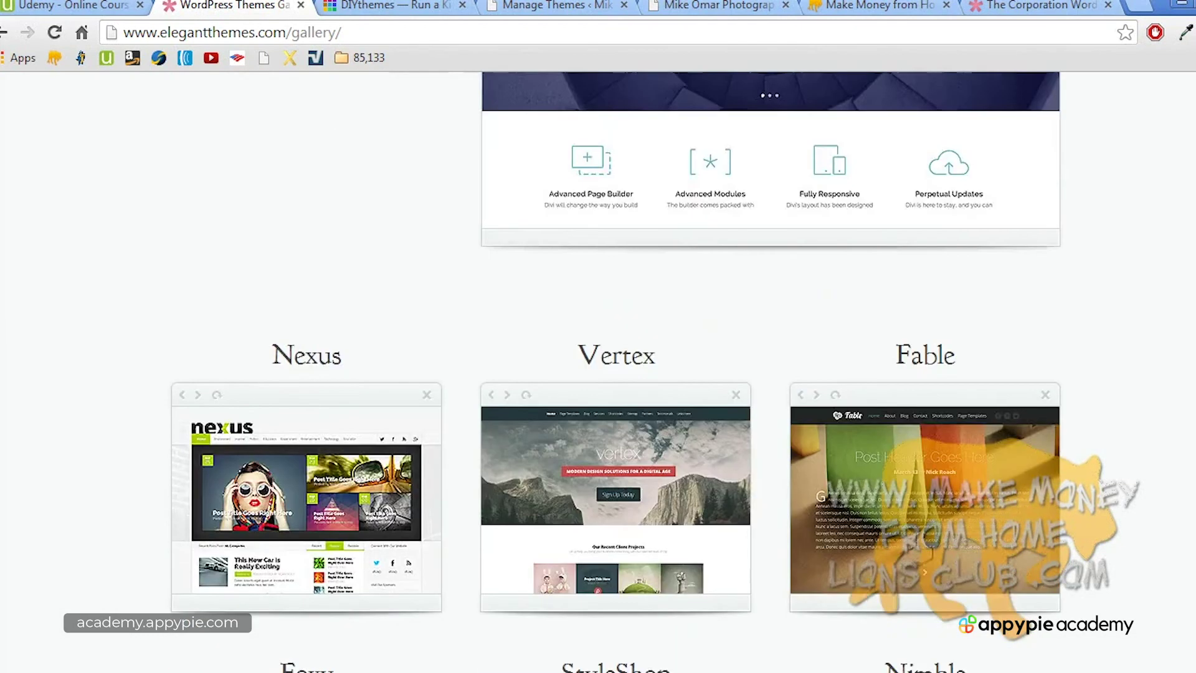
scroll(616, 374, "up", 4)
scroll(616, 373, "down", 11)
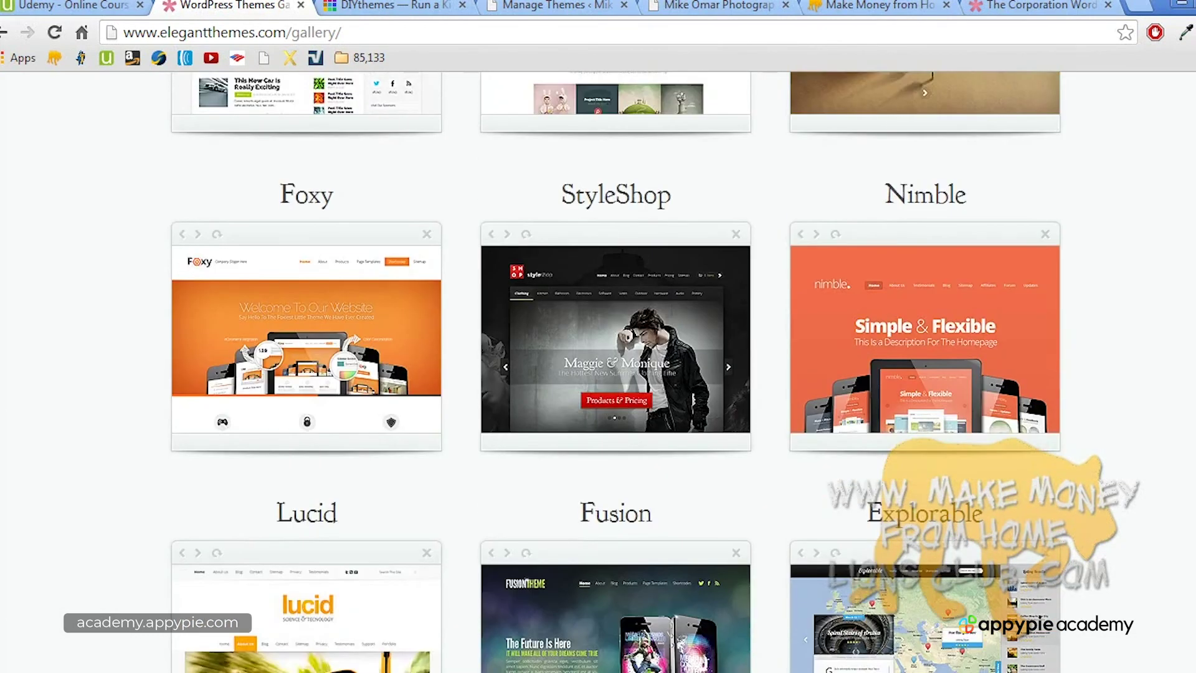
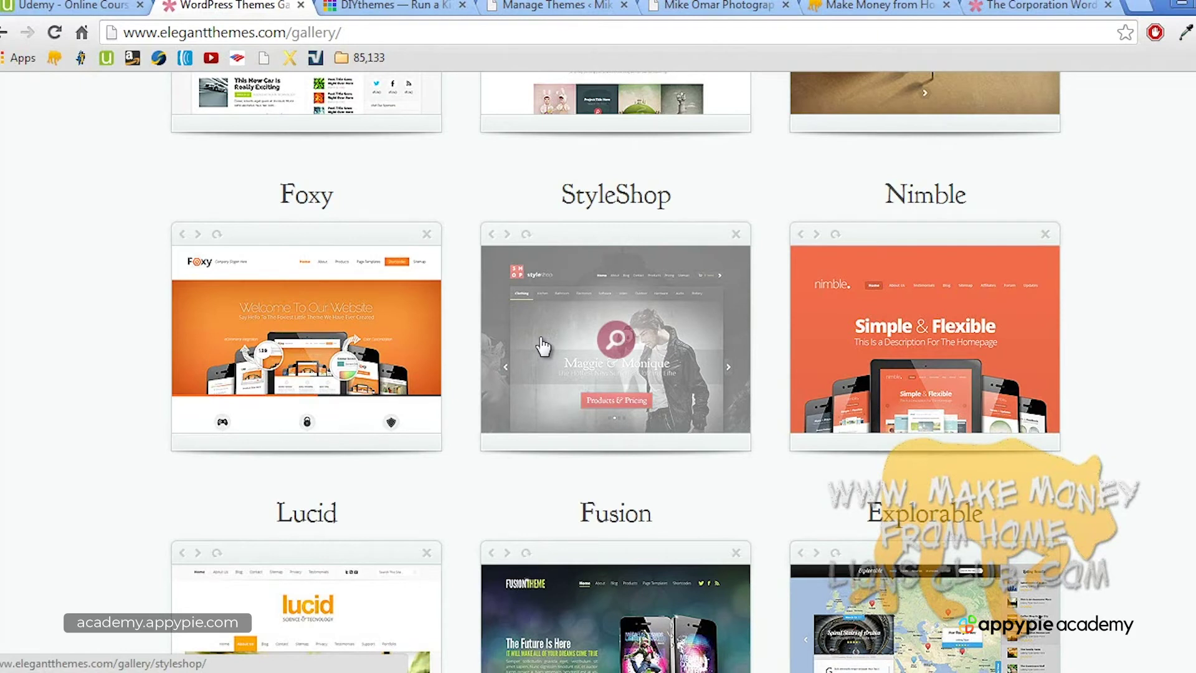
Step: View the DIYthemes home page, the top of the Elegant Themes gallery, and the installed themes in the photography site's WordPress admin
left_click(402, 7)
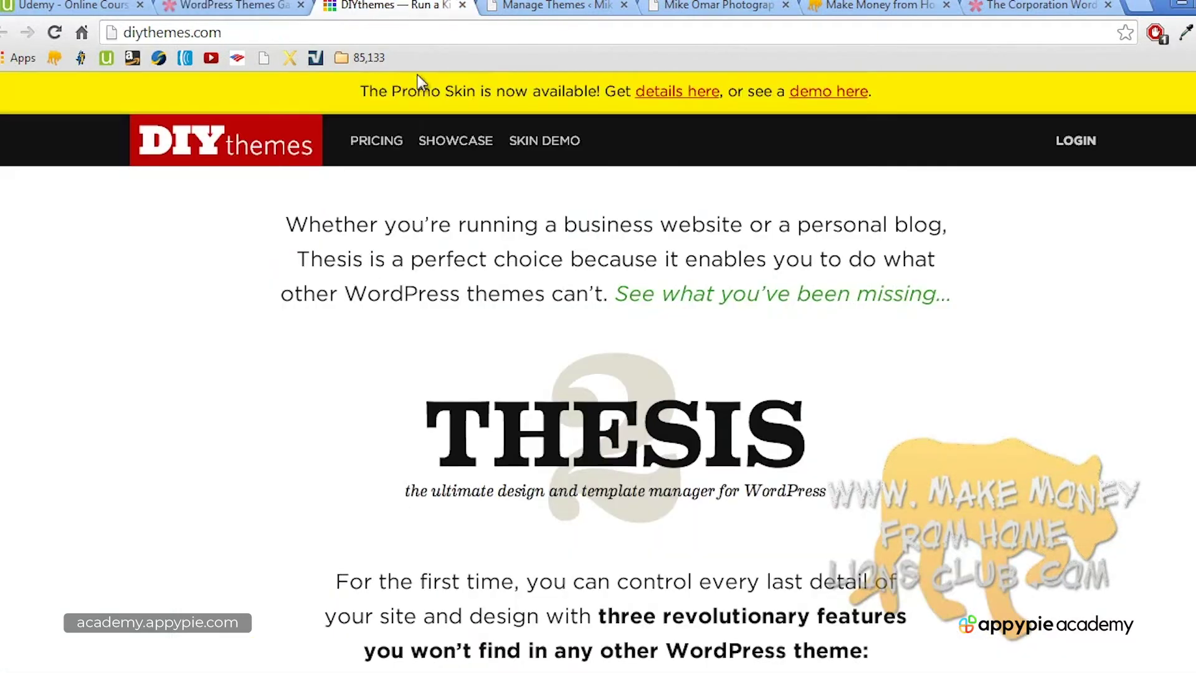
left_click(261, 7)
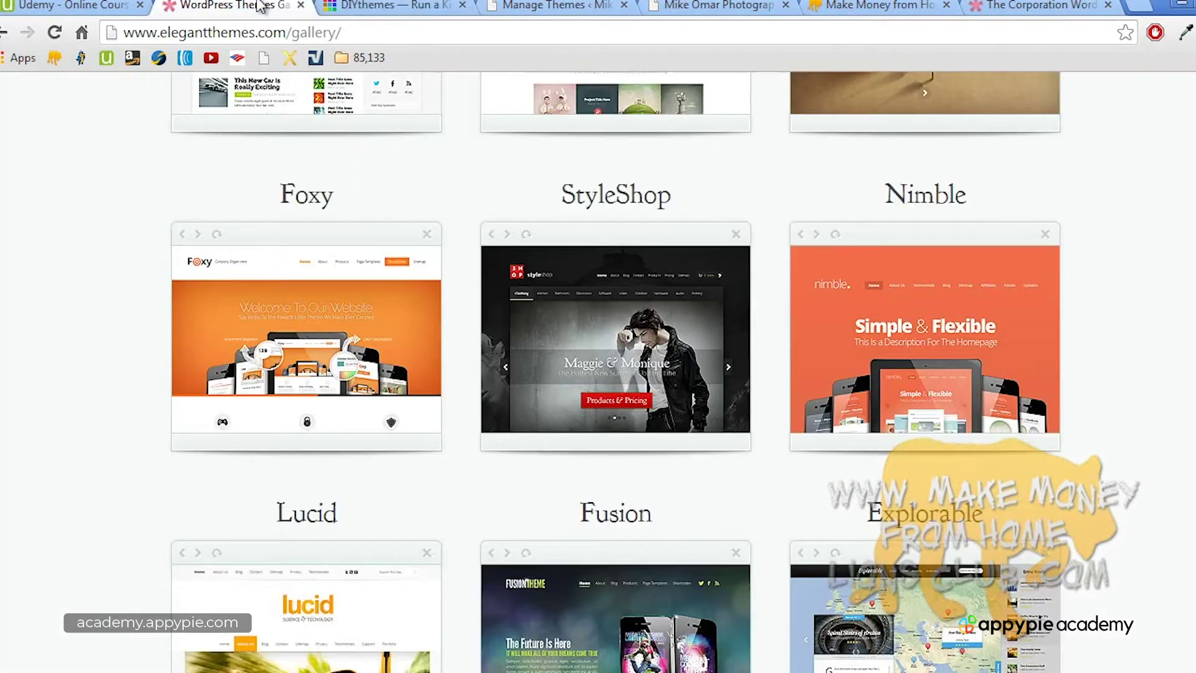
scroll(469, 224, "up", 15)
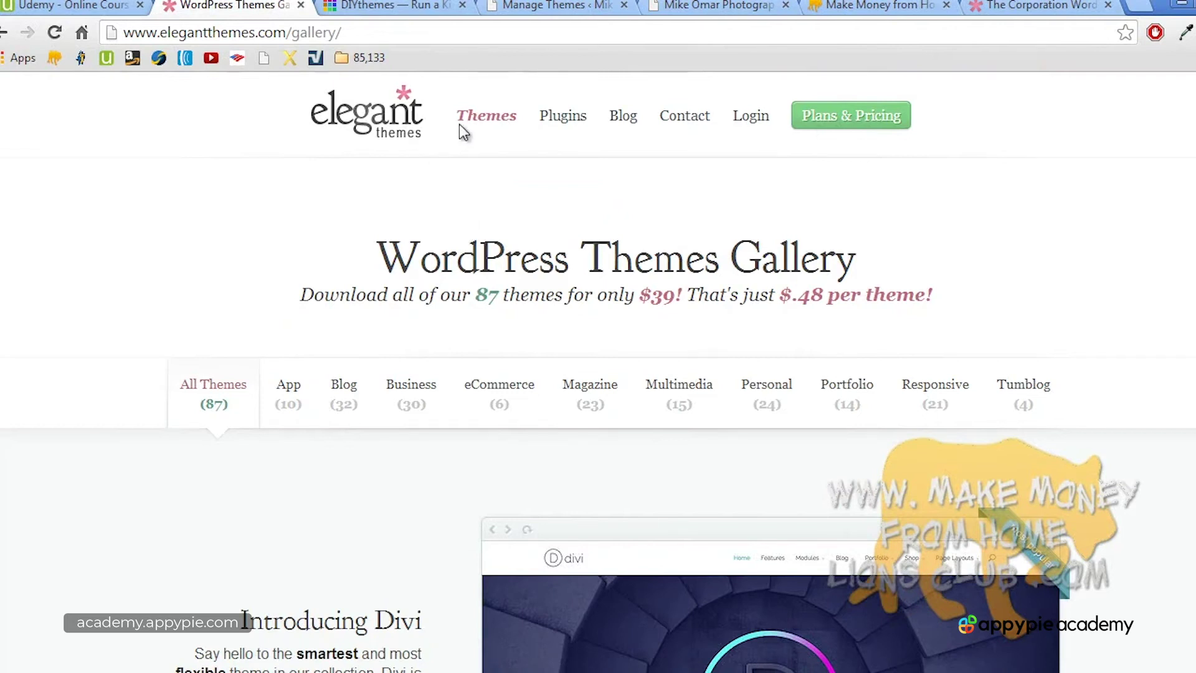
left_click(540, 5)
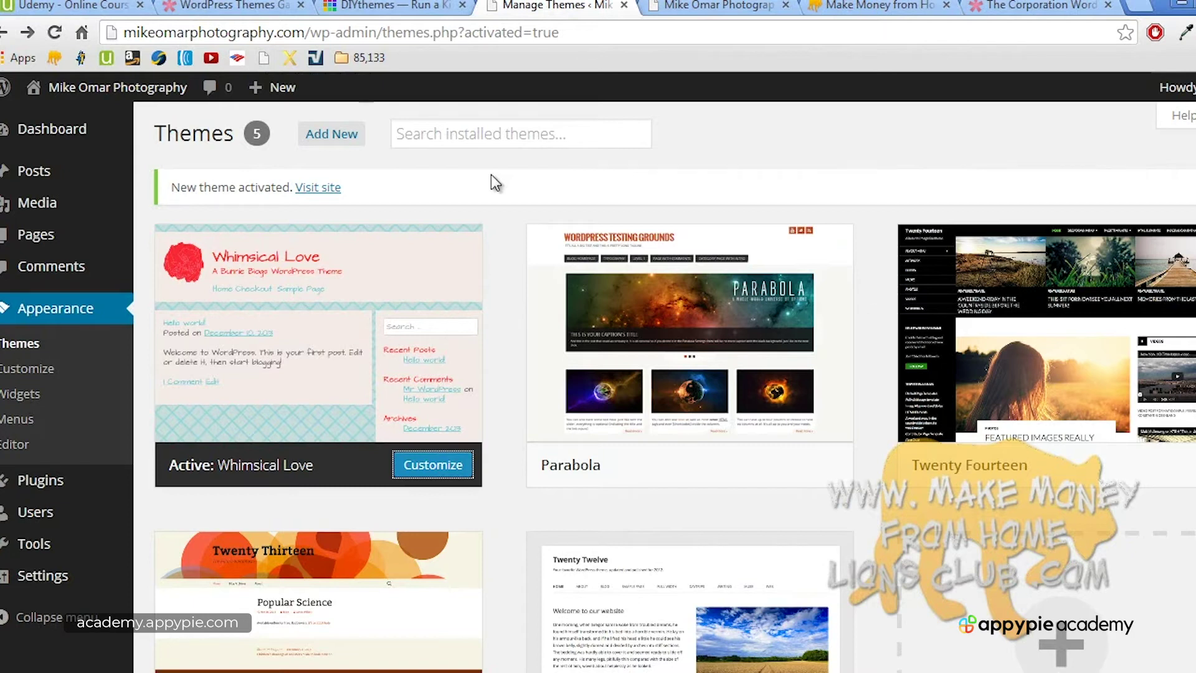
mouse_move(374, 304)
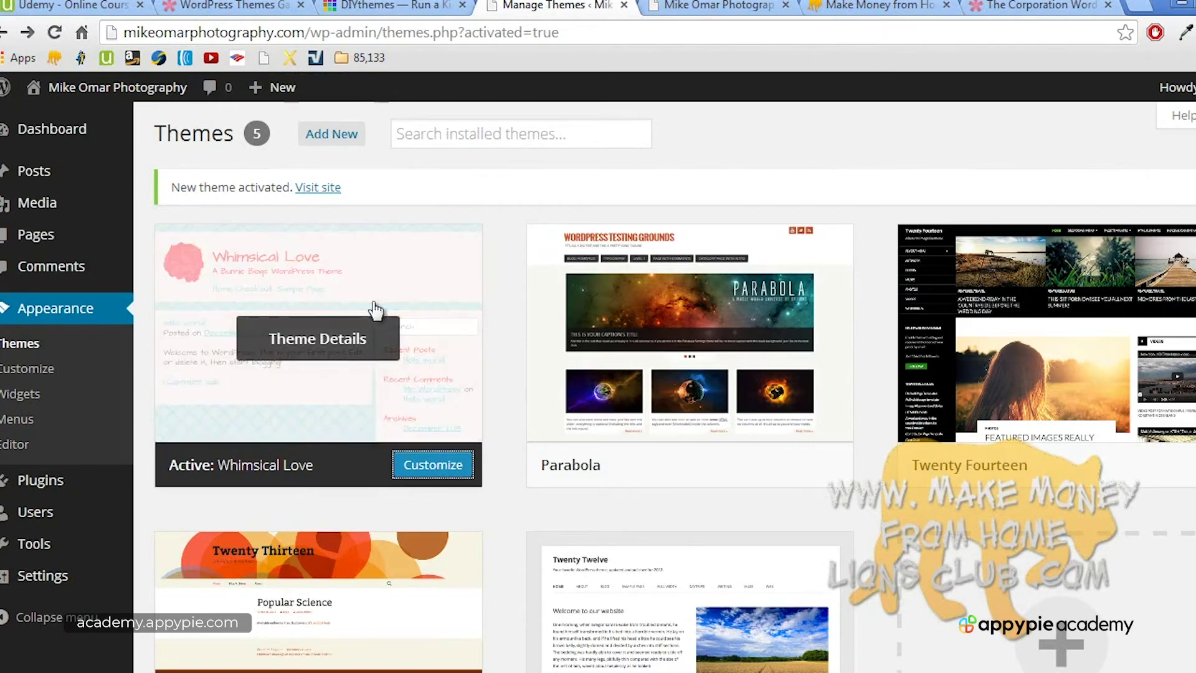
Step: Open the Portfolio category of the Elegant Themes gallery and browse its themes down to ePhoto and eGallery
left_click(181, 672)
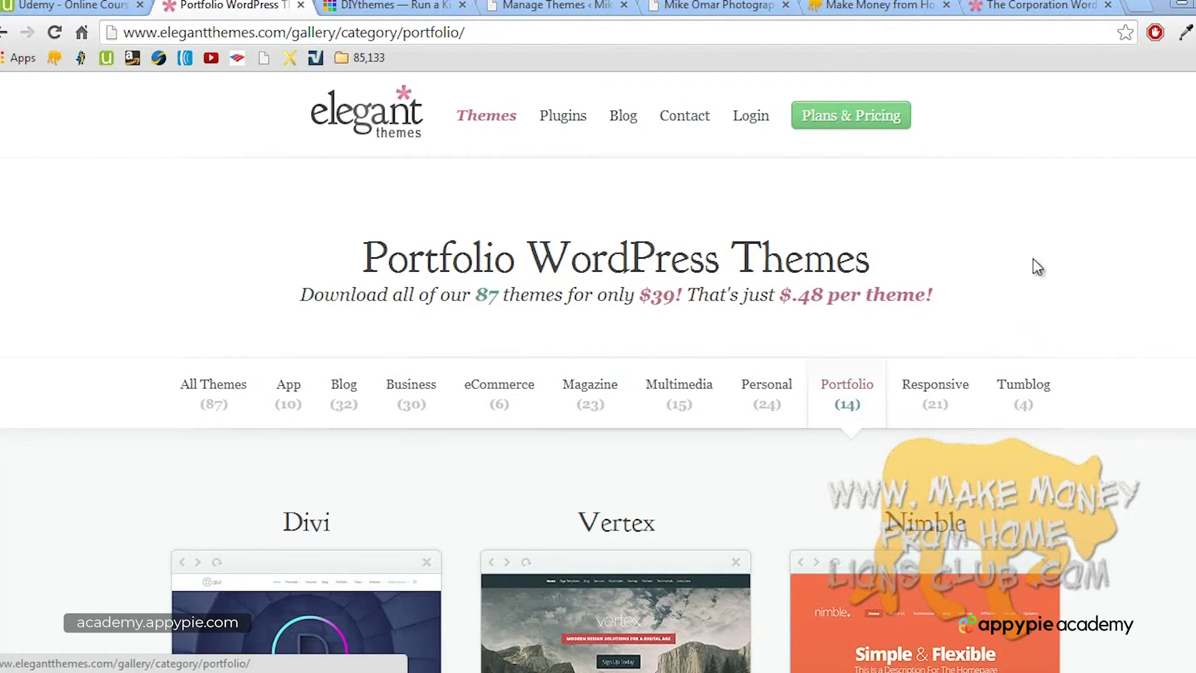
scroll(599, 373, "down", 7)
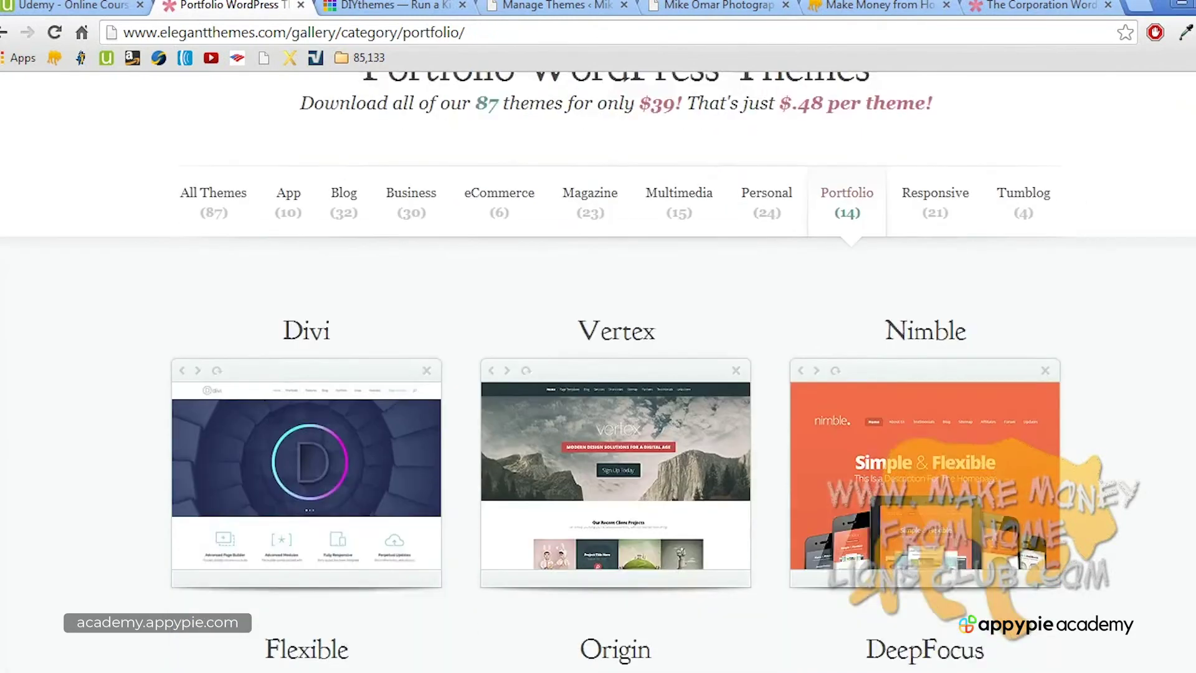
scroll(598, 374, "down", 7)
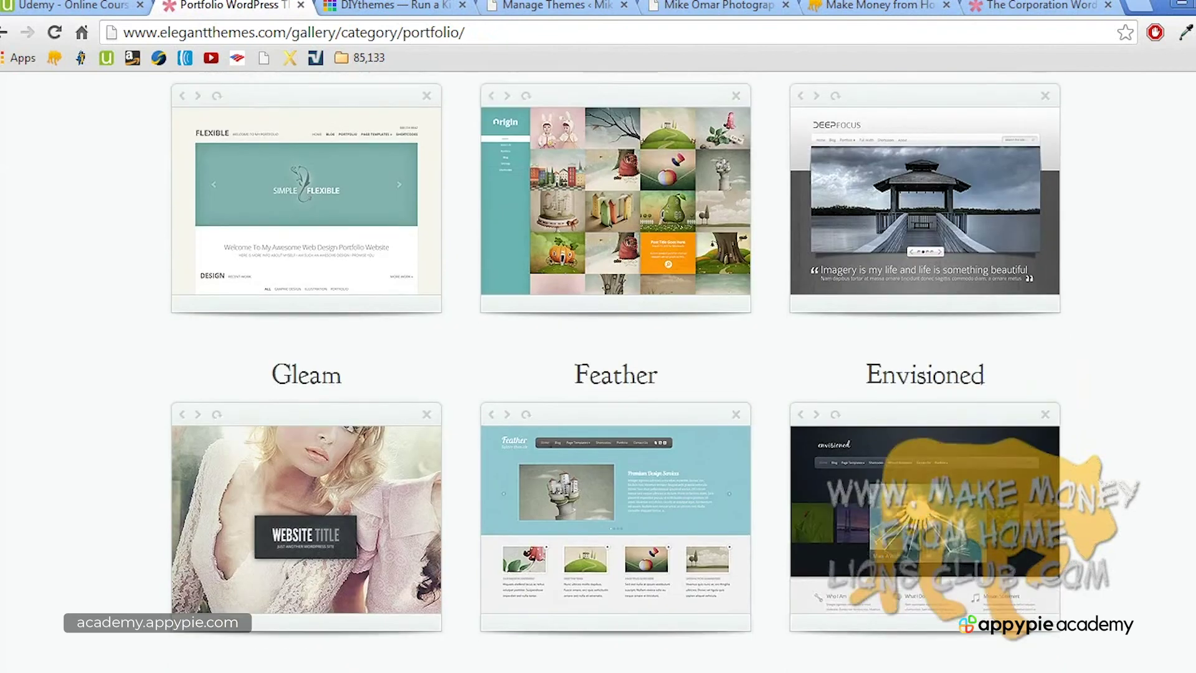
scroll(598, 374, "down", 6)
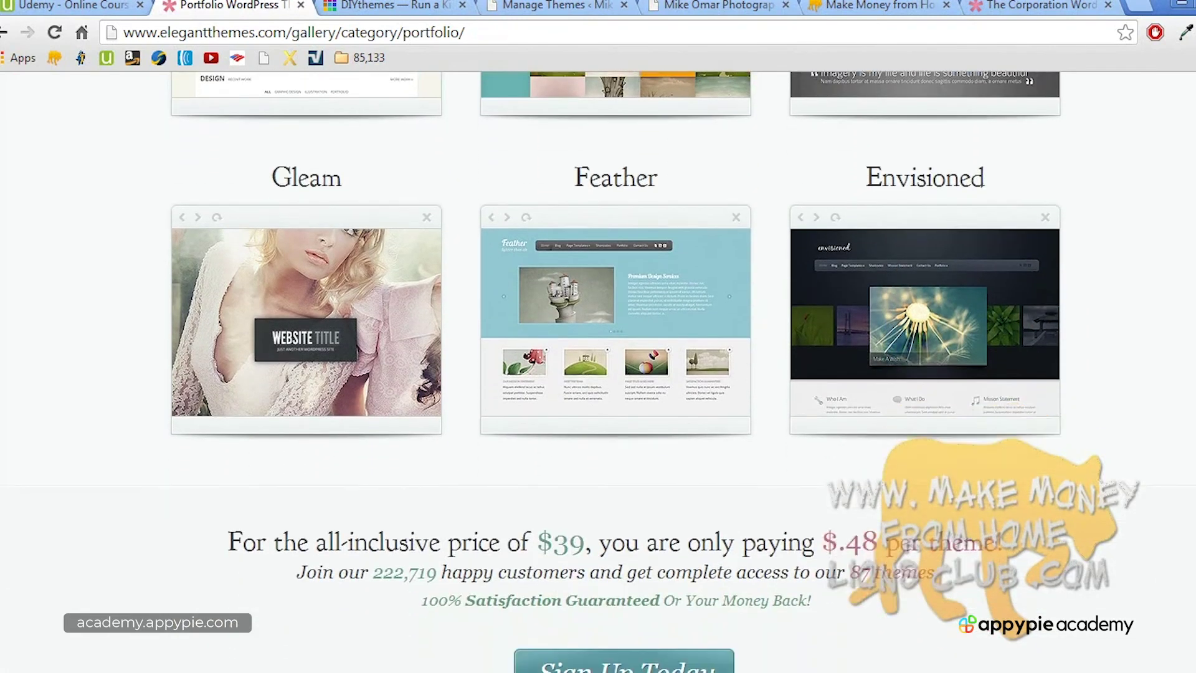
scroll(598, 374, "down", 7)
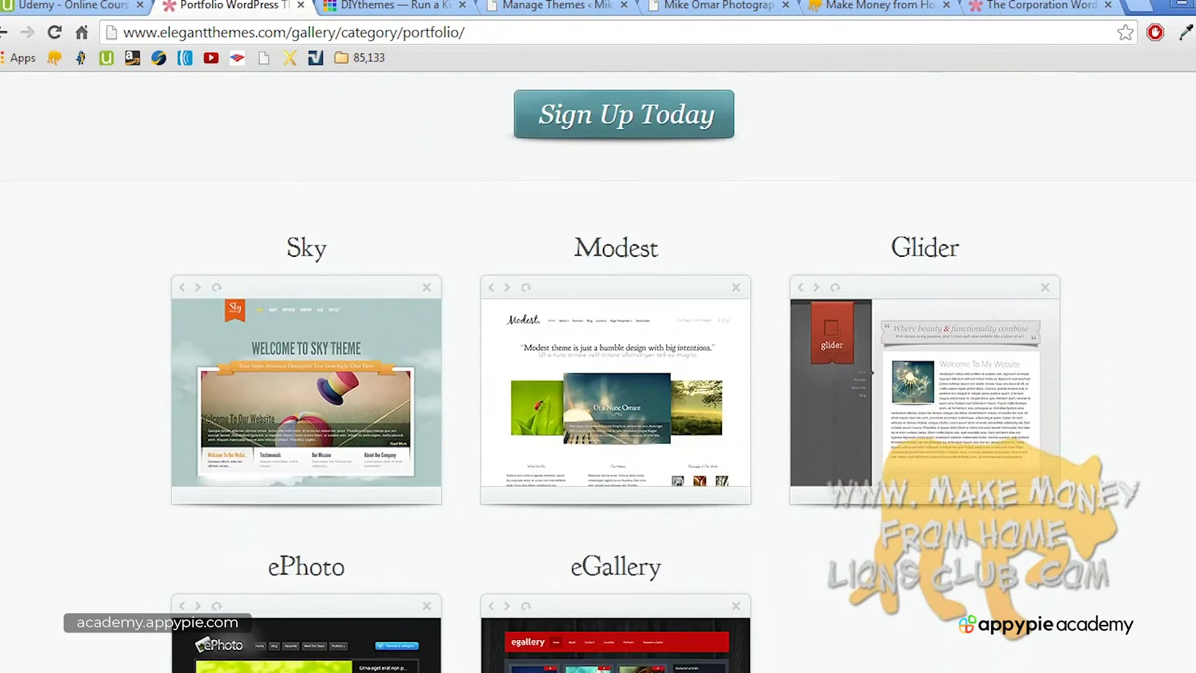
scroll(598, 374, "down", 1)
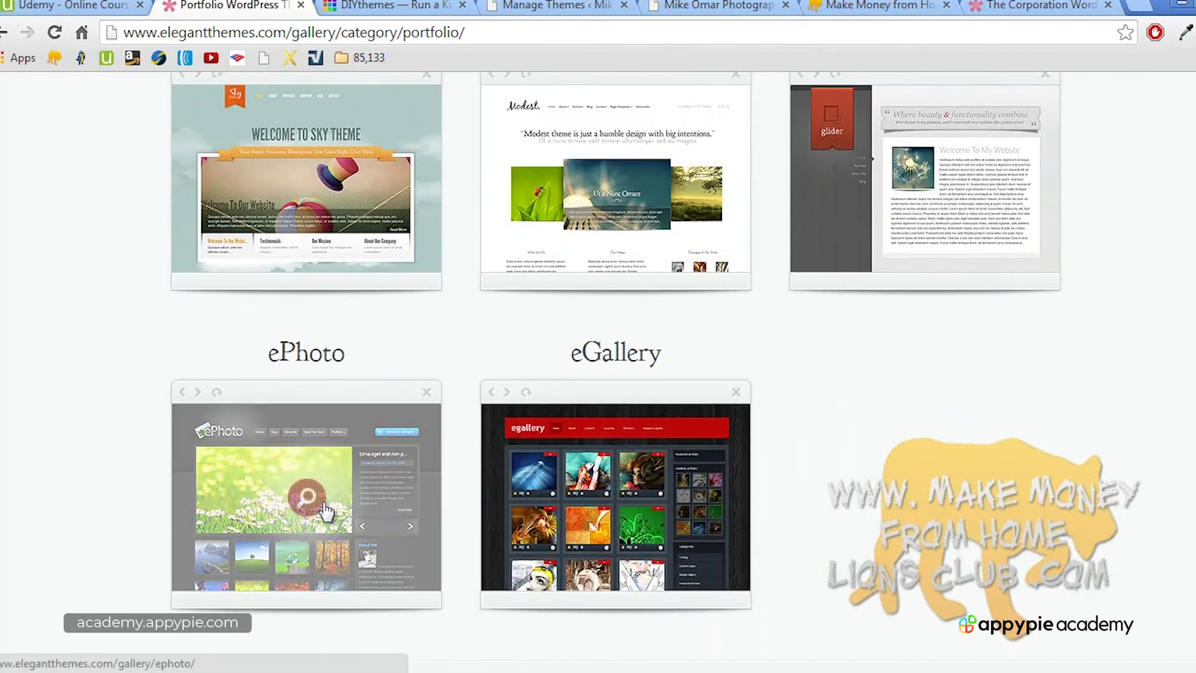
Step: Open the ePhoto theme's page, launch its live demo, and look over the demo's home page from header to footer
left_click(359, 487)
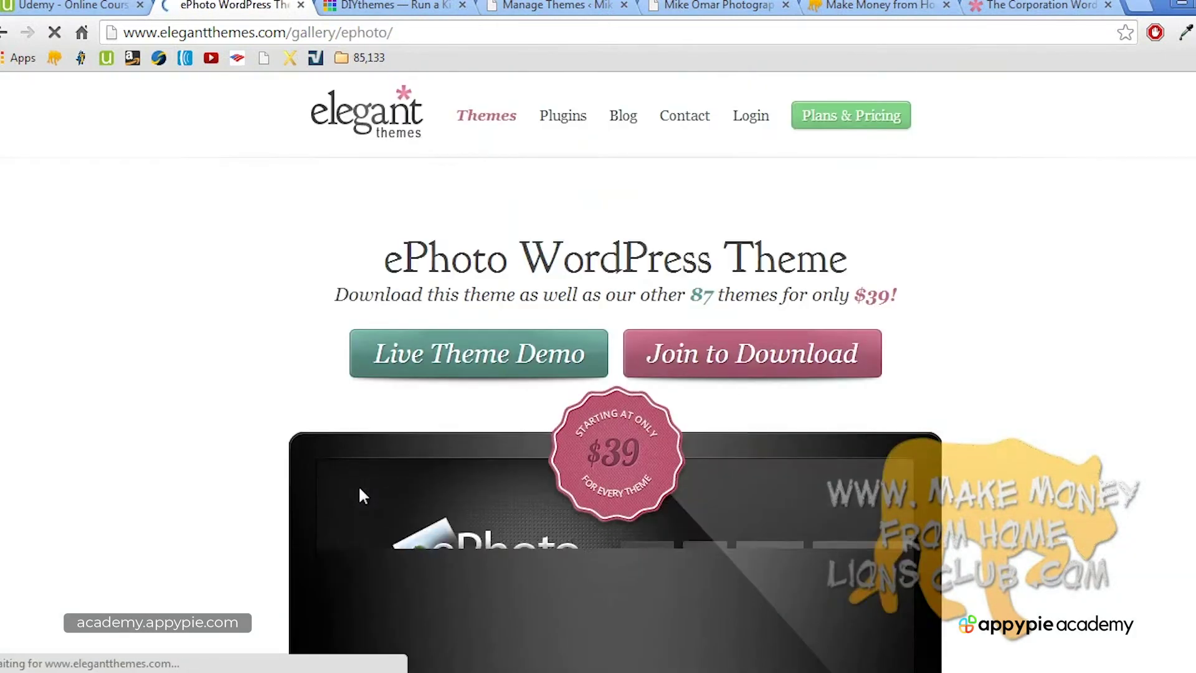
left_click(467, 369)
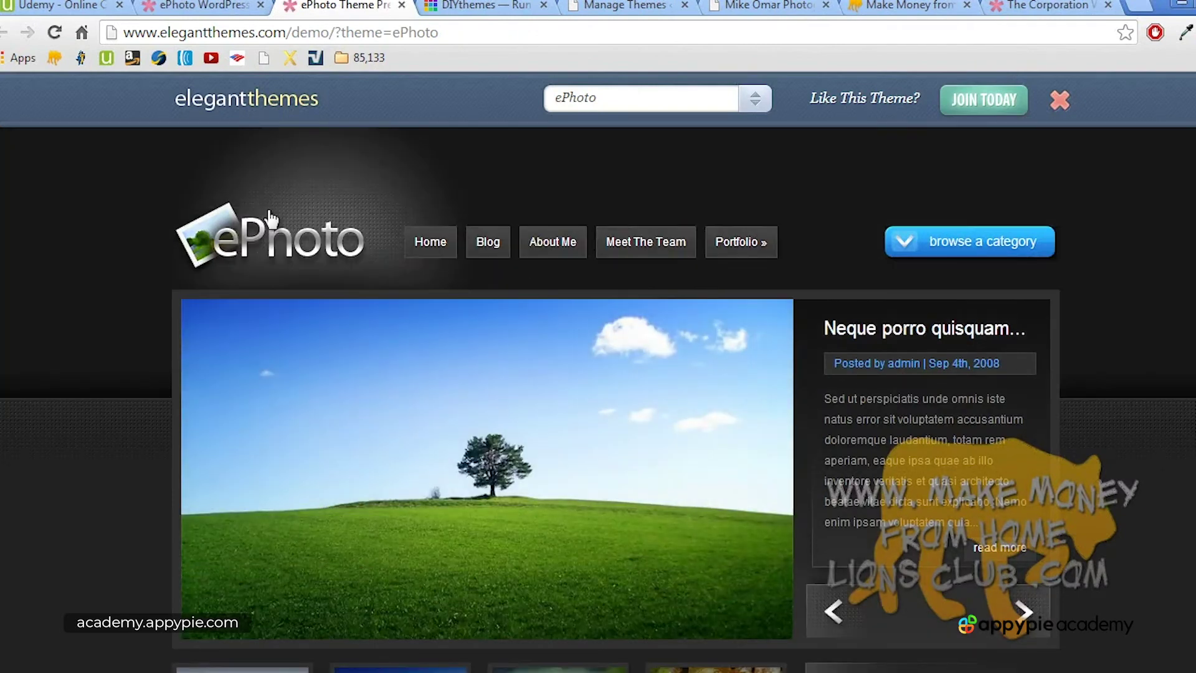
scroll(274, 225, "down", 10)
scroll(274, 224, "up", 10)
scroll(274, 225, "down", 10)
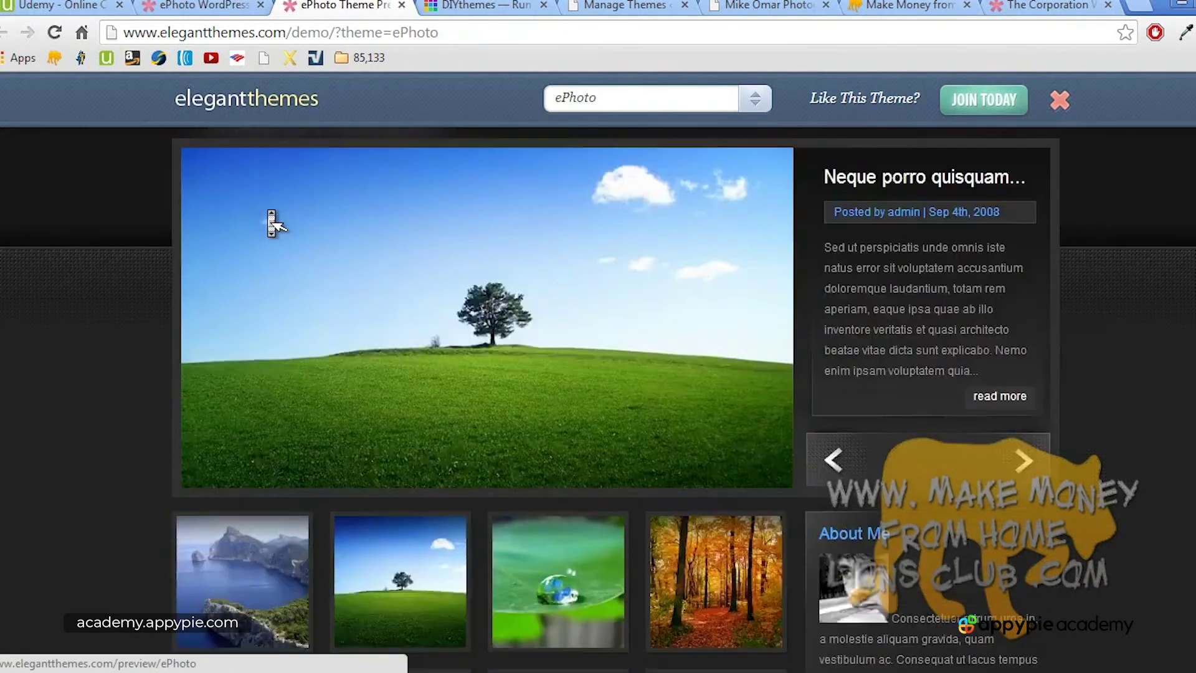
scroll(274, 224, "up", 1)
scroll(274, 225, "down", 1)
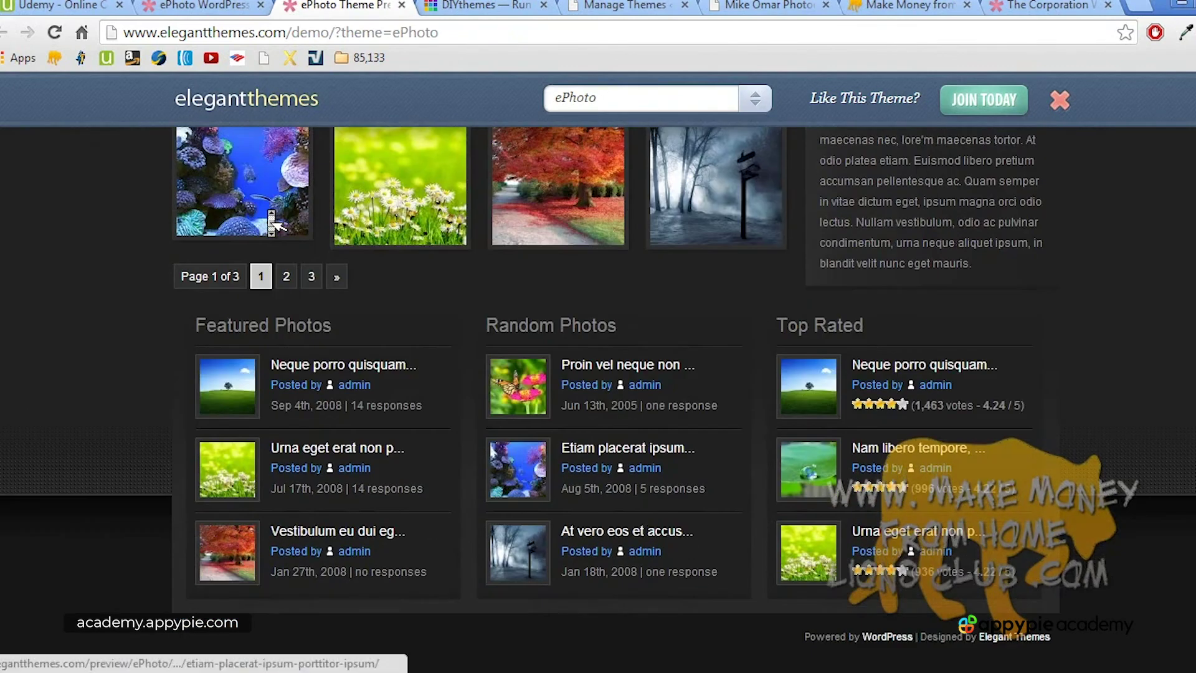
scroll(274, 224, "up", 10)
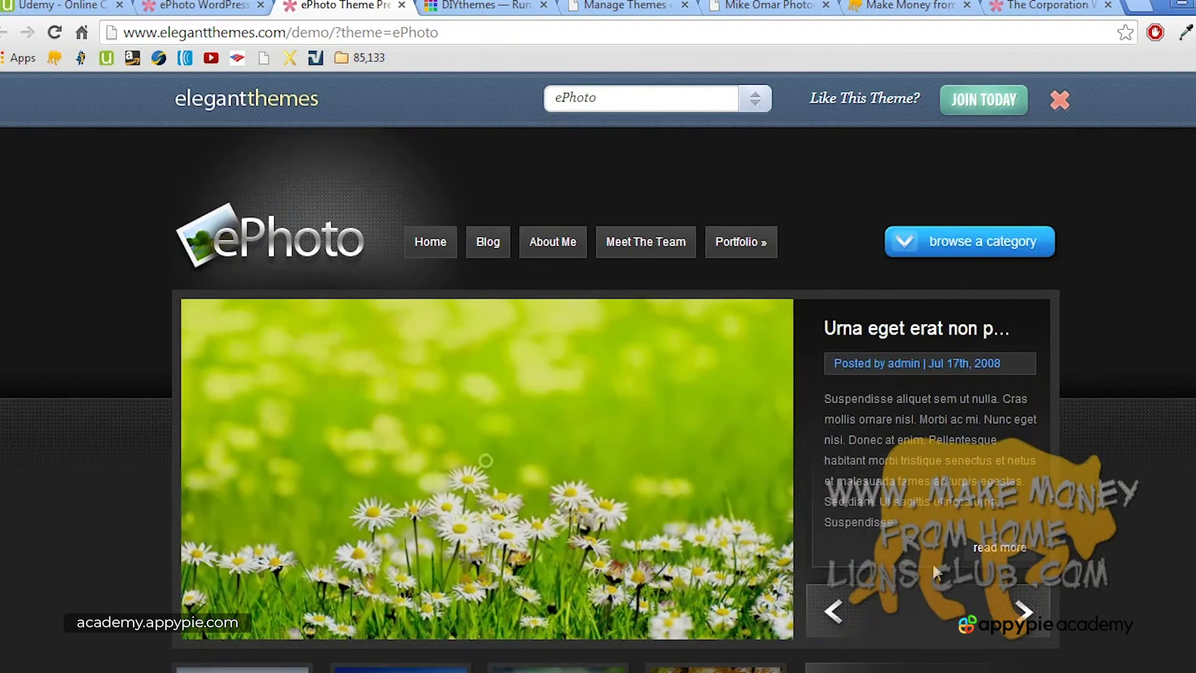
Step: Advance the ePhoto demo's featured photo slider three times and show its list of browsable categories
left_click(1026, 618)
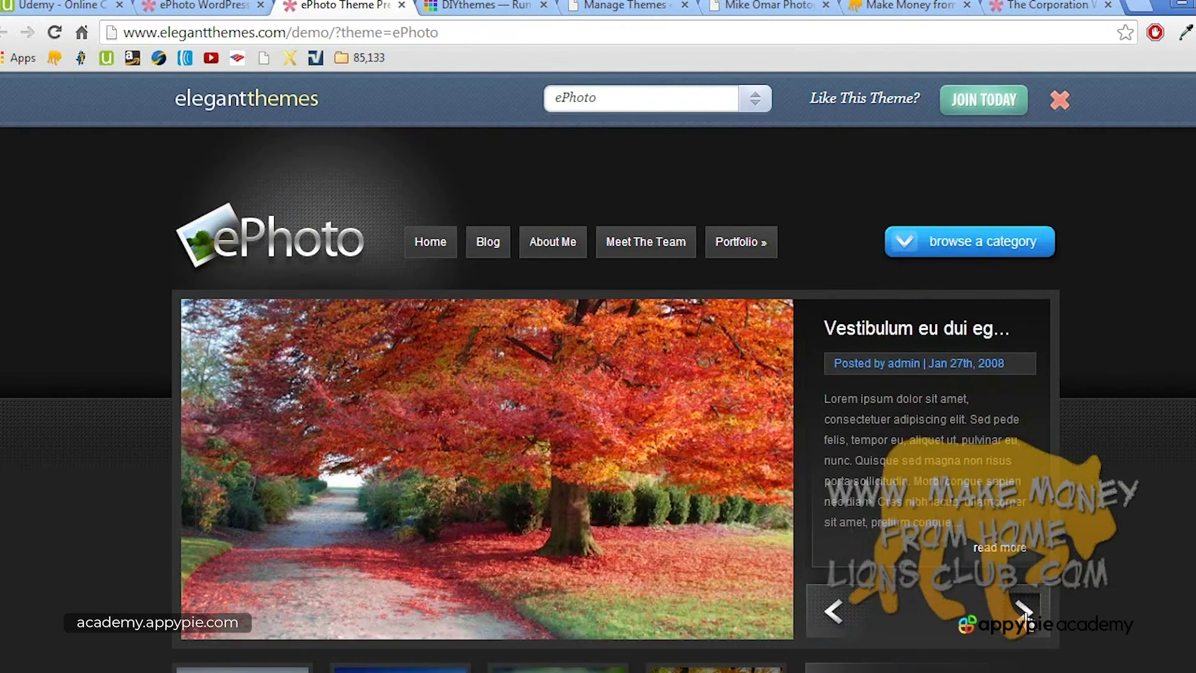
left_click(1025, 619)
left_click(1026, 618)
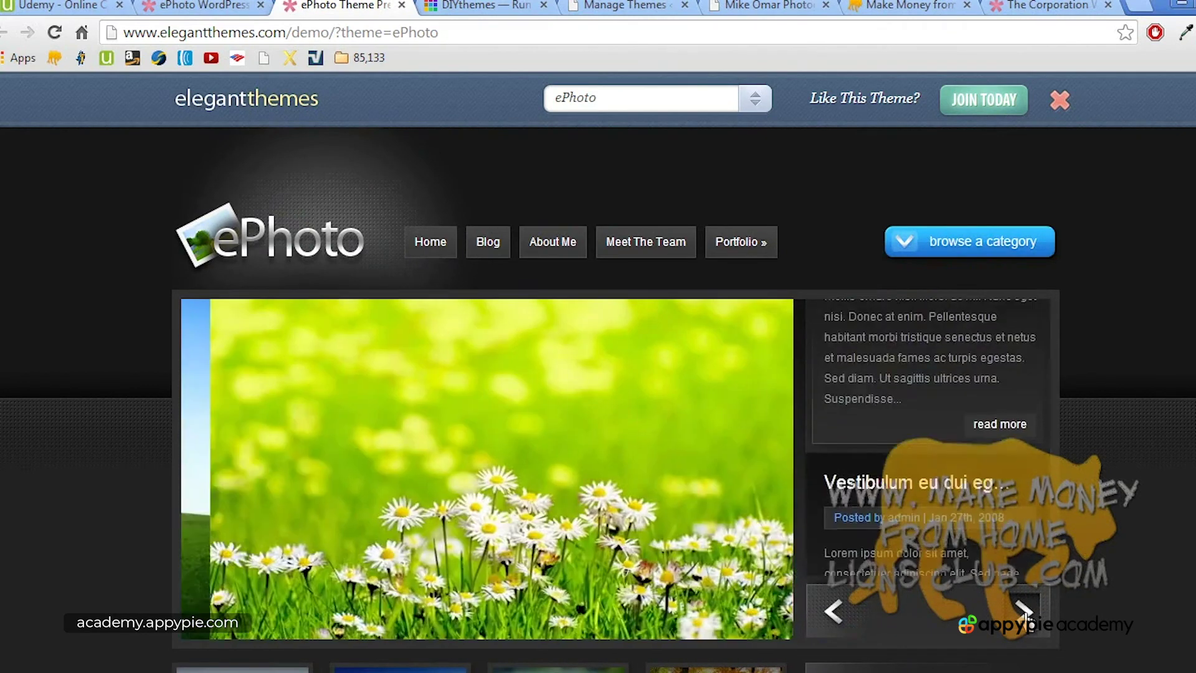
left_click(982, 245)
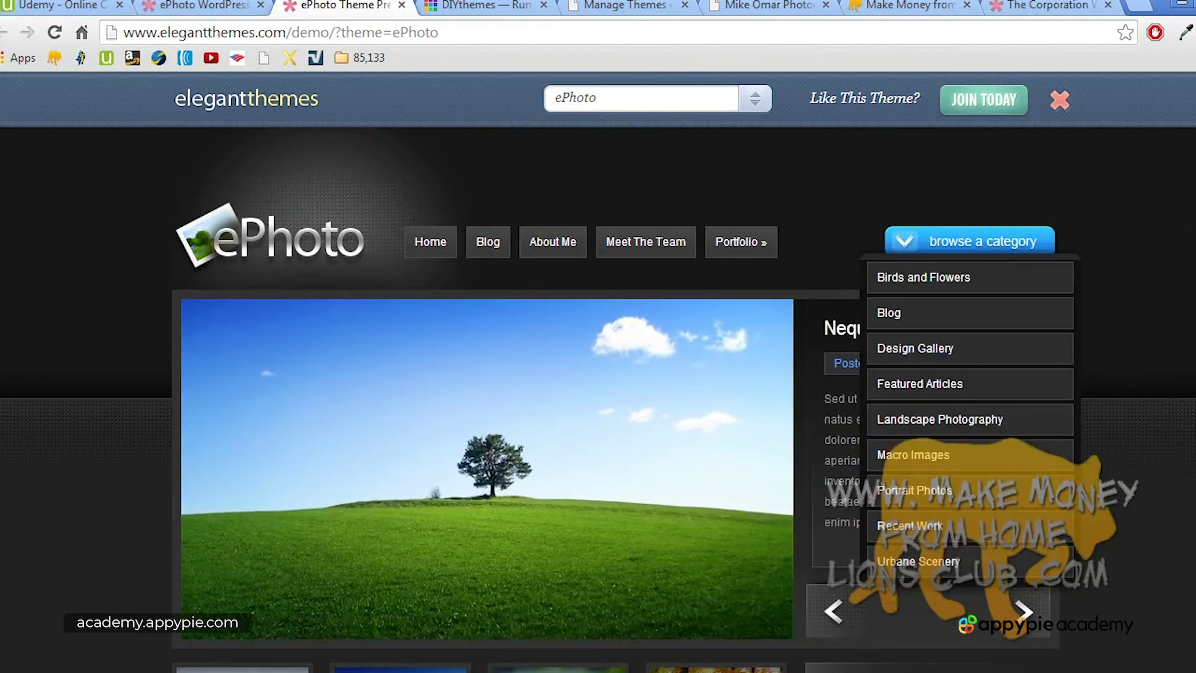
Step: Examine the ePhoto demo's photo thumbnails and its Featured Photos, Random Photos and Top Rated sections
scroll(599, 399, "down", 10)
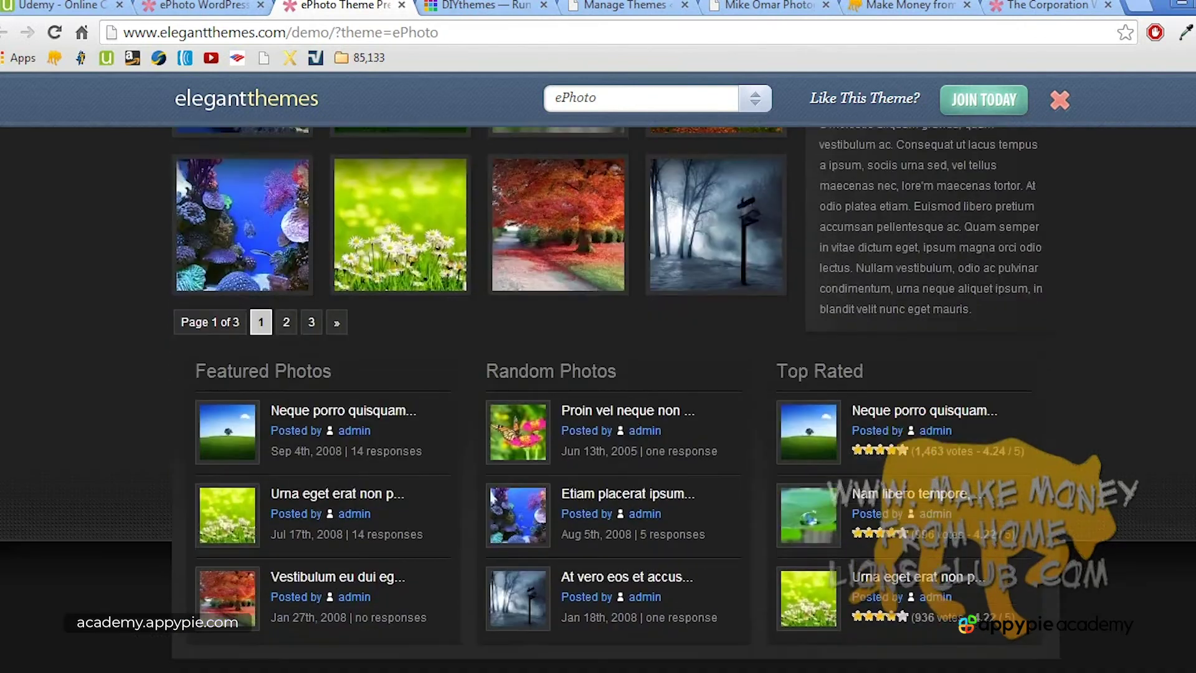
scroll(598, 399, "up", 10)
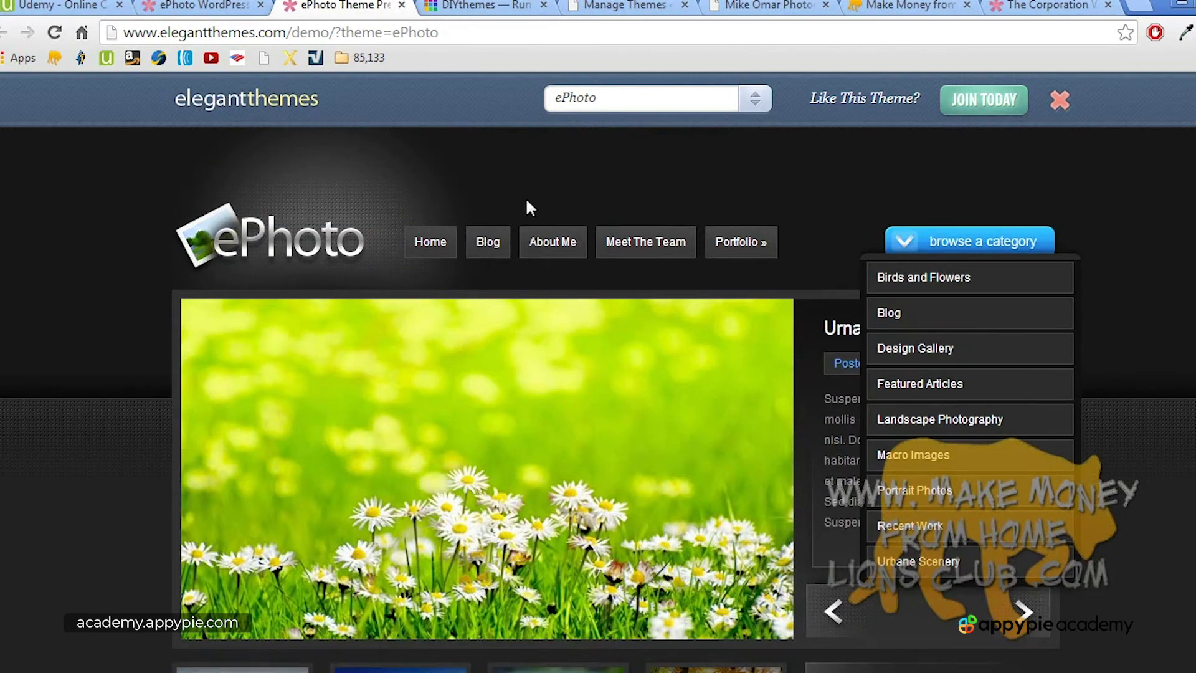
scroll(433, 242, "down", 8)
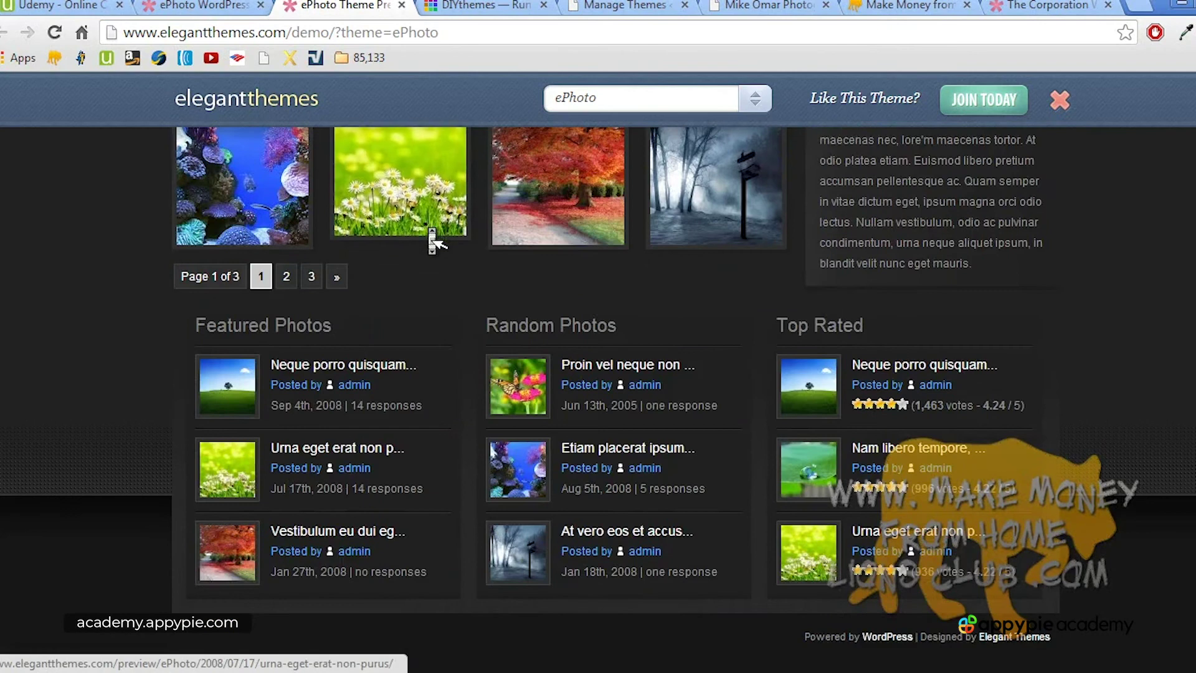
scroll(433, 242, "up", 8)
scroll(435, 241, "down", 6)
scroll(433, 240, "up", 6)
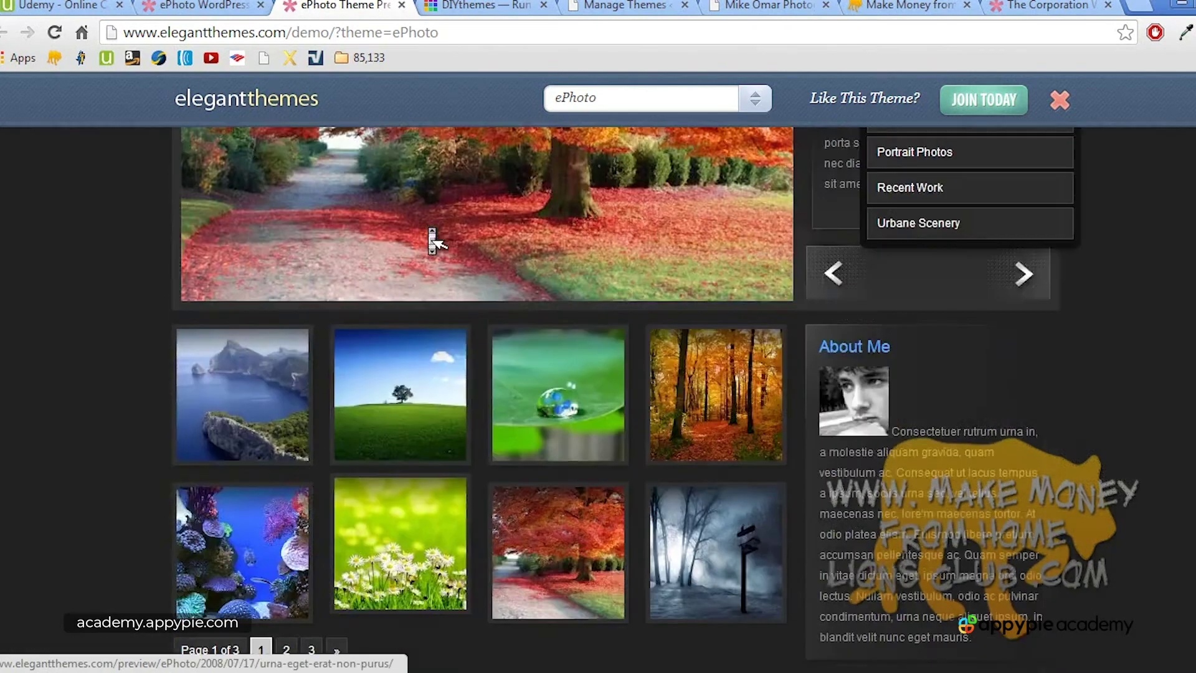
Step: Return from the demo to the WordPress Themes Gallery and show its Portfolio category
left_click(218, 6)
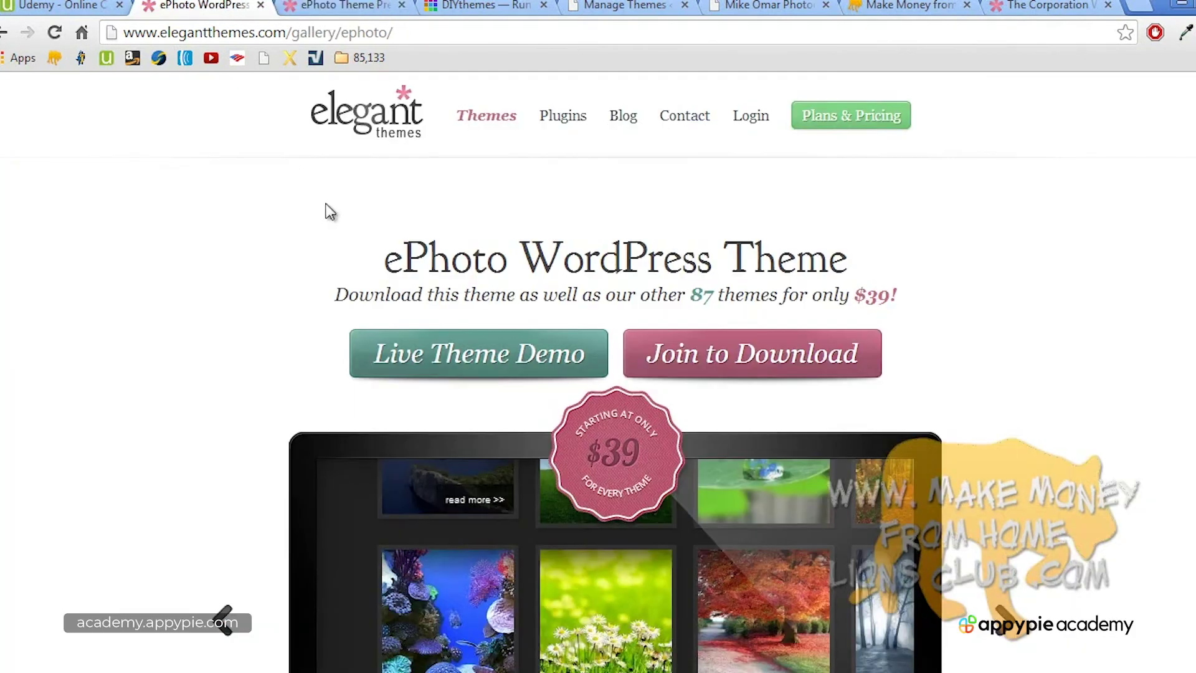
left_click(492, 119)
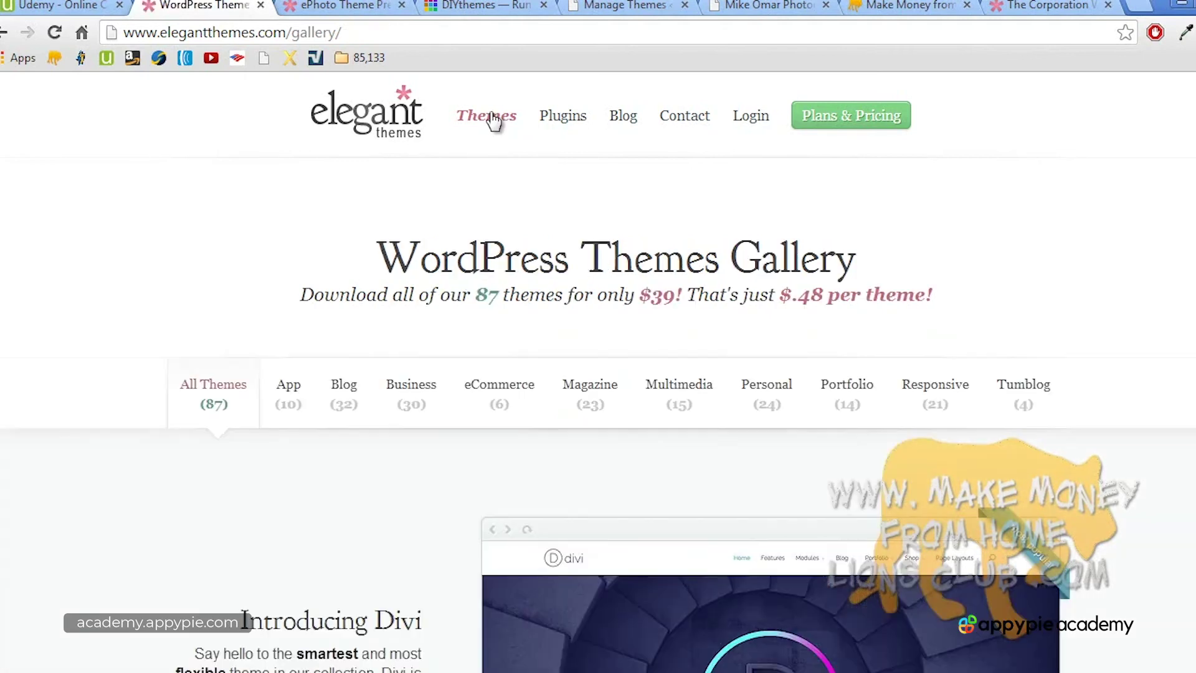
left_click(852, 397)
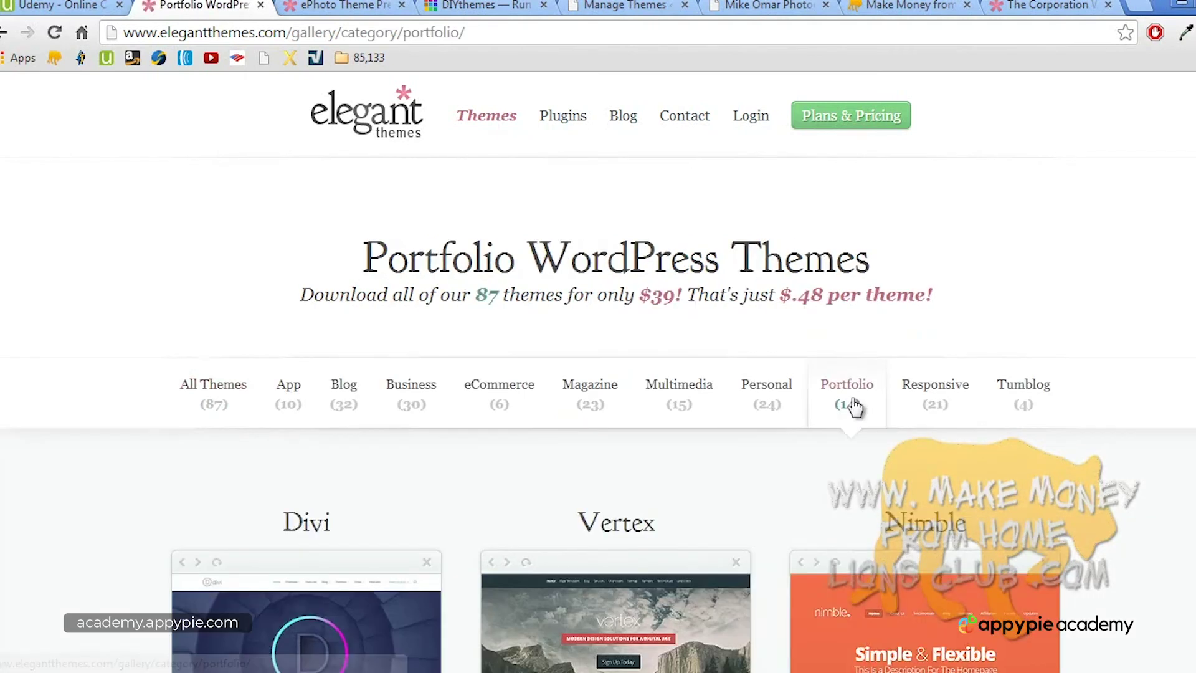
Step: Examine the theme thumbnails in the Portfolio category, from Divi through to ePhoto and eGallery
scroll(856, 408, "down", 1)
scroll(856, 408, "down", 9)
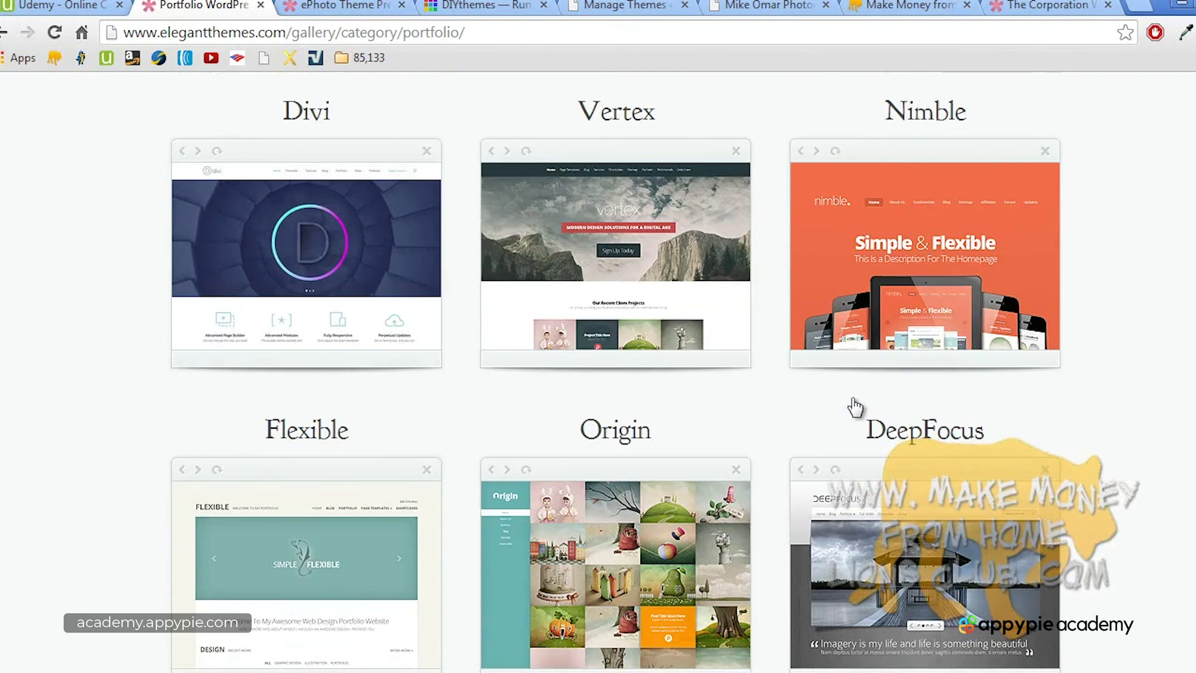
scroll(856, 408, "down", 4)
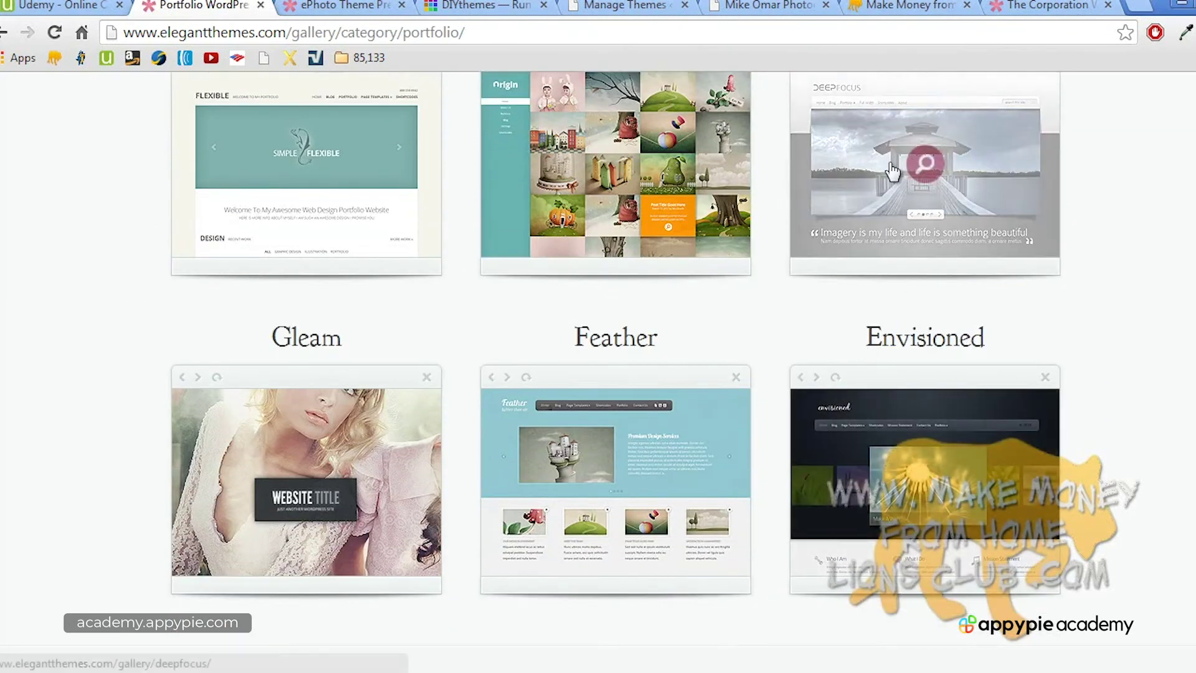
scroll(891, 167, "down", 2)
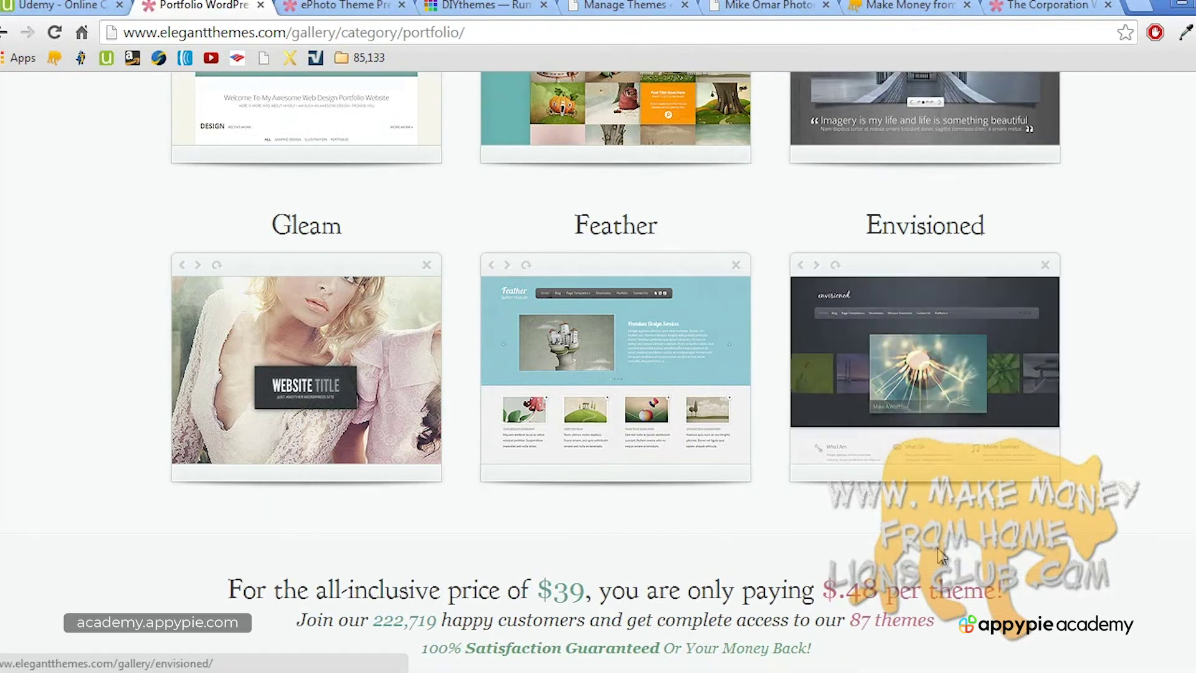
scroll(942, 556, "down", 3)
scroll(942, 556, "down", 8)
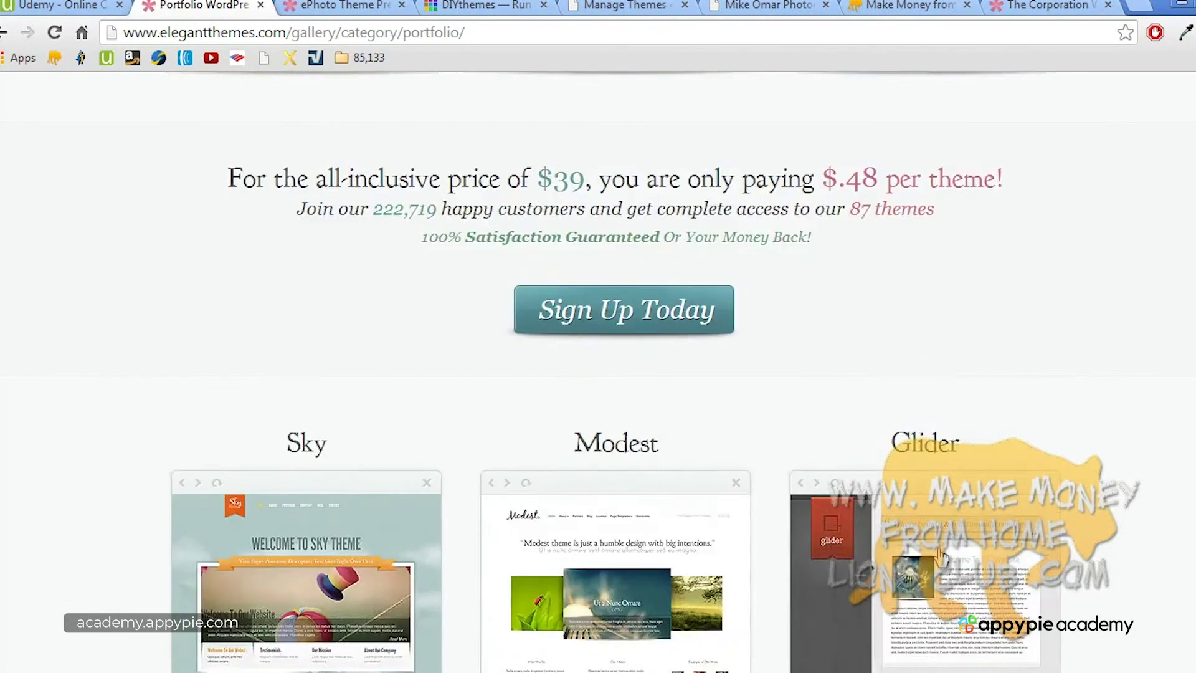
scroll(942, 556, "down", 2)
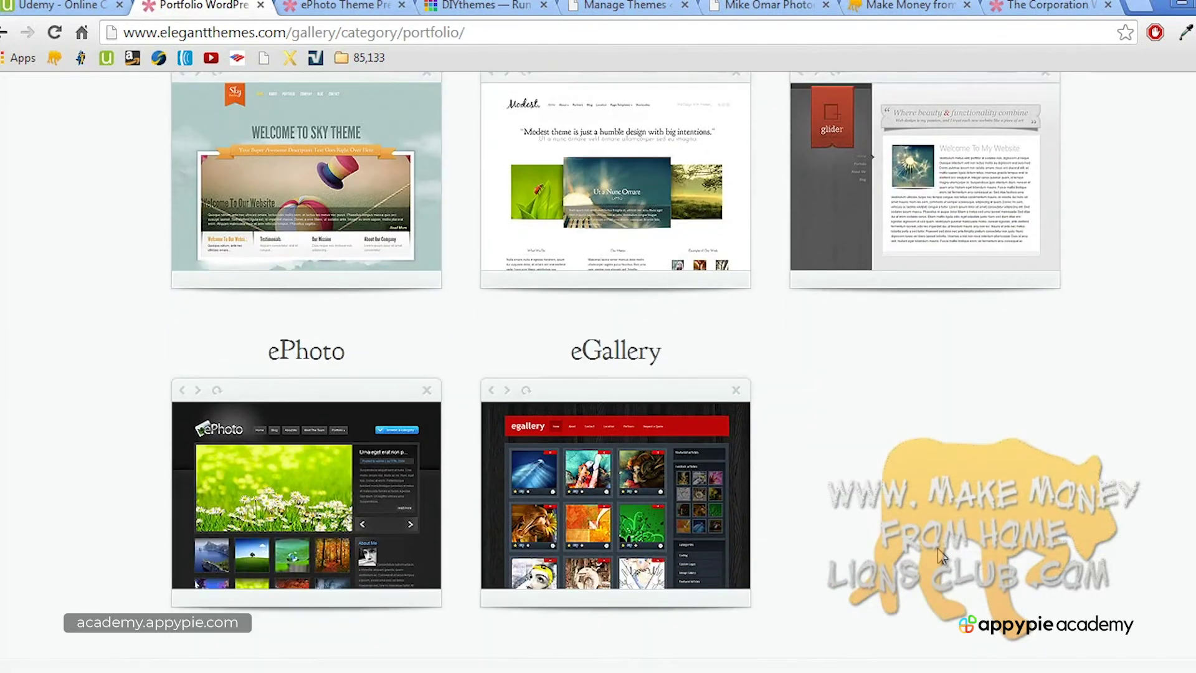
scroll(942, 556, "up", 1)
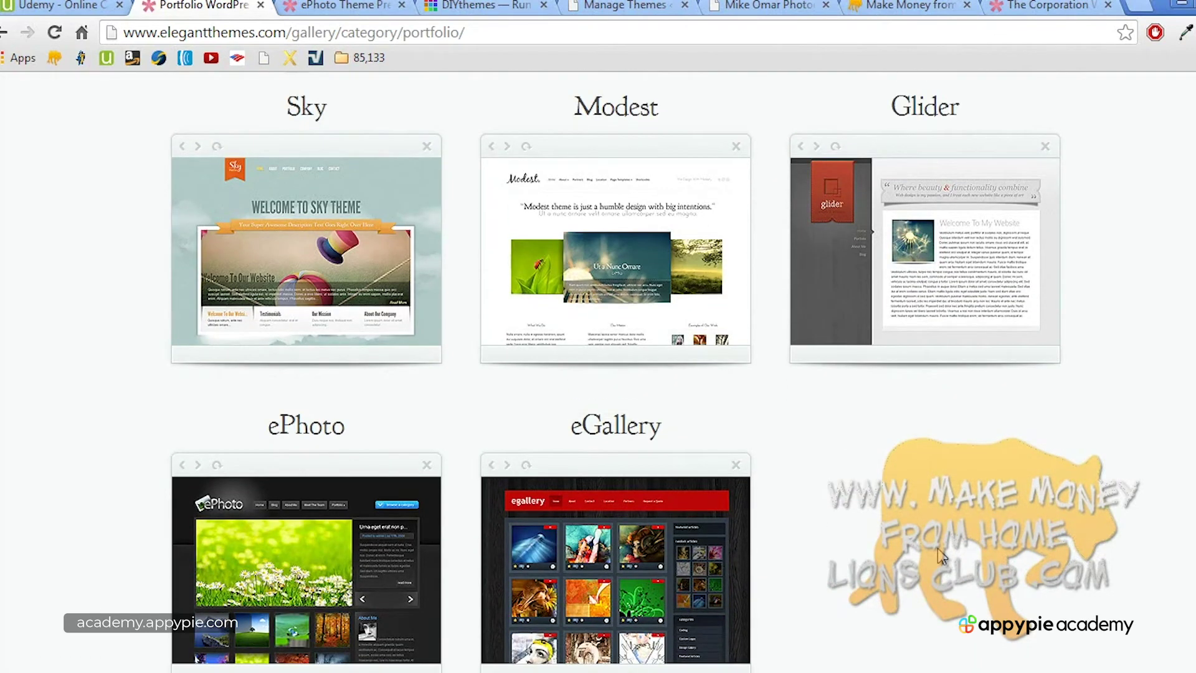
scroll(942, 556, "down", 1)
scroll(942, 556, "up", 2)
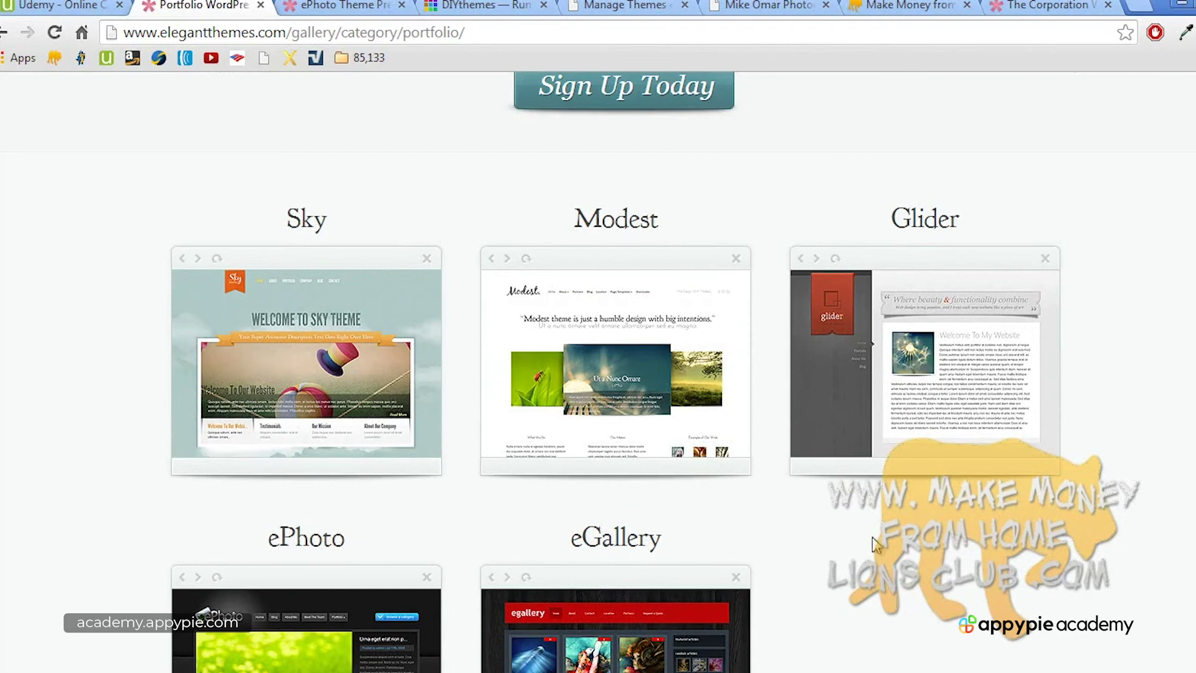
Step: Open the Modest theme's live demo, advance its featured slider once, and look over the demo's home page
left_click(620, 393)
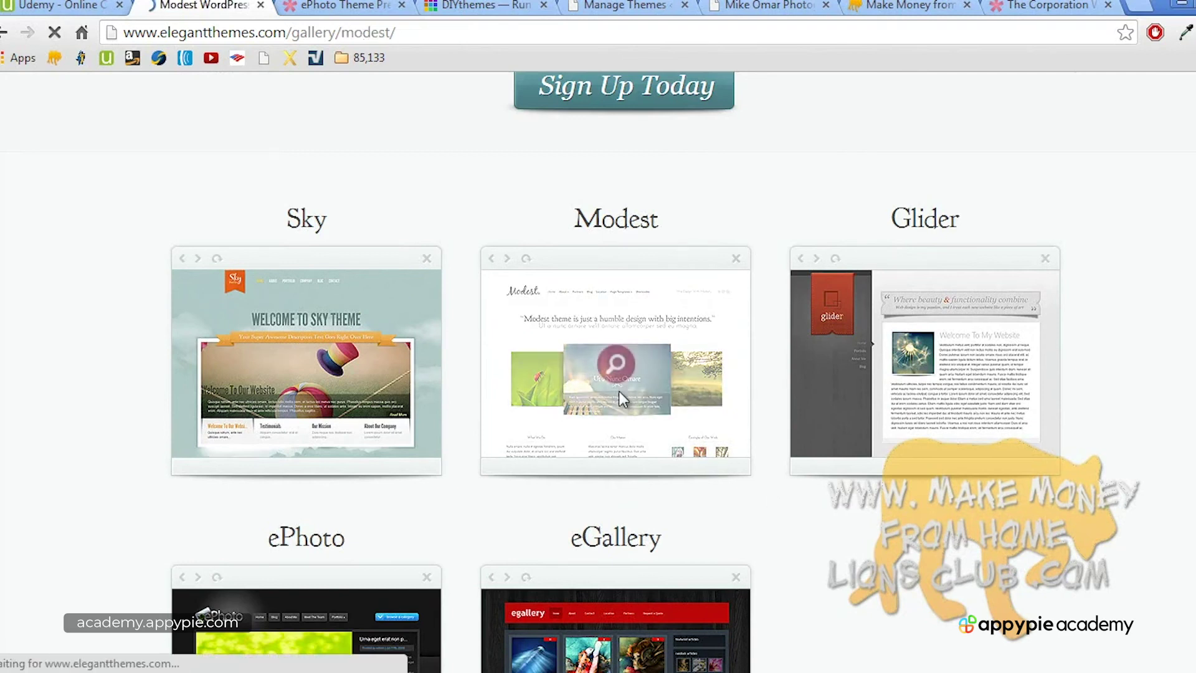
left_click(521, 351)
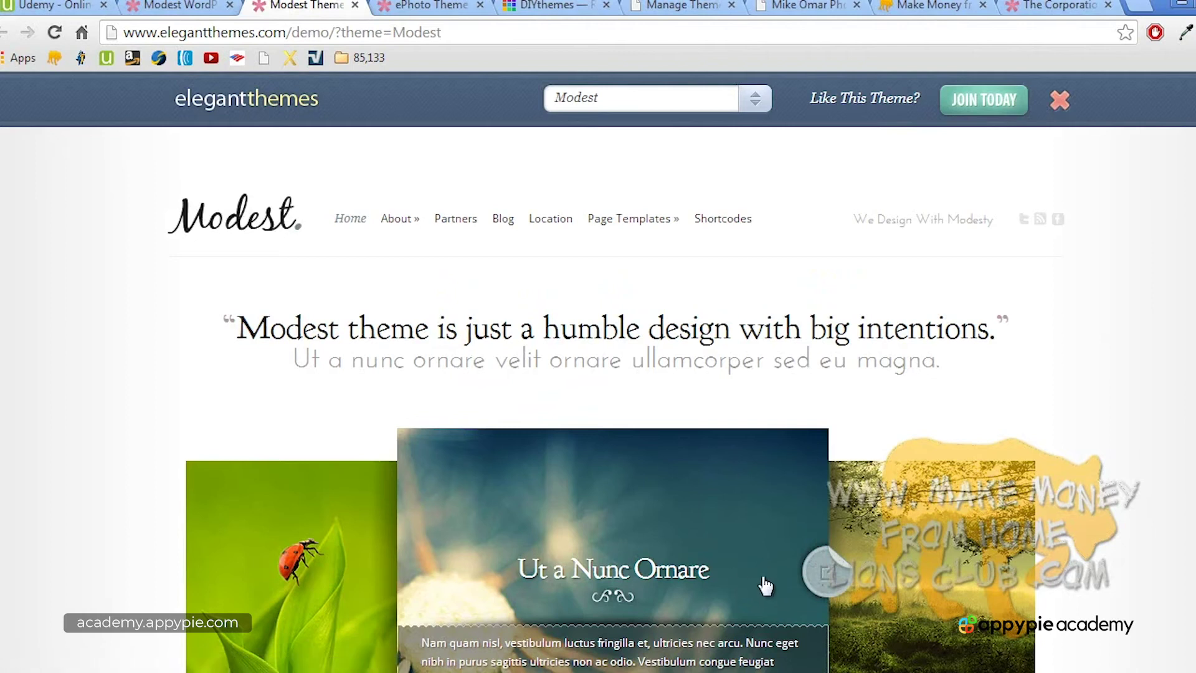
left_click(995, 582)
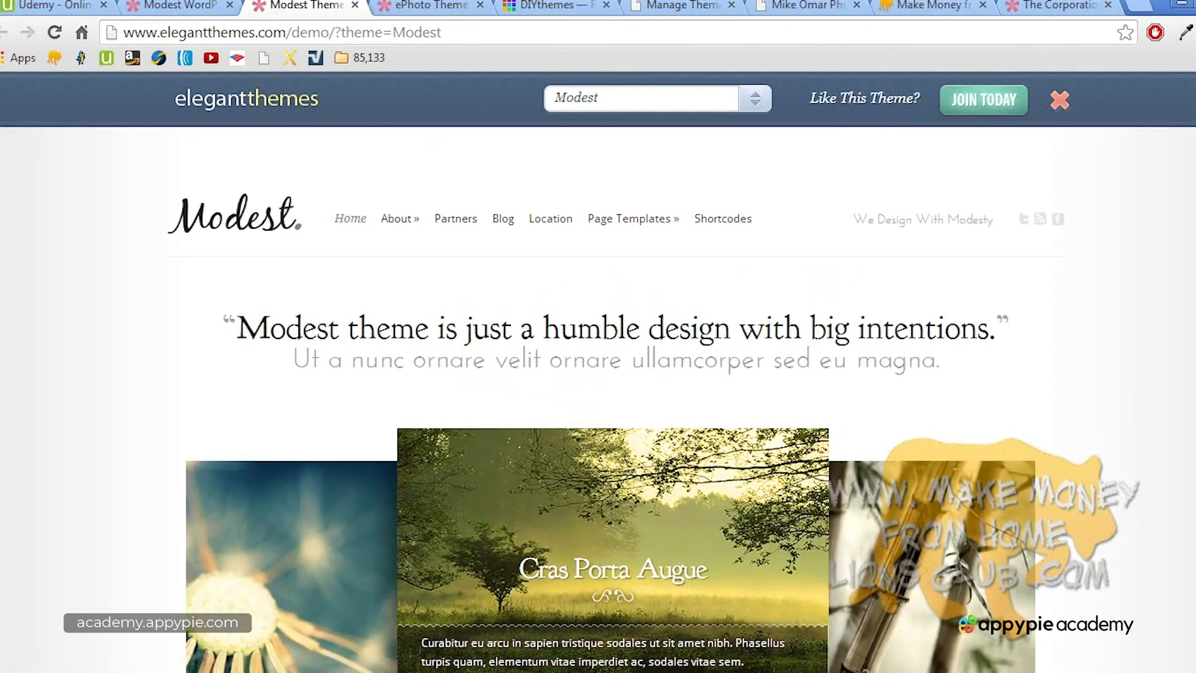
scroll(1126, 399, "down", 6)
scroll(615, 398, "up", 6)
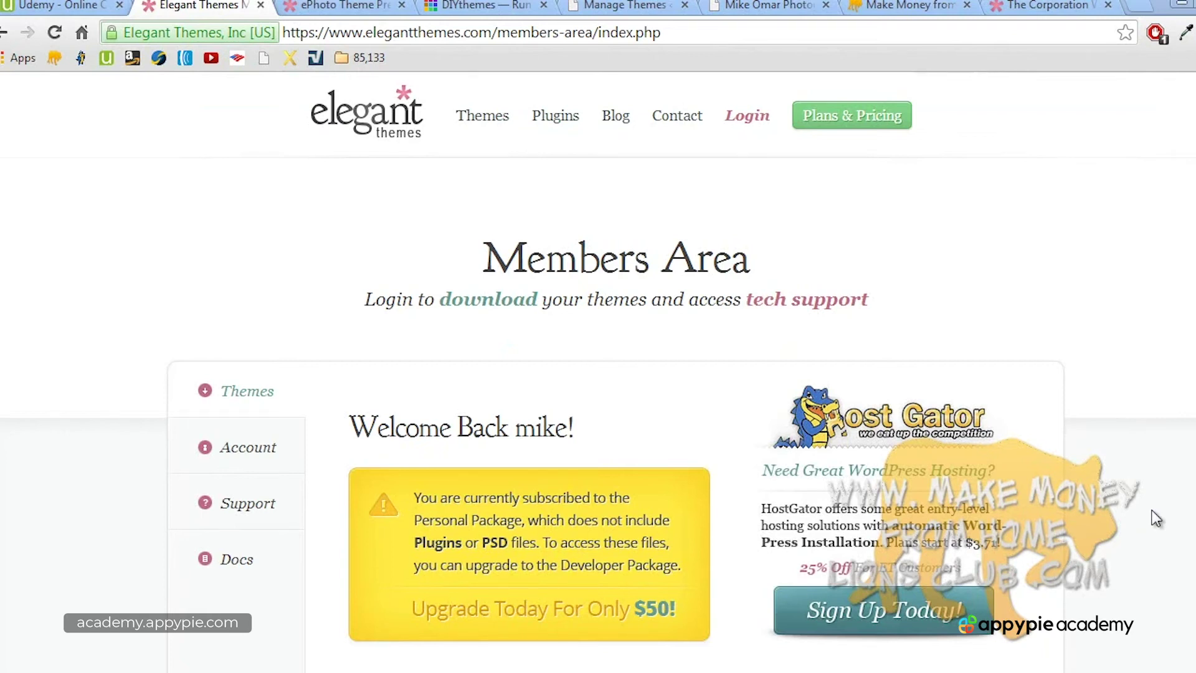
Step: Find the Envisioned theme among the members area's Theme Downloads by searching the page for "envi"
scroll(598, 373, "down", 15)
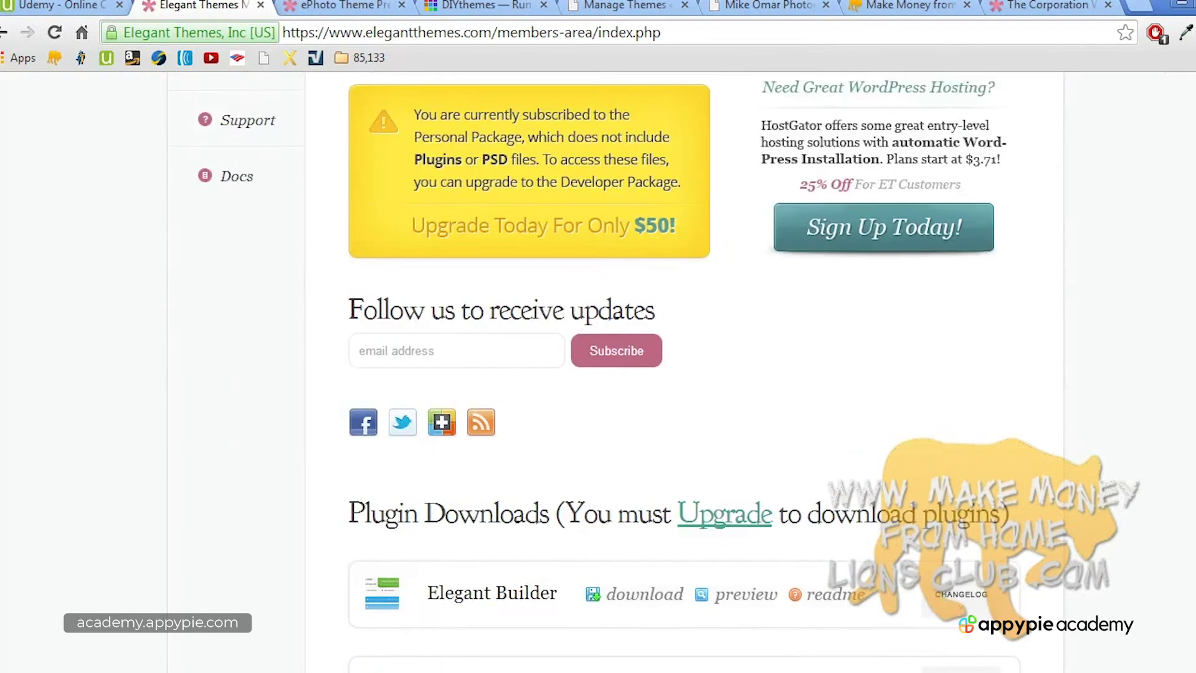
scroll(685, 374, "down", 10)
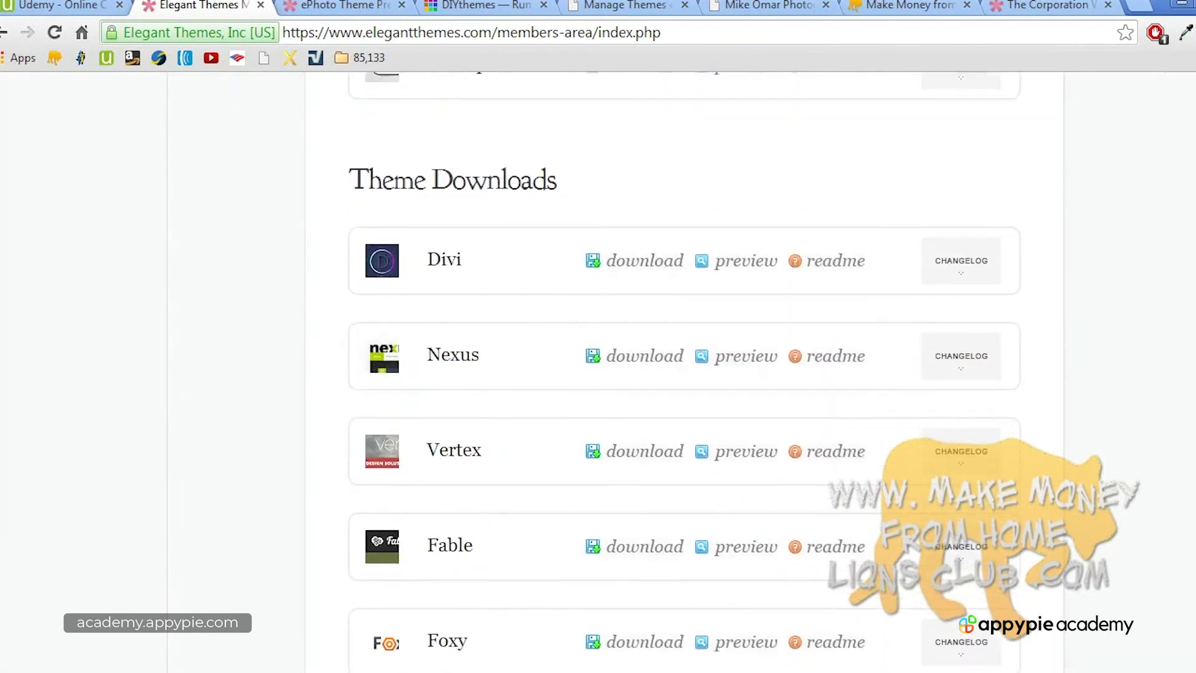
key("ctrl+f")
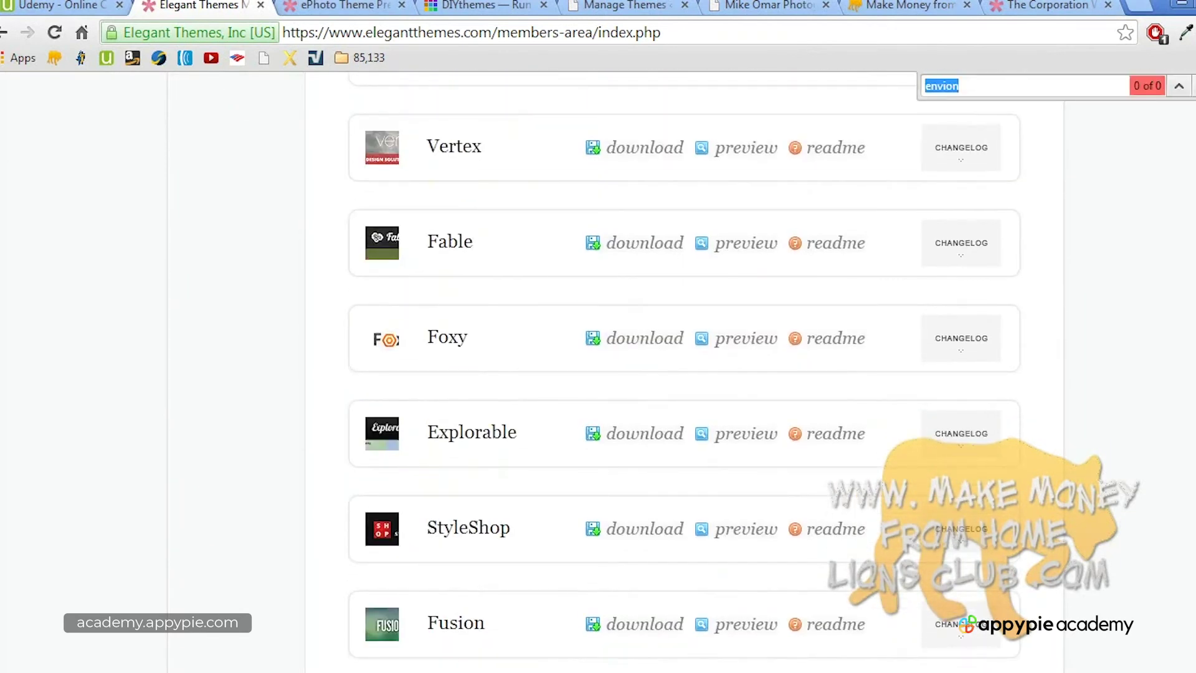
type("envi")
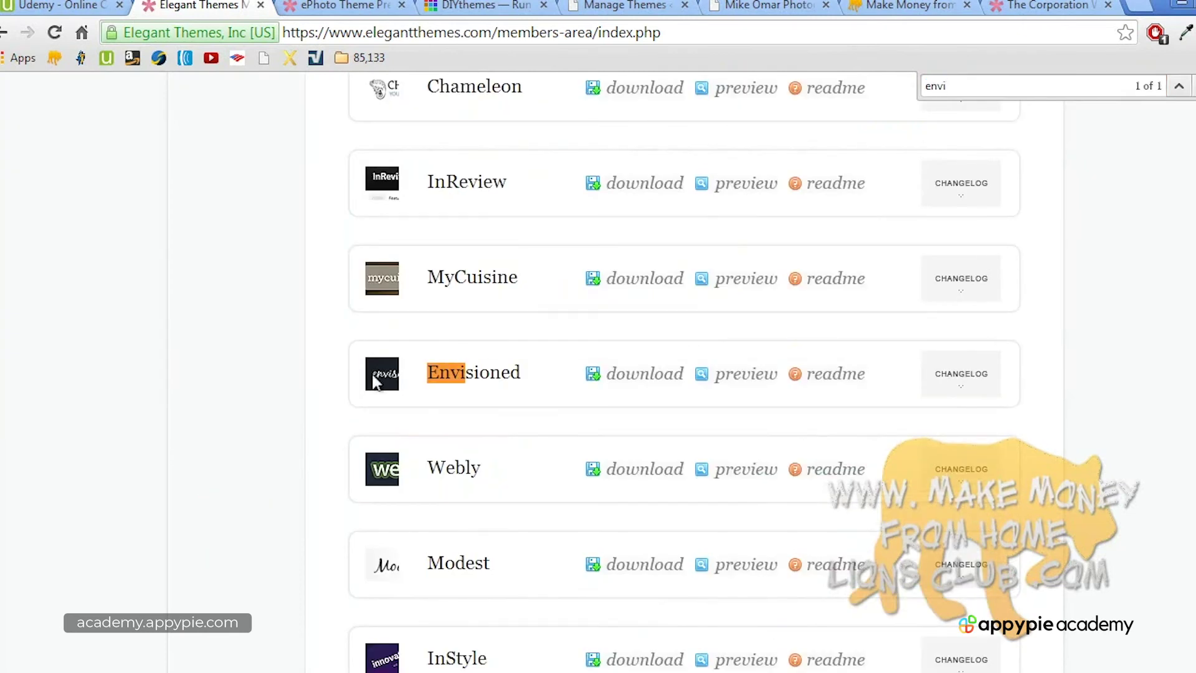
Step: Download the Envisioned theme package and save it as a zip file named Envisioned on the Desktop
mouse_move(610, 387)
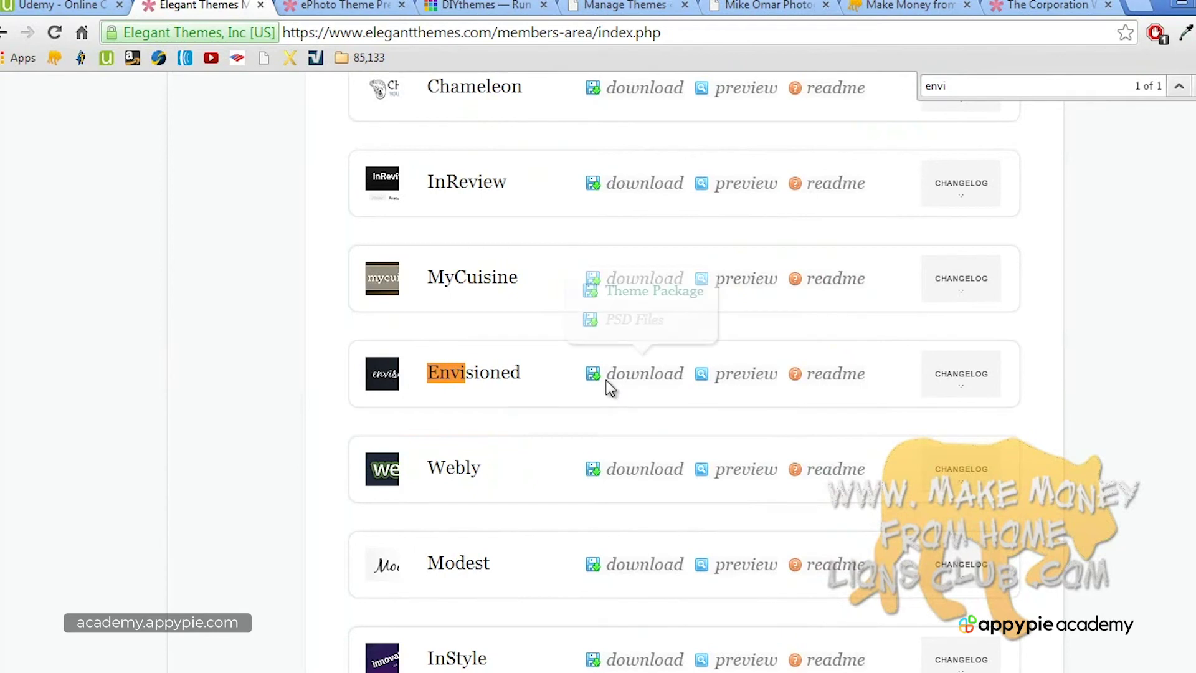
left_click(649, 306)
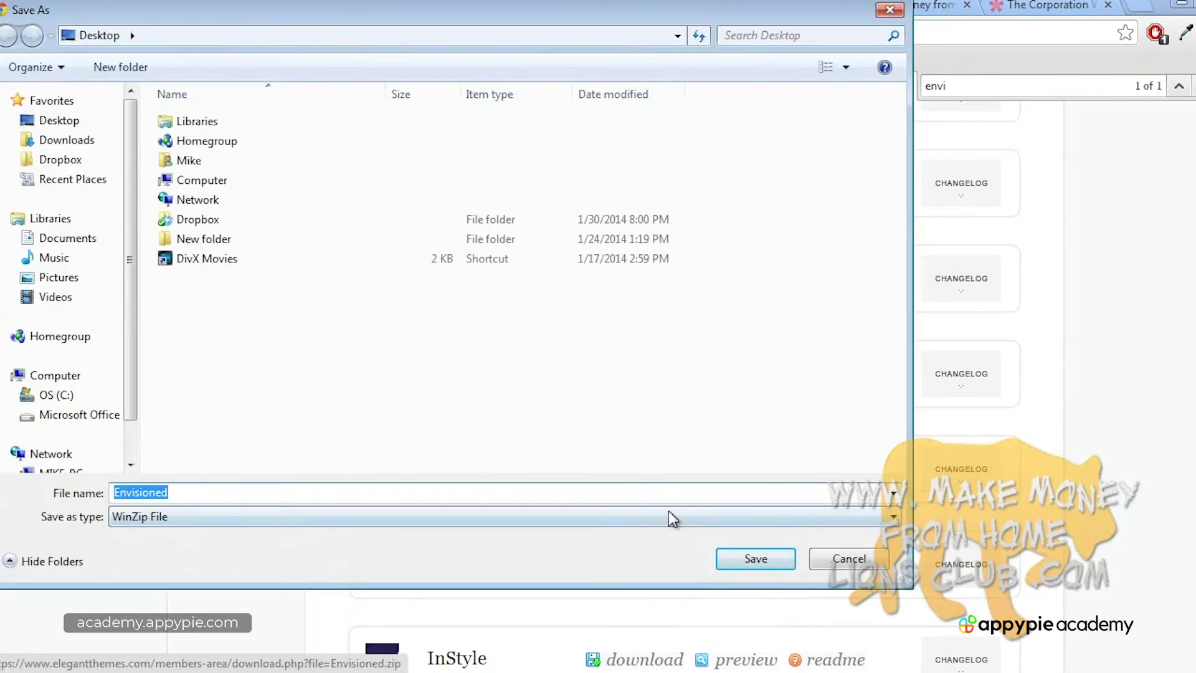
left_click(746, 555)
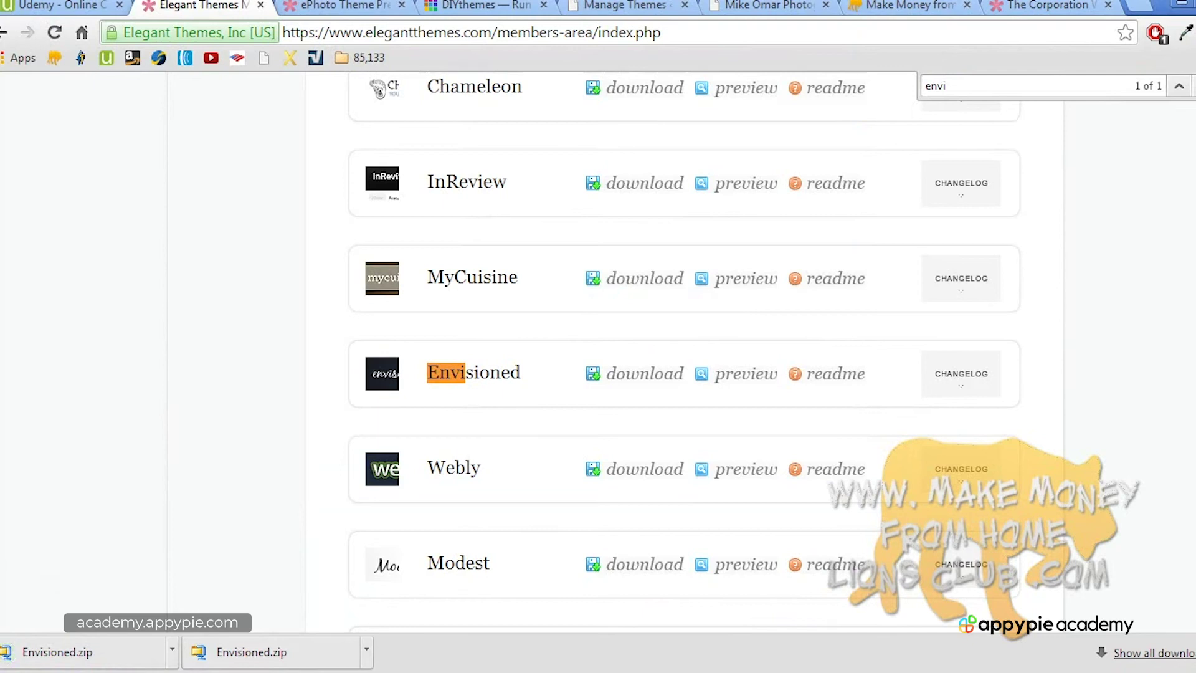
left_click(1195, 652)
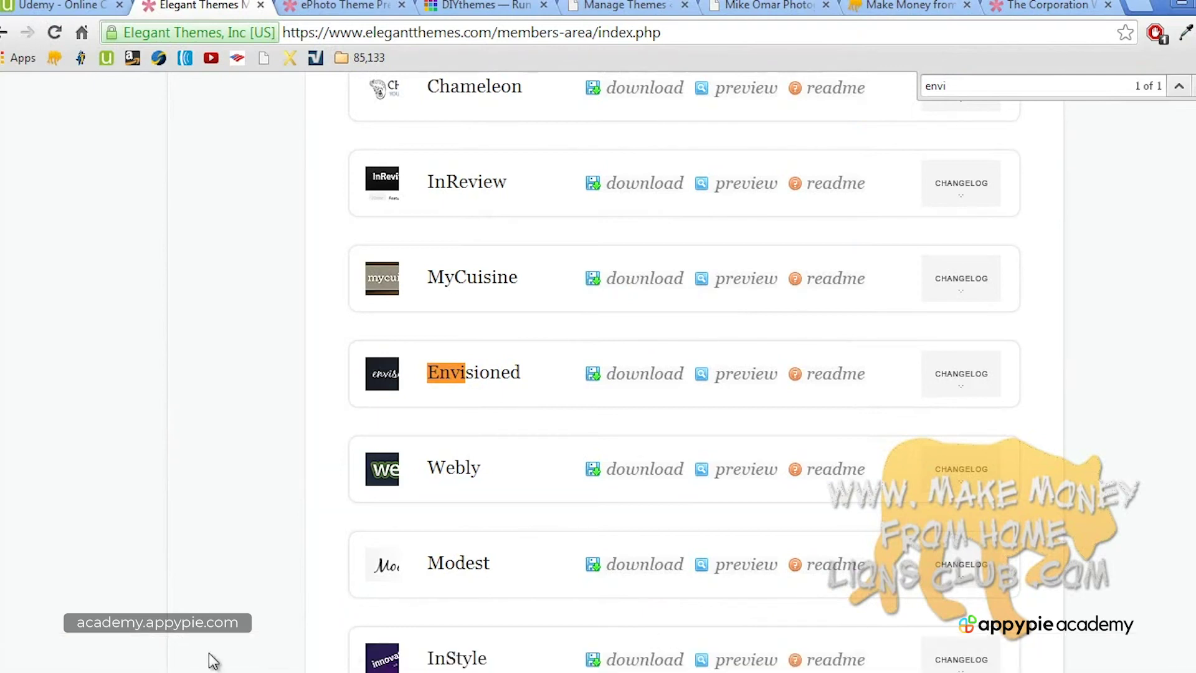
Step: Show the computer's desktop and move the Envisioned zip file to an empty area
left_click(1183, 4)
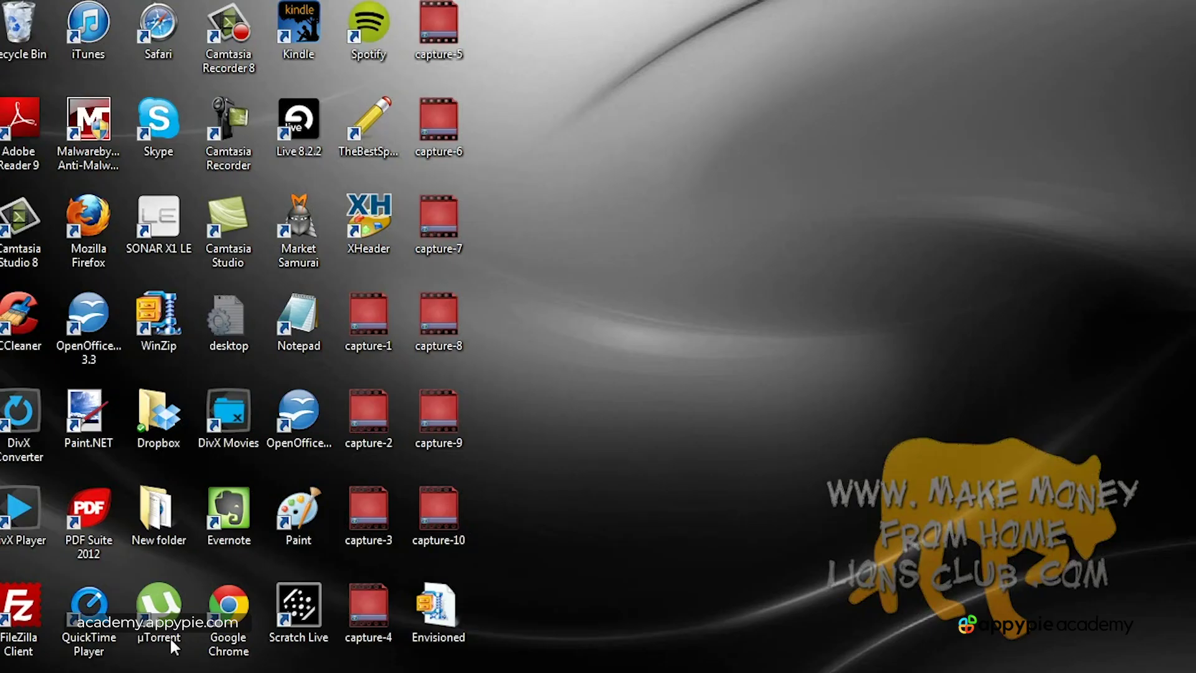
left_click_drag(418, 613, 595, 417)
left_click(589, 349)
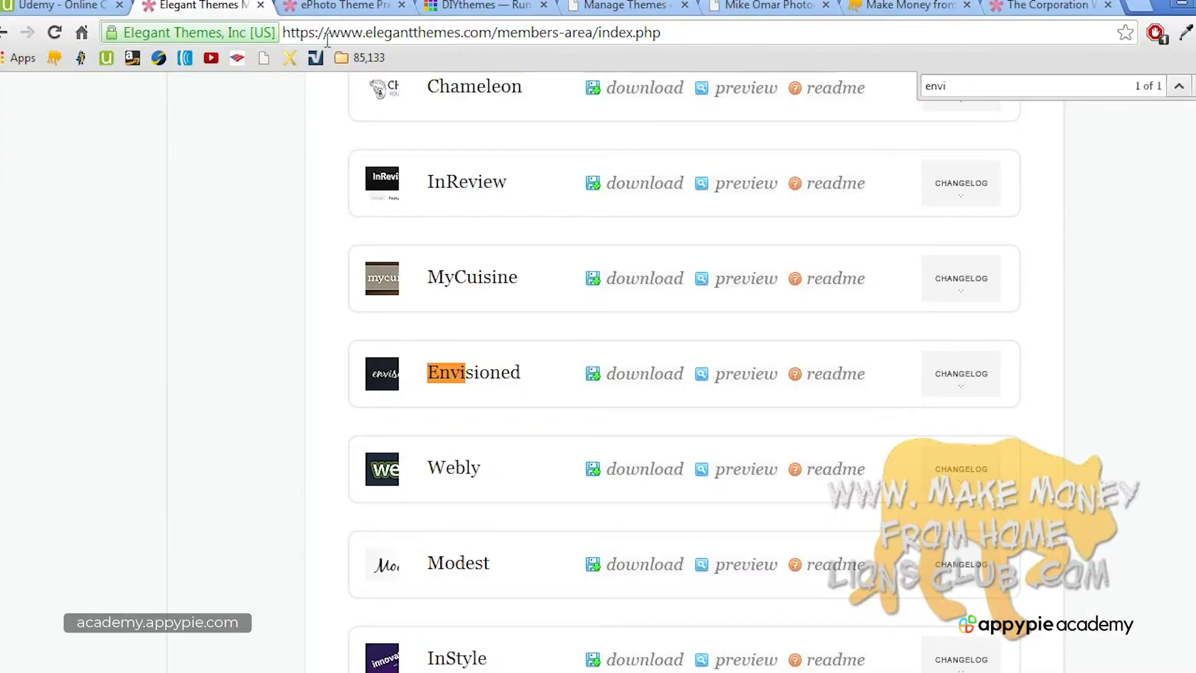
Step: Switch to the WordPress site's theme management page and open the upload form for installing a new theme
left_click(616, 4)
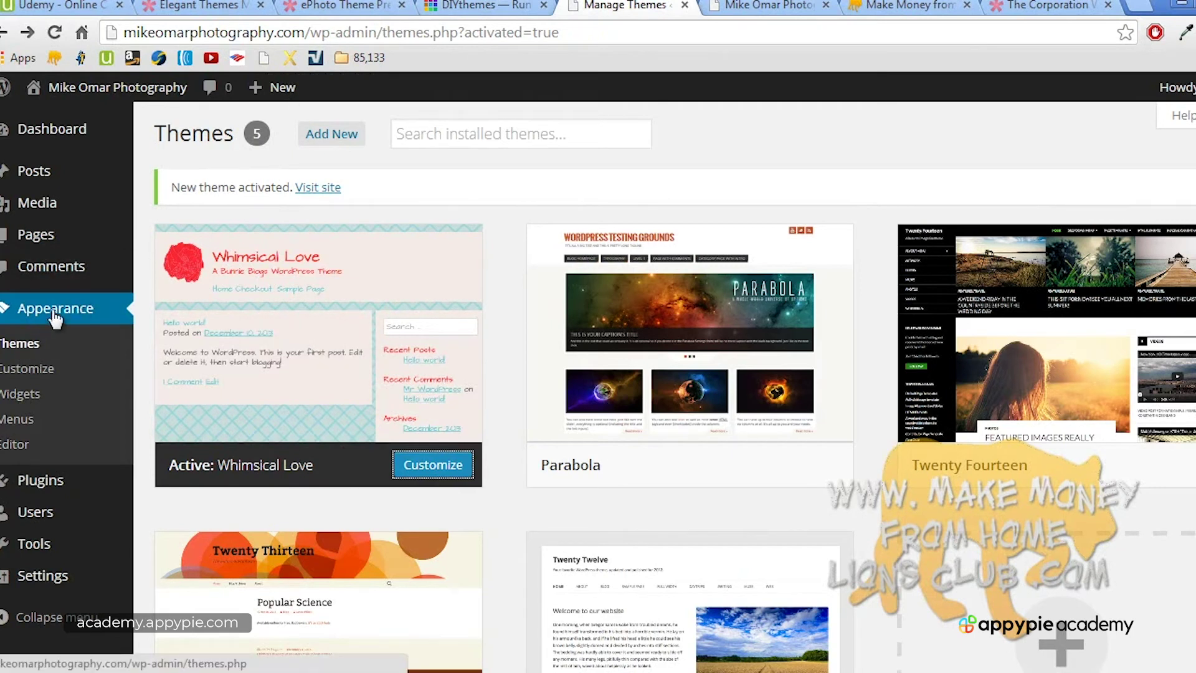
left_click(312, 141)
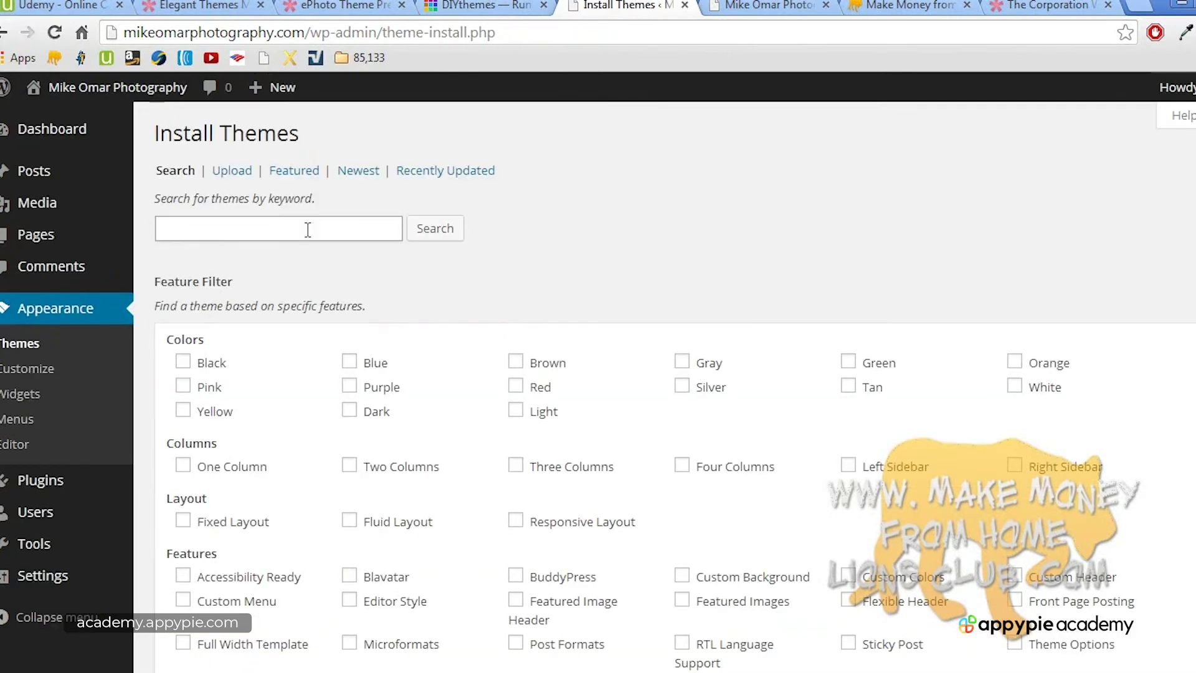
left_click(241, 175)
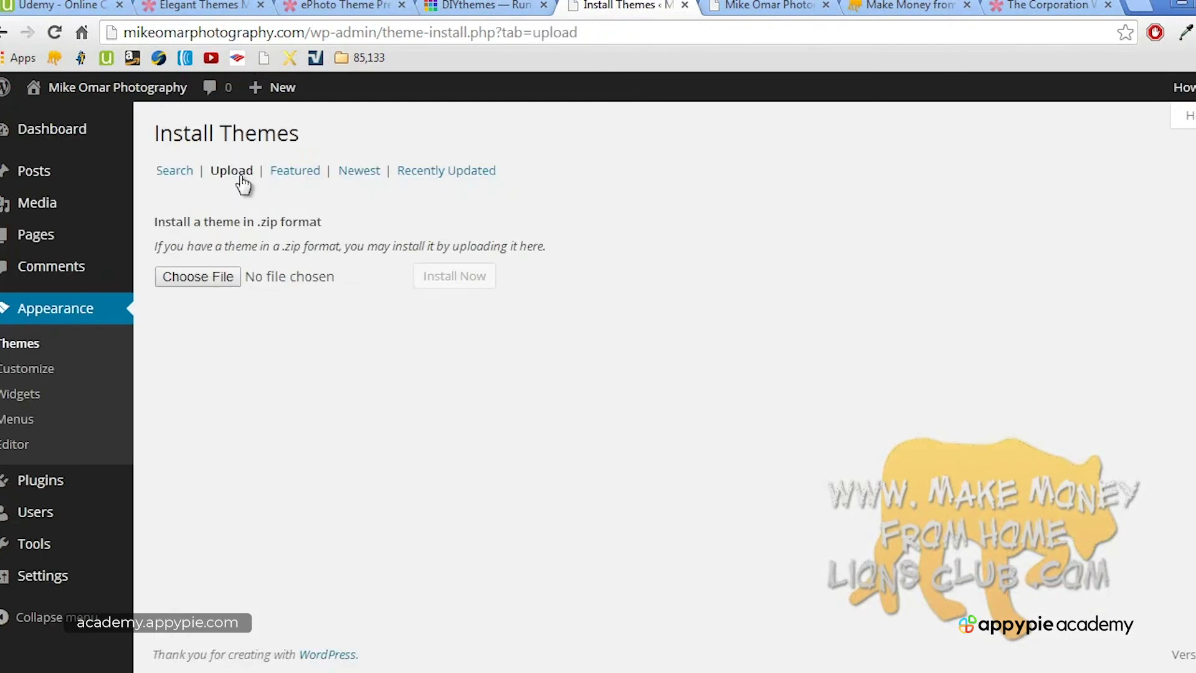
Step: Choose Envisioned.zip from the Desktop as the theme file to upload
left_click(226, 280)
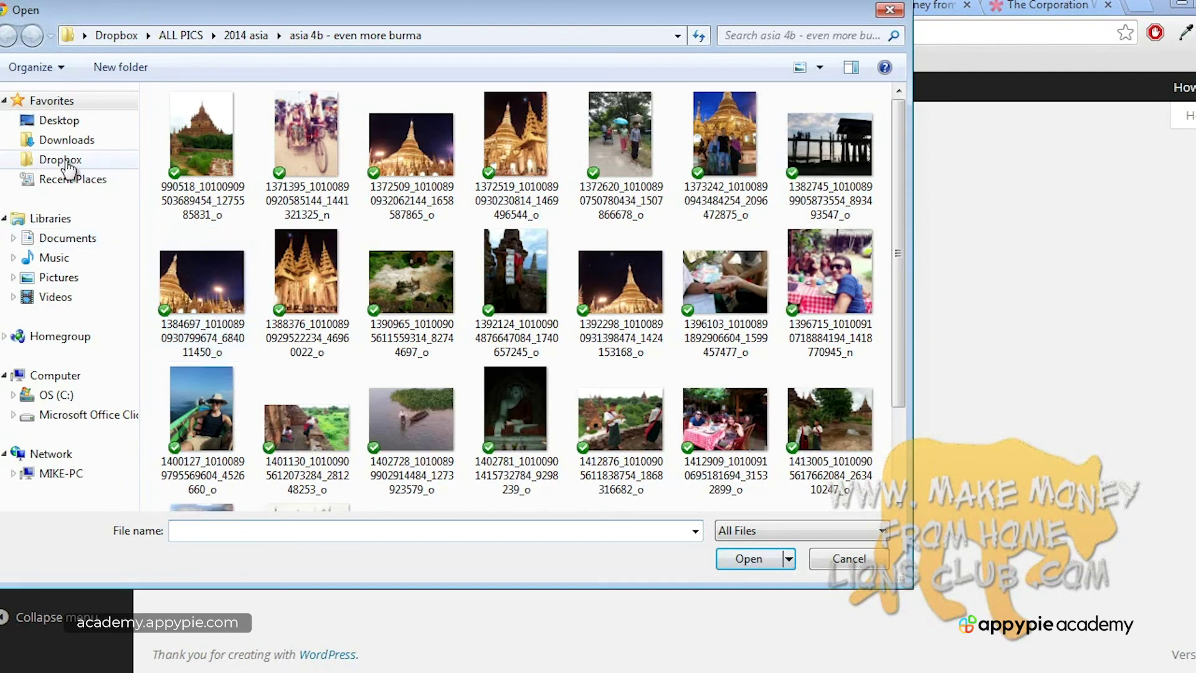
left_click(65, 119)
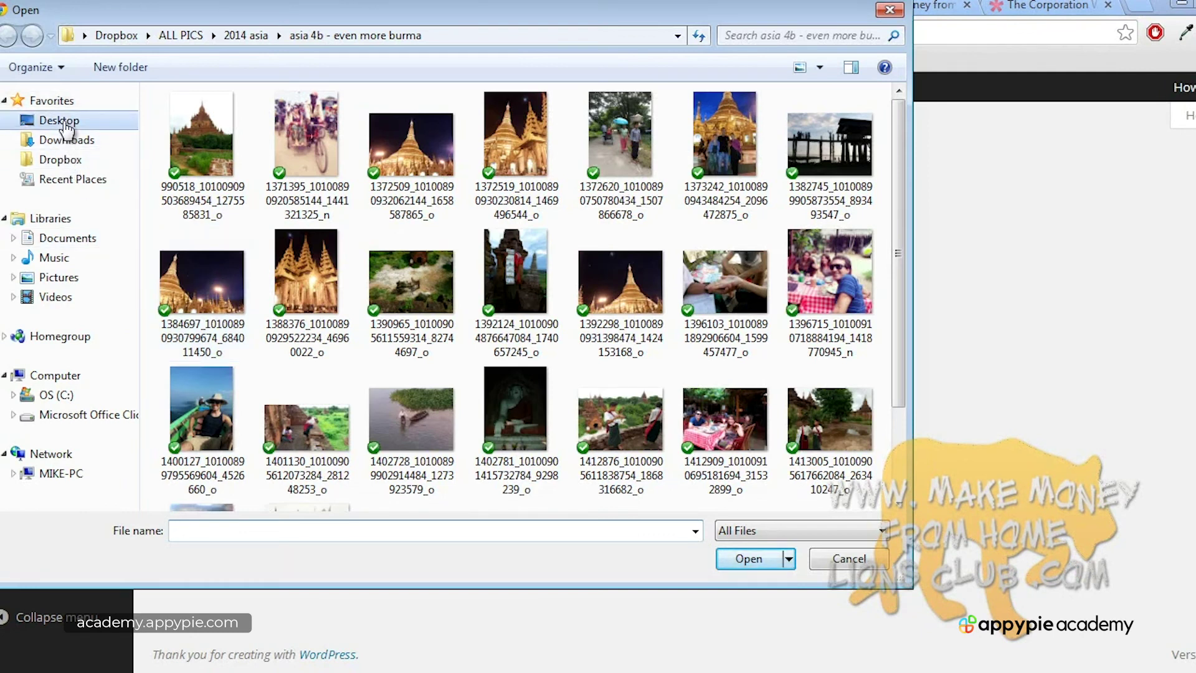
left_click(285, 535)
type("en")
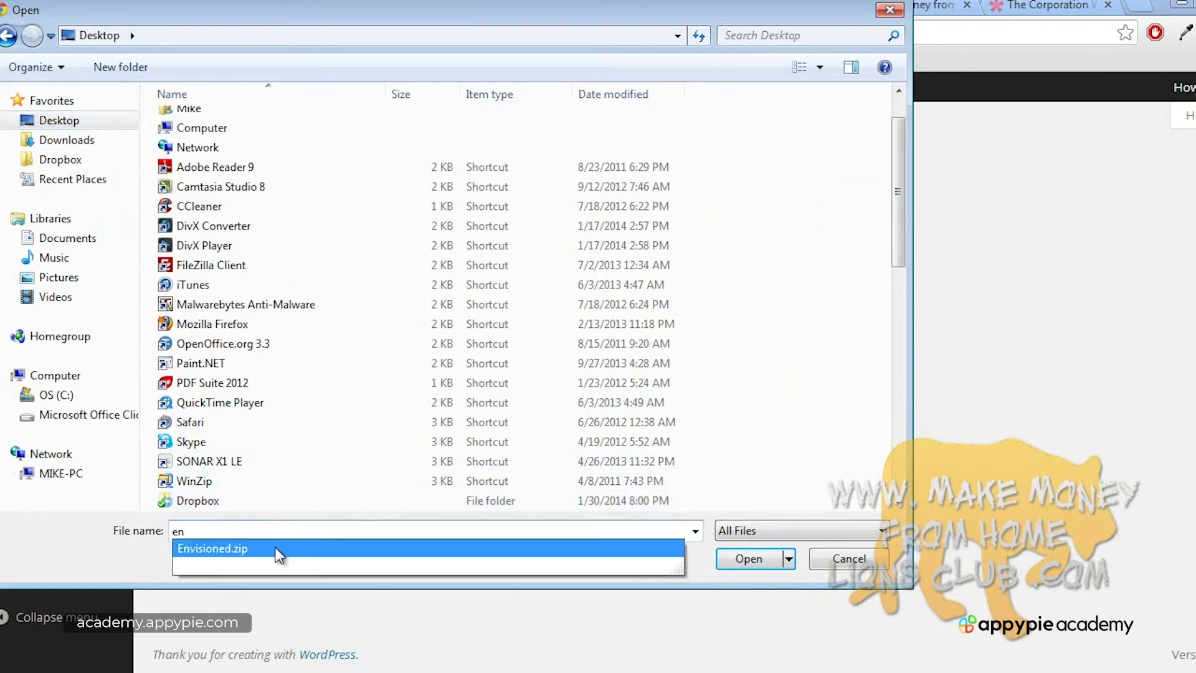
left_click(275, 550)
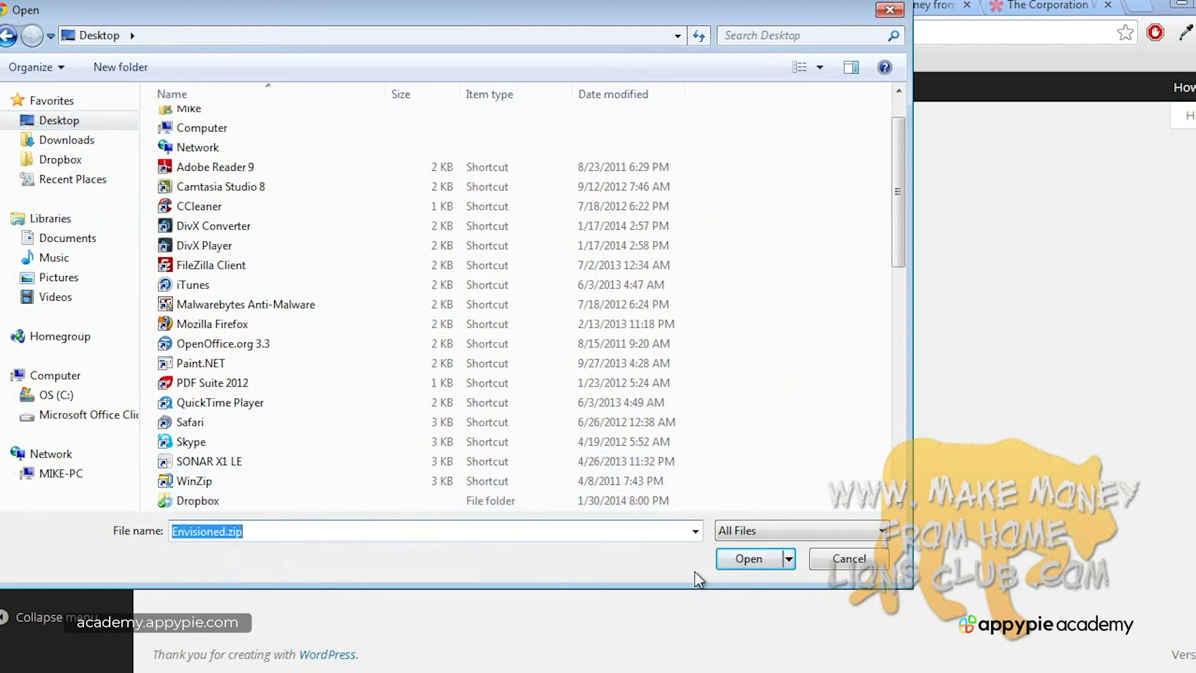
left_click(743, 565)
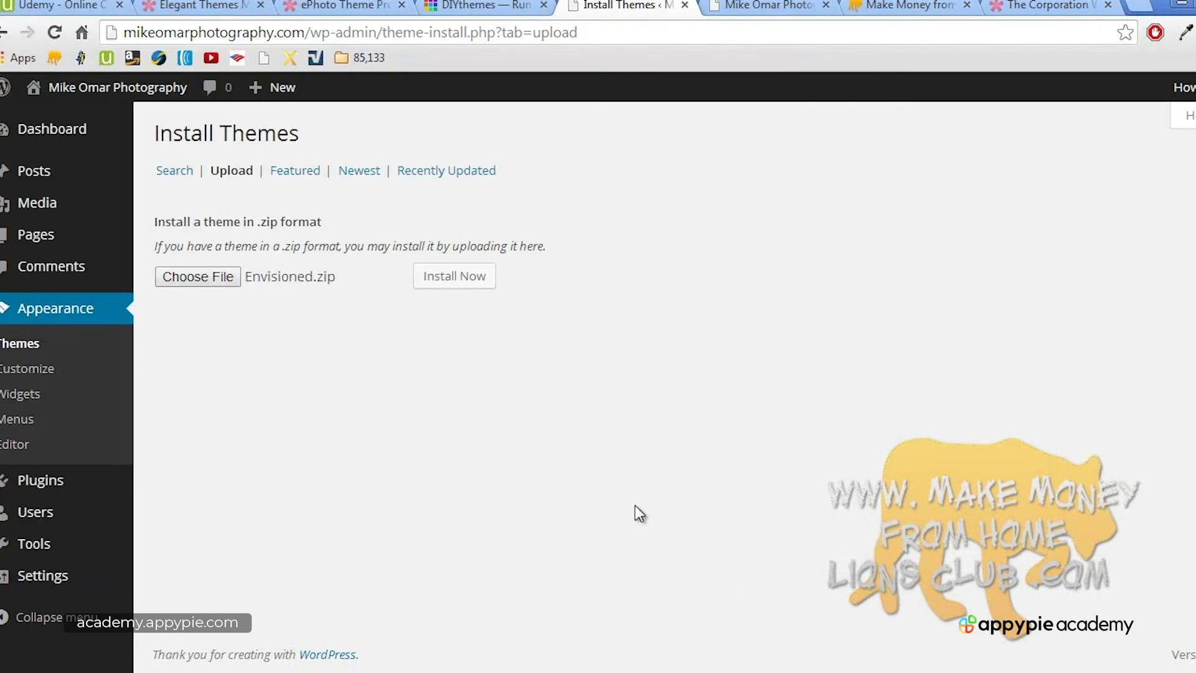
Step: Install the selected Envisioned.zip theme and activate it on the site
left_click(473, 281)
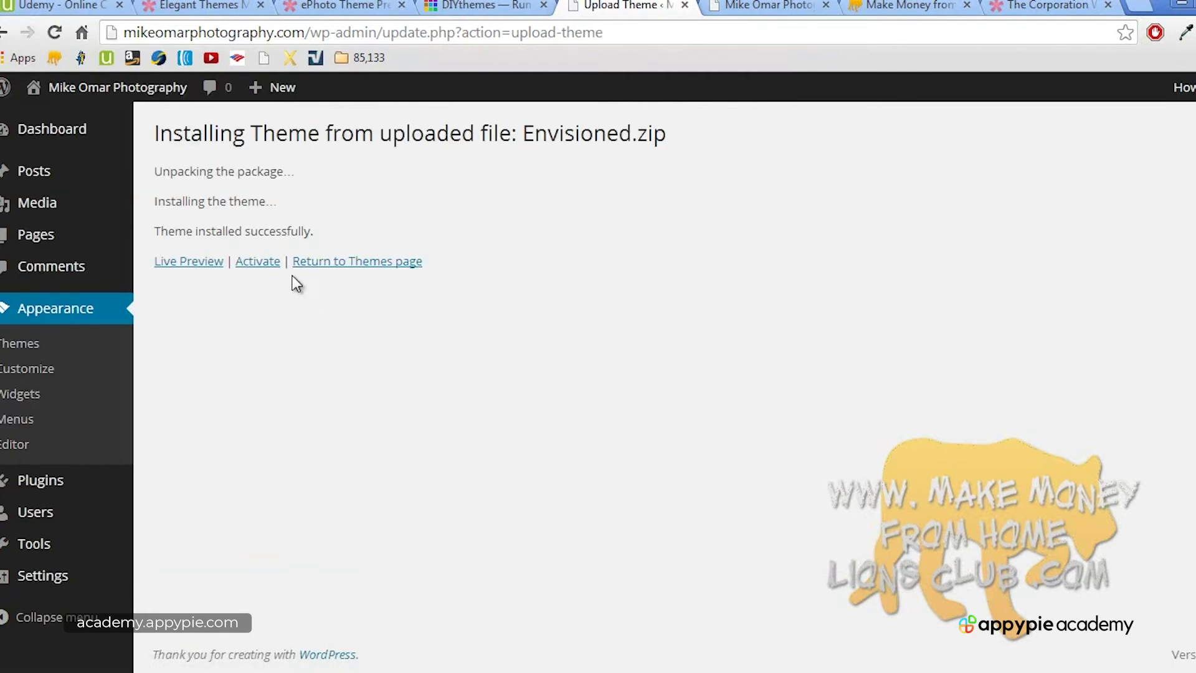
left_click(258, 263)
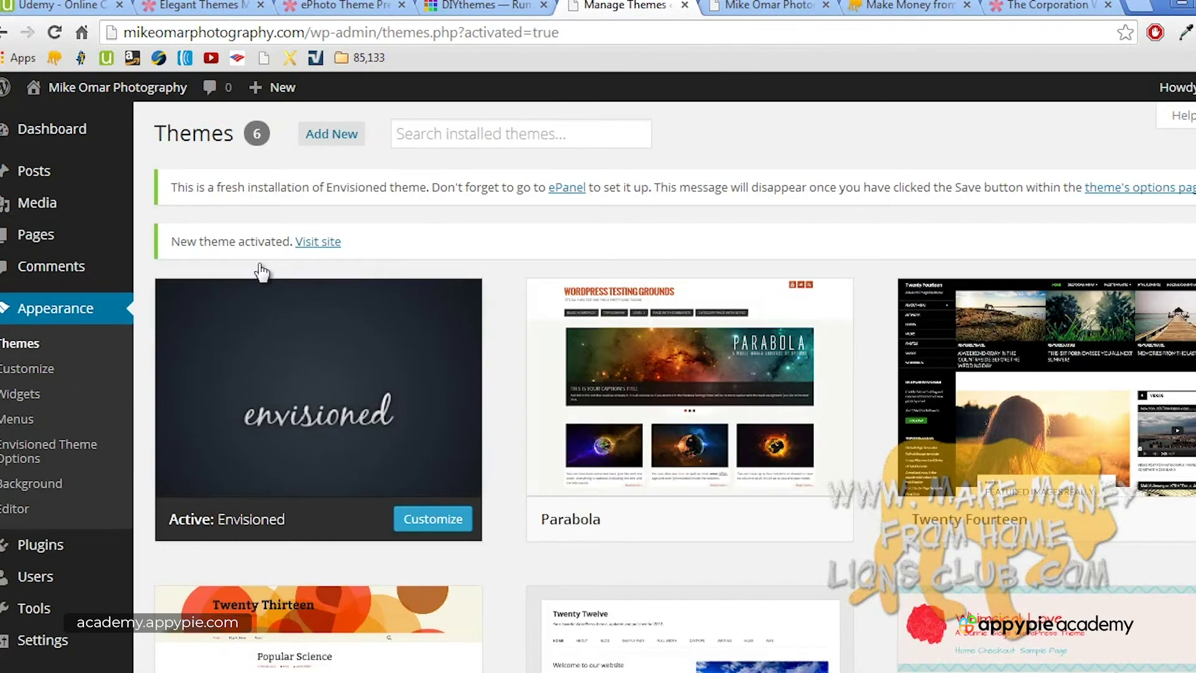
Step: View the live site's home page in the Envisioned theme from header to footer, then return to the theme management page
left_click(768, 6)
left_click(471, 190)
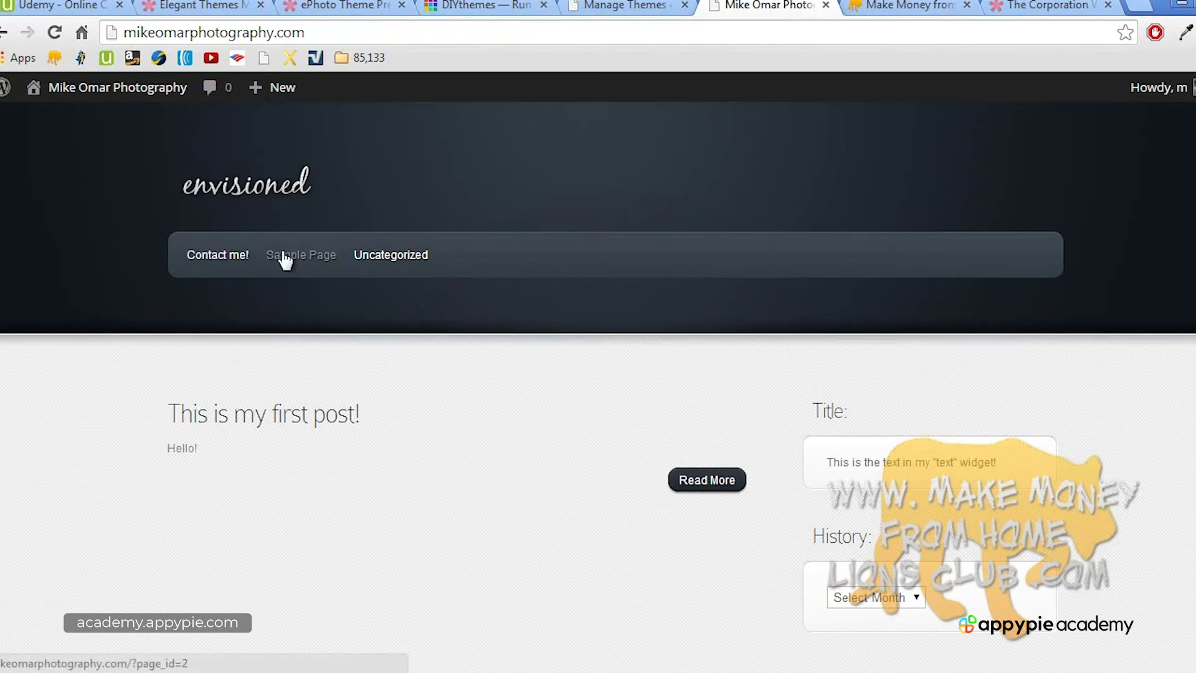
scroll(614, 305, "down", 5)
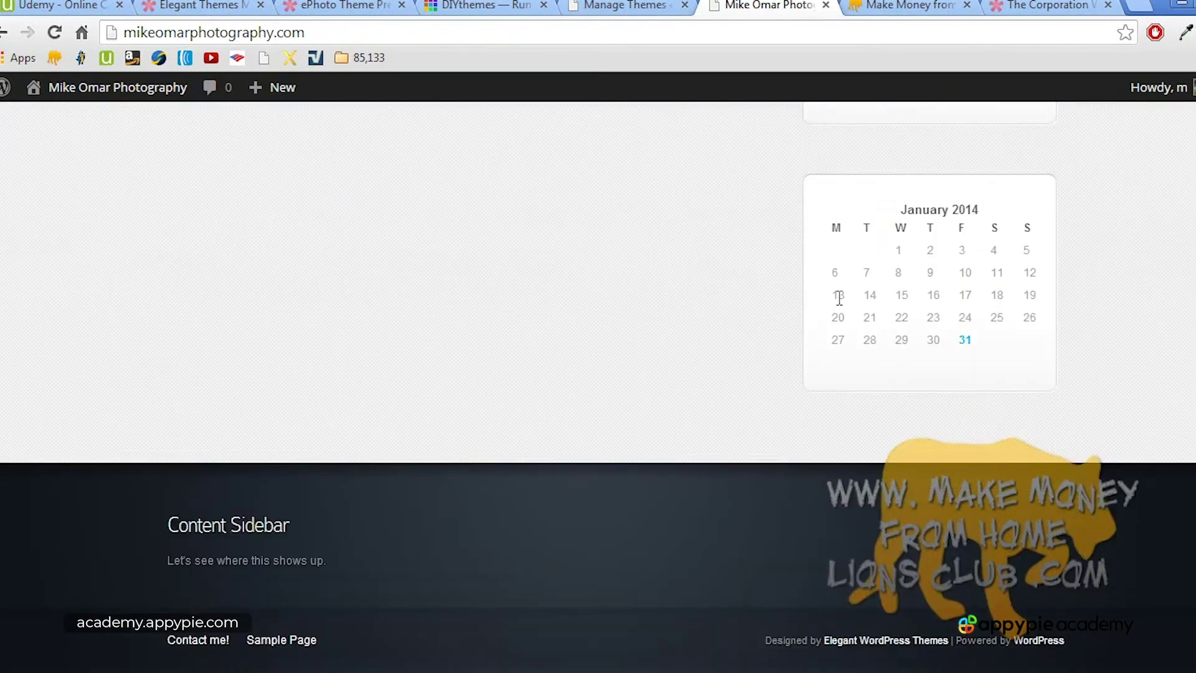
scroll(841, 311, "up", 5)
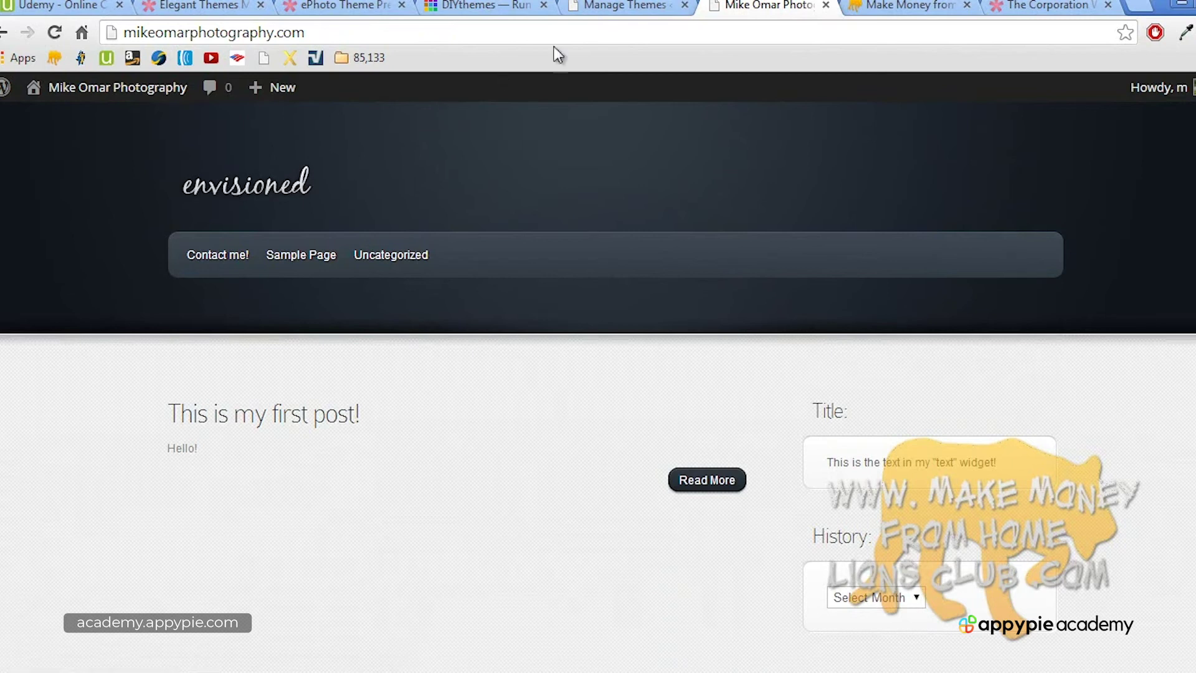
left_click(608, 13)
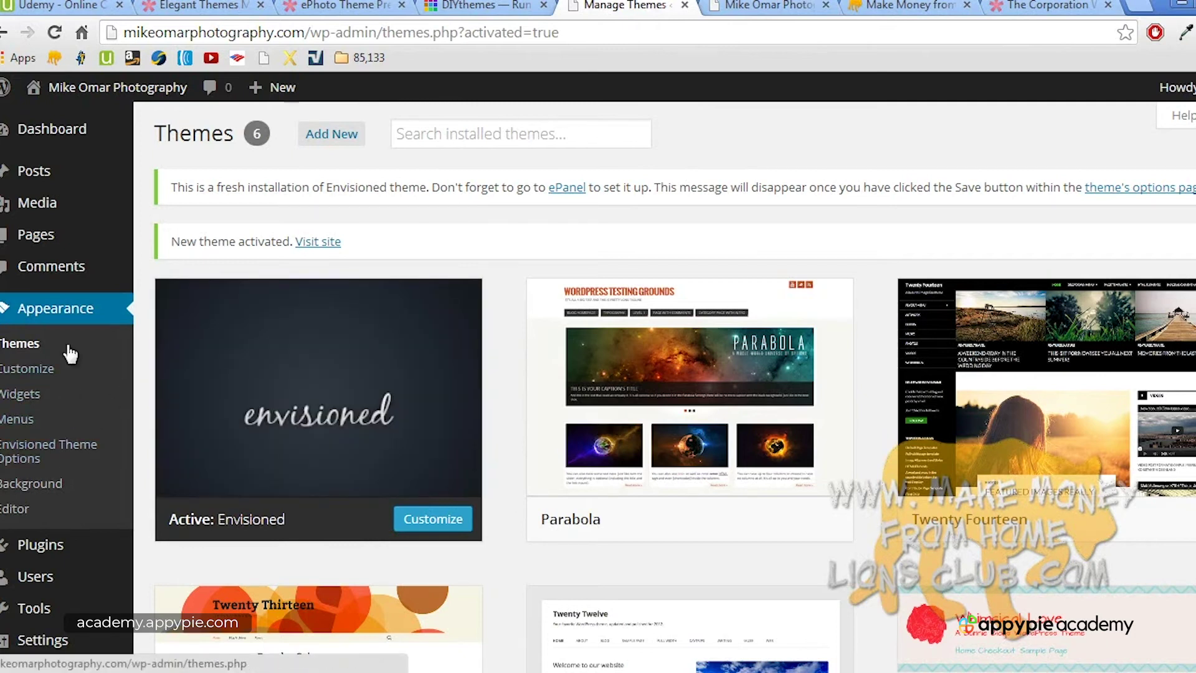
Step: Open the Envisioned theme options page, then bring up the live site's home page
left_click(35, 459)
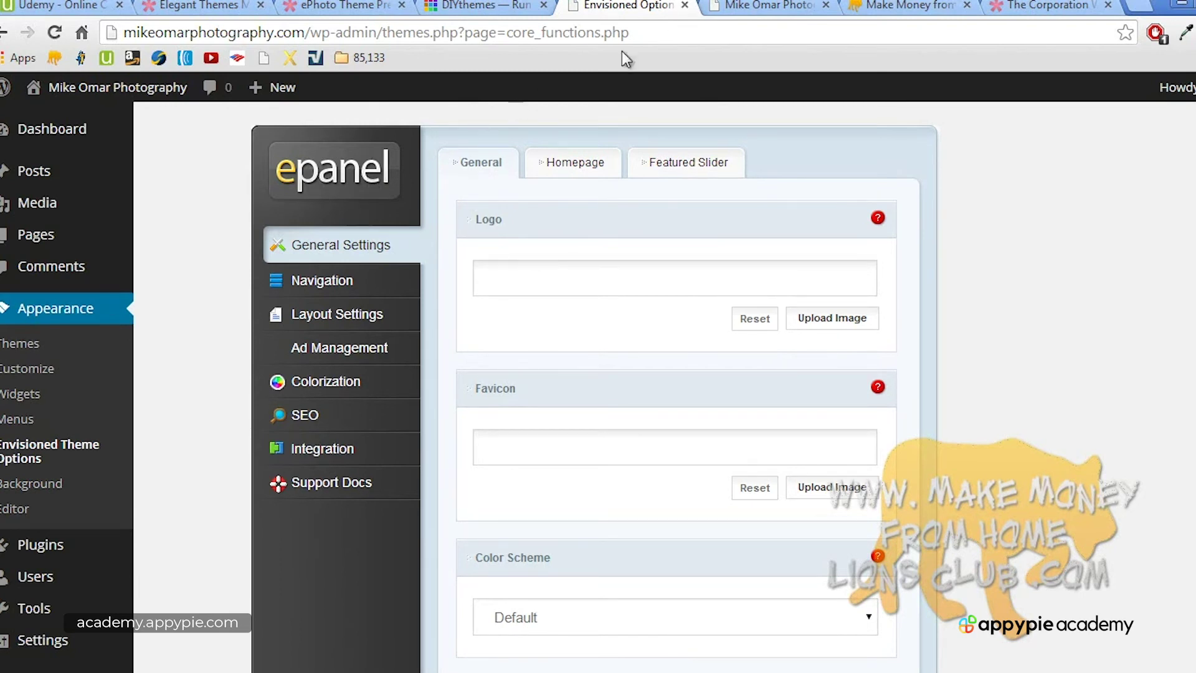
left_click(756, 5)
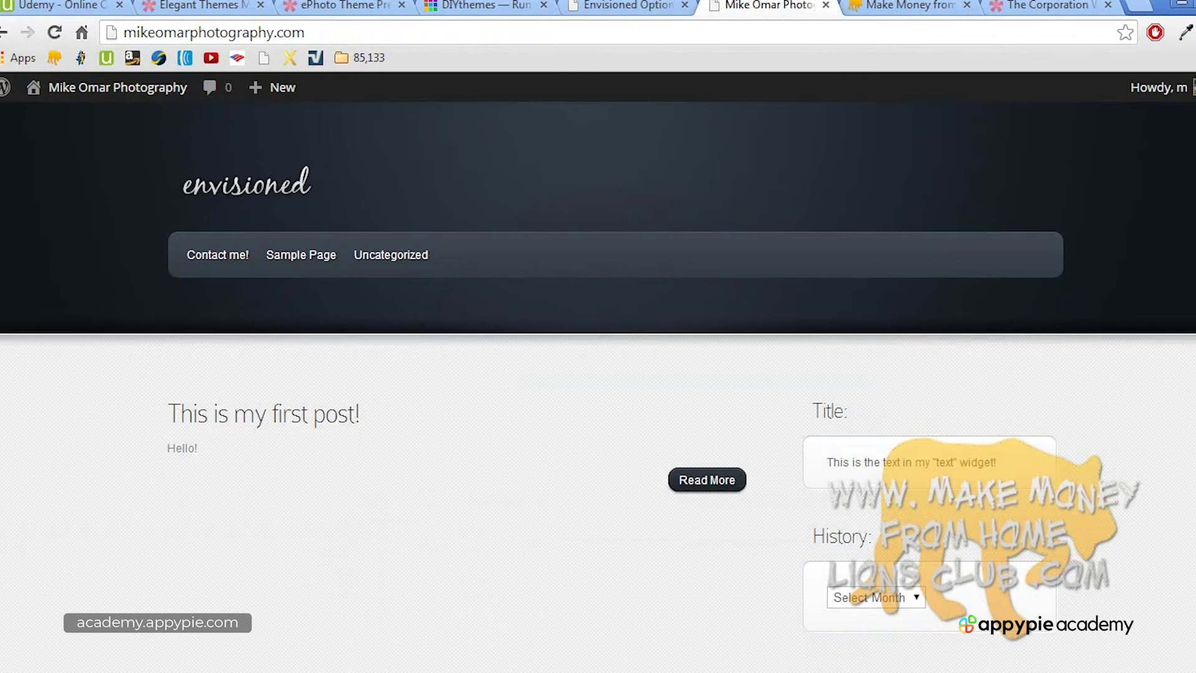
left_click(280, 672)
left_click(1156, 603)
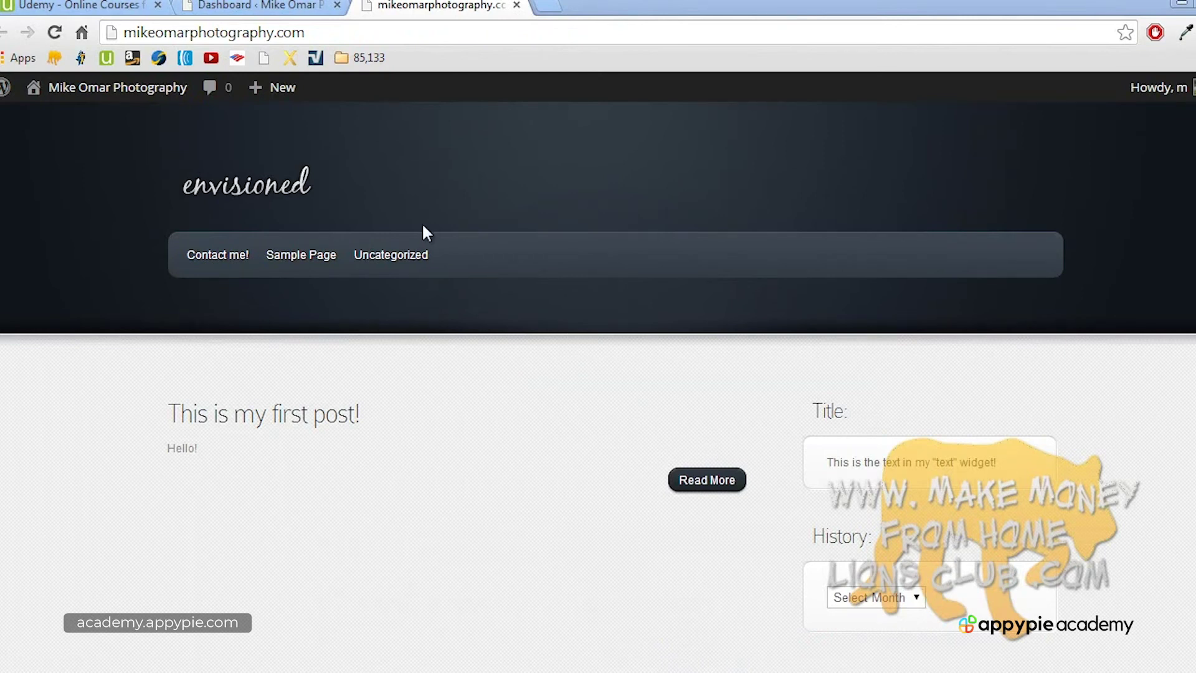
Step: Return to the WordPress dashboard and open the site's General settings, reloading the page
left_click(268, 12)
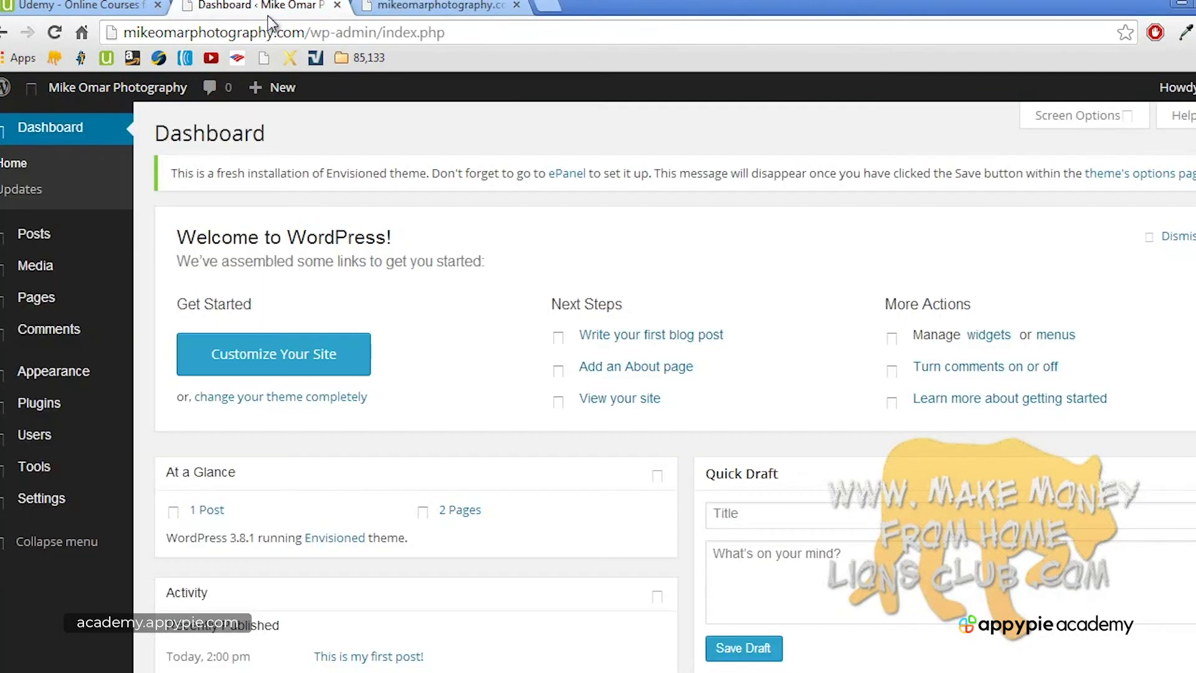
mouse_move(98, 503)
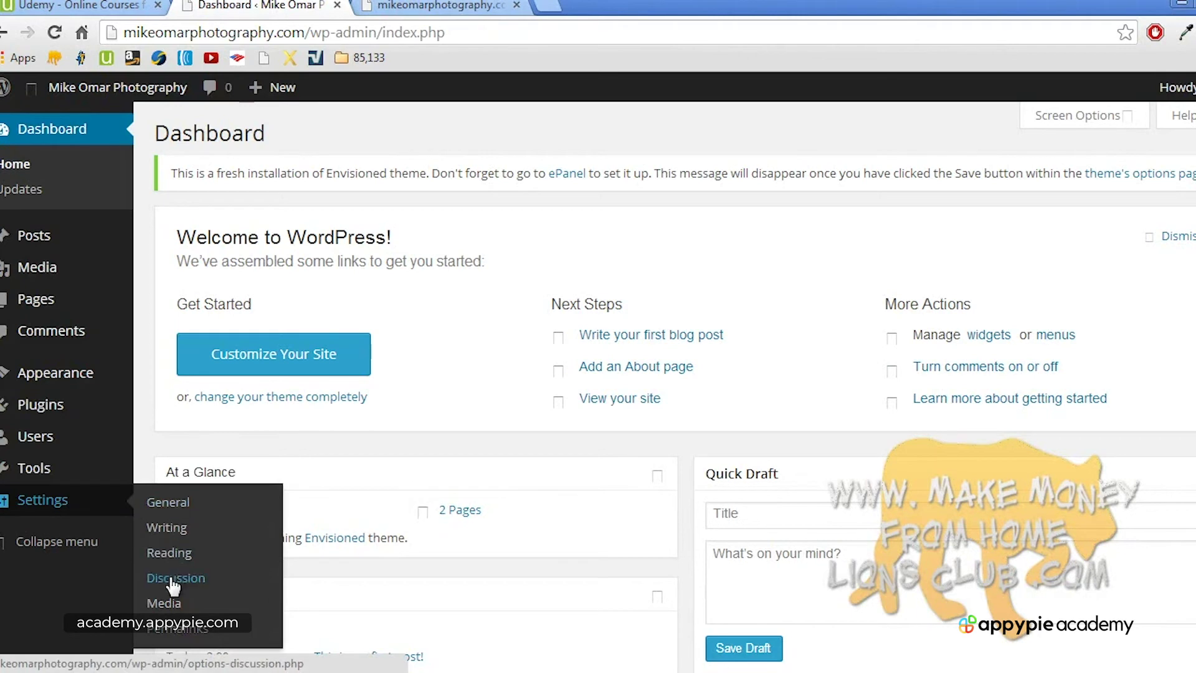
left_click(188, 507)
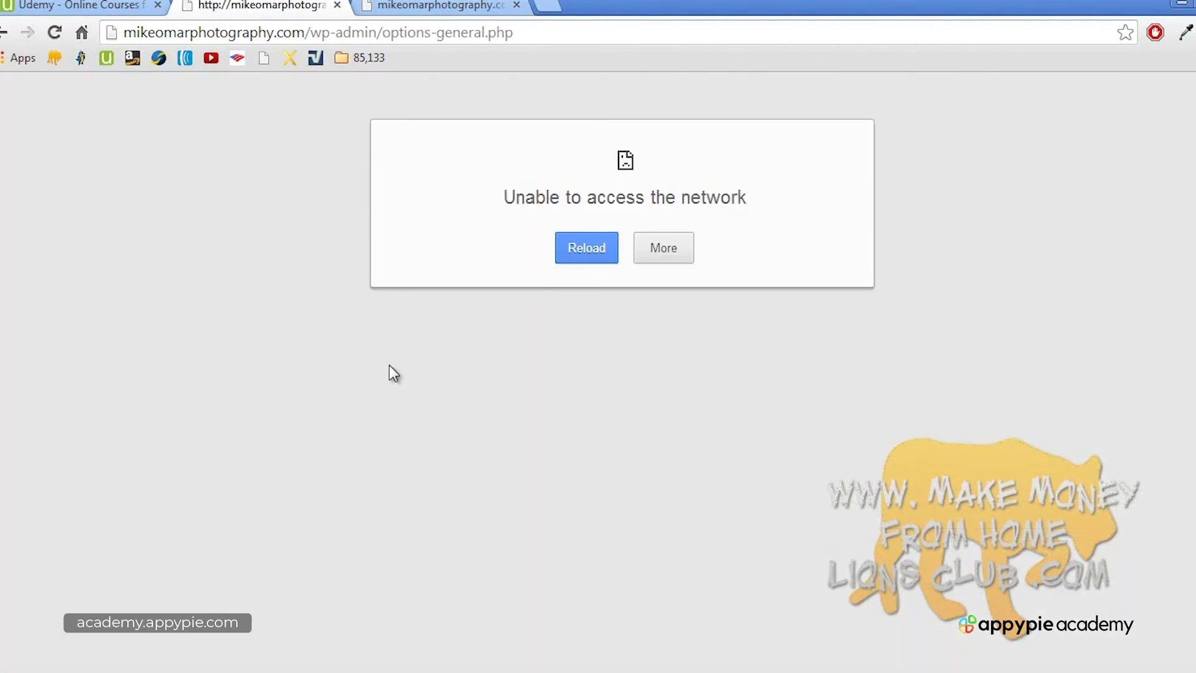
left_click(576, 255)
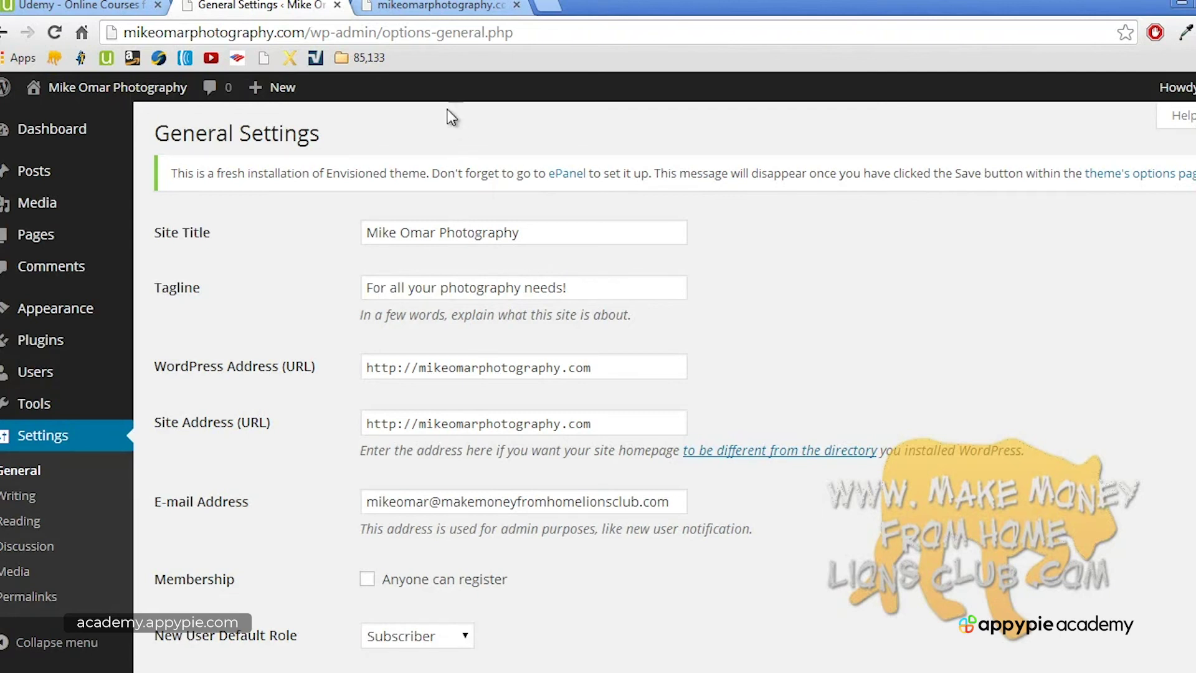
Step: Review the General settings from site title to week start day, comparing them with the live home page
left_click(440, 5)
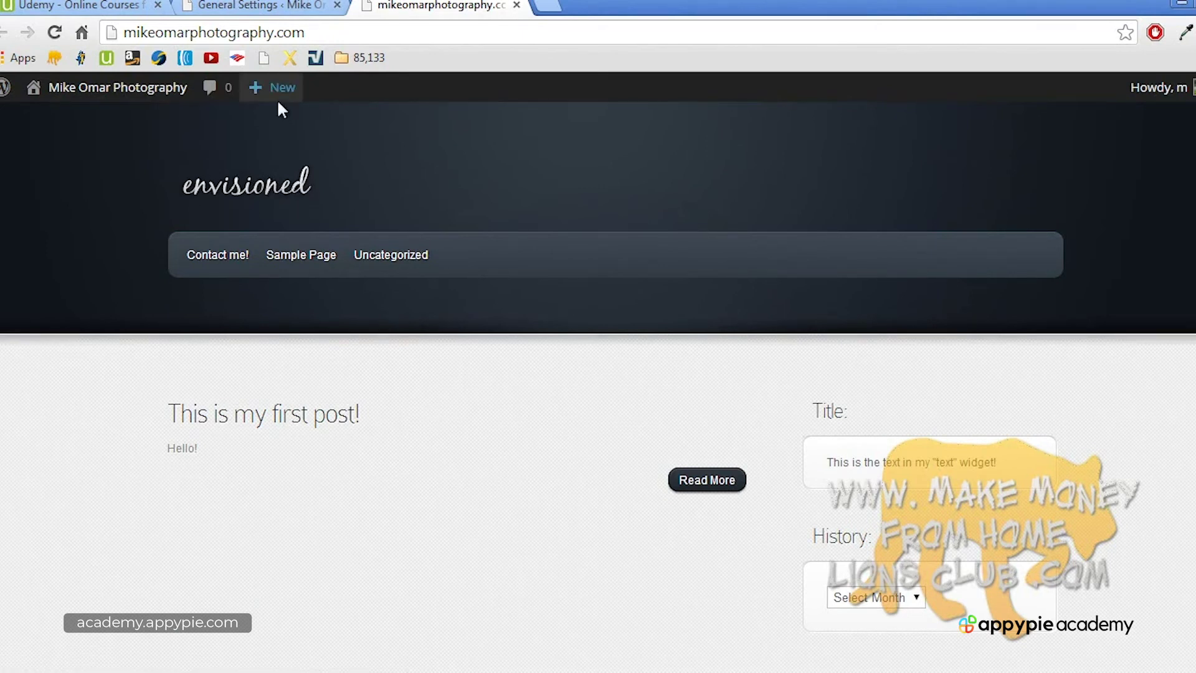
left_click(268, 6)
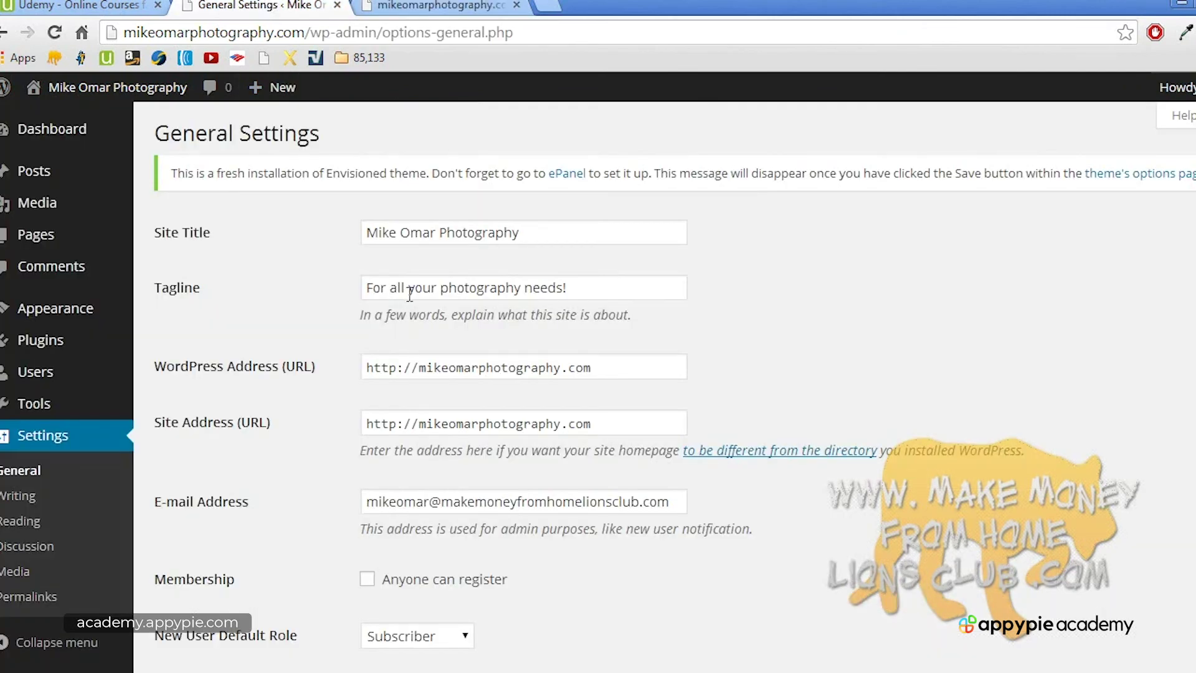
scroll(412, 300, "down", 10)
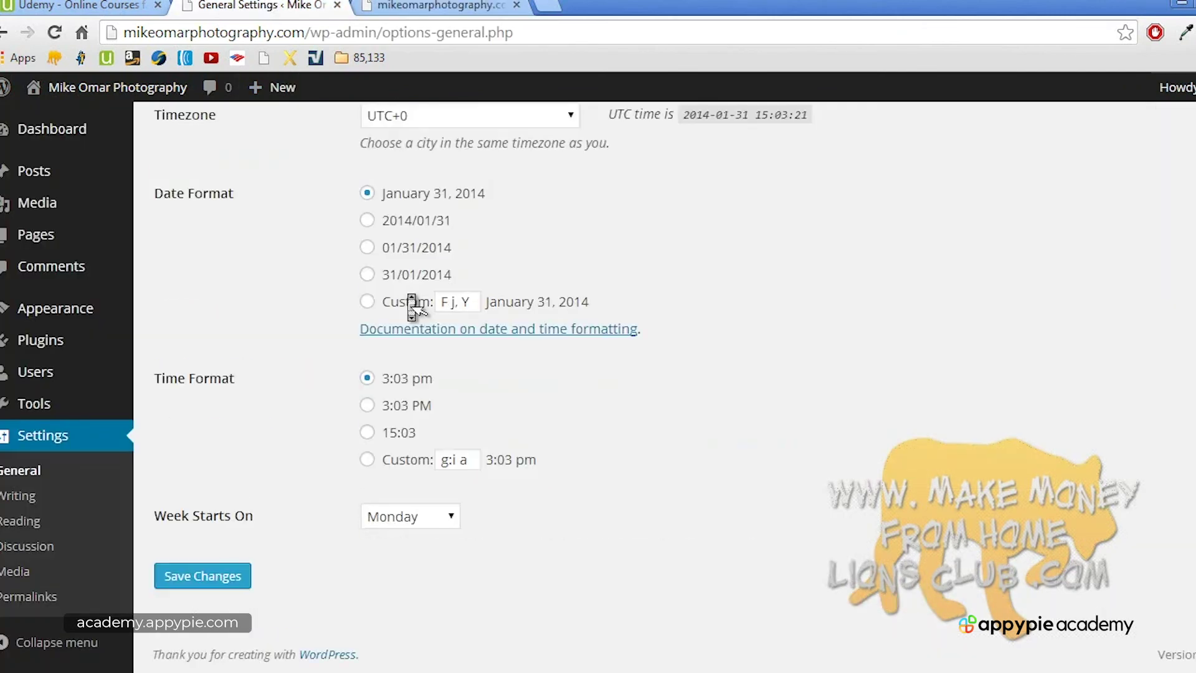
scroll(311, 472, "up", 5)
scroll(310, 472, "up", 5)
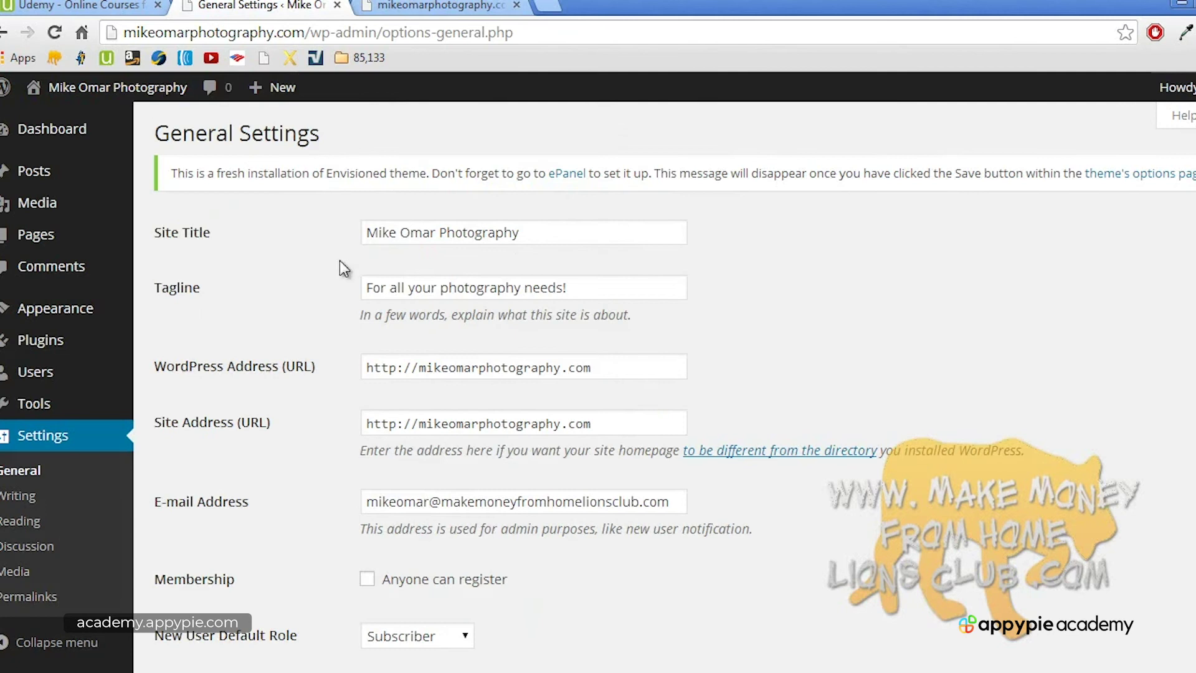
left_click(430, 6)
left_click(288, 5)
scroll(303, 295, "down", 1)
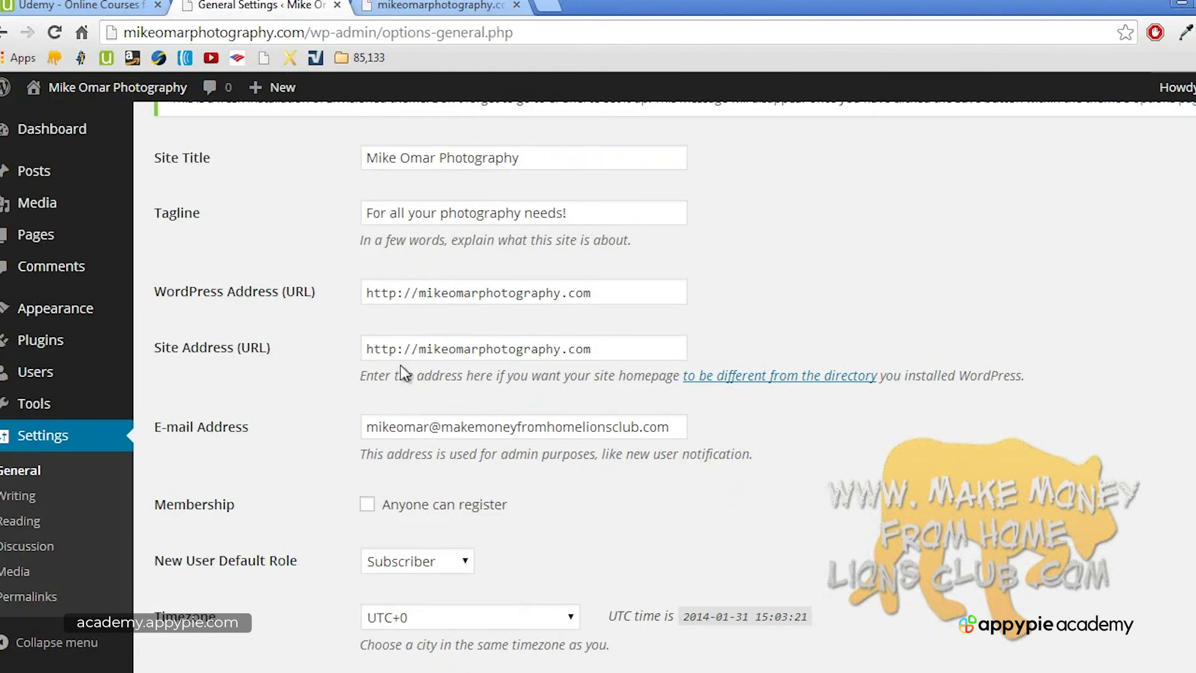
scroll(401, 372, "down", 2)
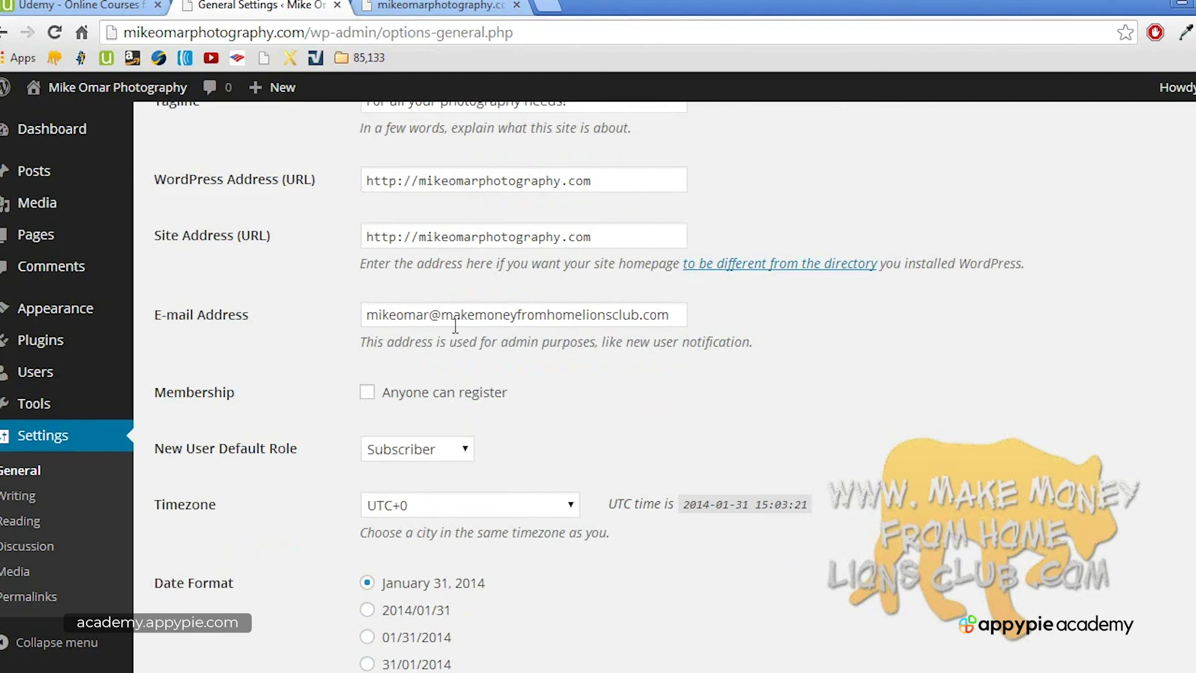
scroll(456, 324, "down", 5)
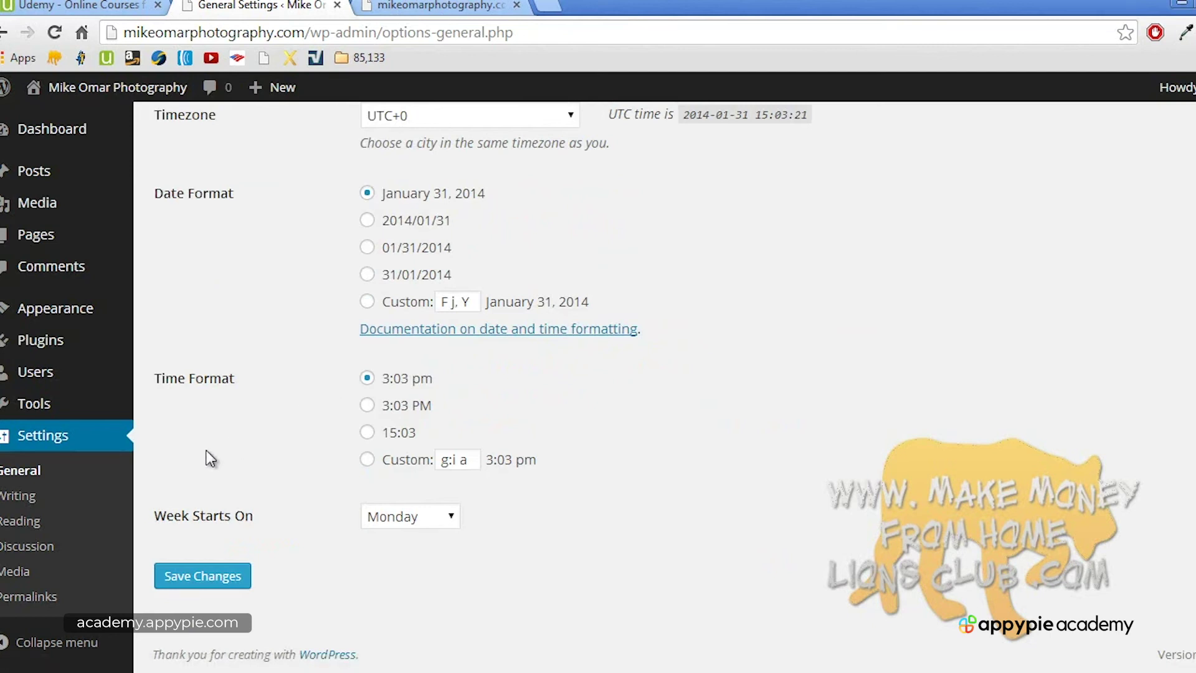
Step: Open the Writing settings and review the default post format choices and the remaining options through Update Services
left_click(52, 495)
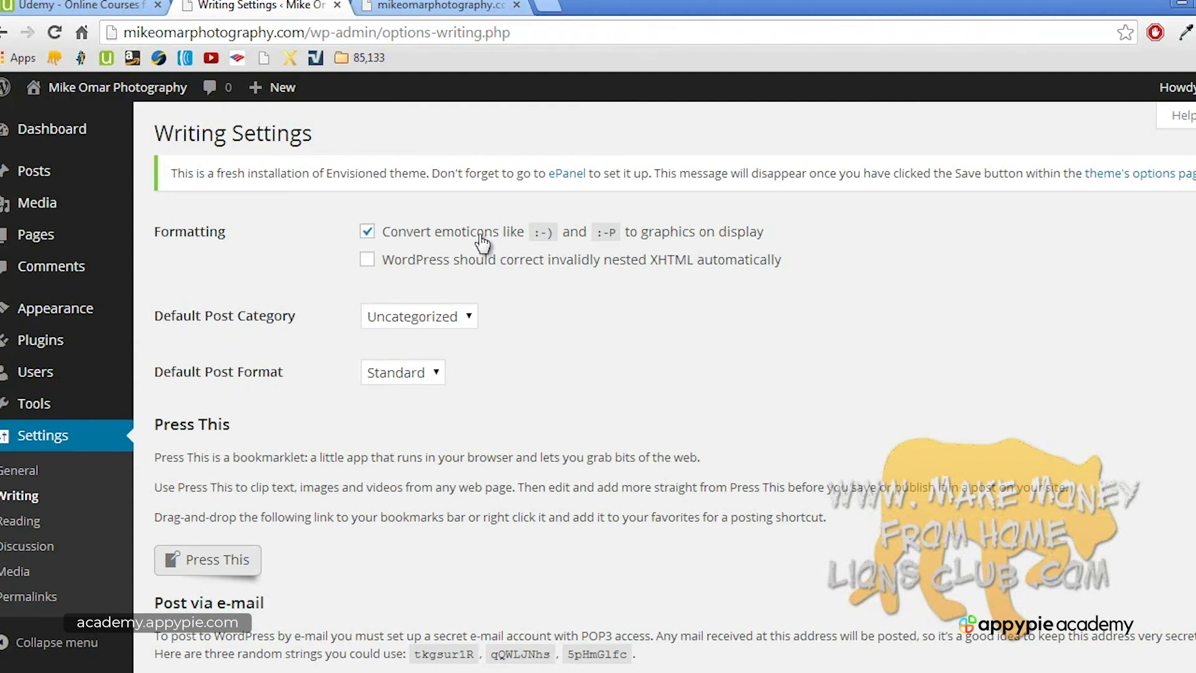
left_click(375, 380)
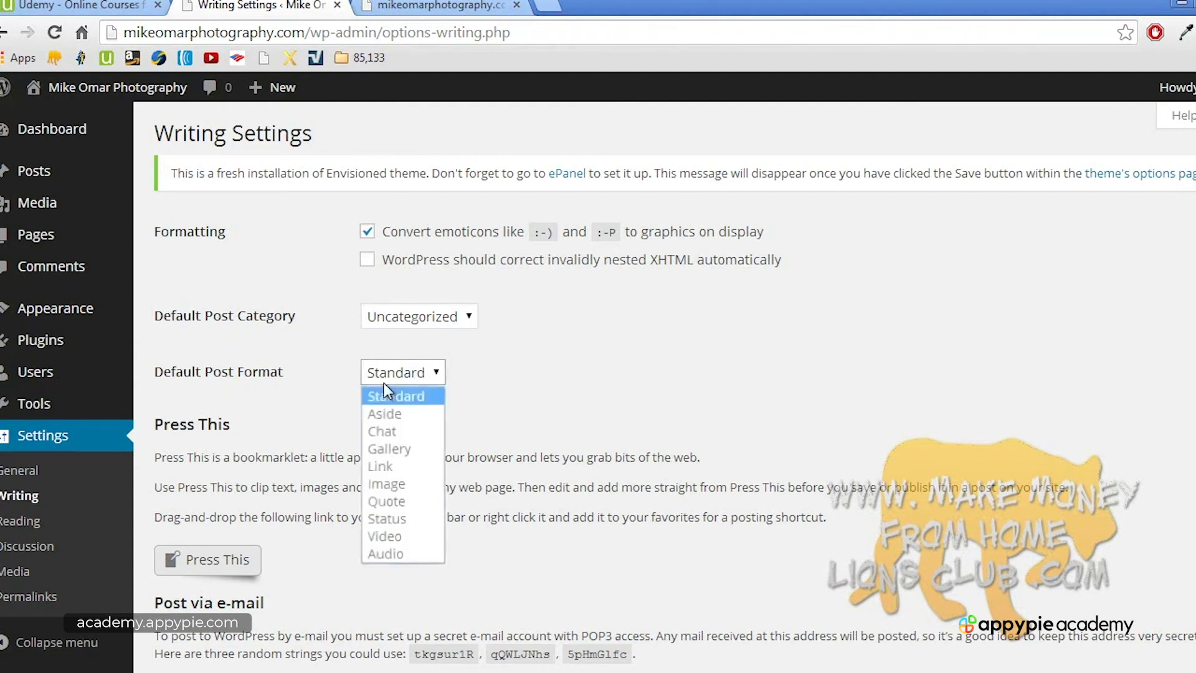
left_click(424, 373)
scroll(406, 473, "down", 8)
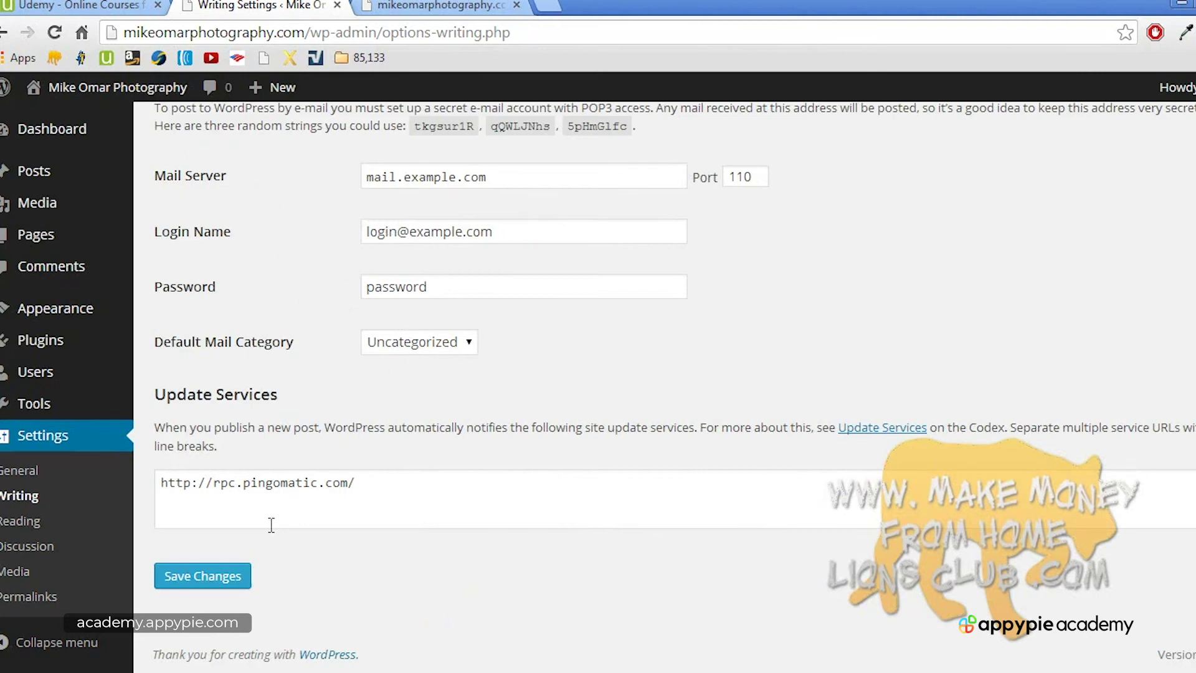
Step: Open the Reading settings and check how the live home page displays posts, then return to the settings
left_click(51, 523)
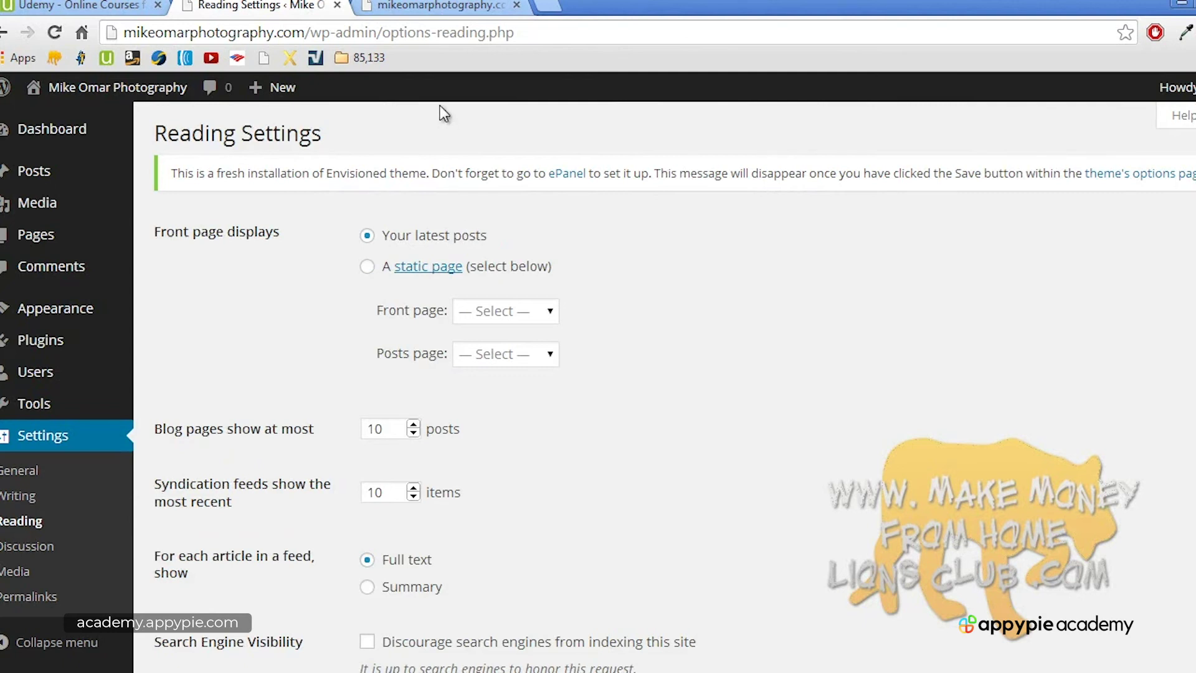
left_click(437, 7)
scroll(414, 333, "down", 10)
scroll(414, 333, "up", 10)
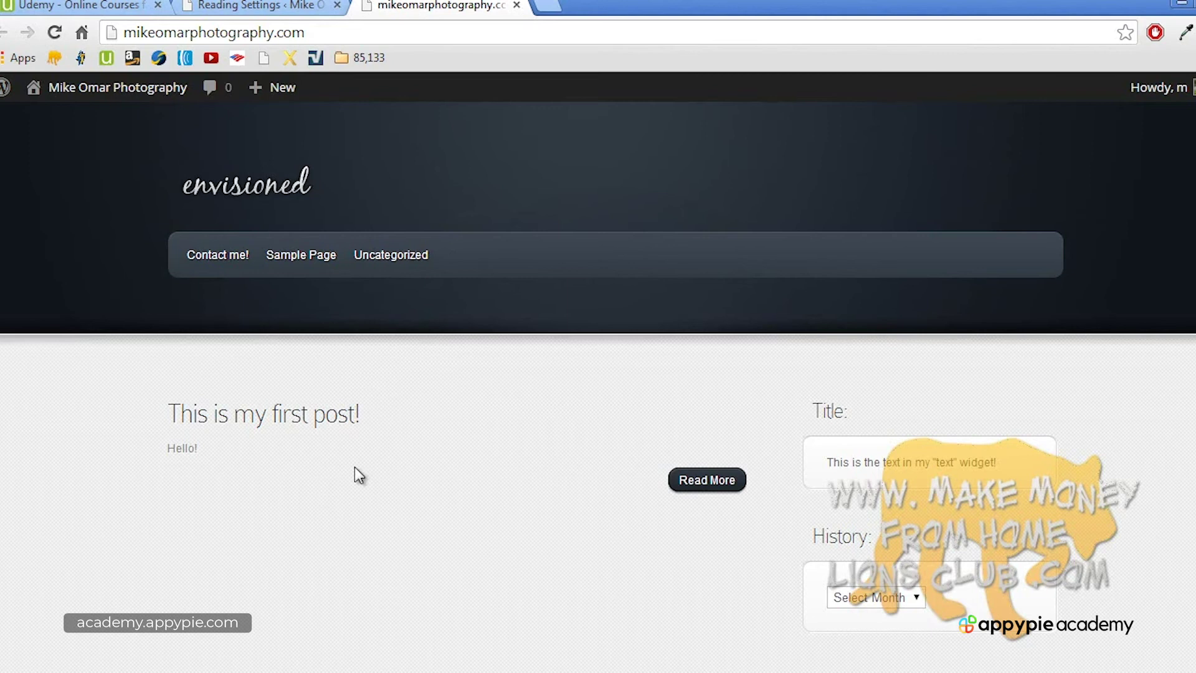
scroll(365, 384, "down", 10)
scroll(368, 393, "up", 10)
left_click(274, 7)
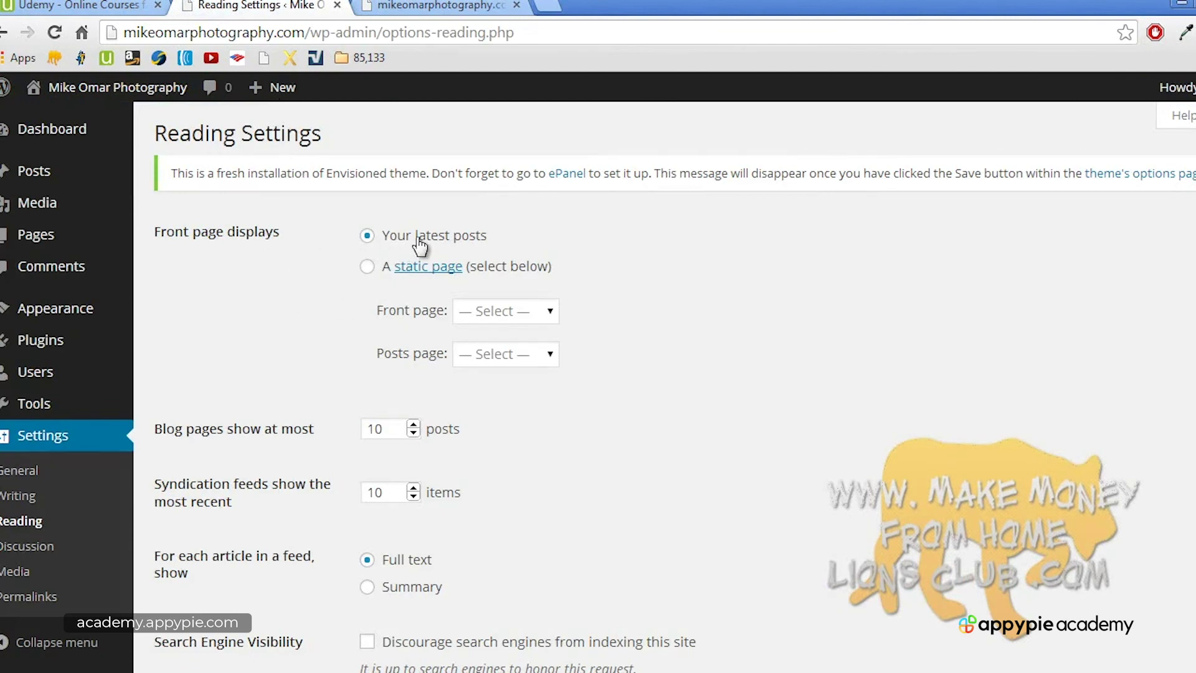
Step: Select a static page for the front page display and examine the pages offered for Front page and Posts page
left_click(369, 267)
left_click(477, 315)
left_click(477, 316)
left_click(491, 357)
left_click(490, 364)
left_click(500, 316)
left_click(500, 317)
left_click(514, 356)
left_click(515, 356)
Step: Check the live home page again from top to bottom, then go back to the Reading settings
left_click(414, 7)
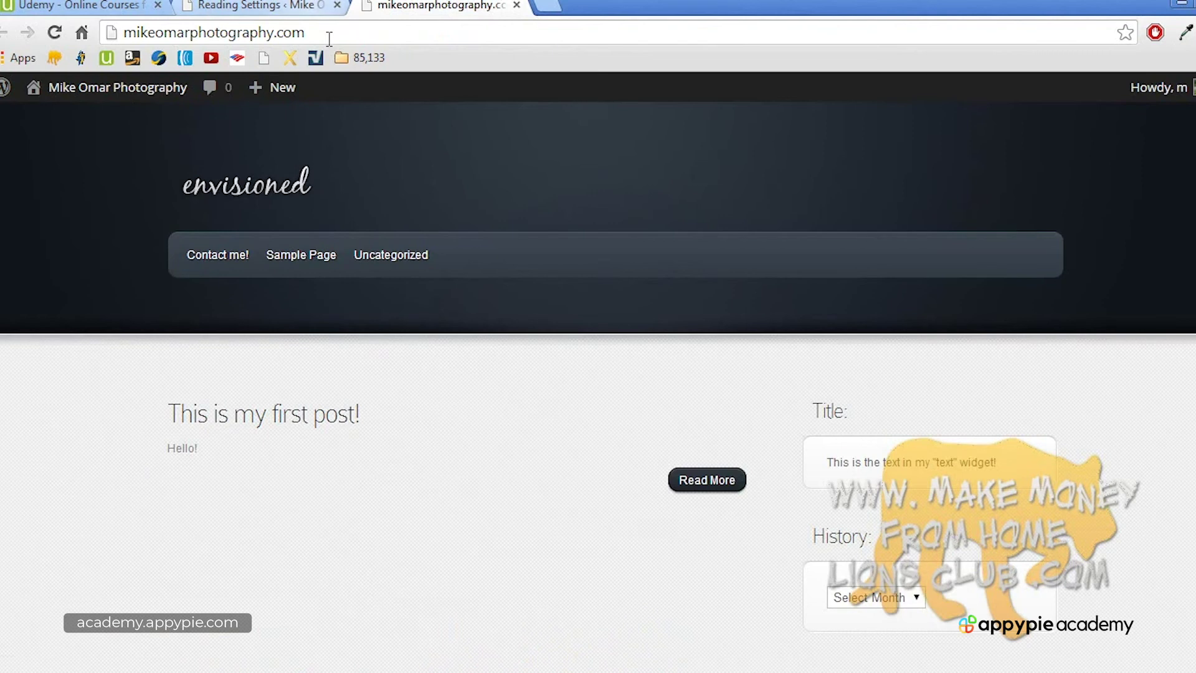
scroll(596, 223, "down", 6)
scroll(596, 222, "up", 6)
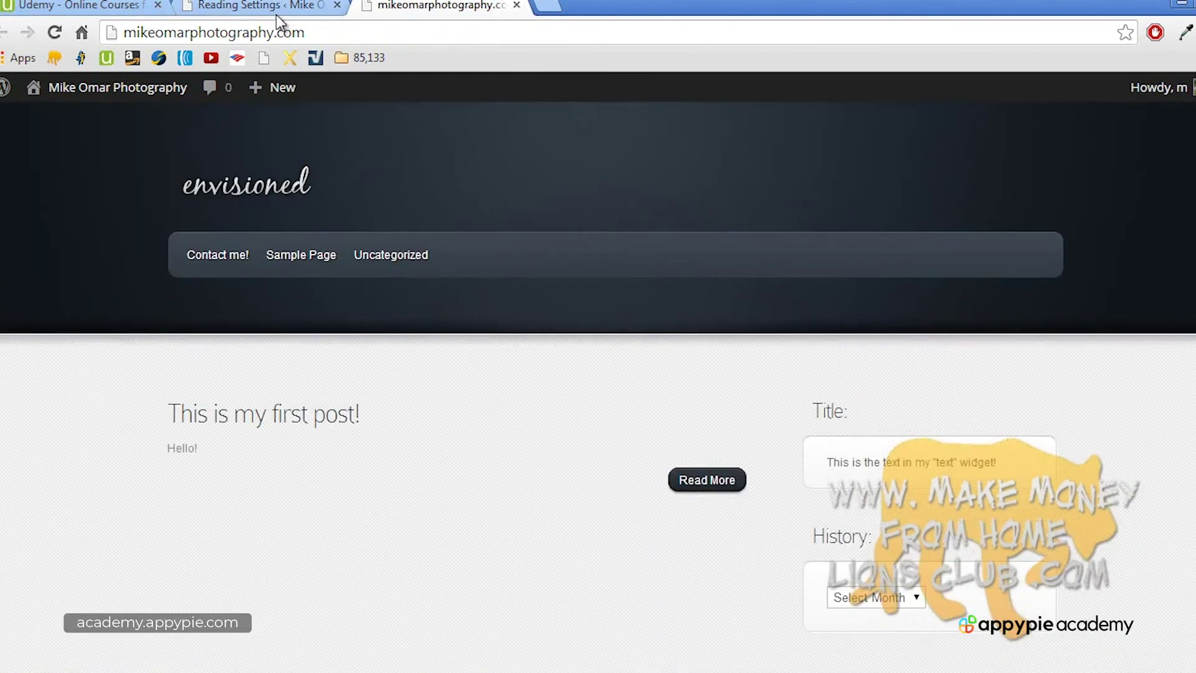
left_click(278, 8)
Step: Create a new page titled "This is the page I want on my homepage!" with the body text "Welcome!"
left_click(73, 241)
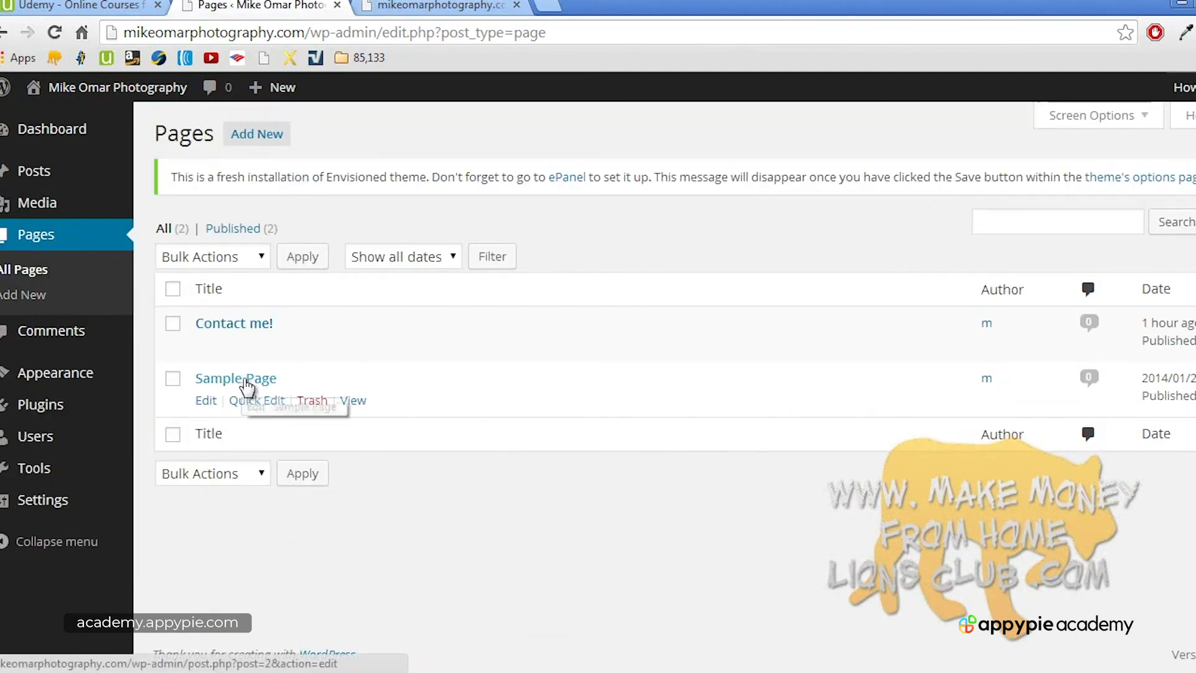
left_click(78, 301)
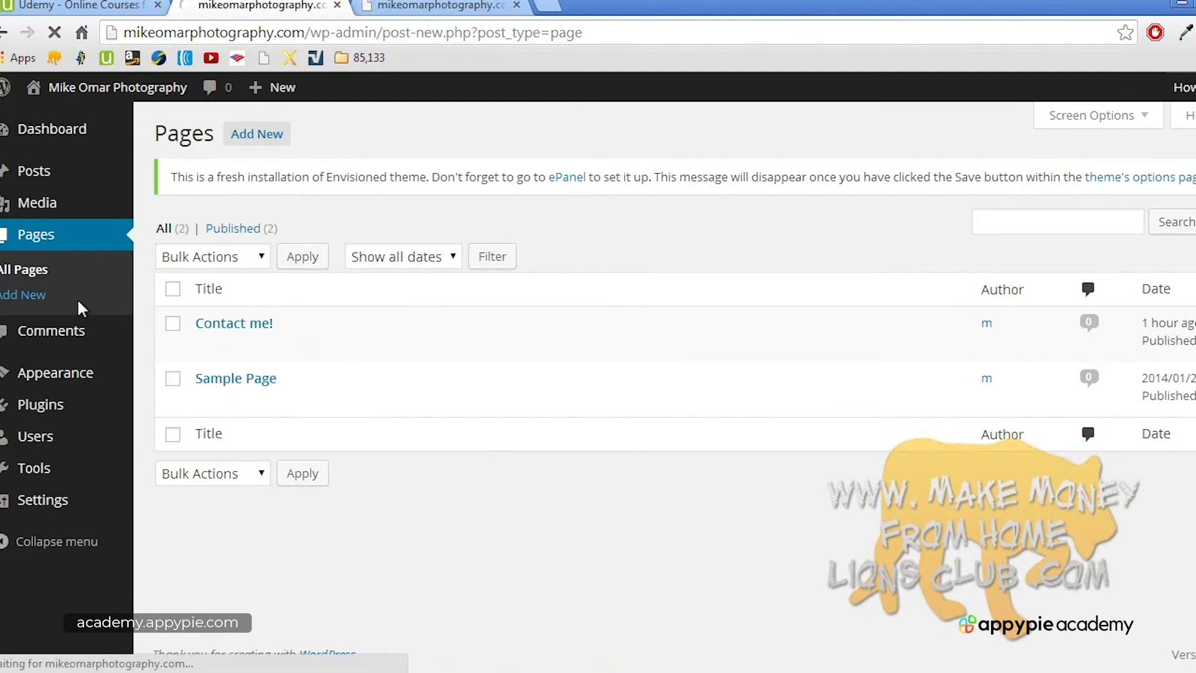
type("This")
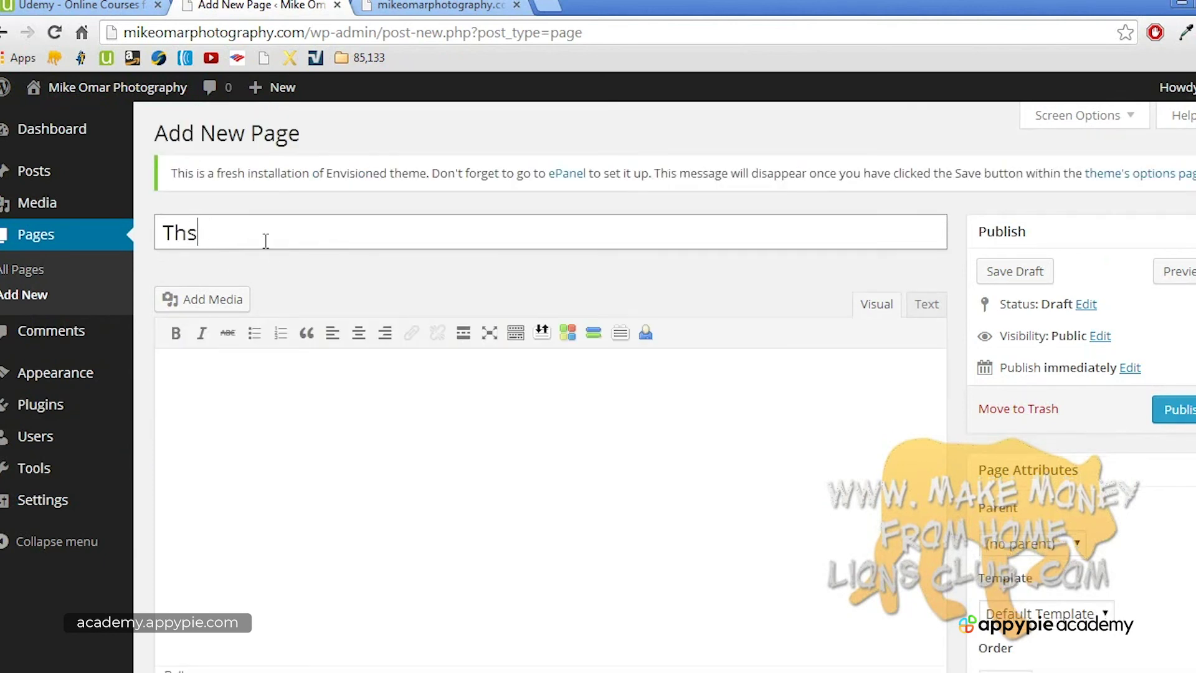
type(" is the page I wa")
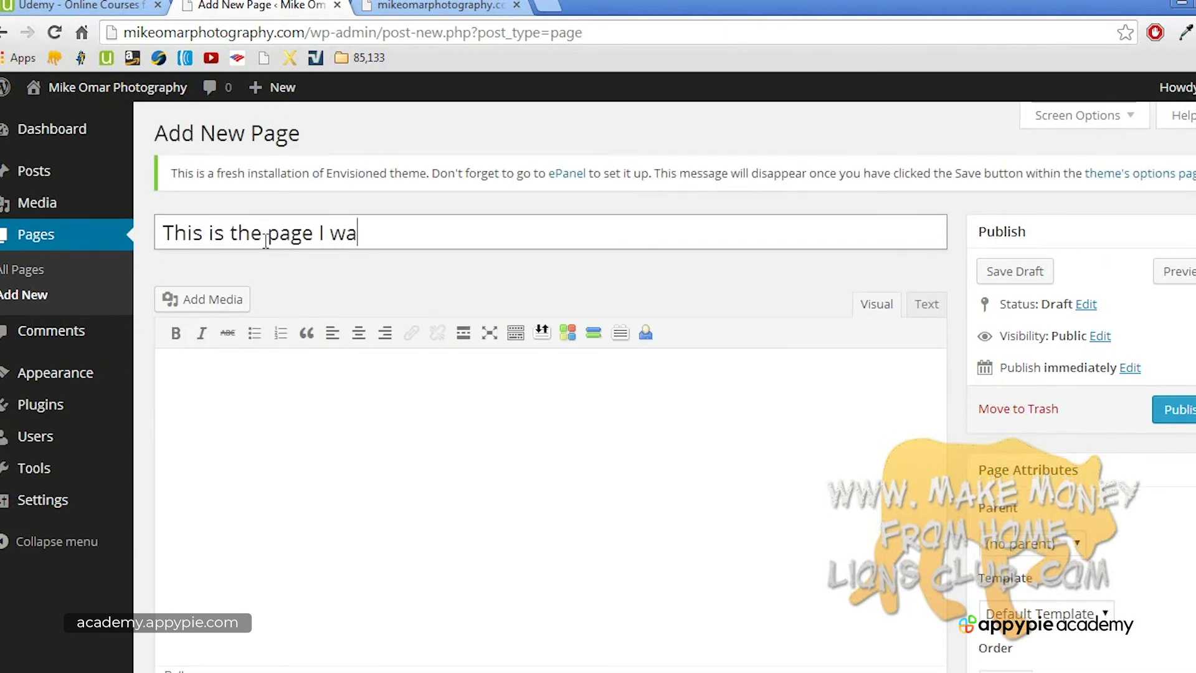
type("nt on my homepage!")
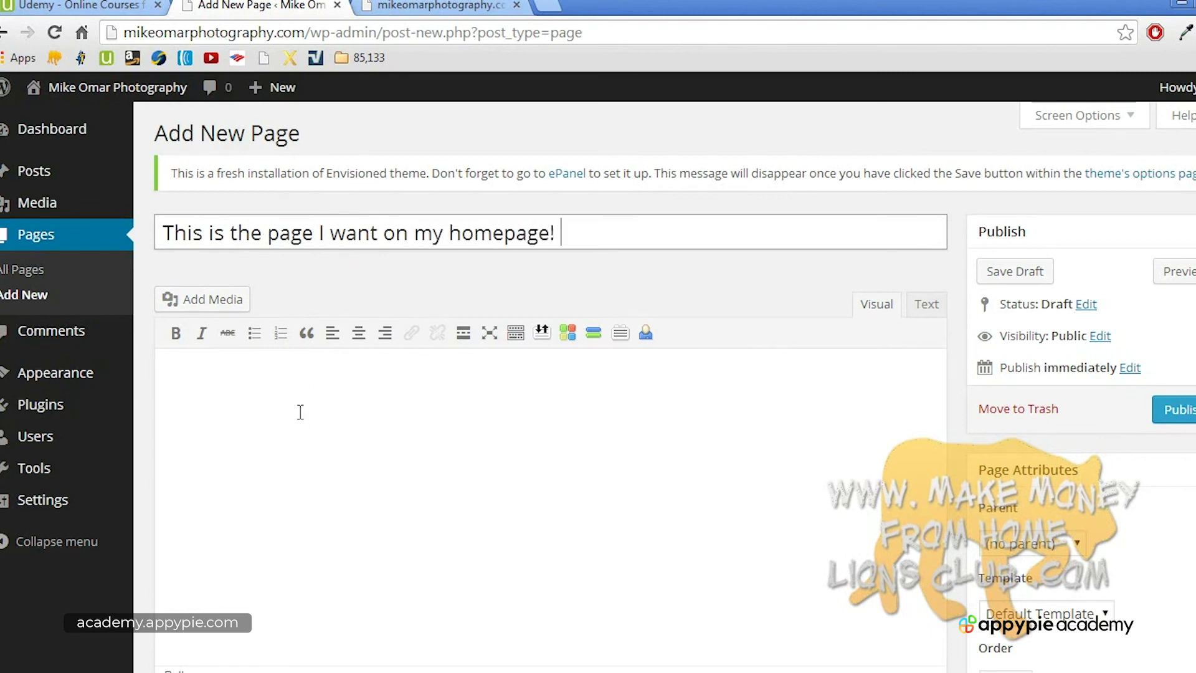
left_click(301, 412)
type("Welcome!")
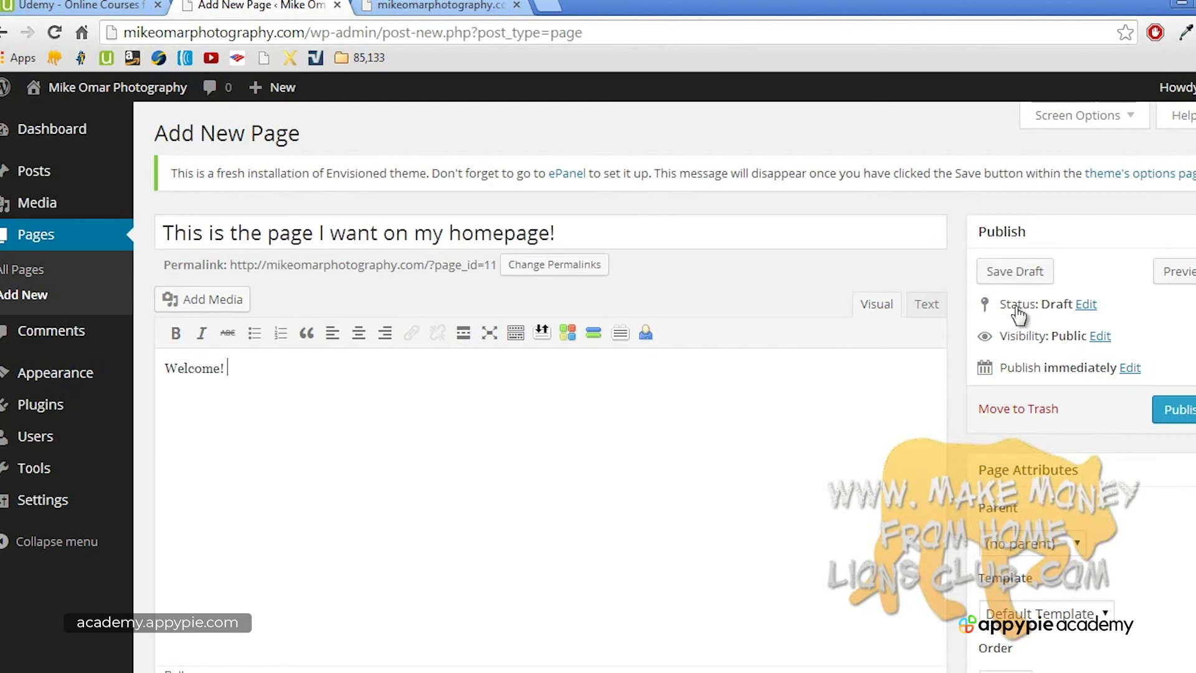
Step: Examine the new page's publishing options, page attributes, excerpt, custom fields and featured image sections
scroll(550, 386, "down", 5)
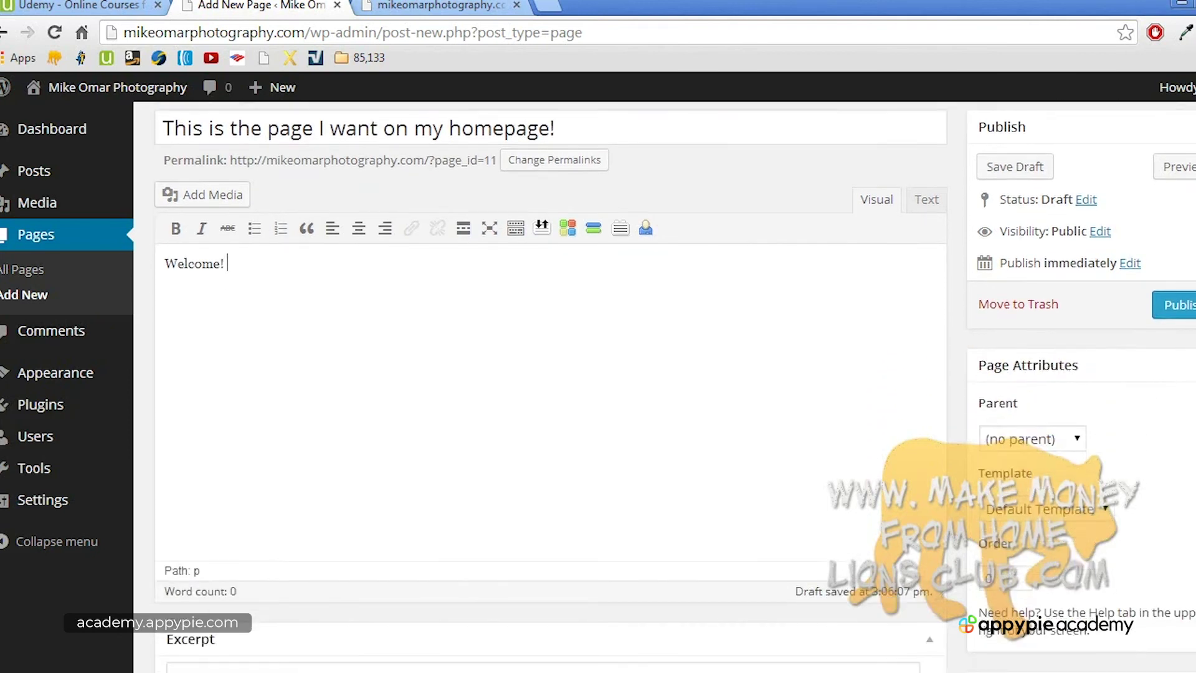
scroll(550, 386, "down", 4)
scroll(550, 386, "up", 5)
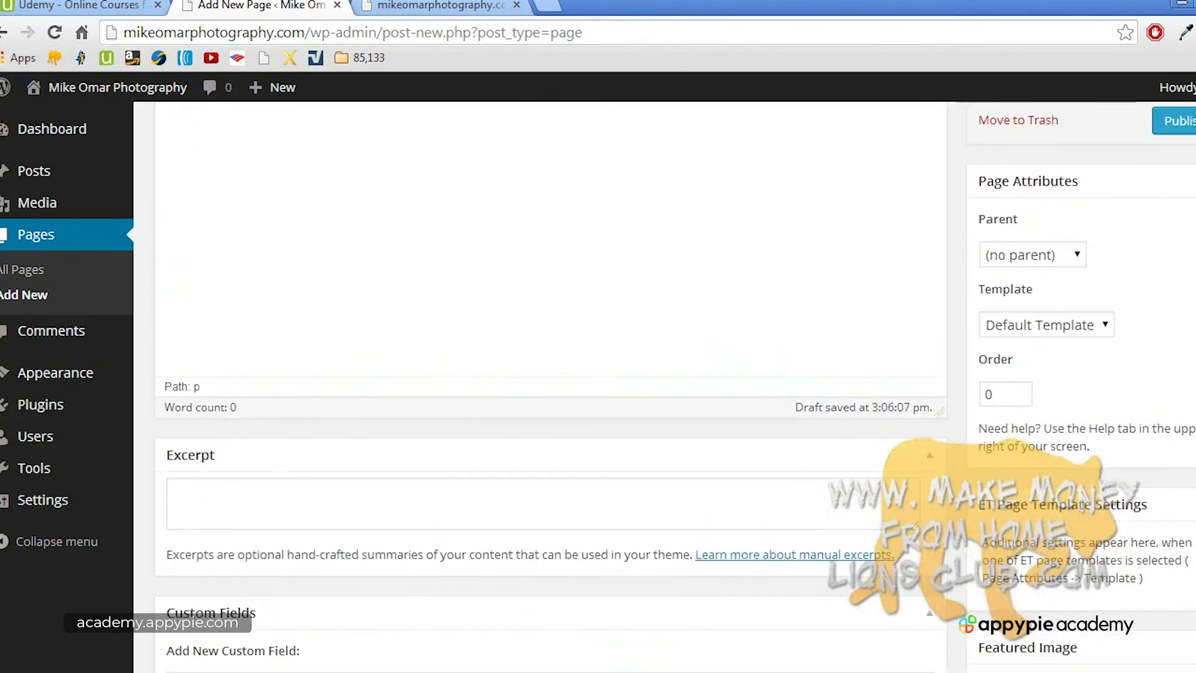
scroll(551, 386, "up", 1)
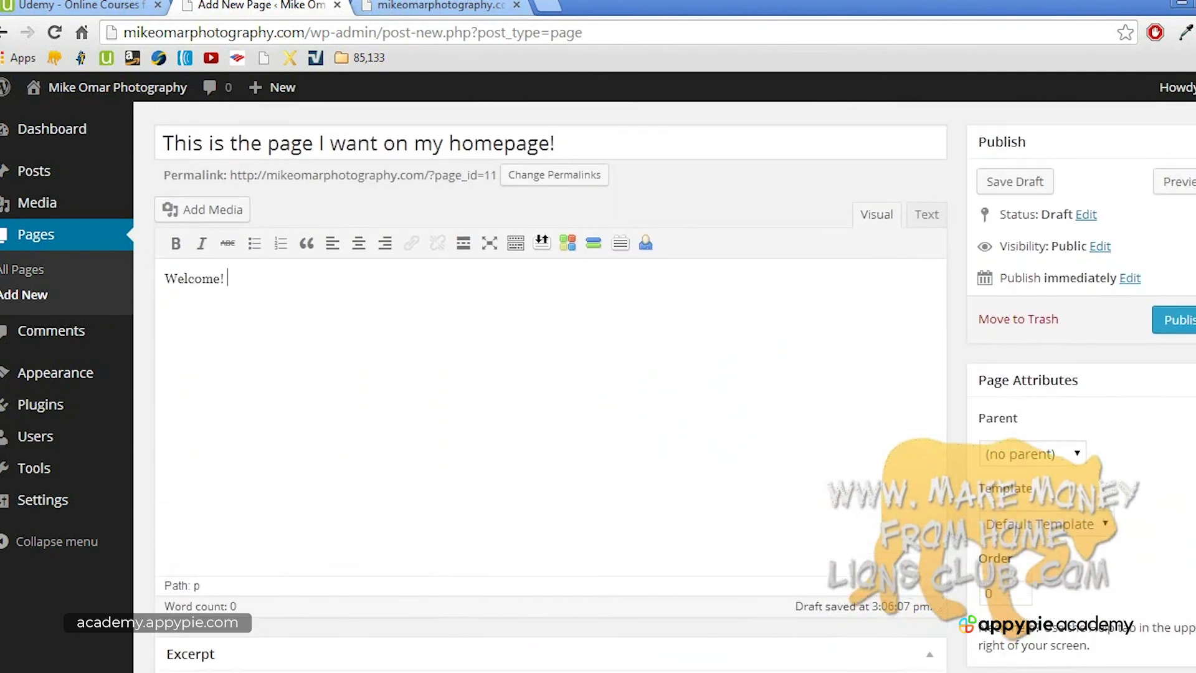
scroll(550, 386, "up", 1)
scroll(550, 386, "down", 3)
scroll(550, 387, "down", 5)
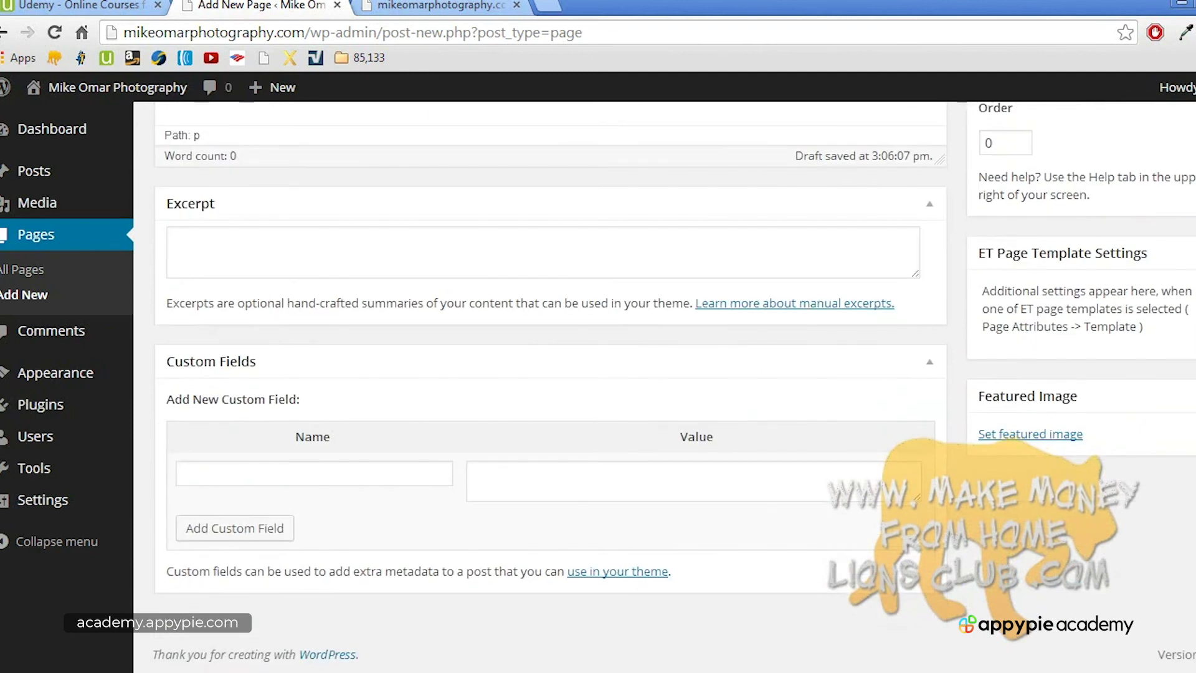
scroll(550, 386, "up", 3)
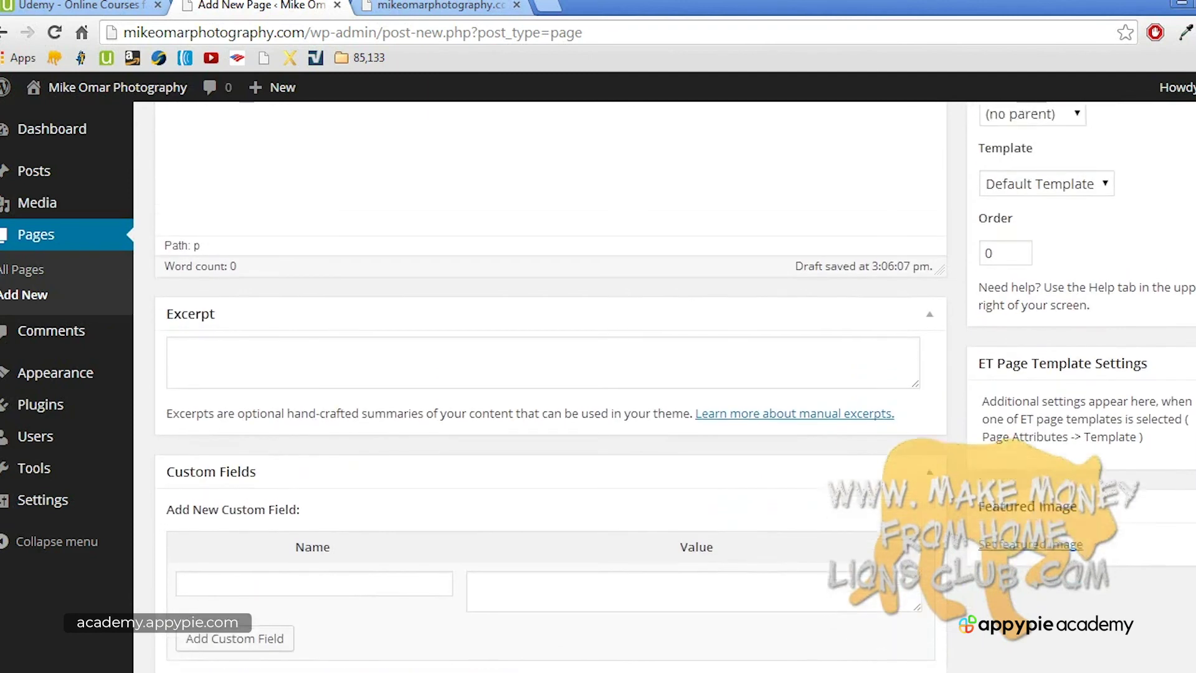
scroll(550, 386, "up", 4)
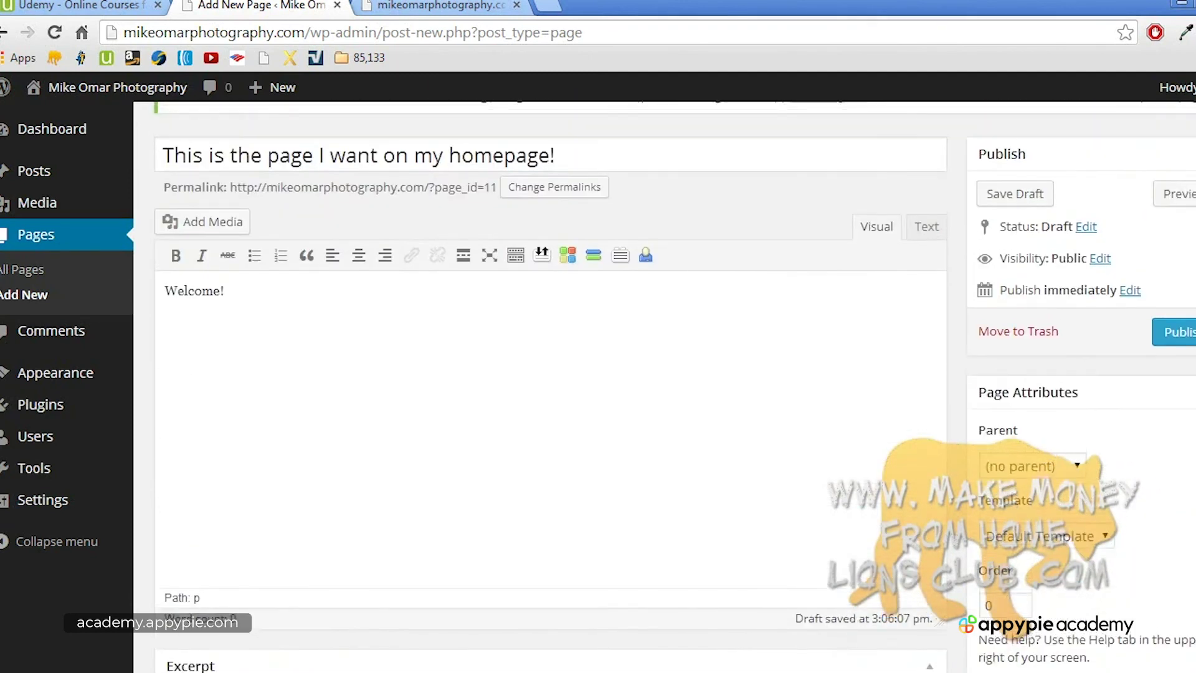
scroll(550, 386, "up", 1)
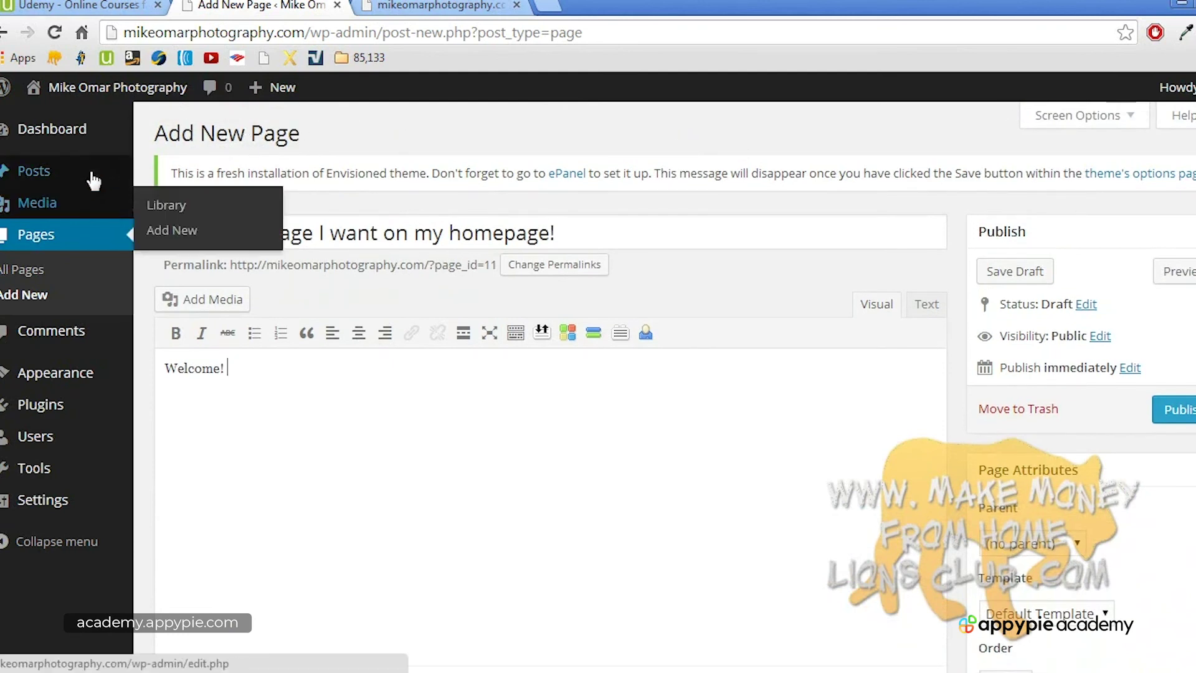
Step: Publish the new page and create a new post titled "Here is post number 7." with the body text "Welcome!"
left_click(1178, 413)
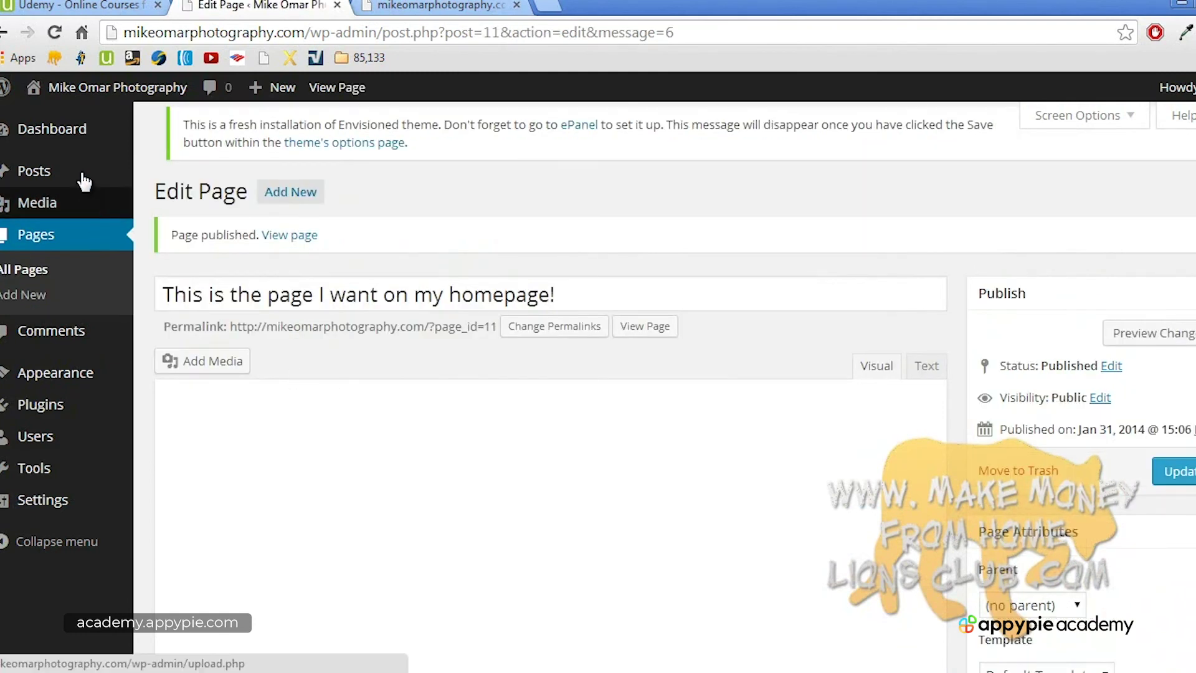
mouse_move(81, 178)
left_click(181, 198)
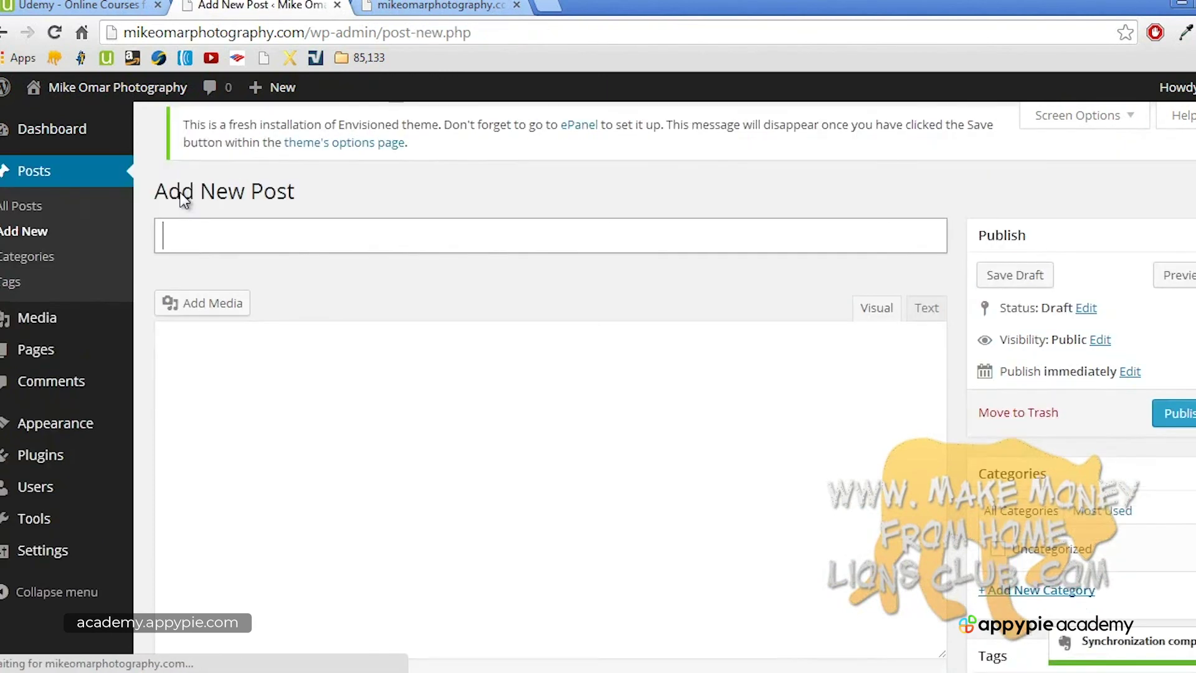
left_click(234, 231)
type("Here is post number 7.")
left_click(267, 414)
type("welcom")
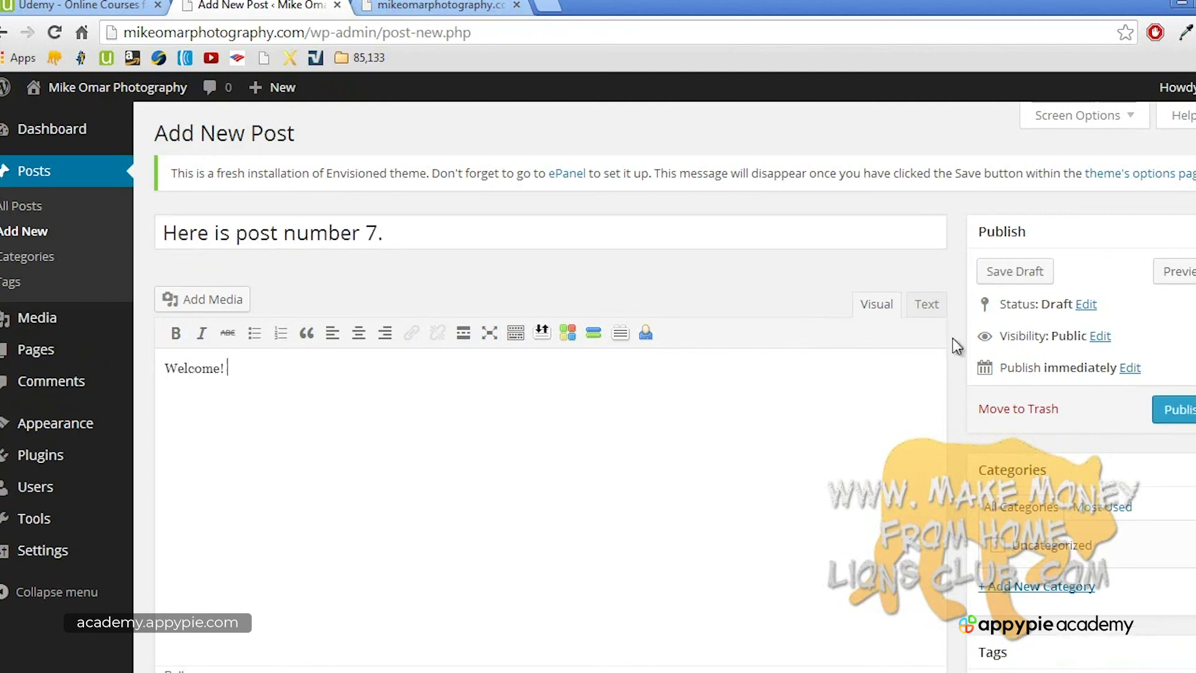
Step: Add a new category named "My photos!" to the post and publish the post
scroll(975, 386, "down", 3)
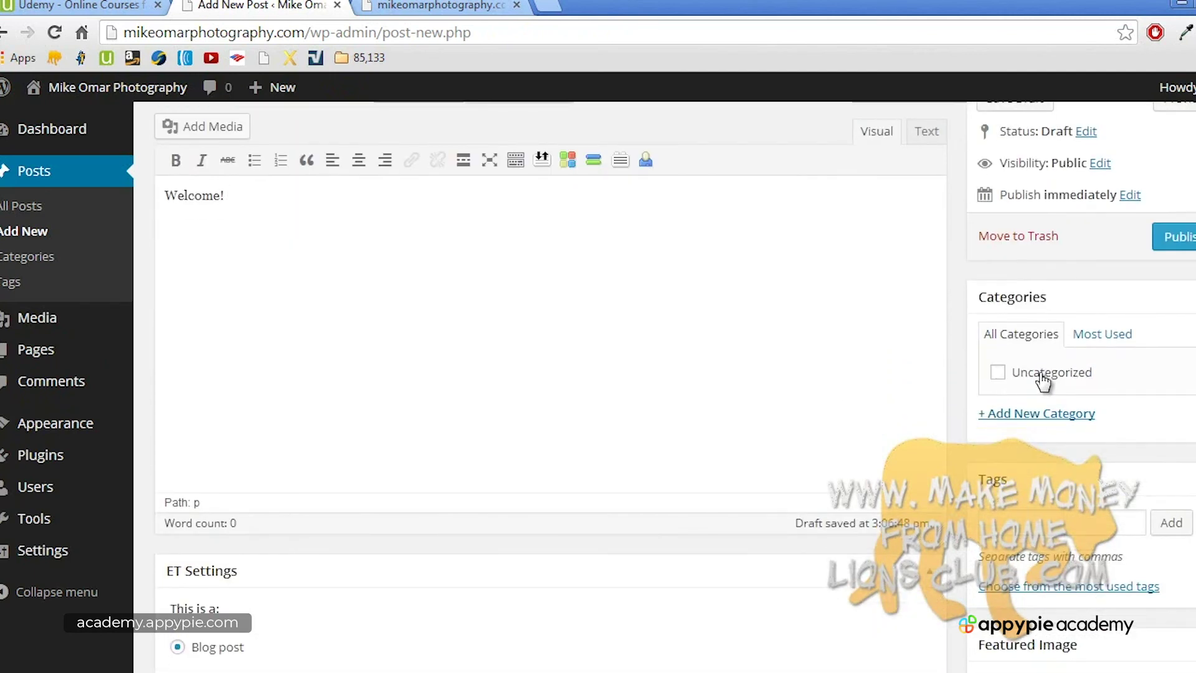
left_click(1040, 414)
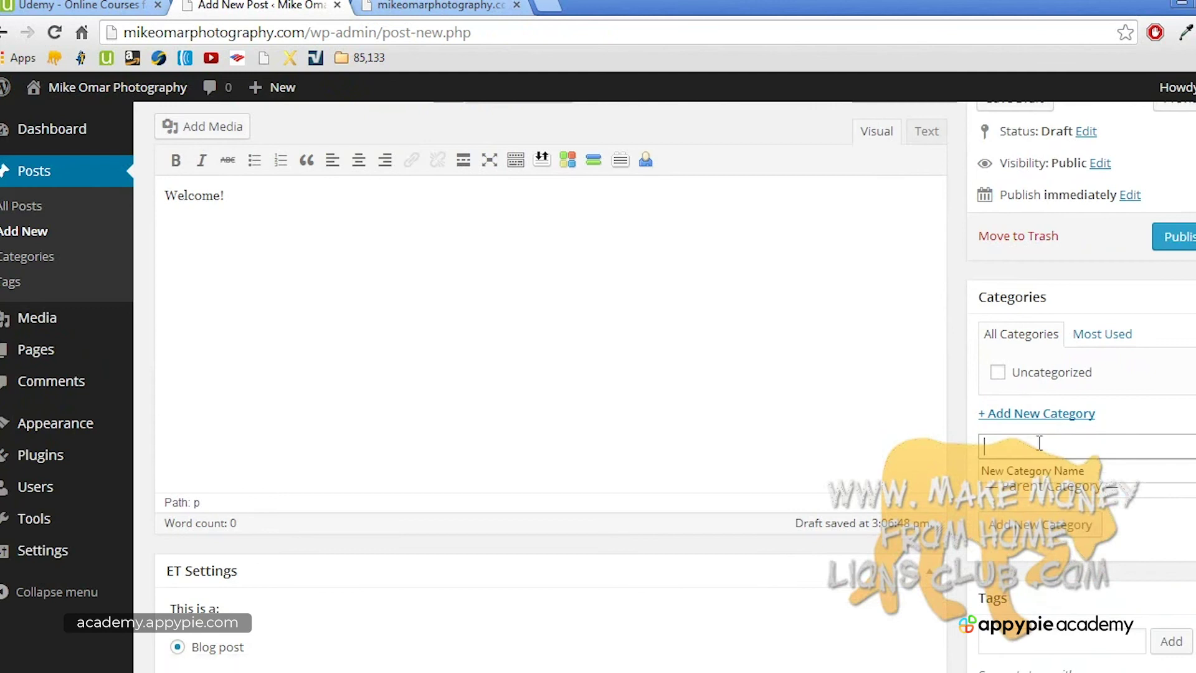
key("BackSpace")
type("My photos!")
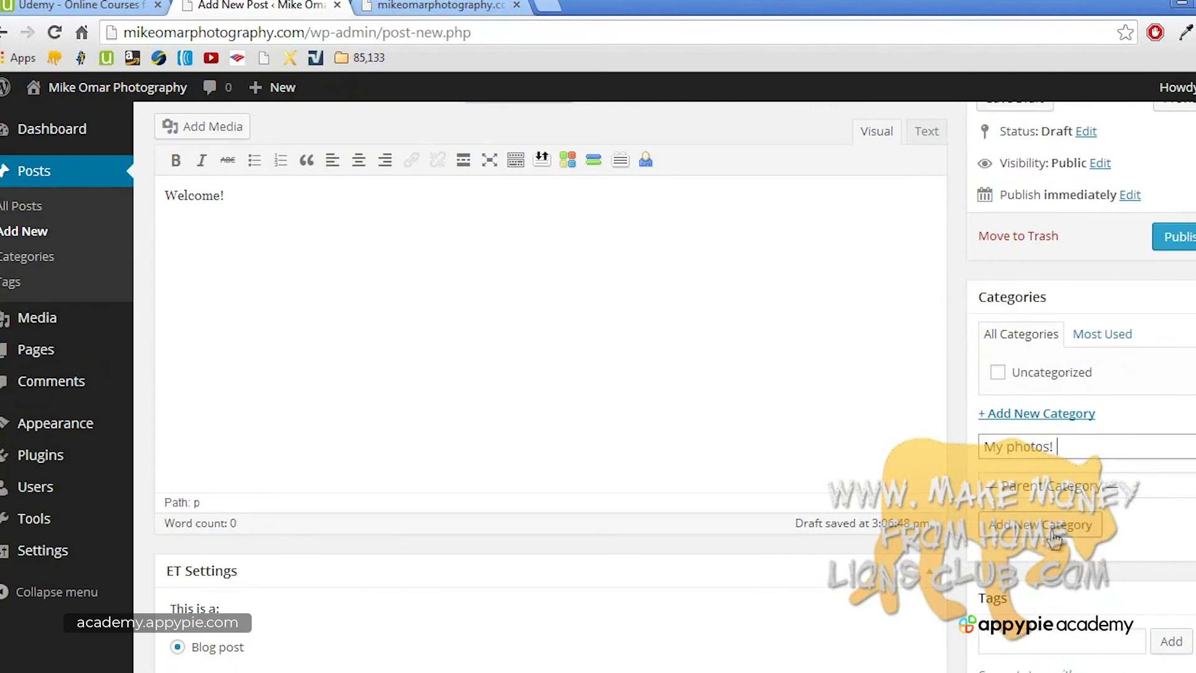
left_click(1053, 536)
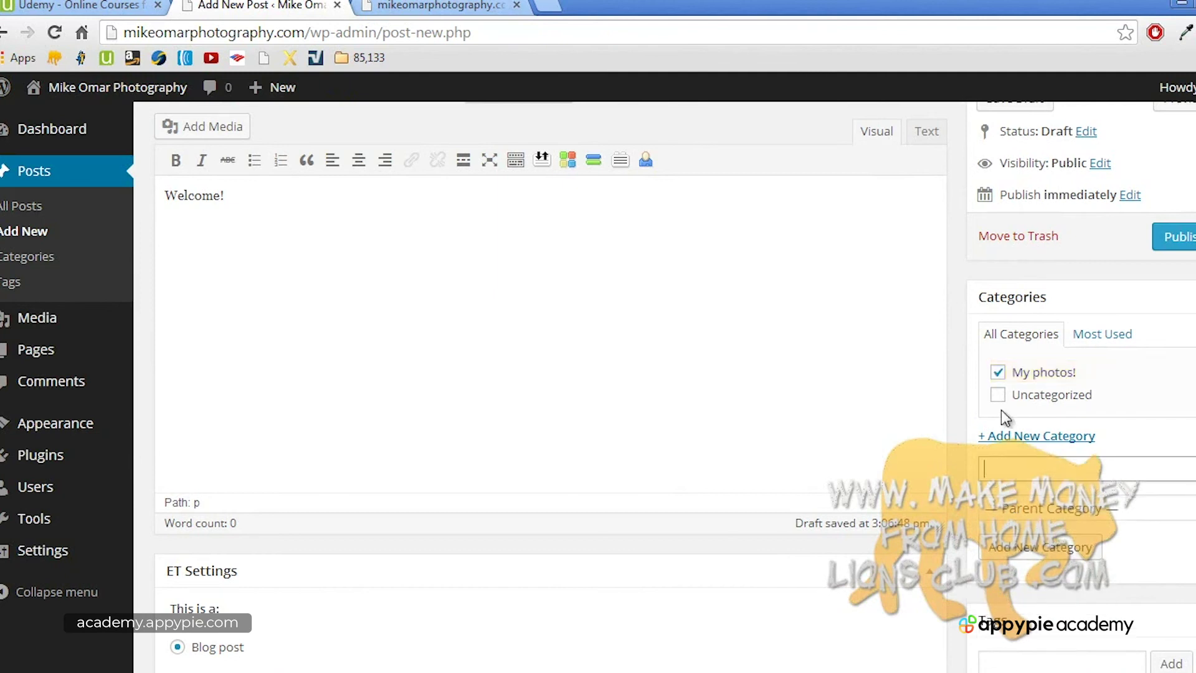
left_click(1178, 248)
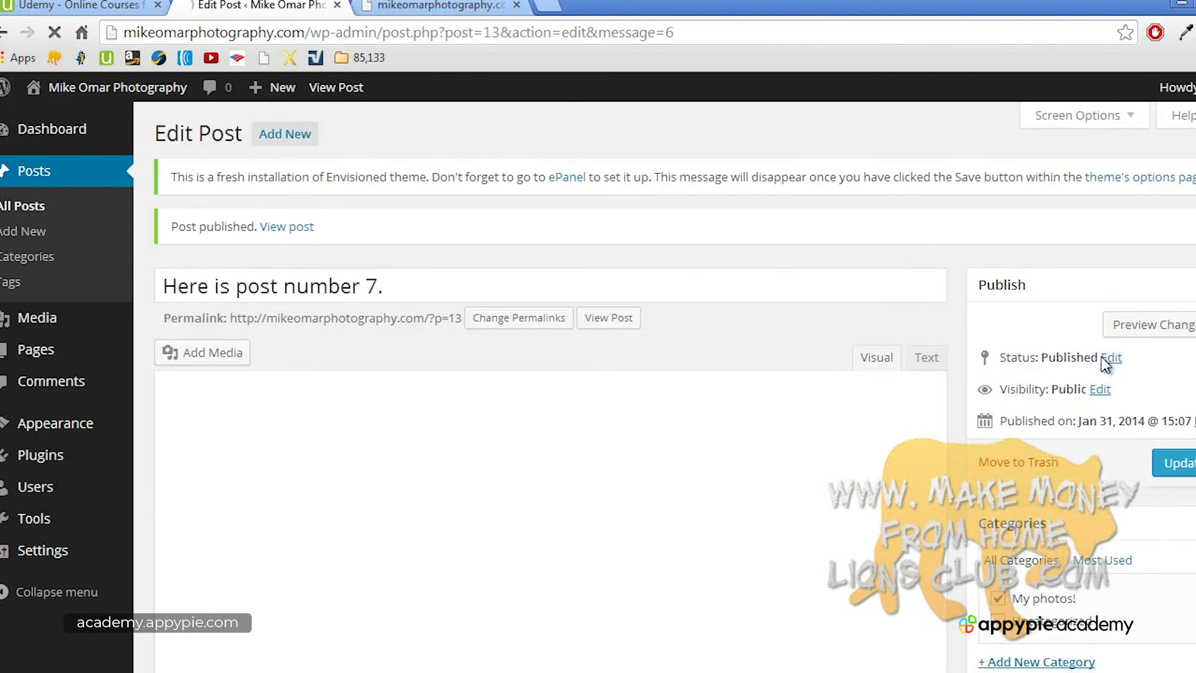
Step: Add the Categories widget to the Sidebar between the Archives and Calendar widgets and collapse its settings
mouse_move(32, 427)
left_click(182, 473)
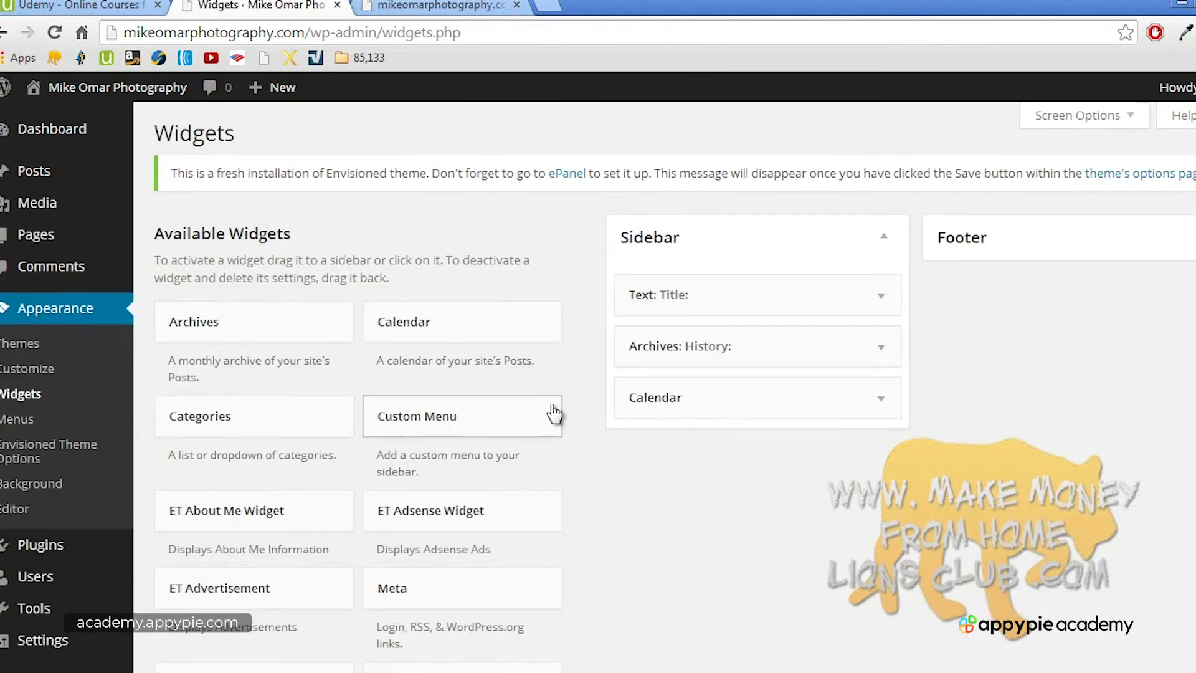
scroll(571, 412, "down", 6)
scroll(571, 411, "up", 3)
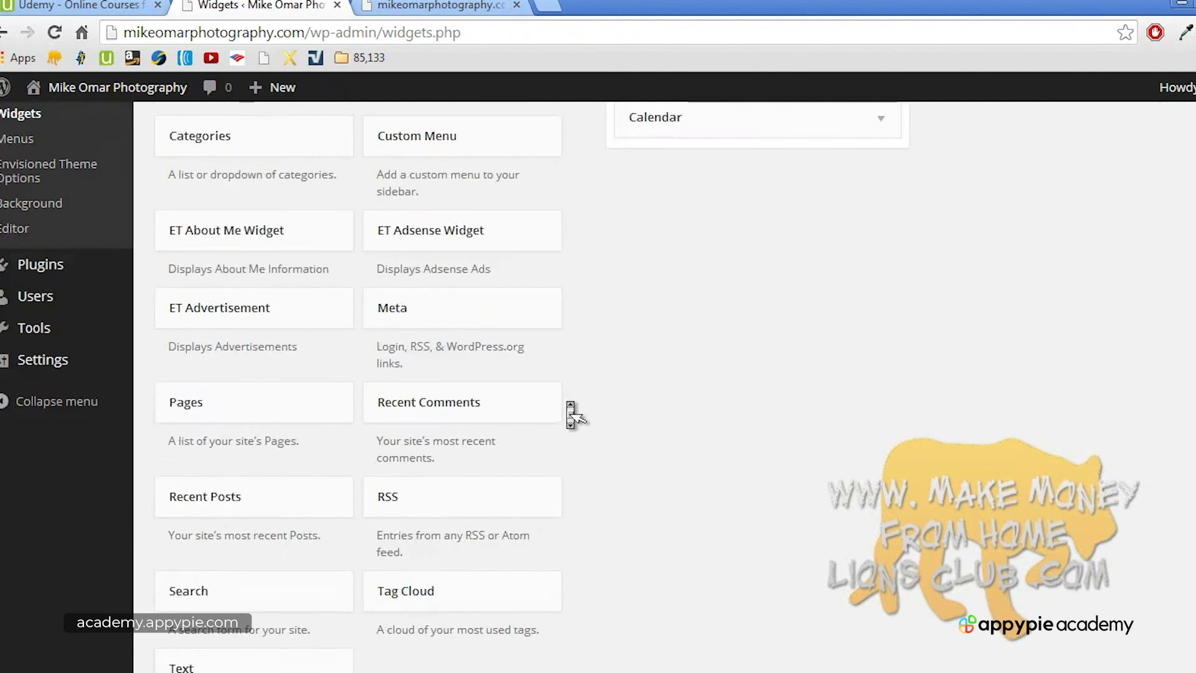
left_click_drag(240, 249, 689, 208)
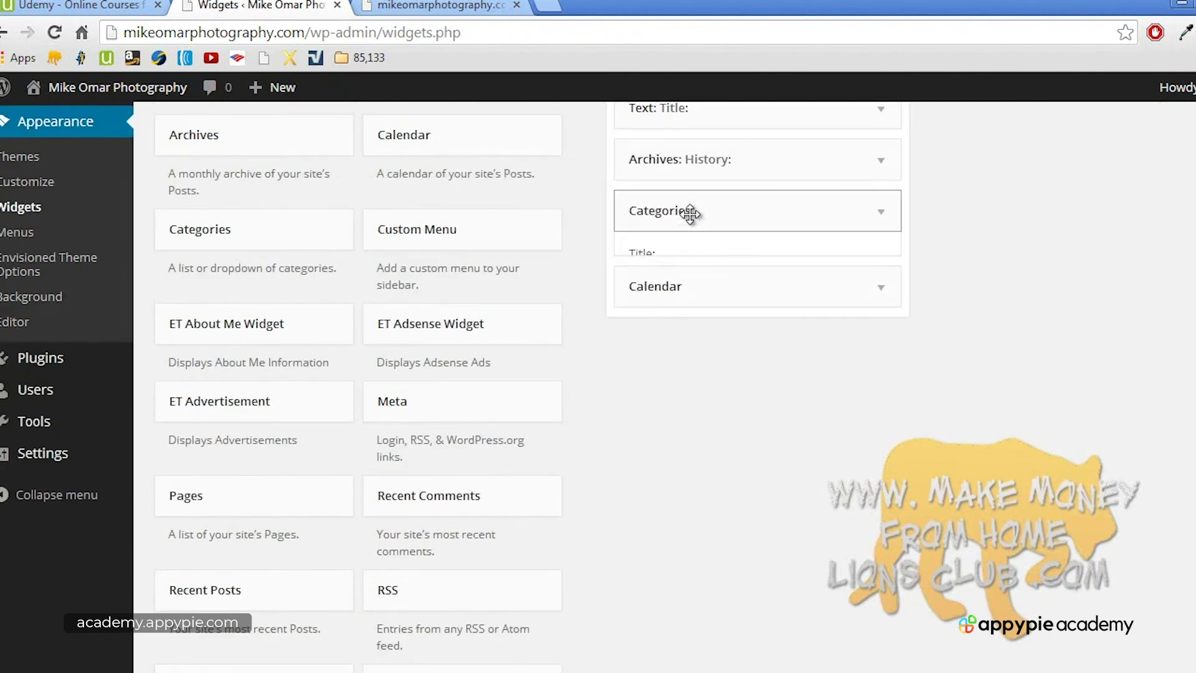
left_click(883, 213)
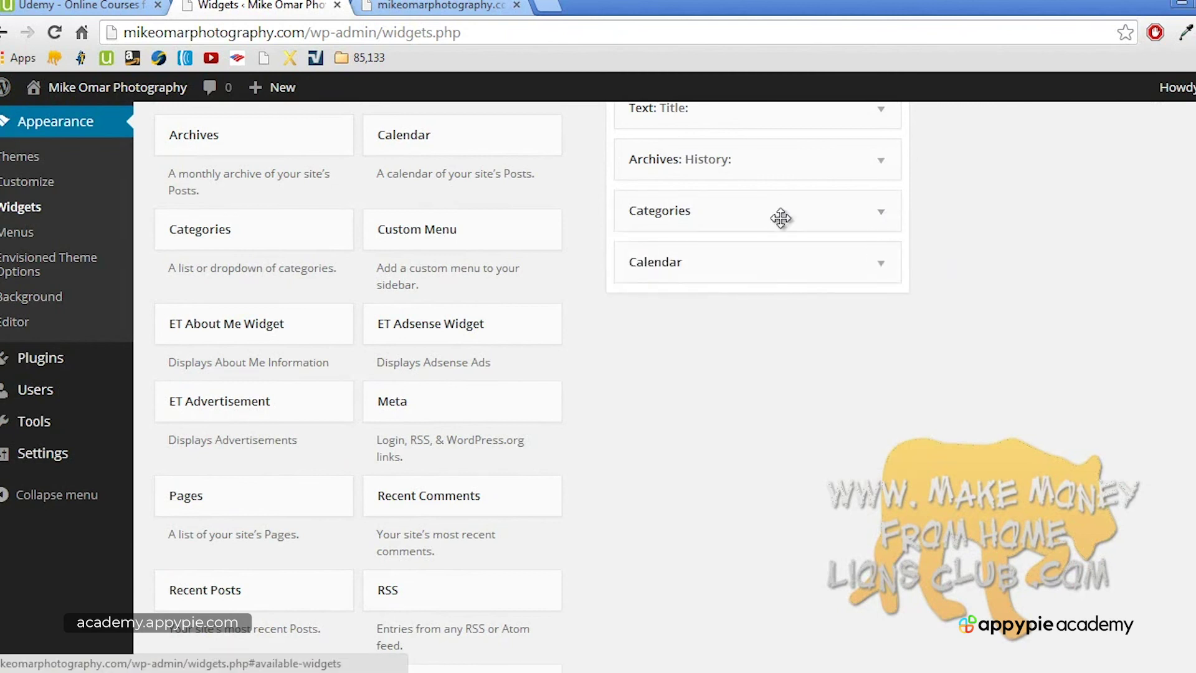
Step: Reload the live home page and view the "My photos!" category archive through the sidebar's Categories list
left_click(466, 5)
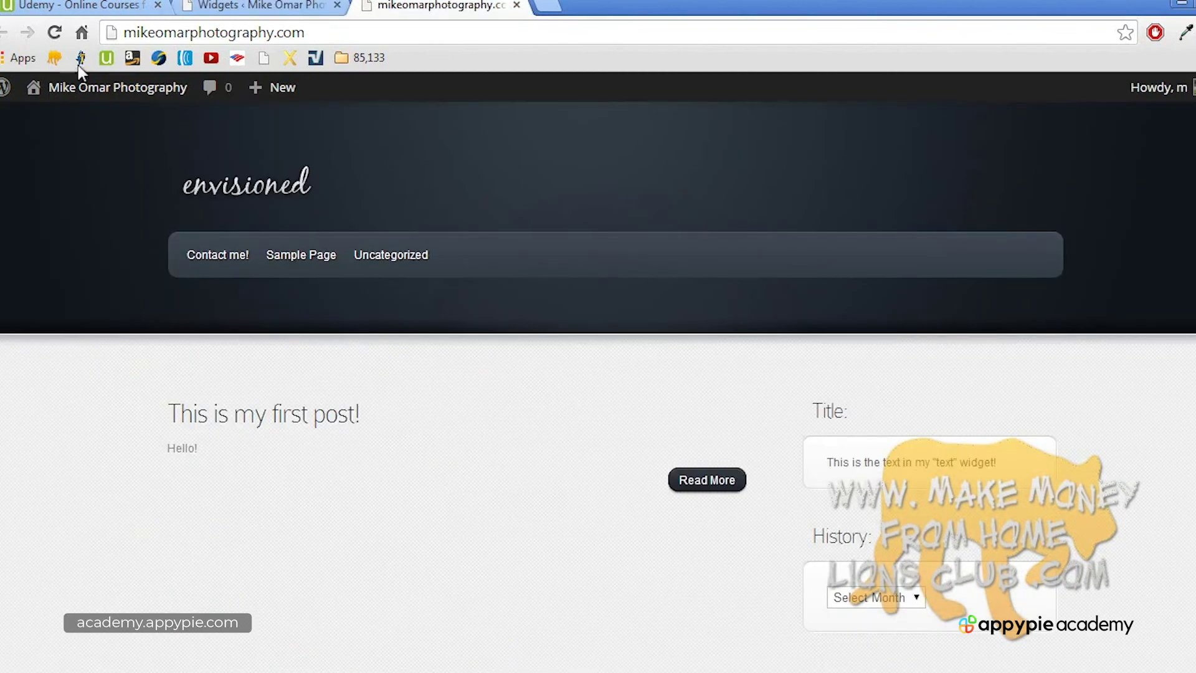
left_click(55, 33)
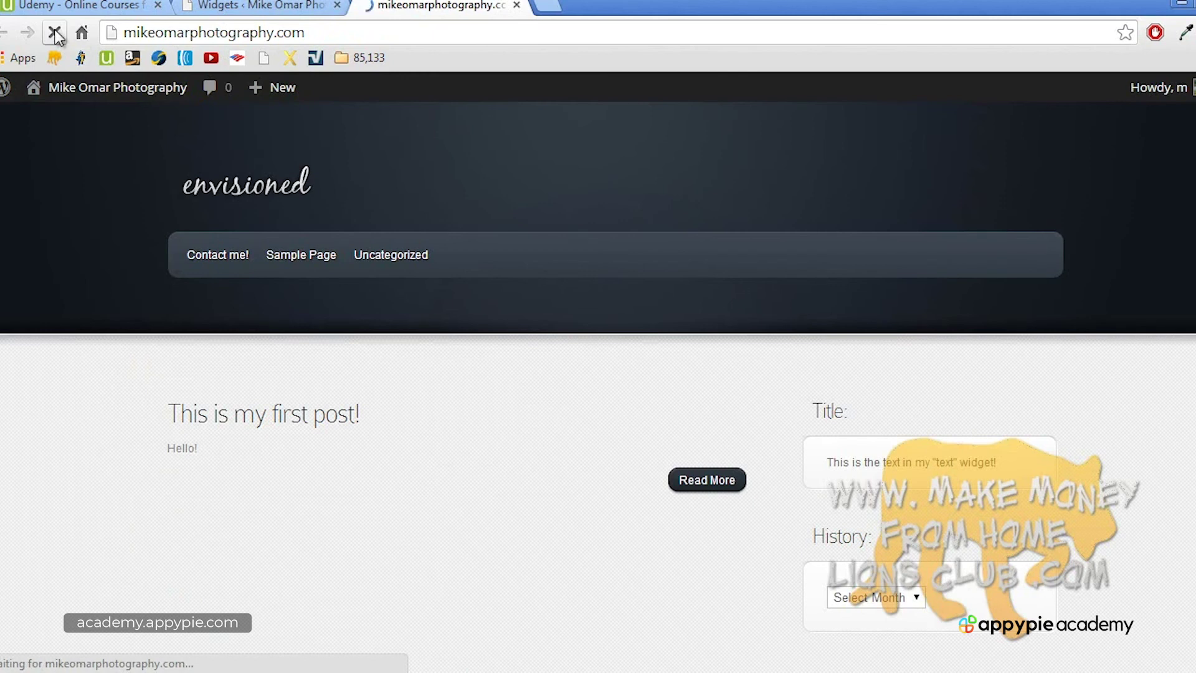
scroll(333, 225, "down", 9)
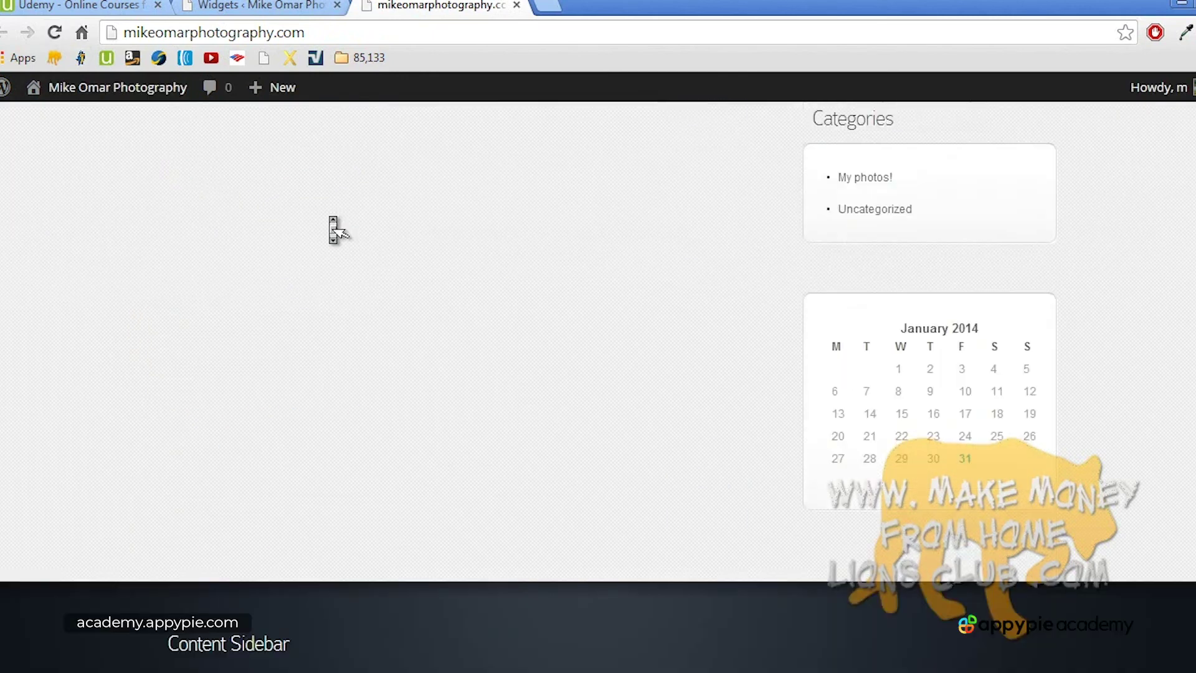
left_click(880, 184)
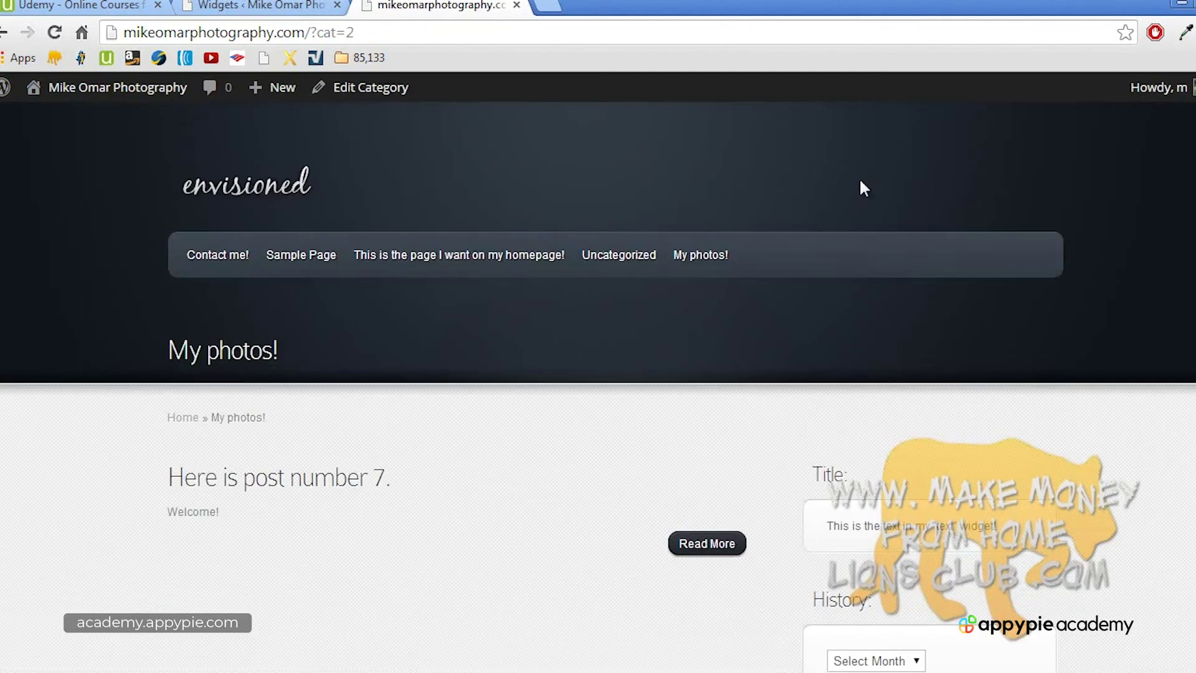
scroll(865, 249, "down", 10)
scroll(869, 254, "up", 10)
Step: In the Reading settings, display "This is the page I want on my homepage!" as the static front page and save the changes
left_click(274, 8)
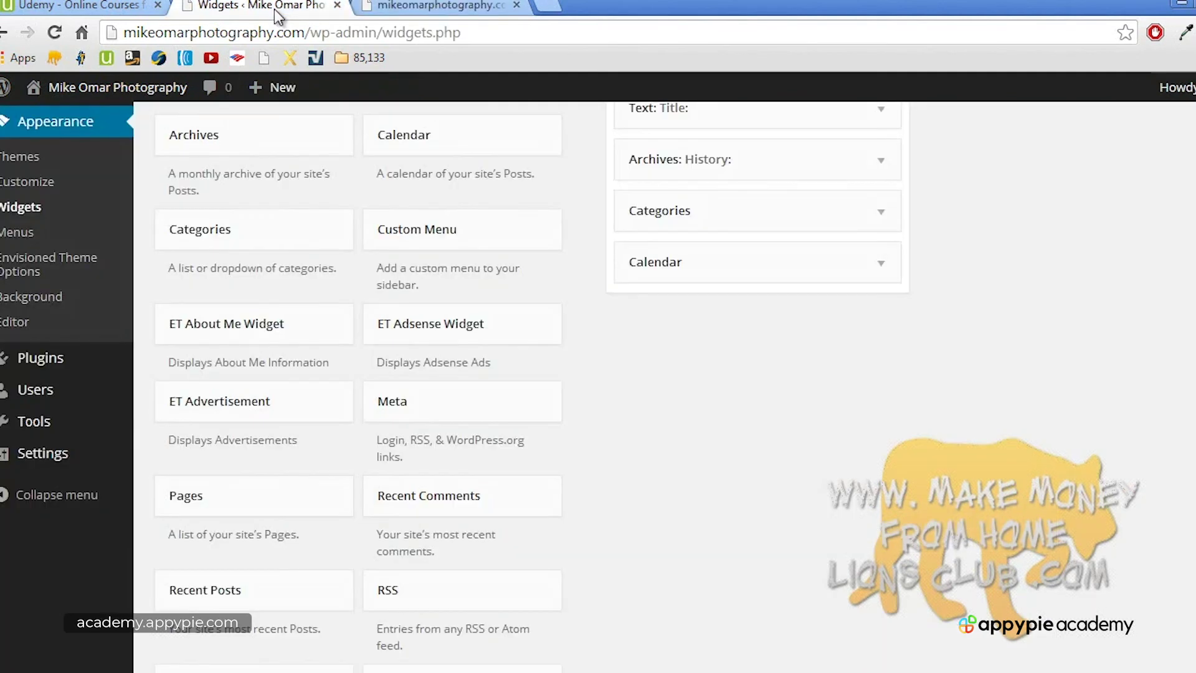
mouse_move(27, 456)
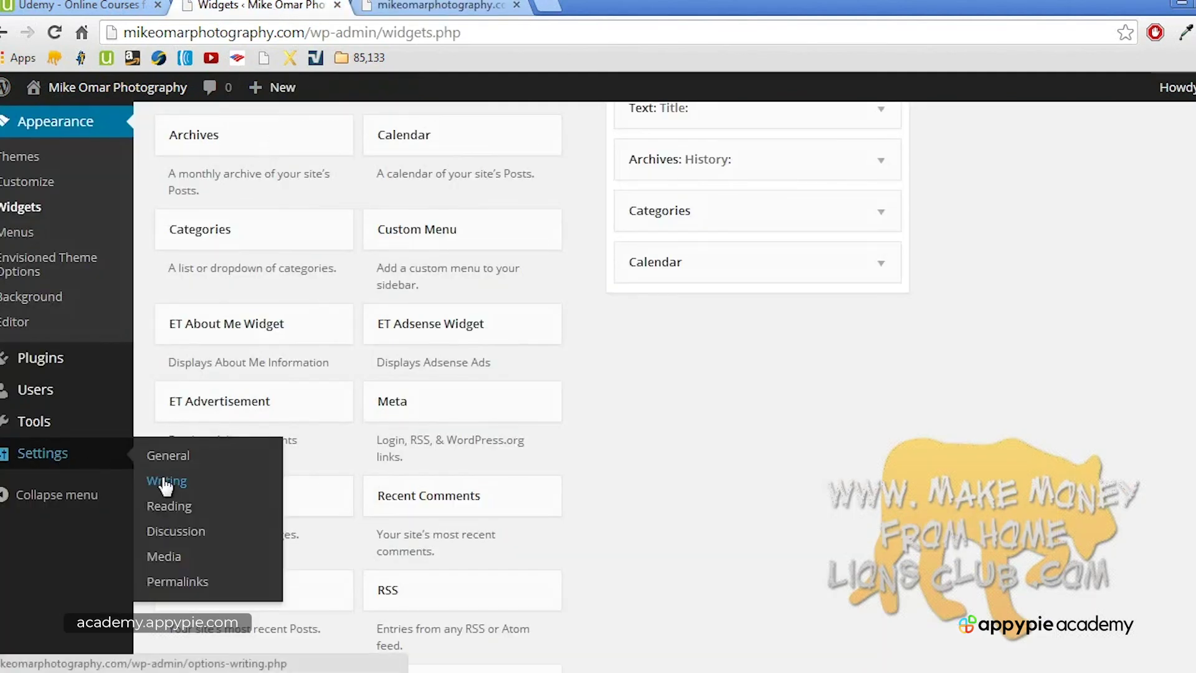
left_click(194, 508)
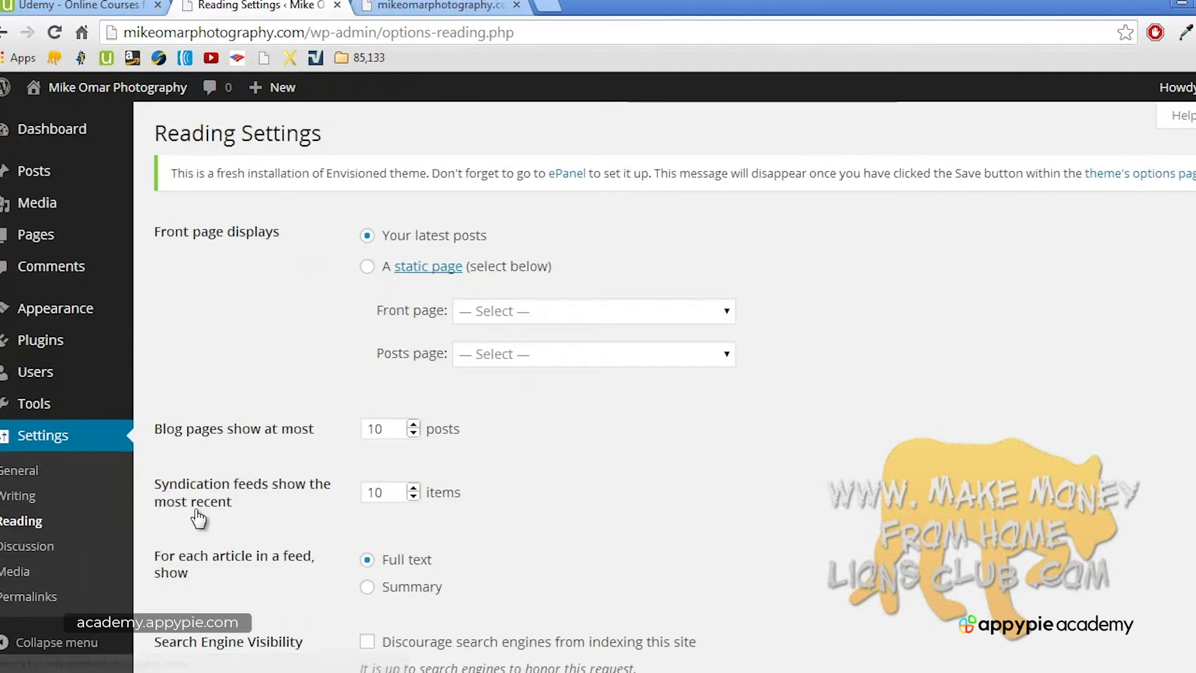
left_click(368, 267)
left_click(551, 311)
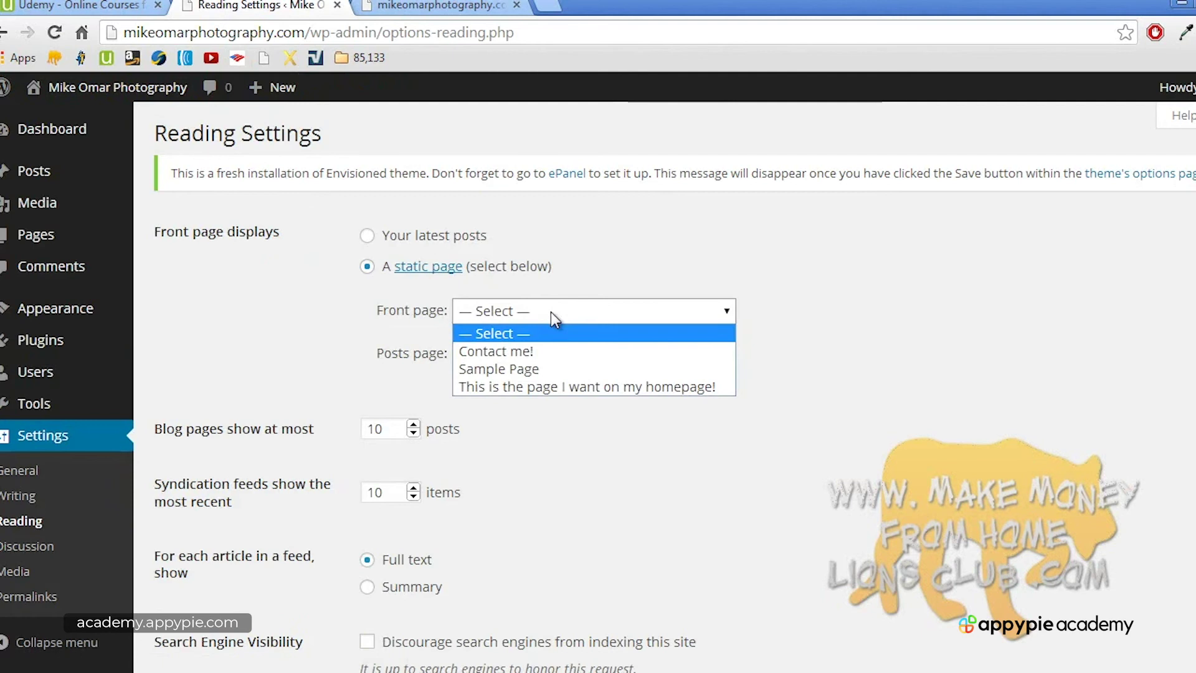
left_click(569, 387)
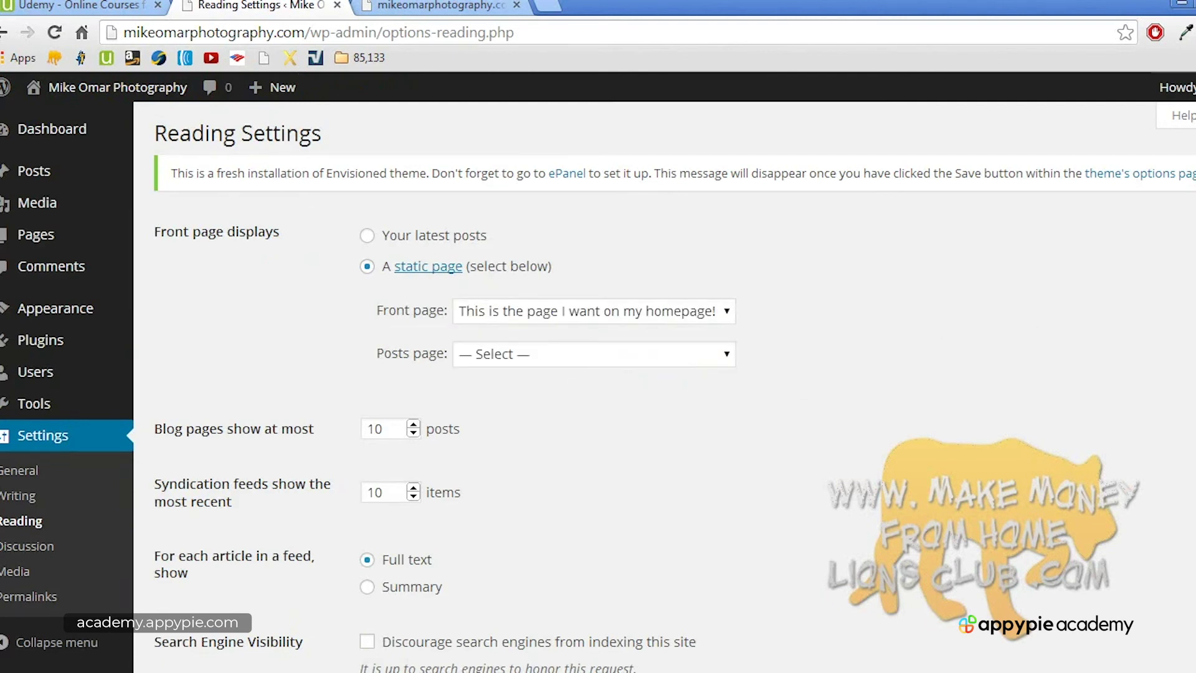
scroll(938, 483, "down", 3)
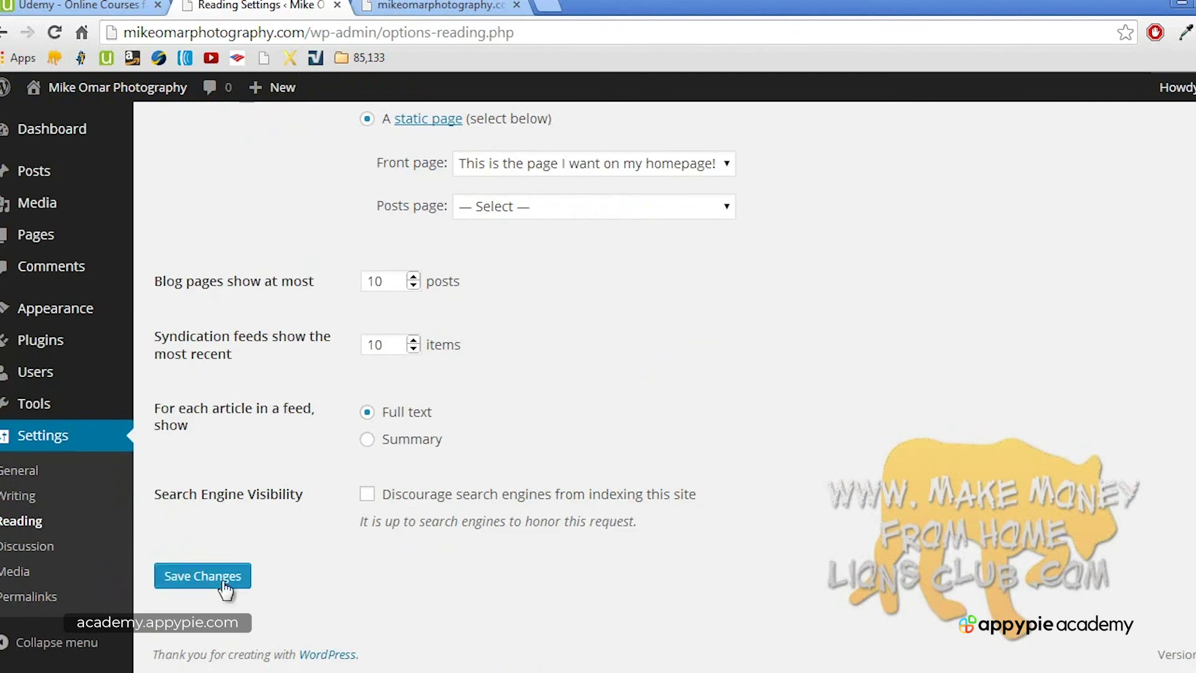
left_click(181, 576)
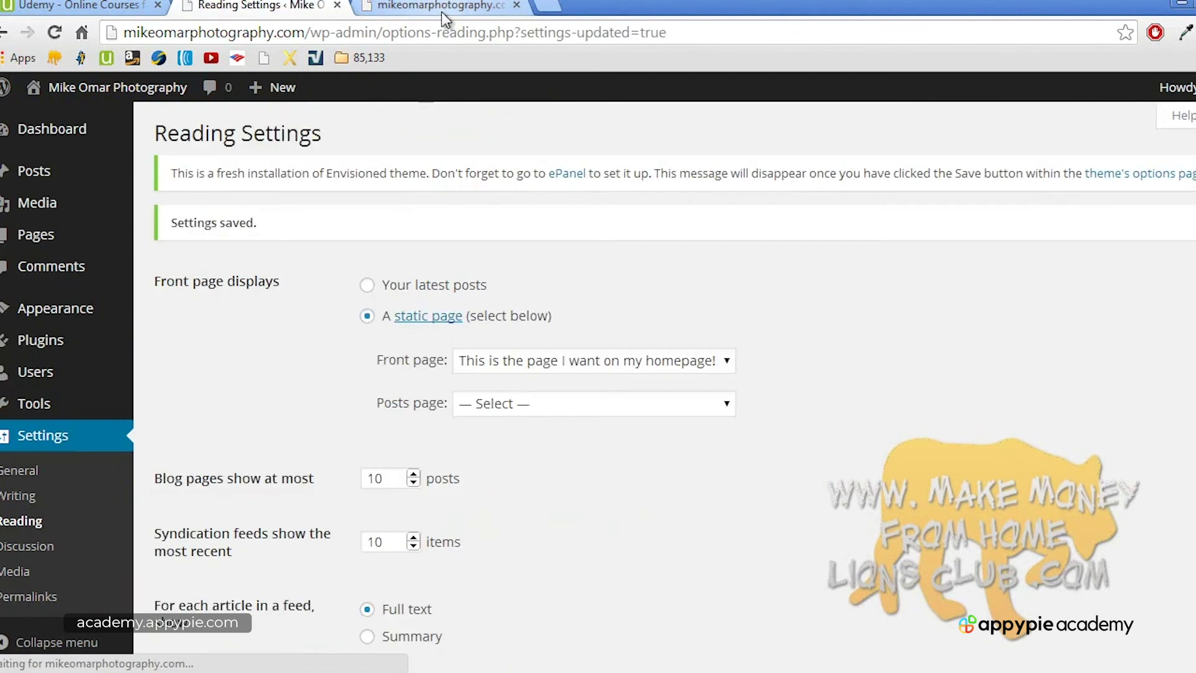
Step: Reload the live site, go to its home page through the site logo and look over the static homepage
left_click(443, 5)
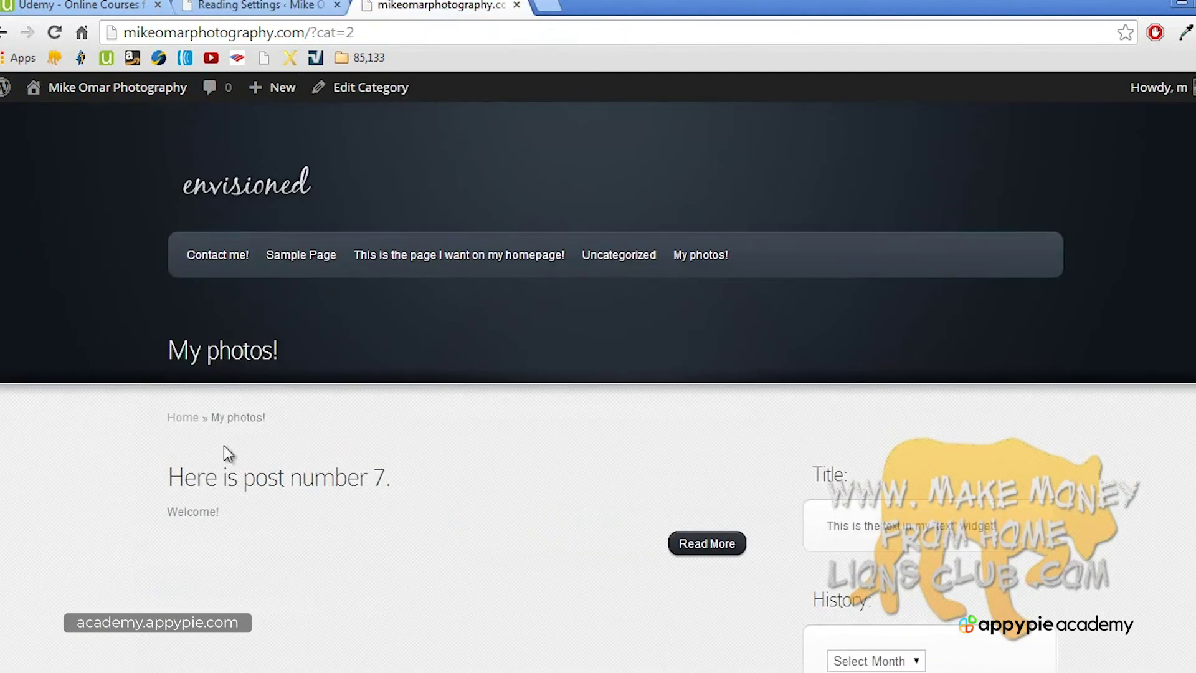
left_click(55, 33)
left_click(226, 178)
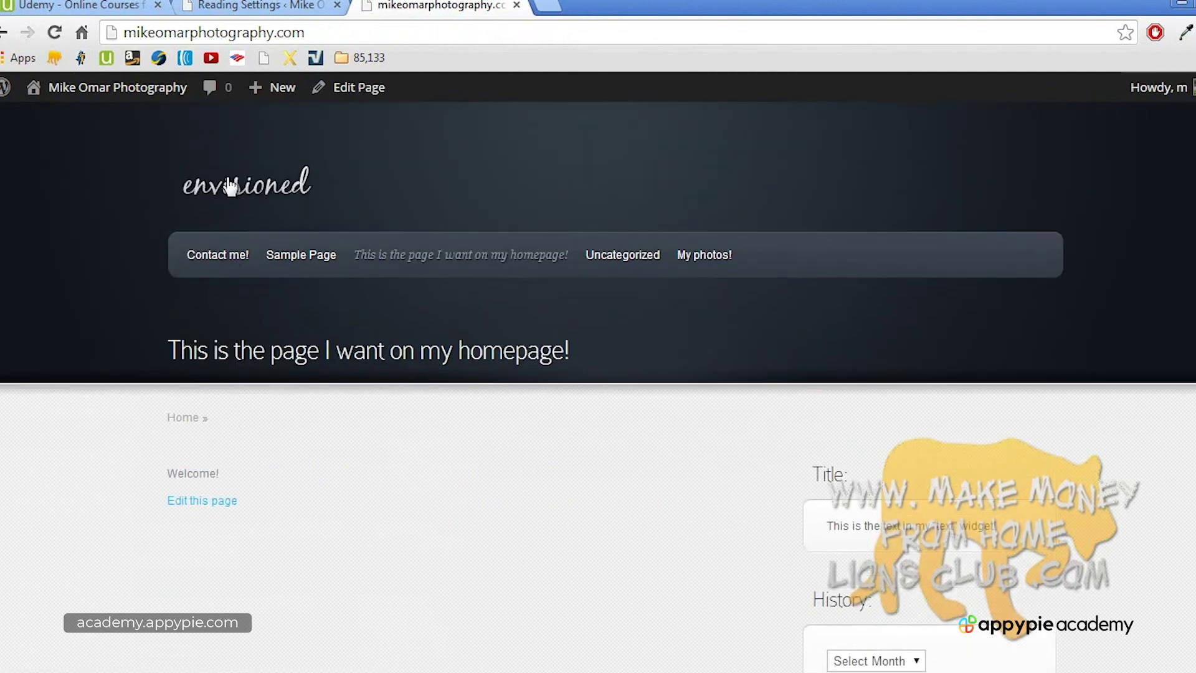
scroll(339, 378, "down", 8)
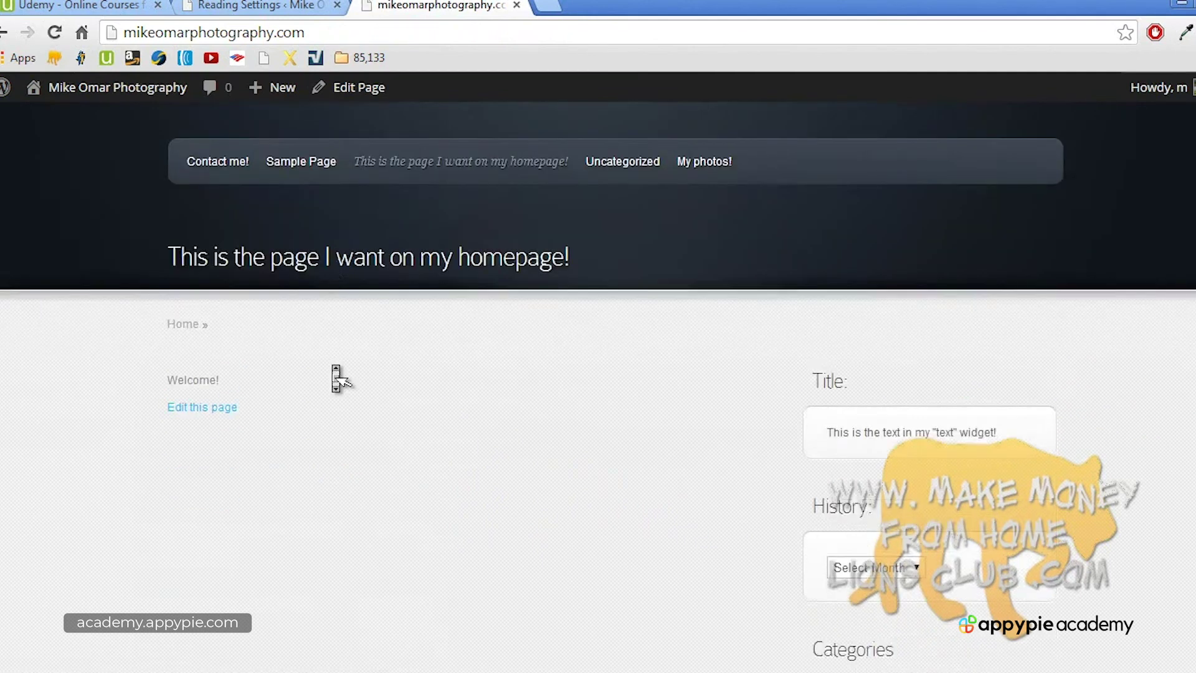
scroll(339, 376, "up", 8)
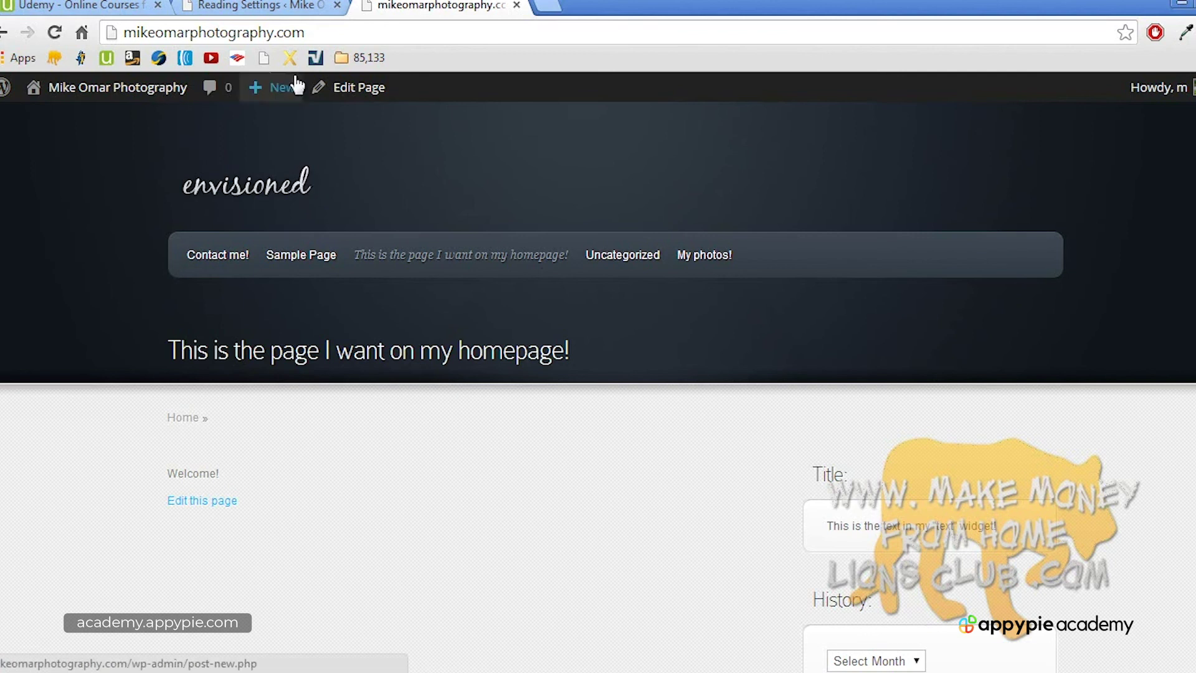
Step: Go back to the Reading settings, review the post, feed and search engine visibility options and save the settings again
left_click(285, 10)
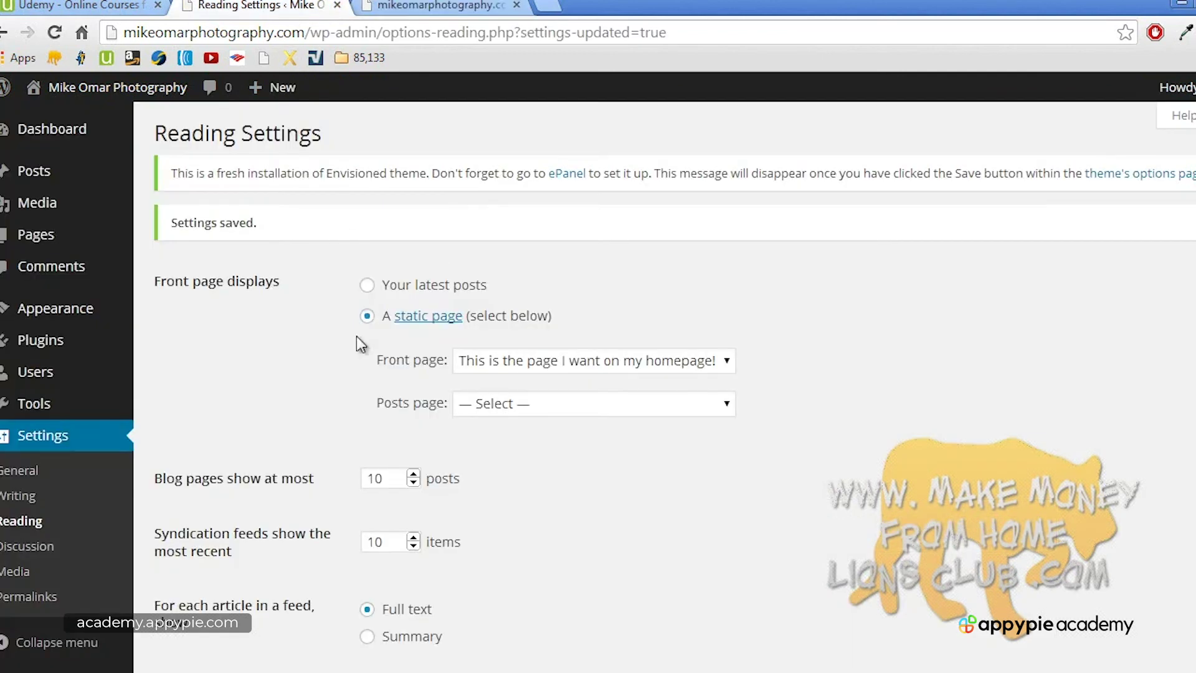
scroll(369, 443, "down", 3)
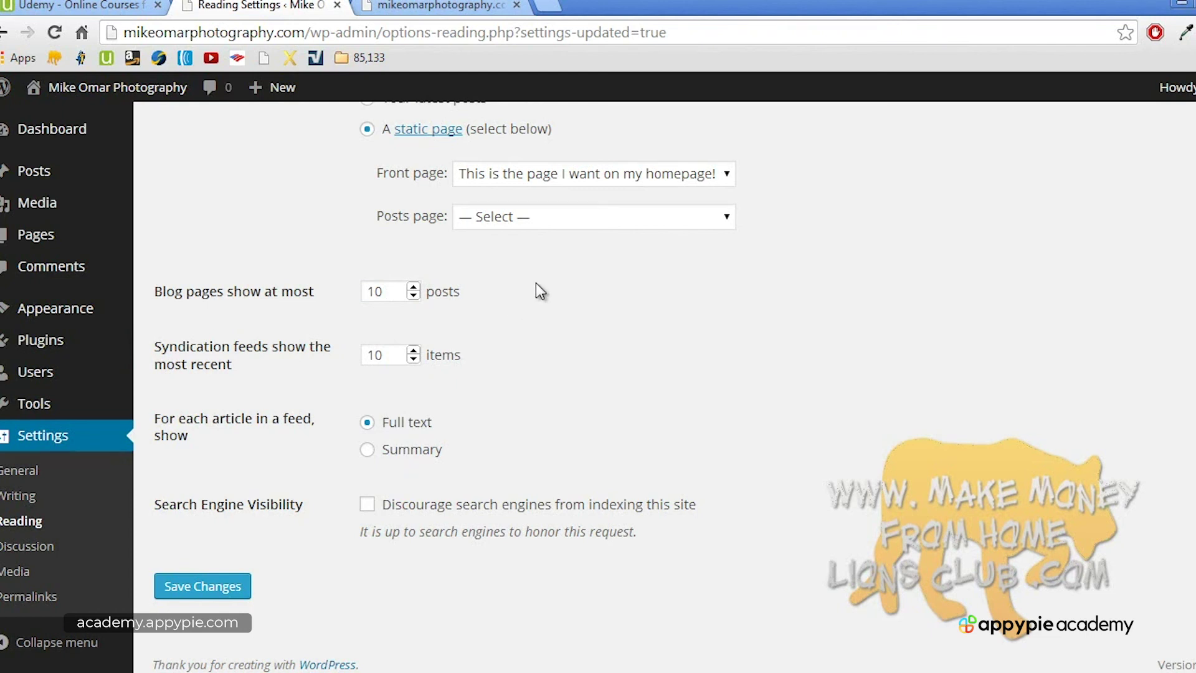
left_click(221, 586)
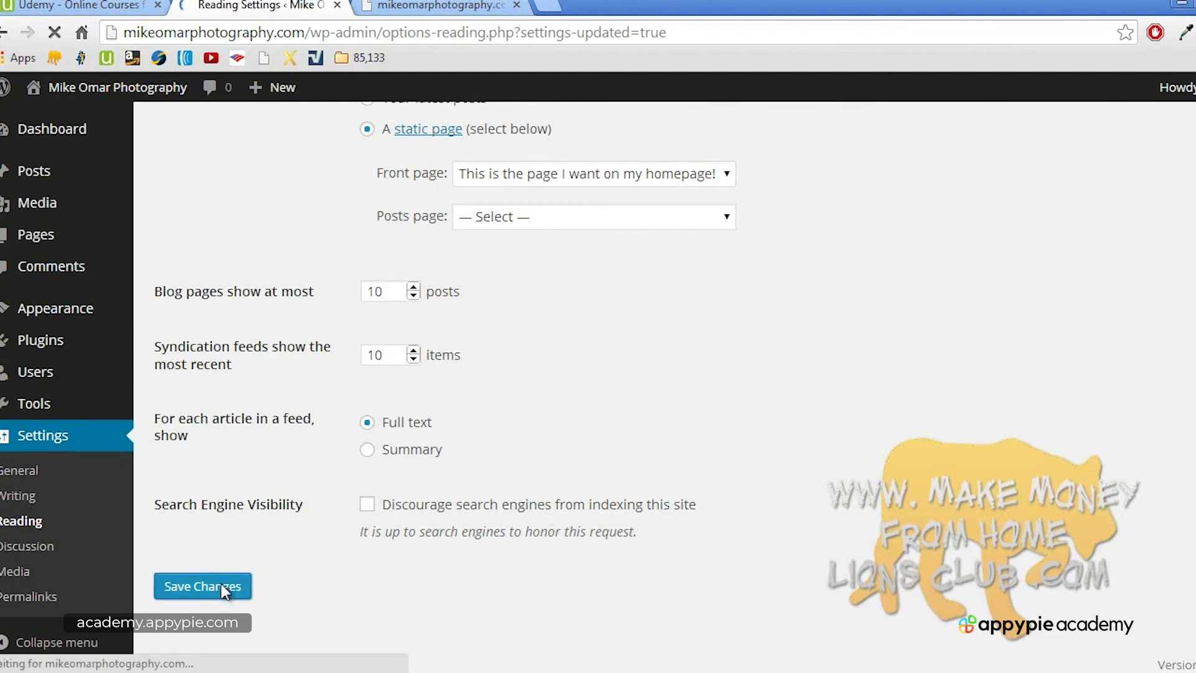
scroll(316, 482, "down", 3)
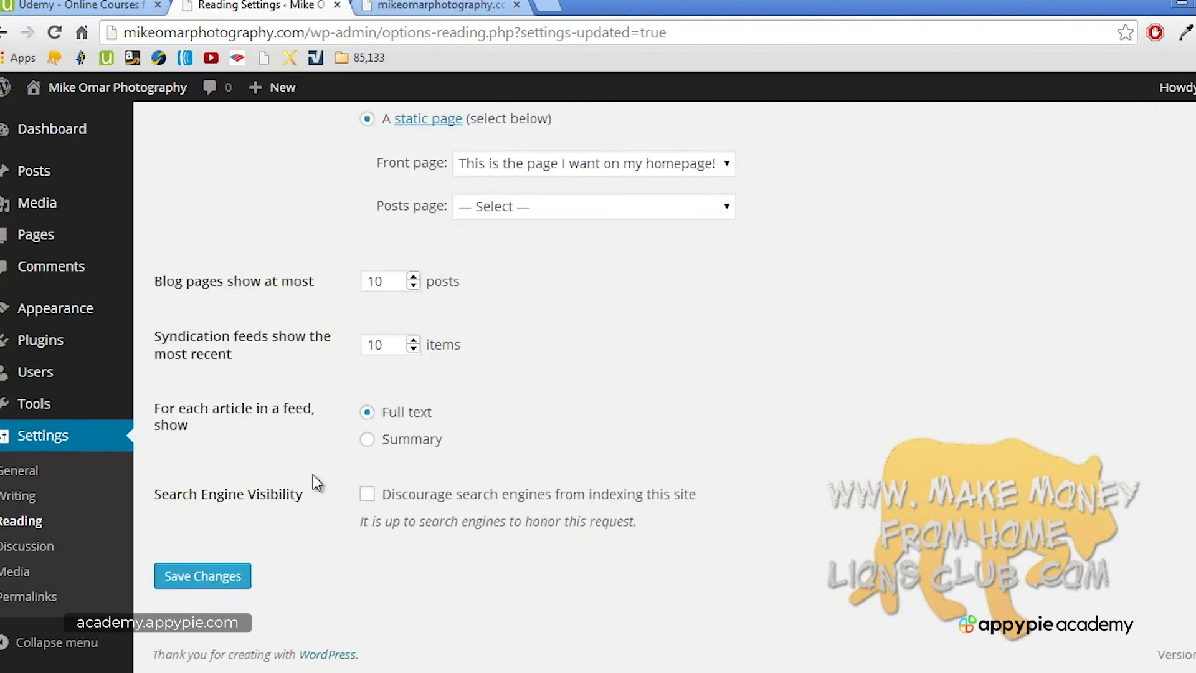
Step: Examine the Discussion settings for default articles, comments, e-mail notifications, moderation and the comment blacklist
left_click(49, 550)
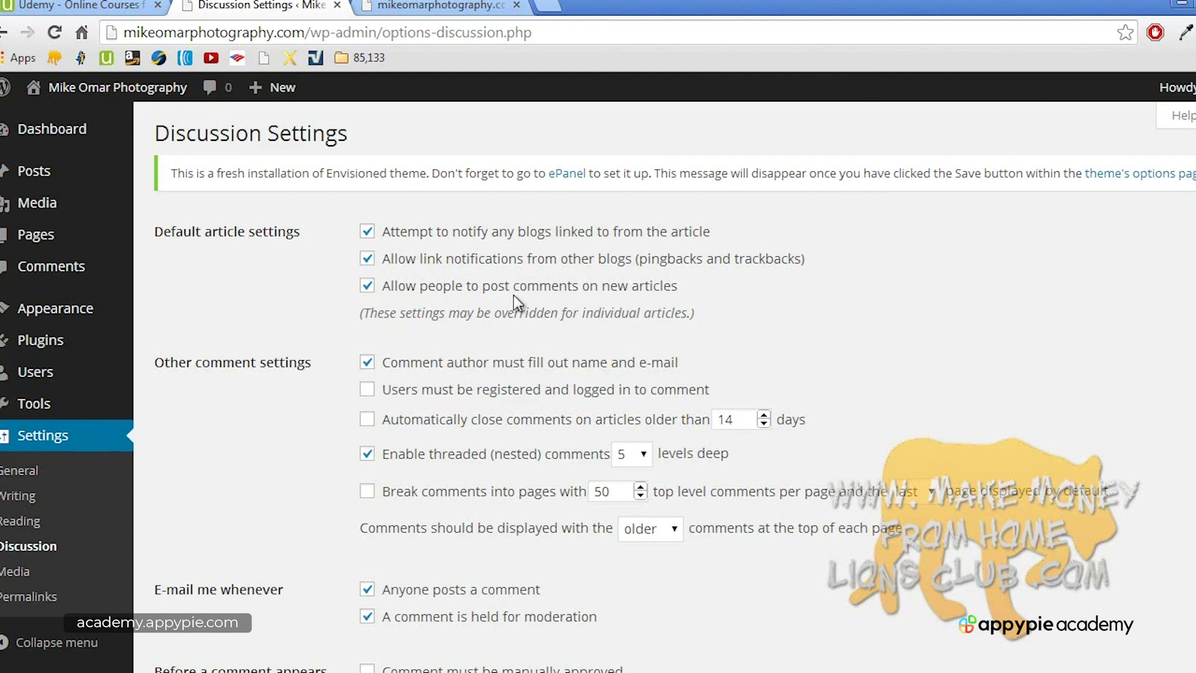
scroll(514, 294, "down", 6)
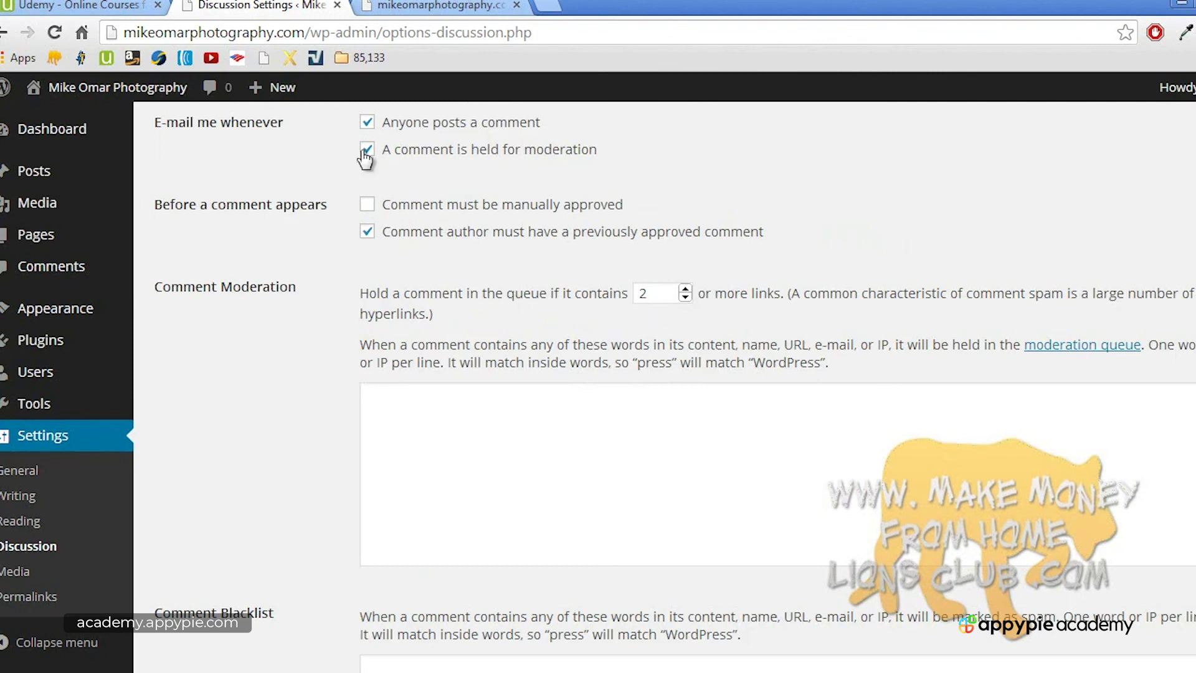
scroll(430, 240, "up", 6)
scroll(430, 243, "down", 15)
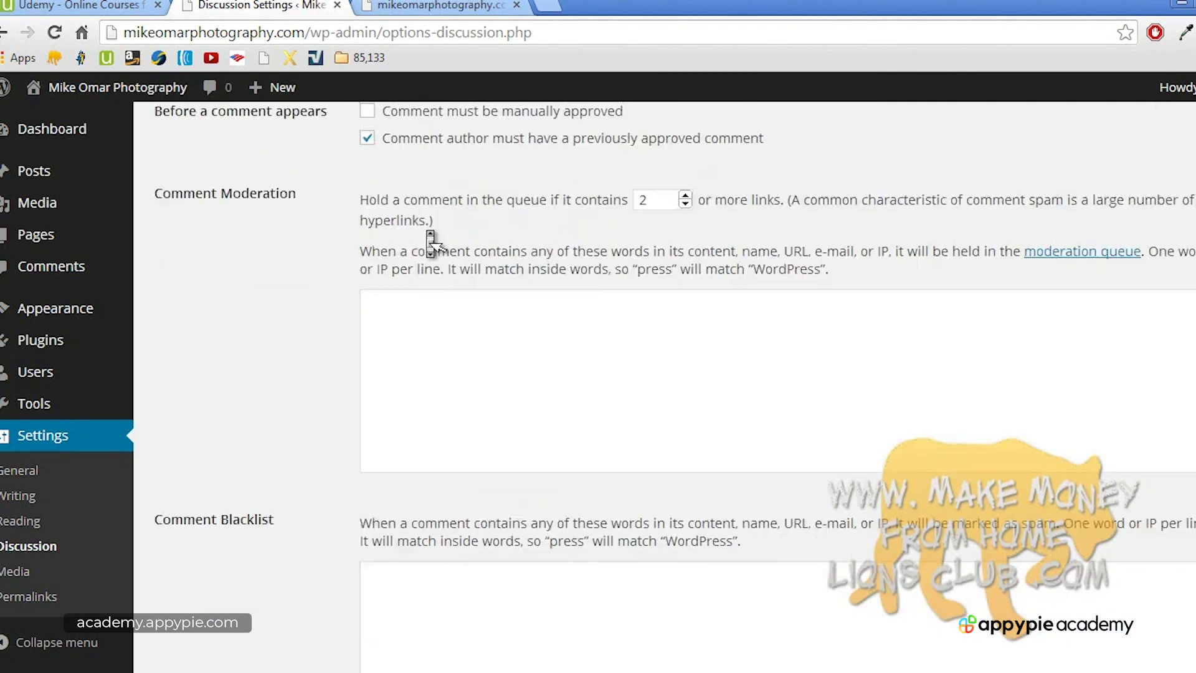
scroll(428, 230, "up", 15)
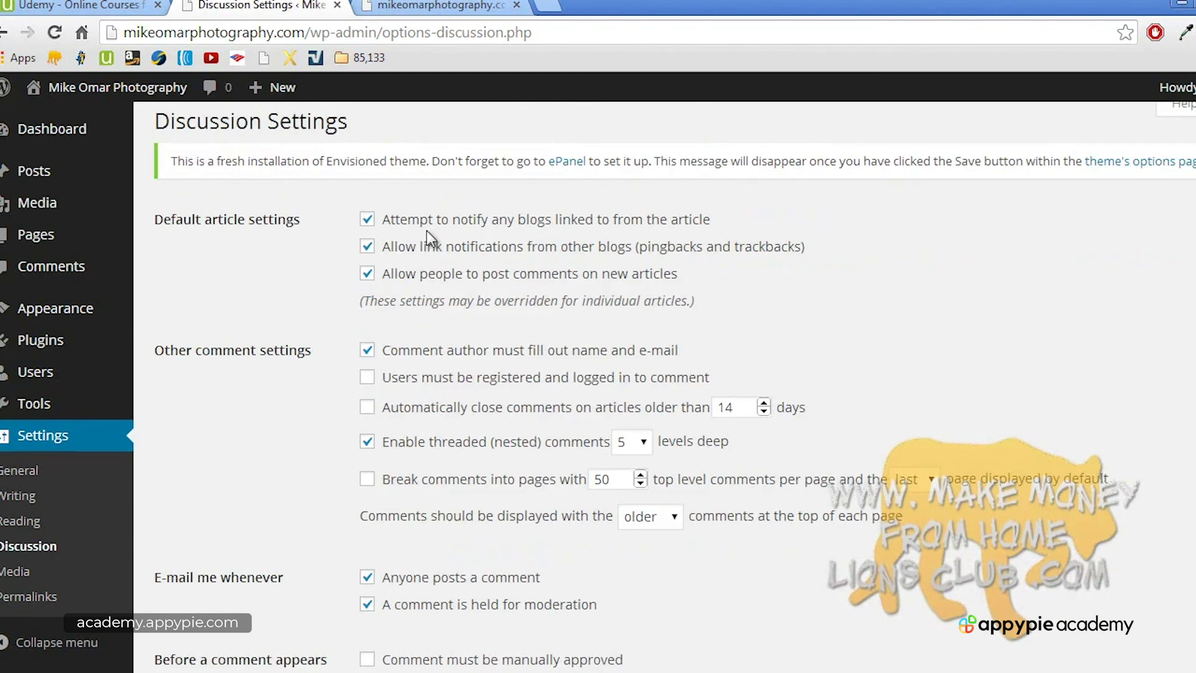
Step: Finish reviewing the Discussion settings, look over the Media settings for image sizes and uploads, and open the Permalink settings
scroll(427, 230, "down", 8)
left_click(52, 573)
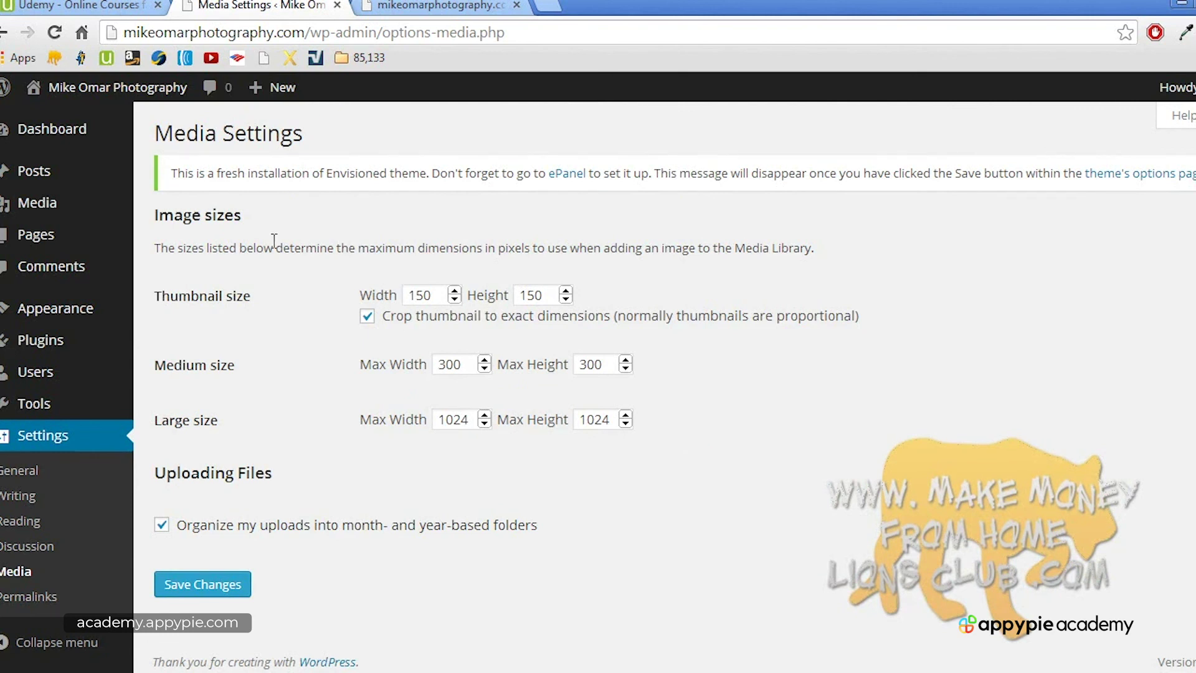
scroll(274, 240, "down", 1)
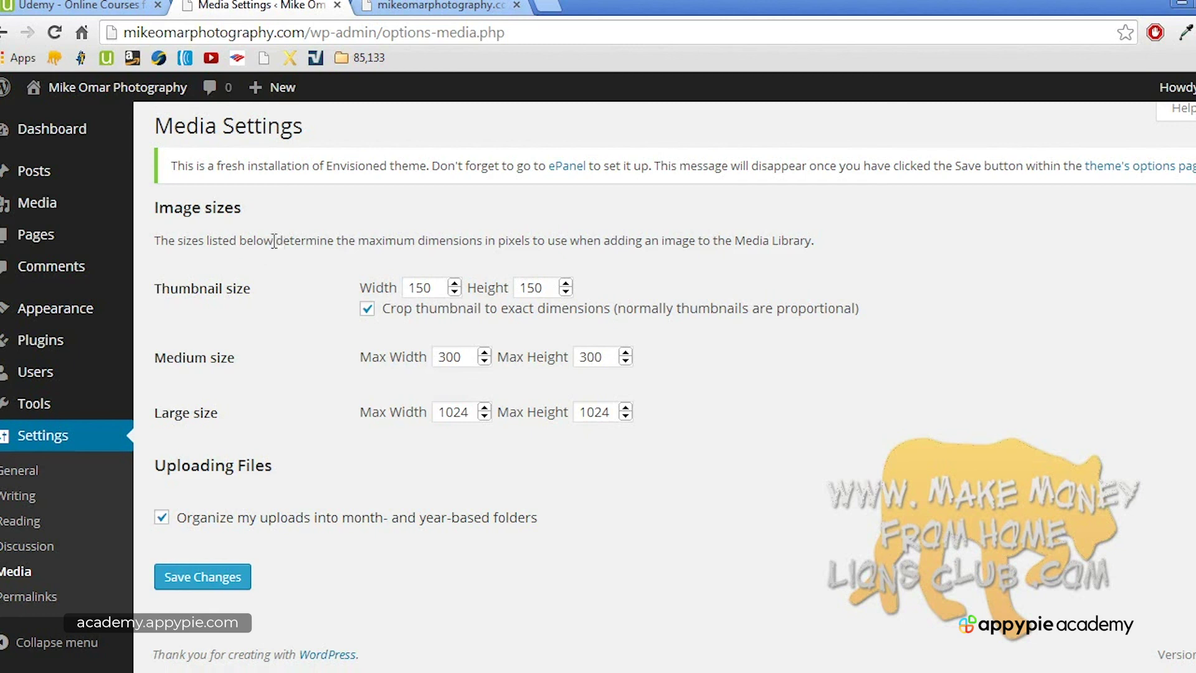
left_click(67, 599)
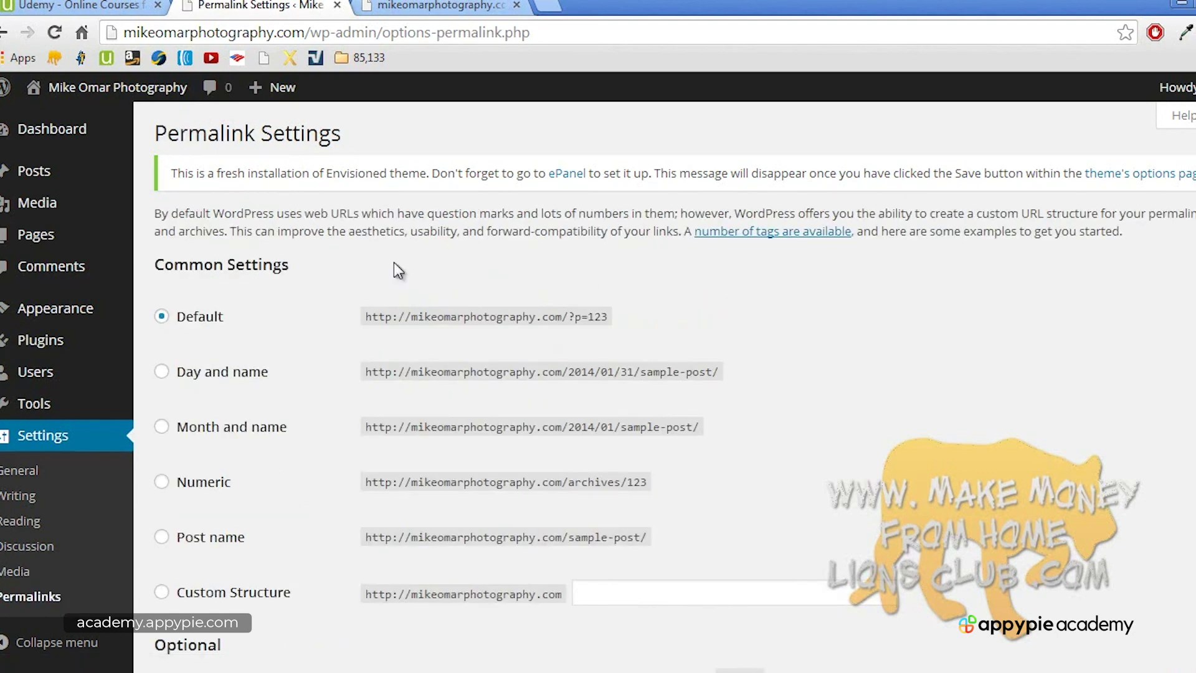
Step: On the live site, view the Sample Page and open "Here is post number 7." from the My photos! category
left_click(433, 8)
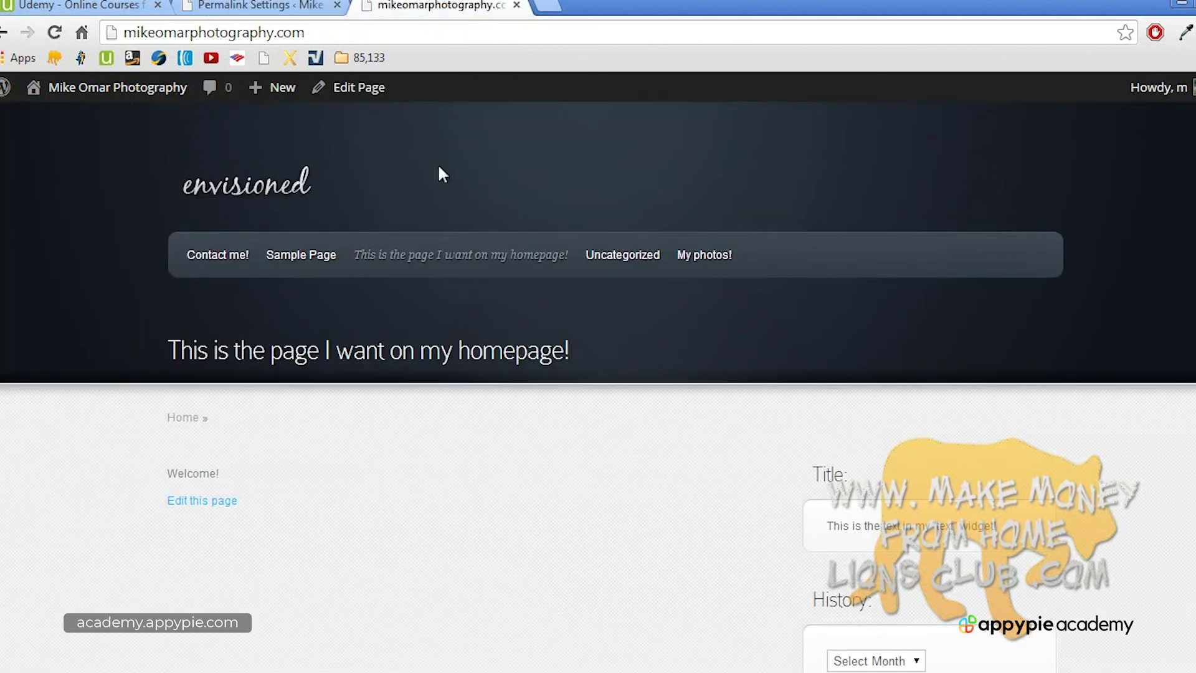
middle_click(476, 316)
left_click(298, 260)
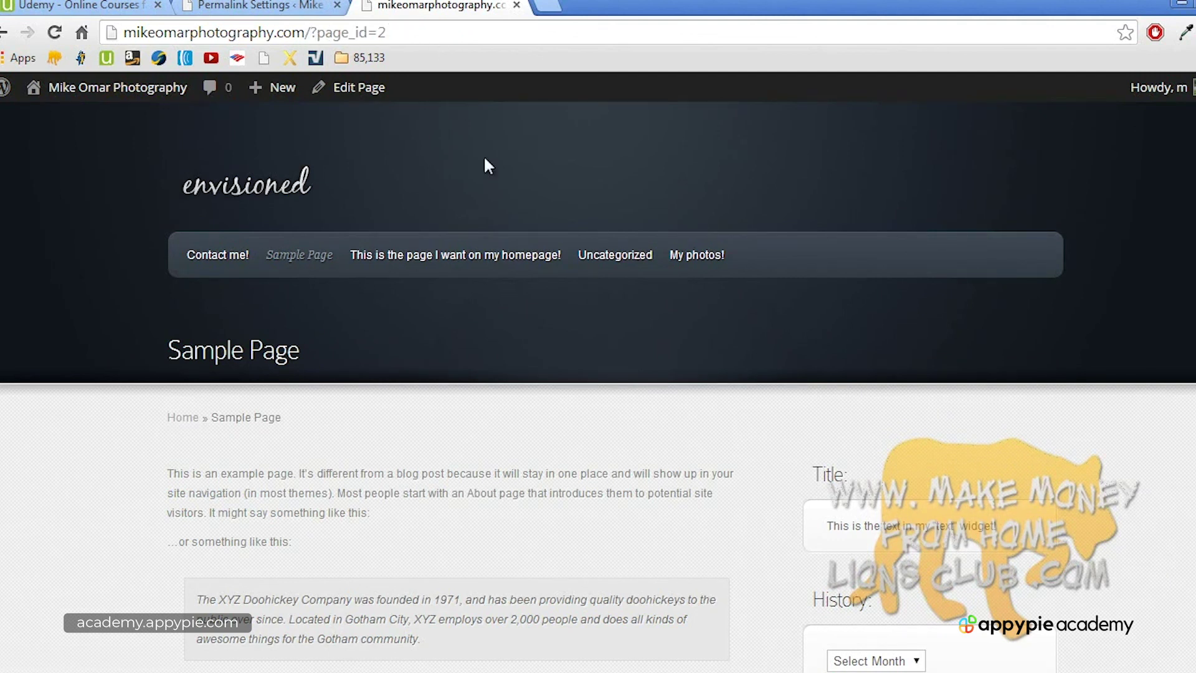
scroll(488, 170, "down", 10)
scroll(489, 170, "up", 10)
left_click(692, 263)
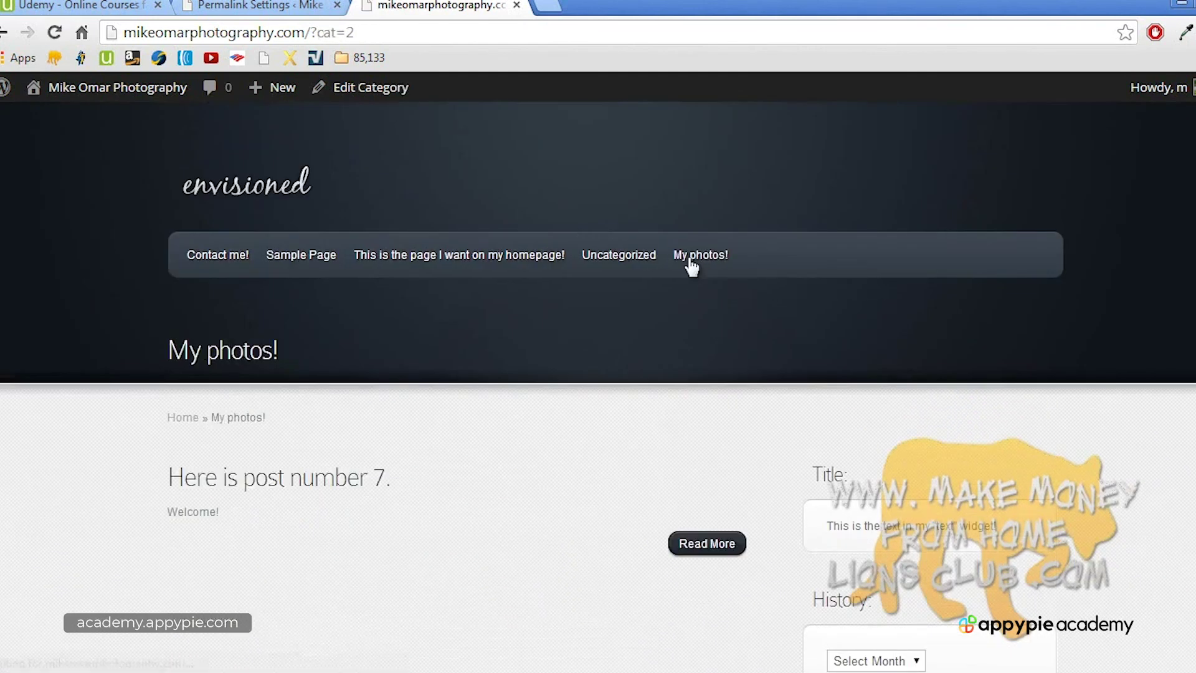
left_click(317, 484)
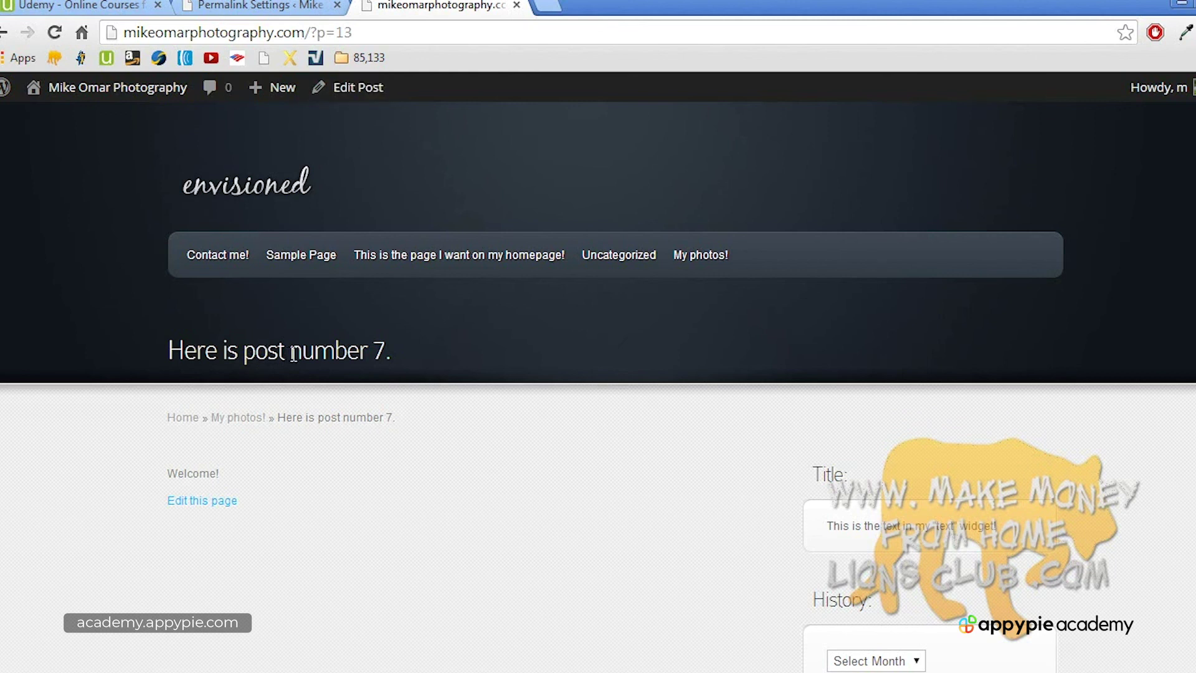
Step: Compare the wording of the post's title with the ending of its web address
left_click_drag(293, 353, 314, 353)
left_click(314, 352)
left_click_drag(291, 351, 406, 351)
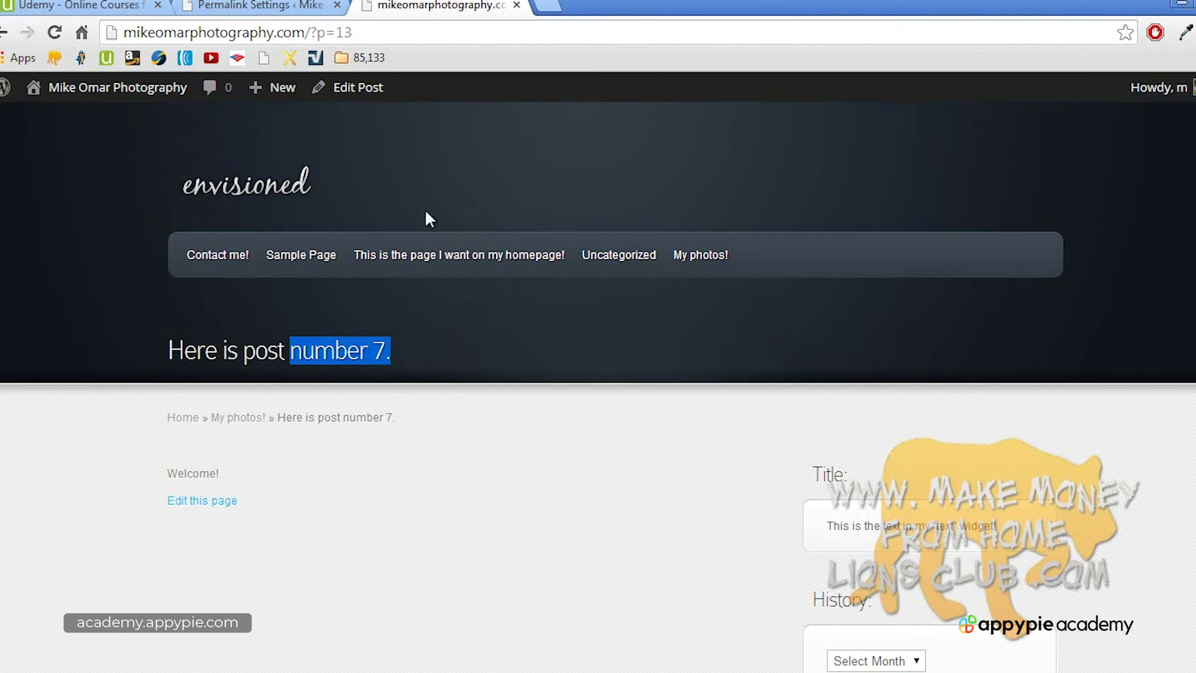
left_click(371, 349)
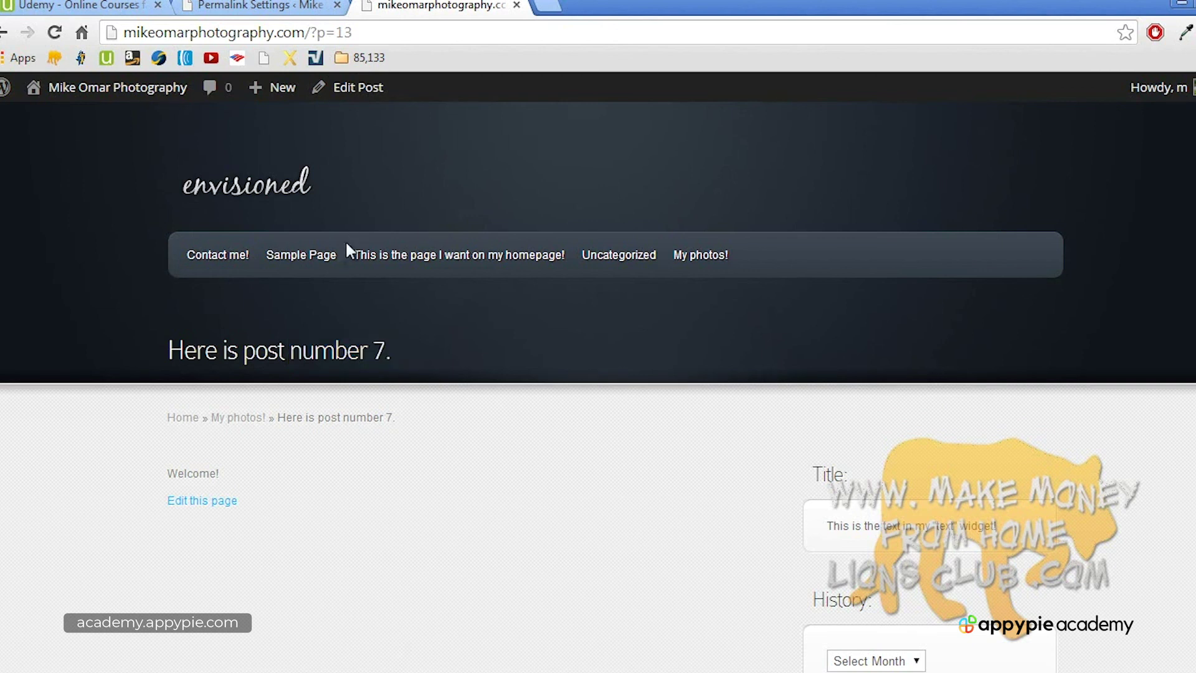
left_click_drag(310, 32, 354, 32)
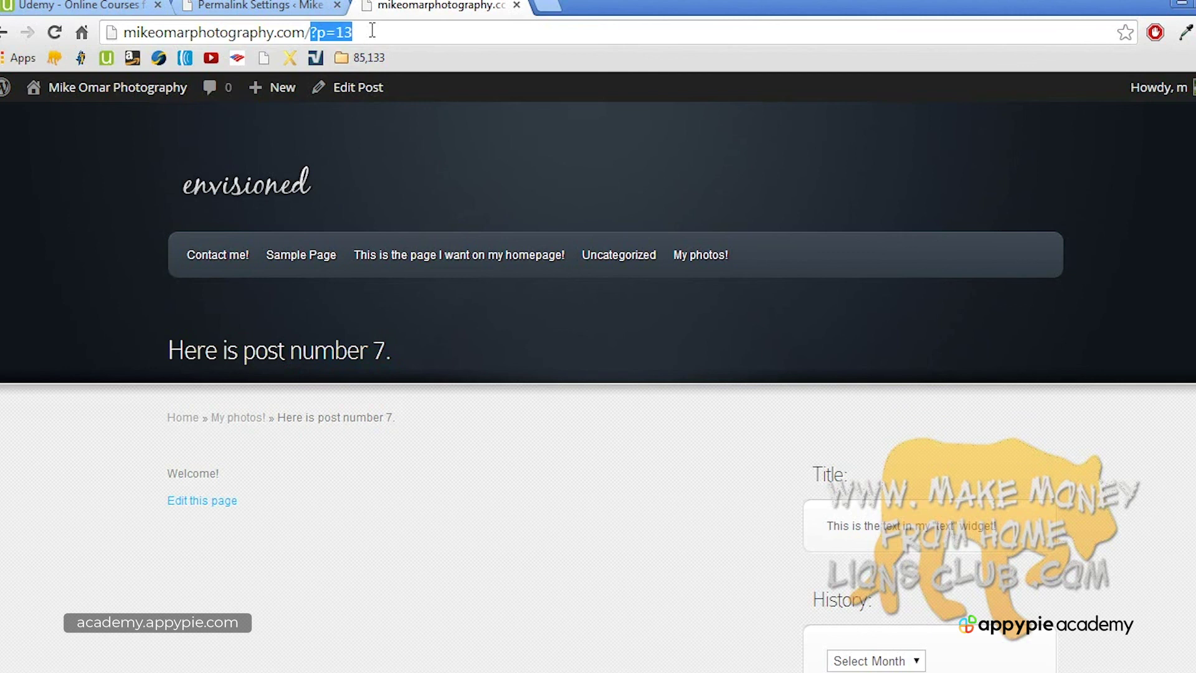
left_click_drag(296, 352, 388, 352)
left_click(383, 352)
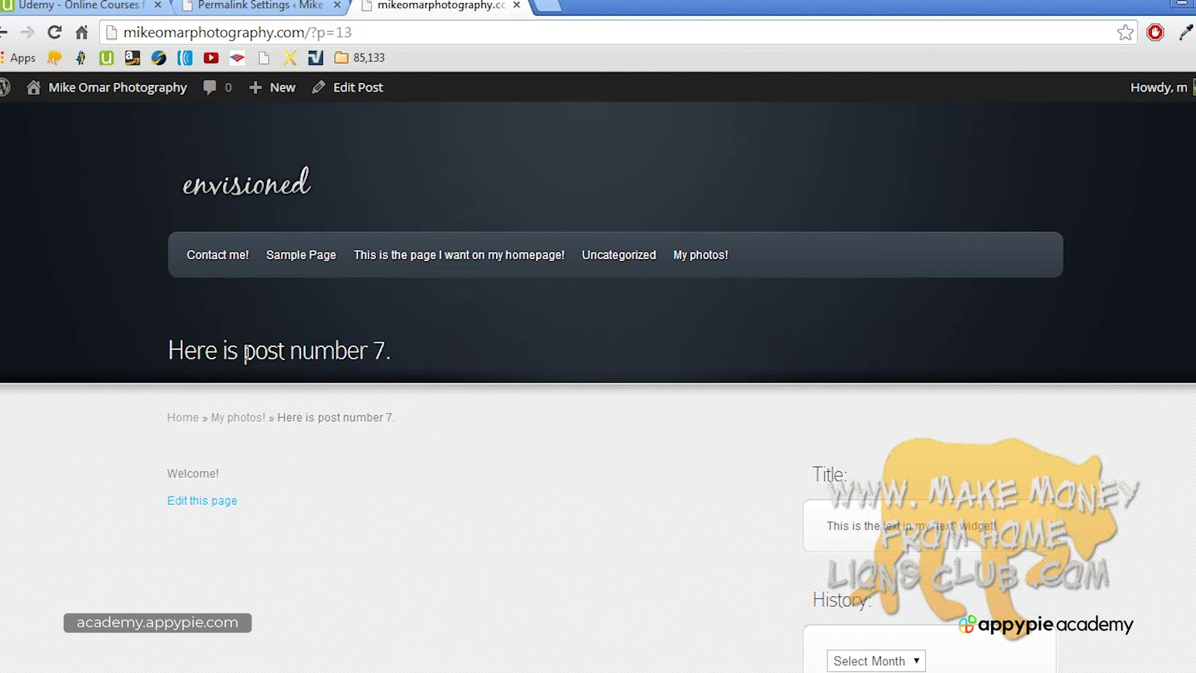
Step: Try replacing the ?p=13 ending of the post's web address with is-post
left_click_drag(223, 352, 288, 349)
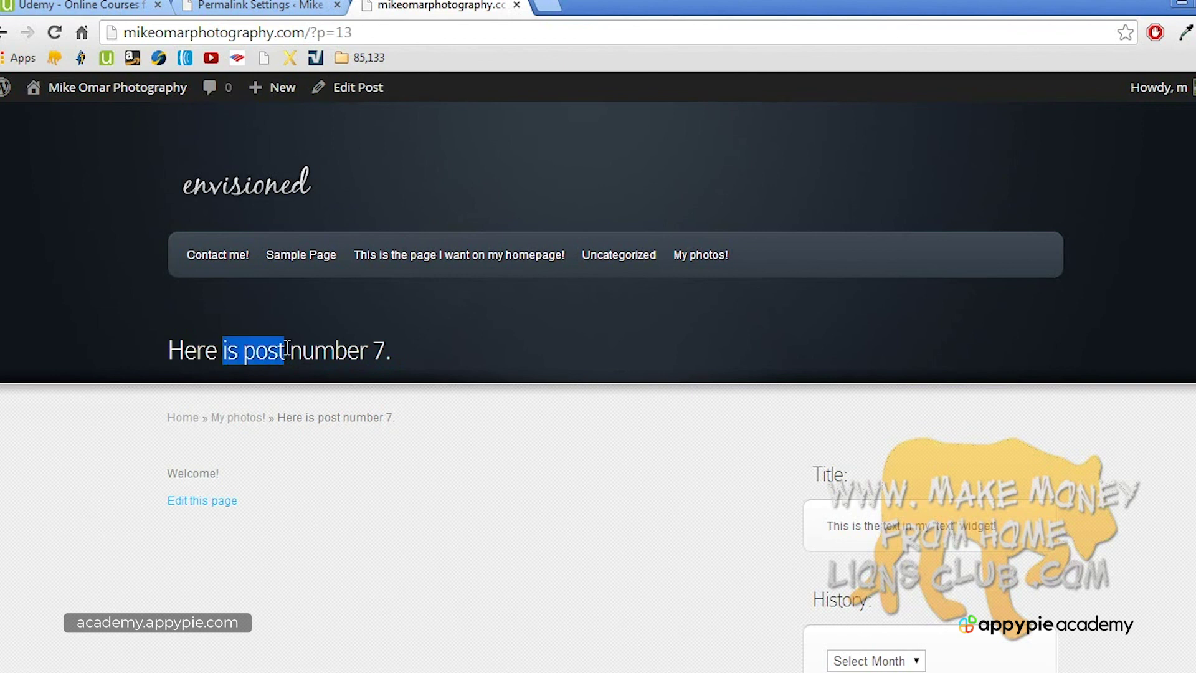
left_click_drag(311, 33, 402, 25)
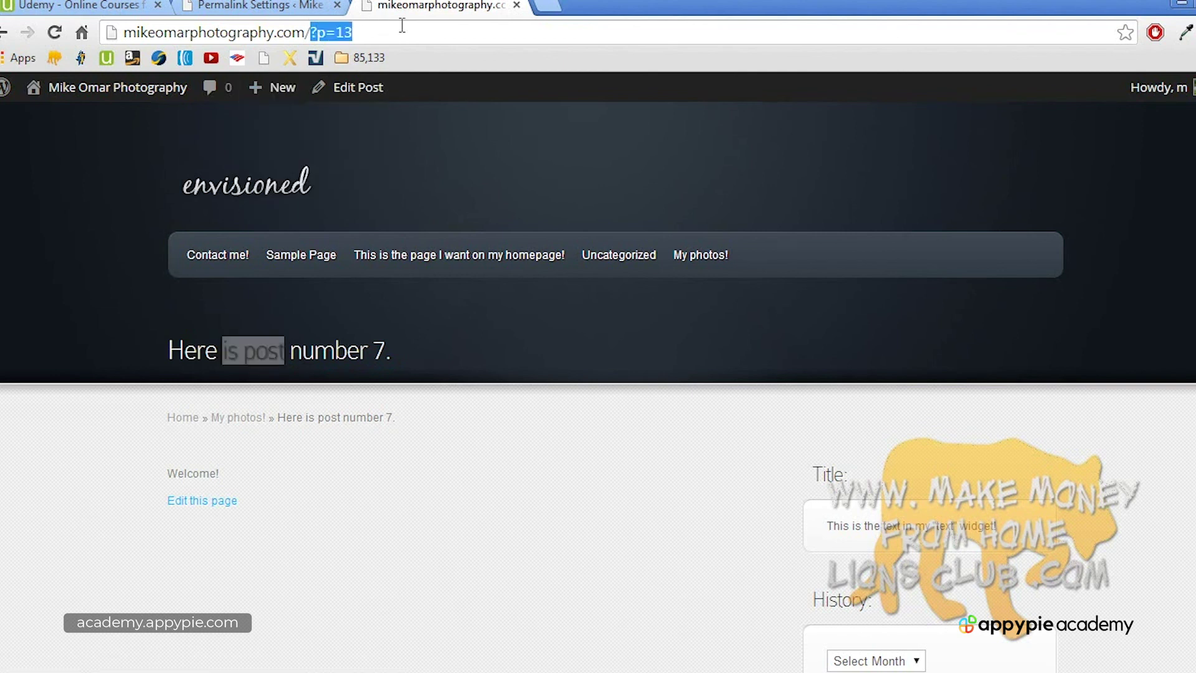
type("isp")
key("BackSpace")
type("-post")
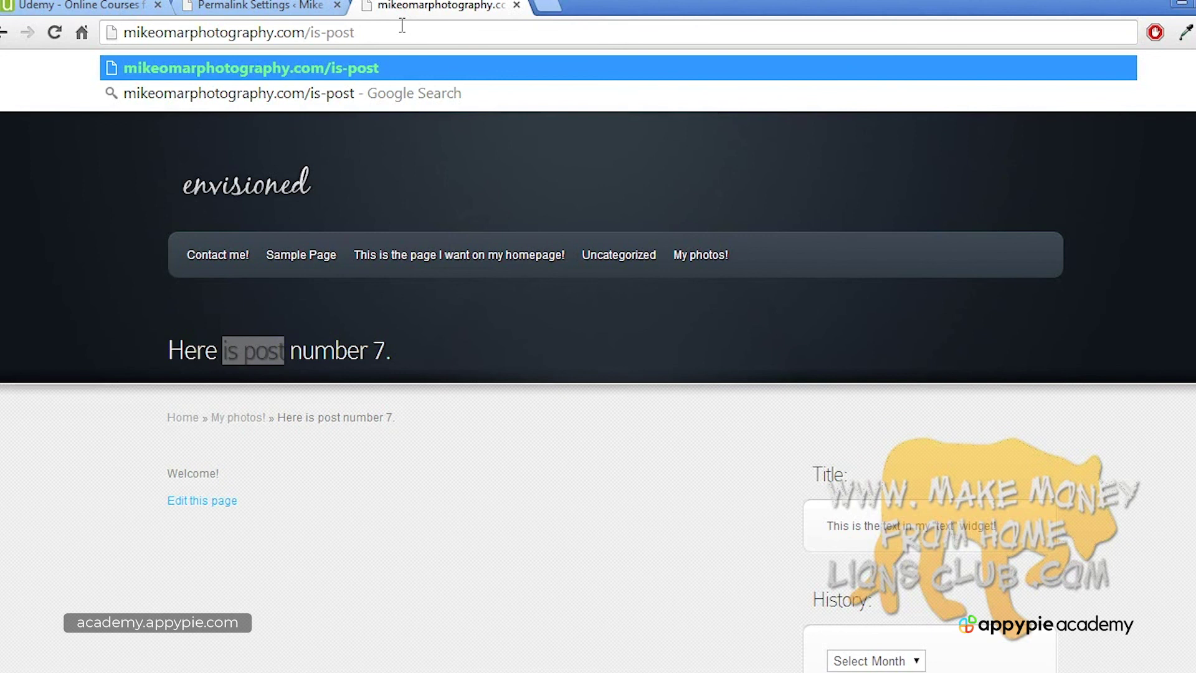
key("ctrl+a")
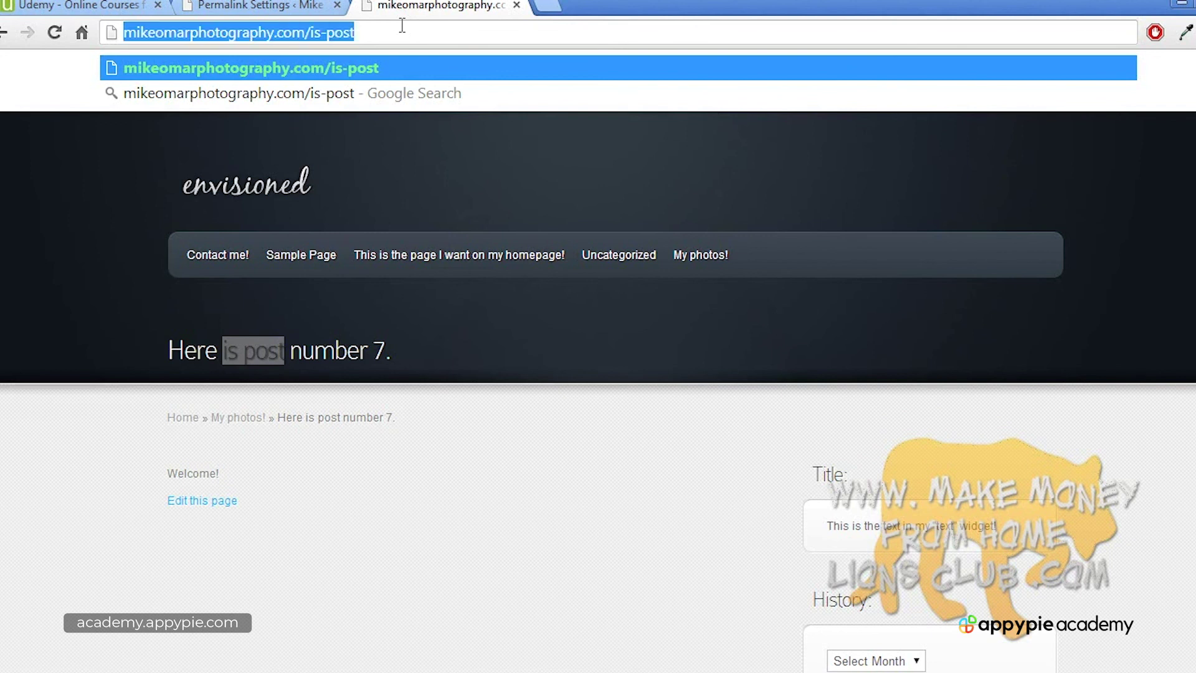
key("Return")
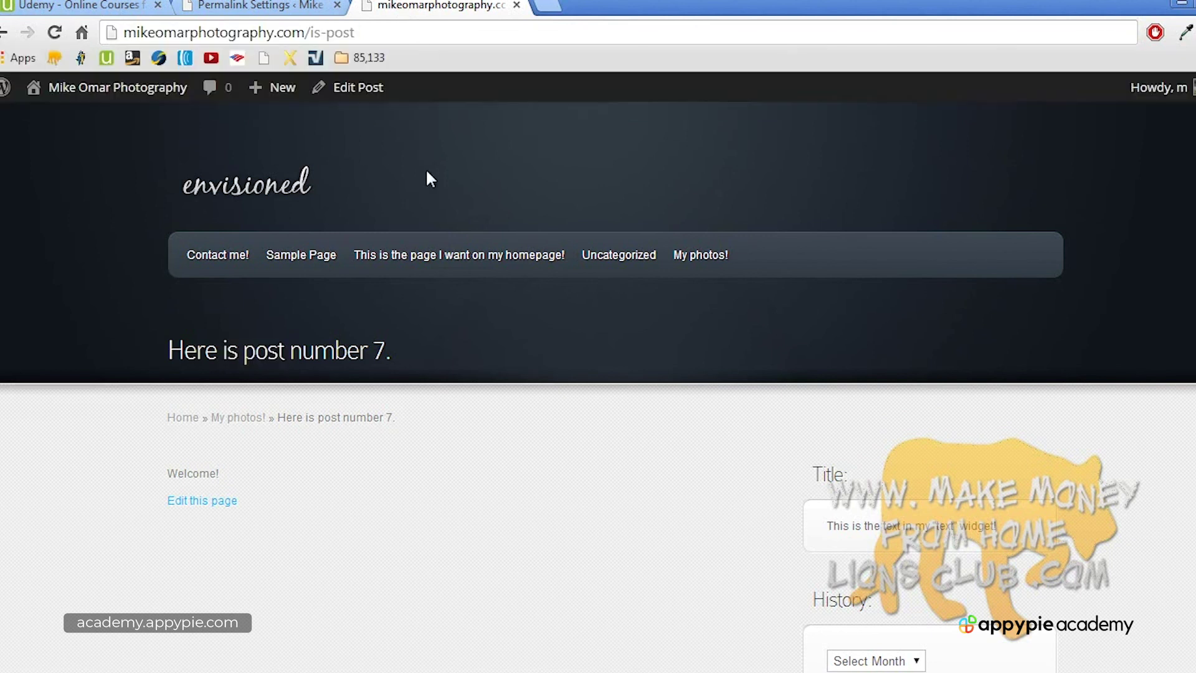
Step: In the Permalink settings, switch the URL structure to Post name and save the changes
left_click(282, 11)
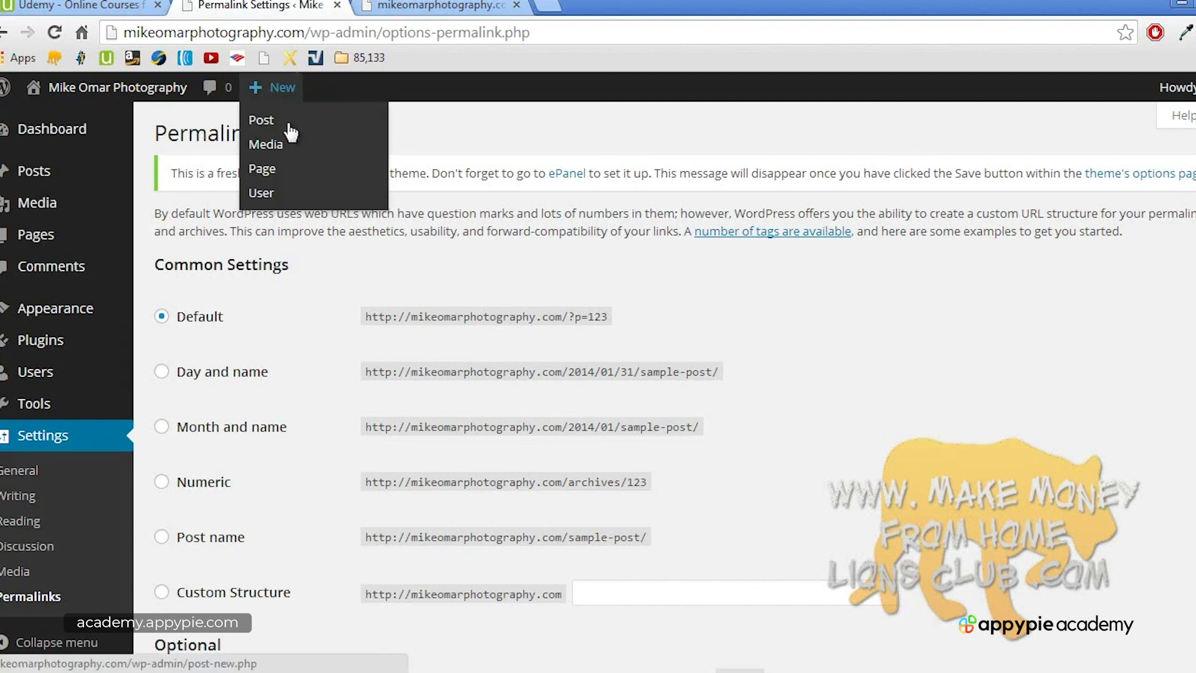
left_click(161, 537)
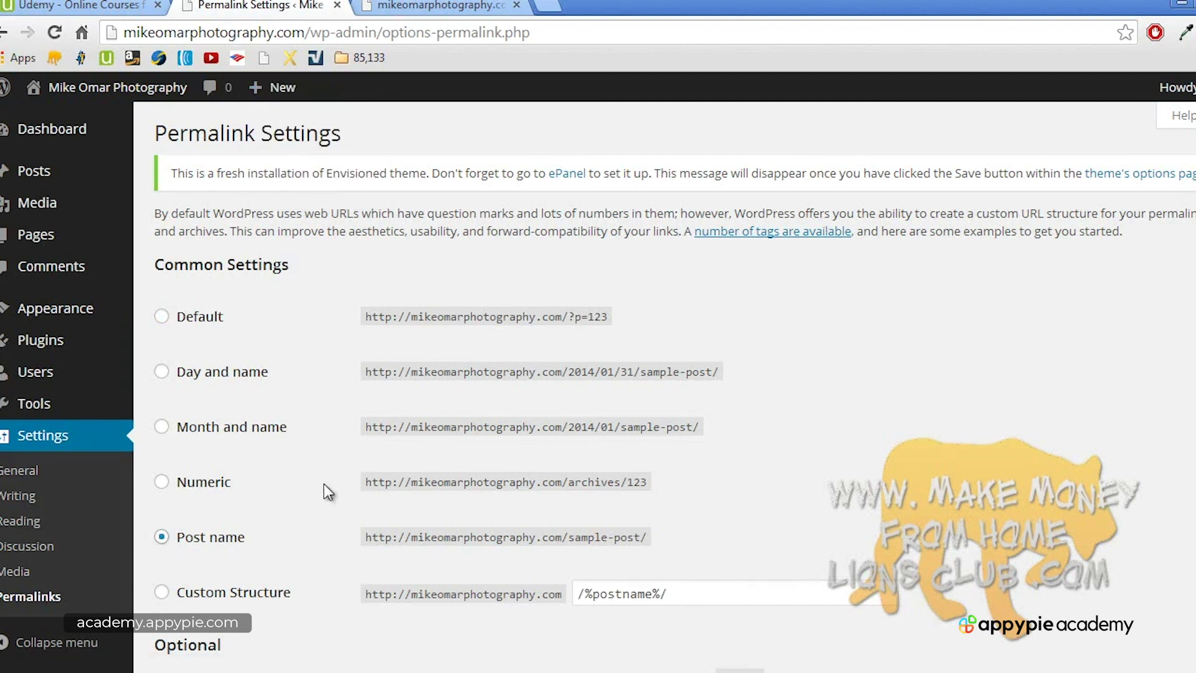
scroll(337, 490, "down", 5)
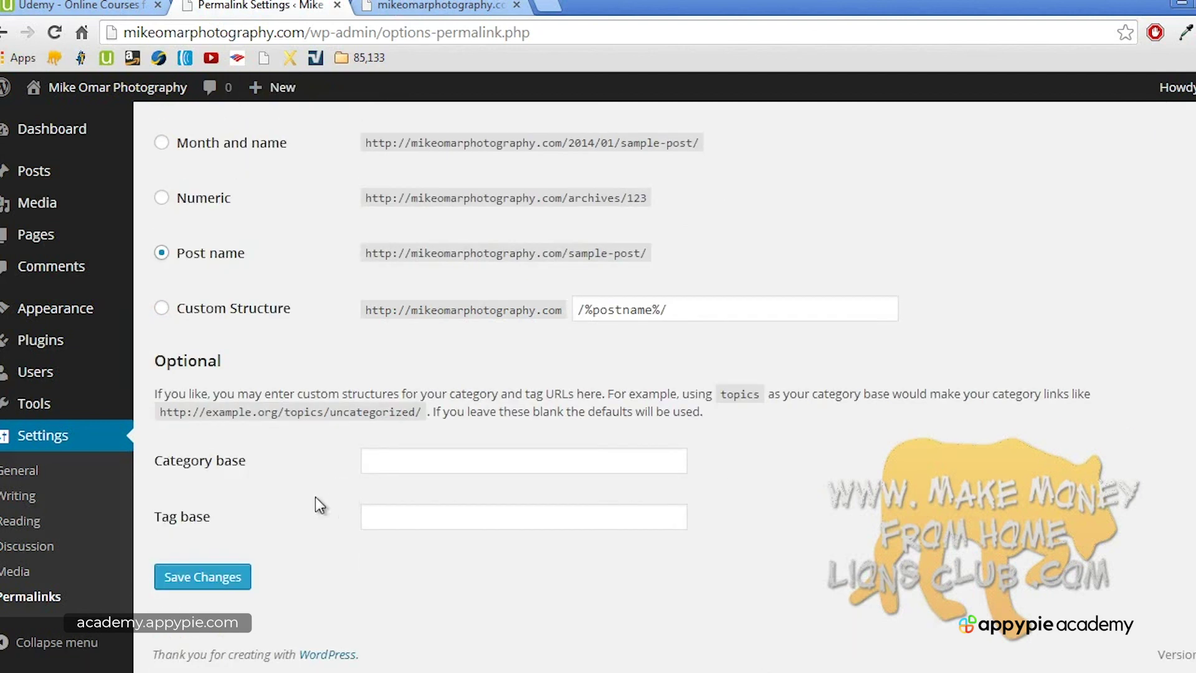
left_click(226, 574)
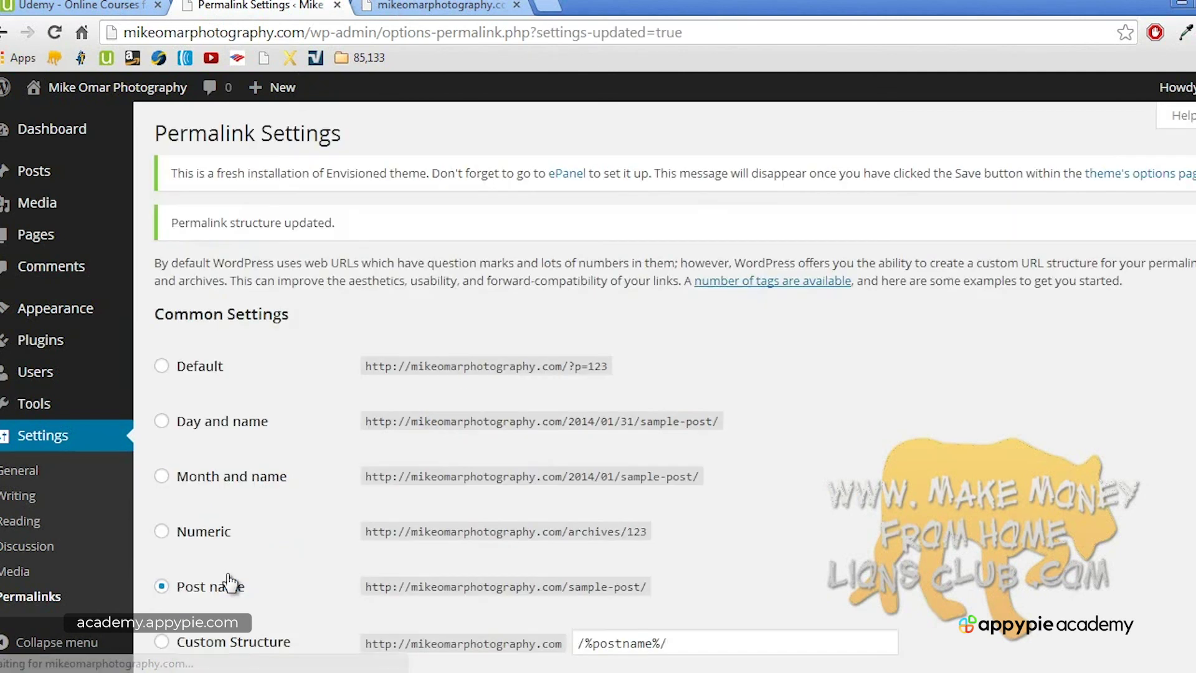
Step: Start a new post and title it "top camera reviews"
mouse_move(89, 320)
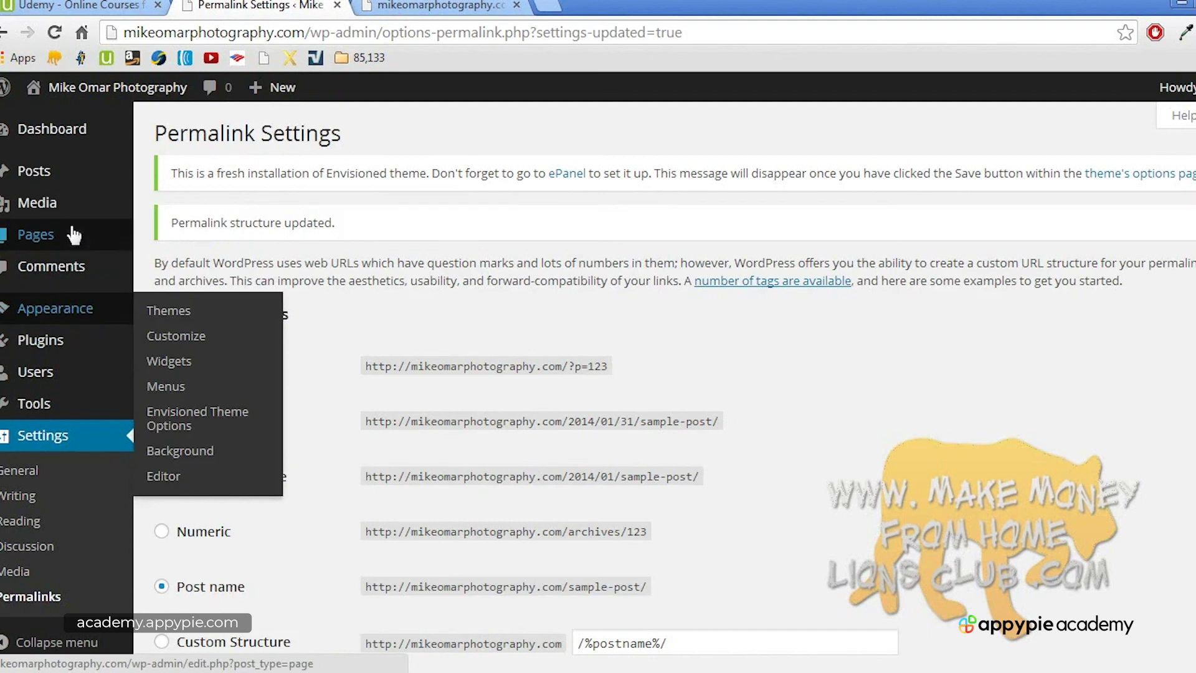
mouse_move(67, 179)
left_click(166, 205)
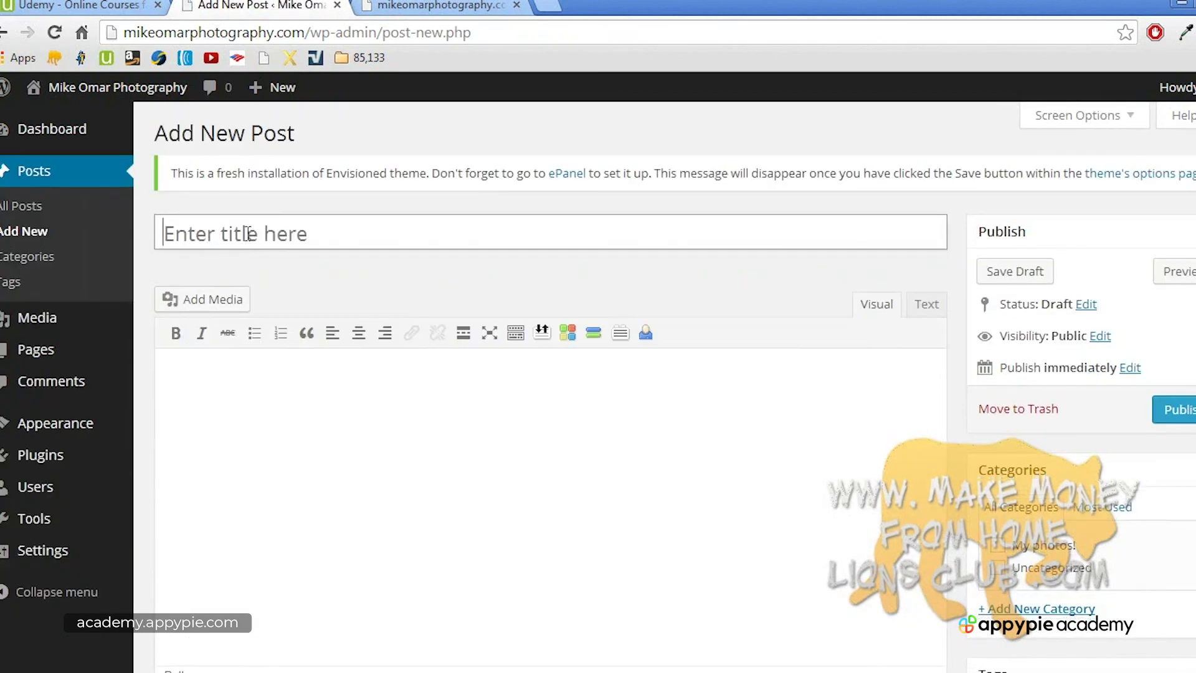
left_click(243, 234)
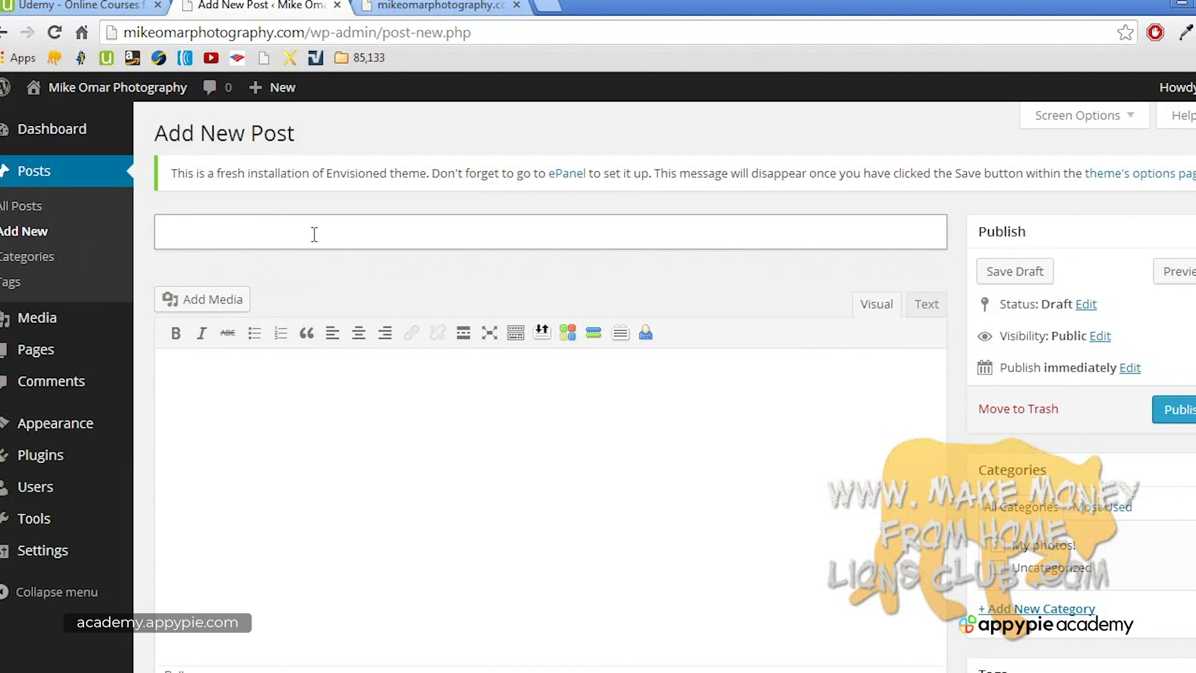
type("top camera reviews")
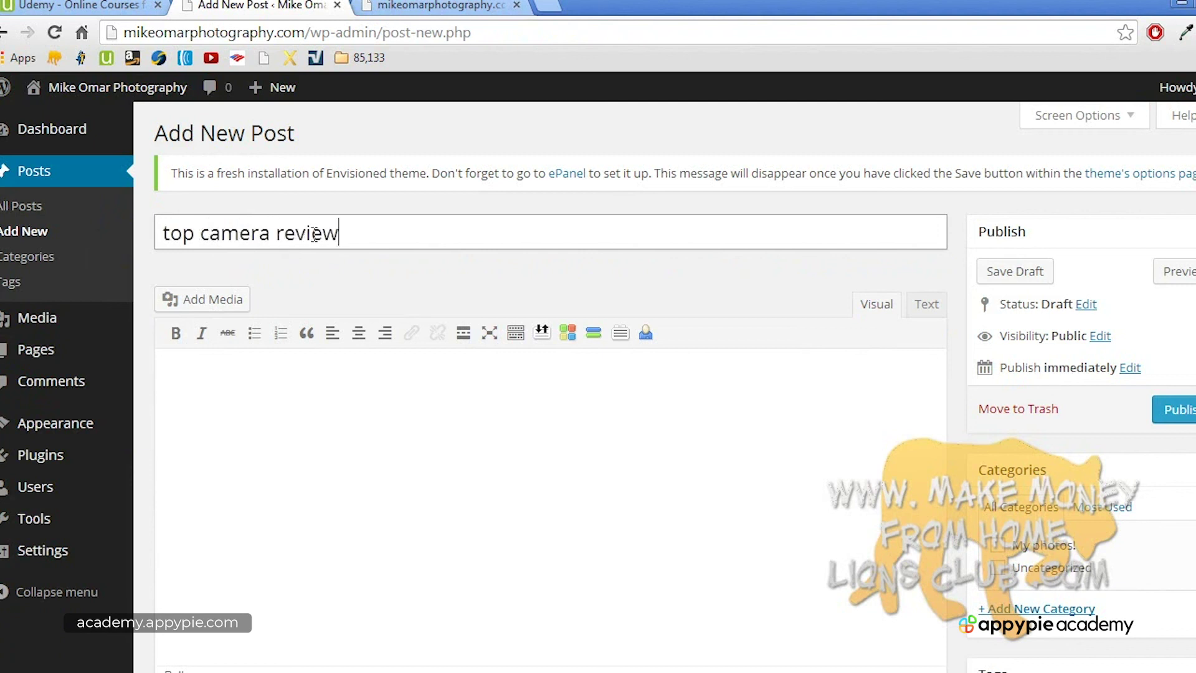
Step: Capitalize each word of the new post's title so it reads "Top Camera Reviews"
left_click(340, 387)
left_click(175, 239)
key("BackSpace")
type("T")
left_click(210, 235)
key("BackSpace")
type("C")
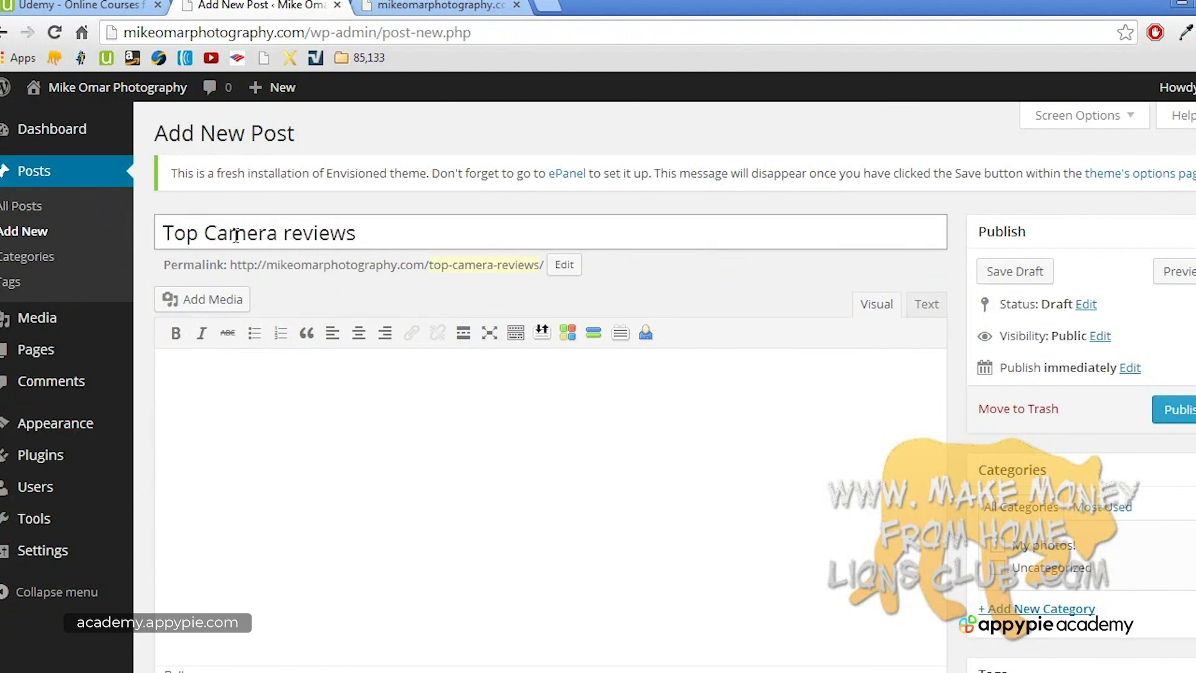
left_click(293, 237)
key("BackSpace")
type("R")
Step: Write "These are the best cameras on the market:" in the post body, followed by "etc." further down
left_click(302, 382)
type("Th")
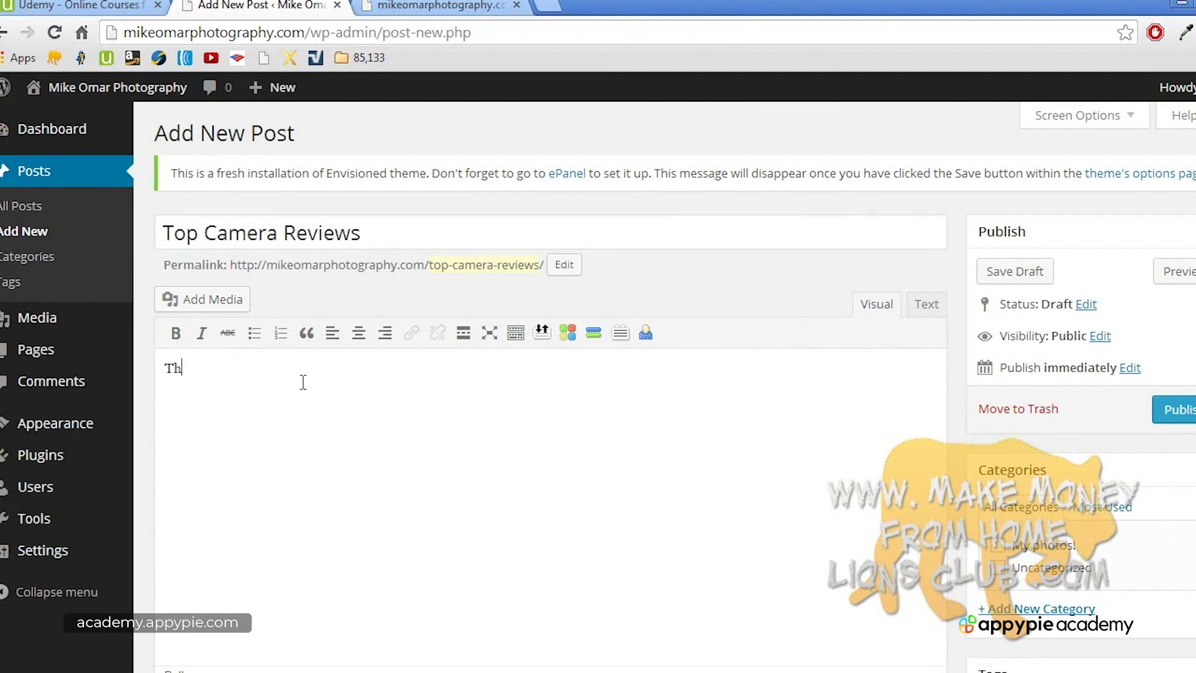
type("ese are my")
key("BackSpace")
key("BackSpace")
type("the best cameras on the market:")
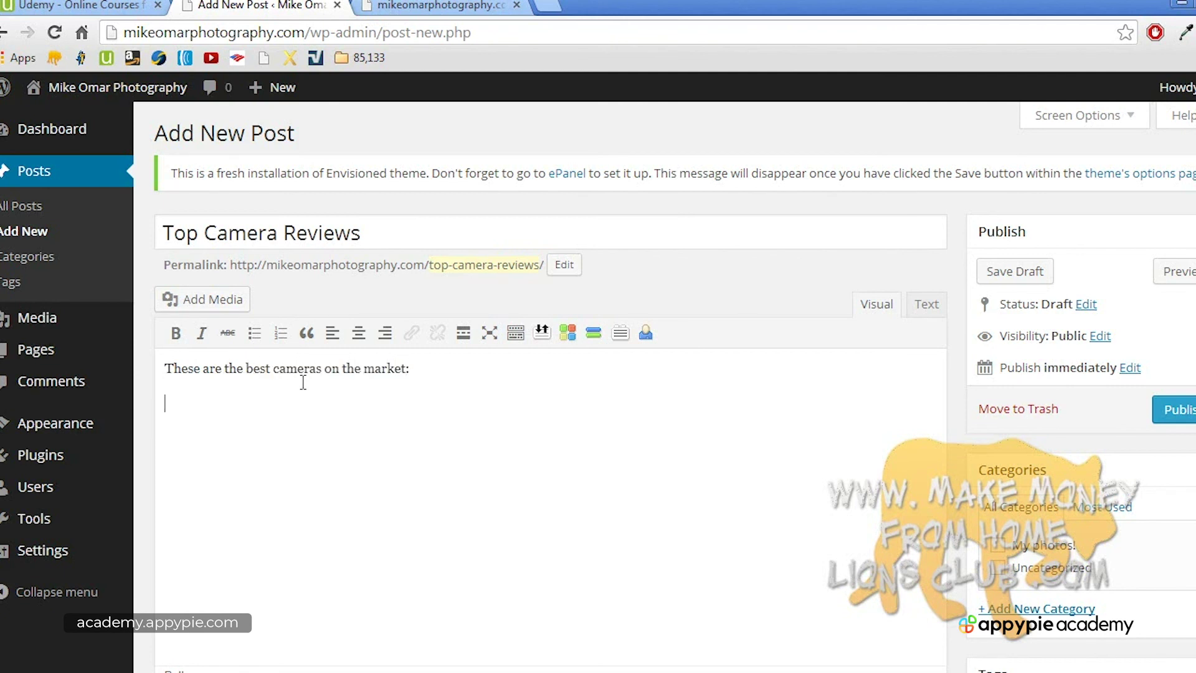
key("Return")
type("etc.")
Step: Assign the Top Camera Reviews post to the My photos! category and publish it
left_click(1057, 550)
left_click(1184, 416)
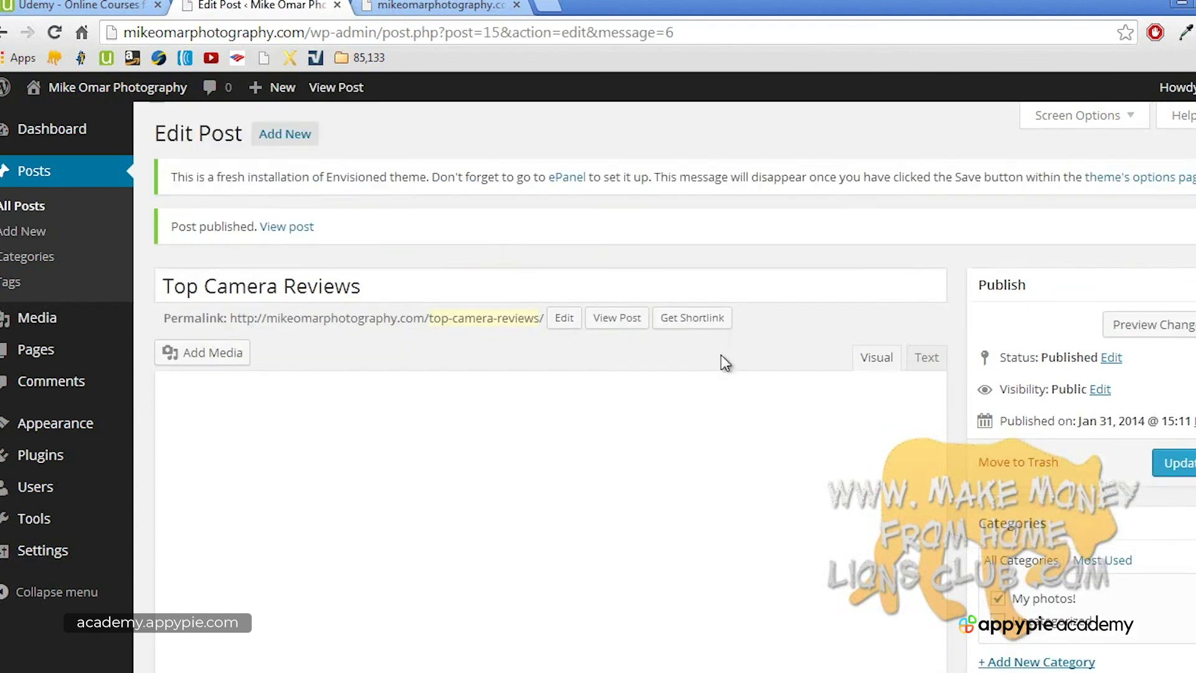
Step: Return to the live site's home page and look over the page and its sidebar widgets
left_click(427, 5)
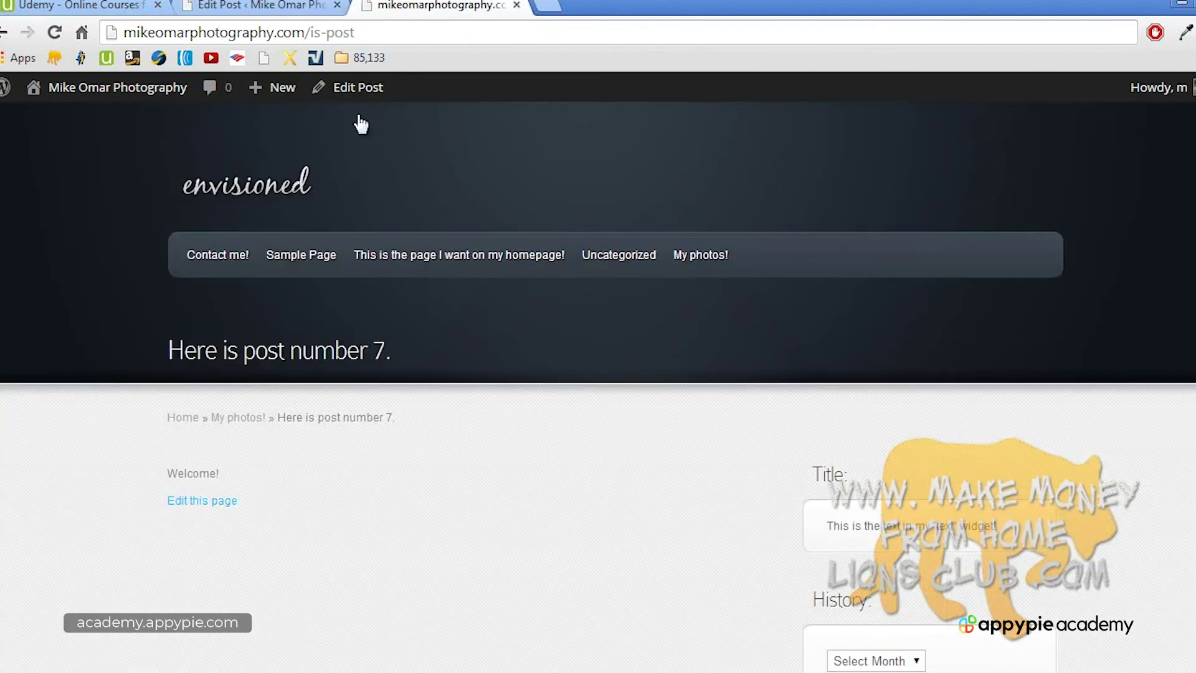
key("F5")
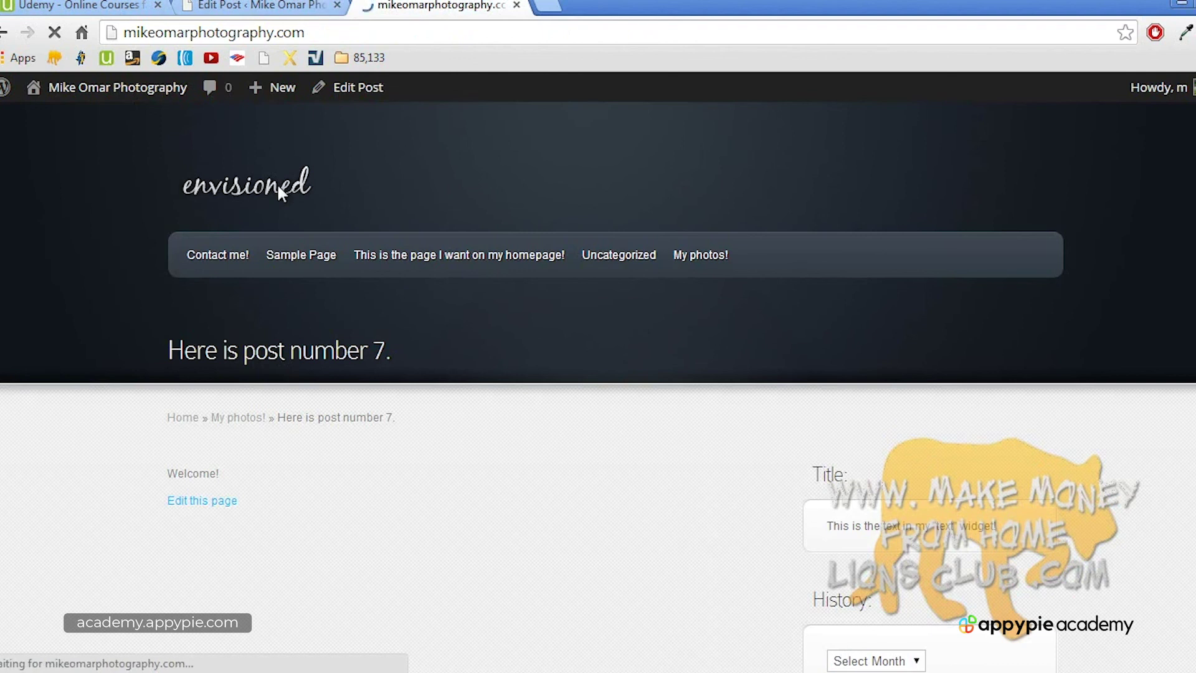
scroll(282, 195, "down", 6)
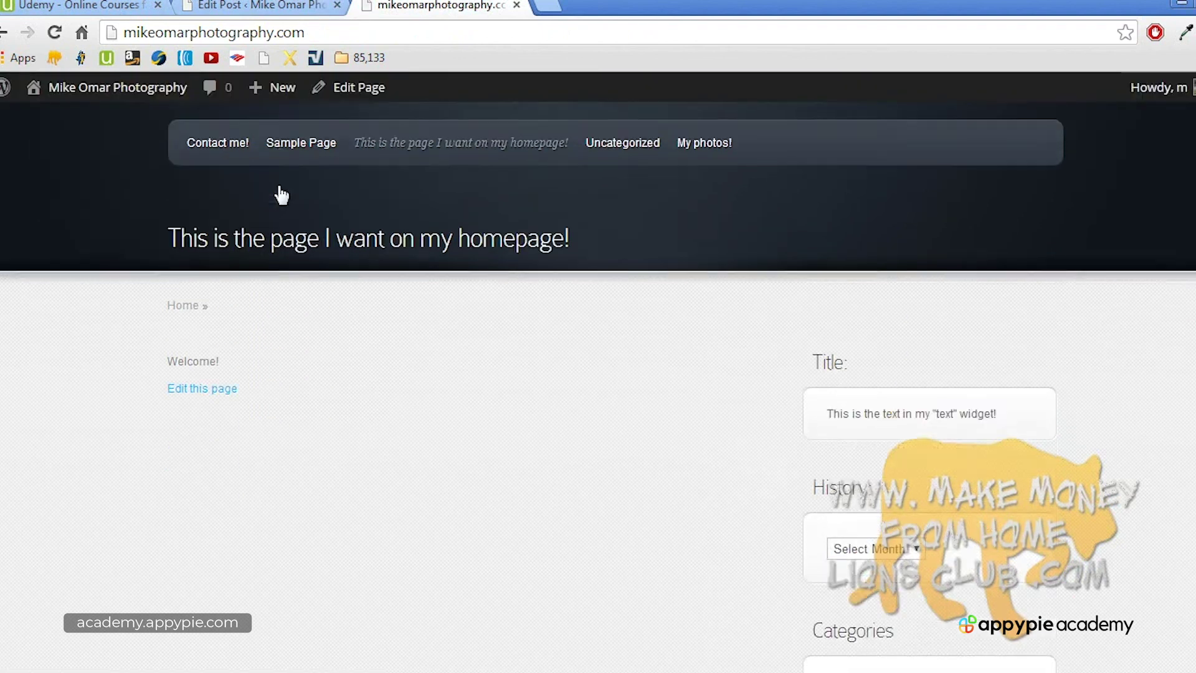
scroll(282, 195, "up", 7)
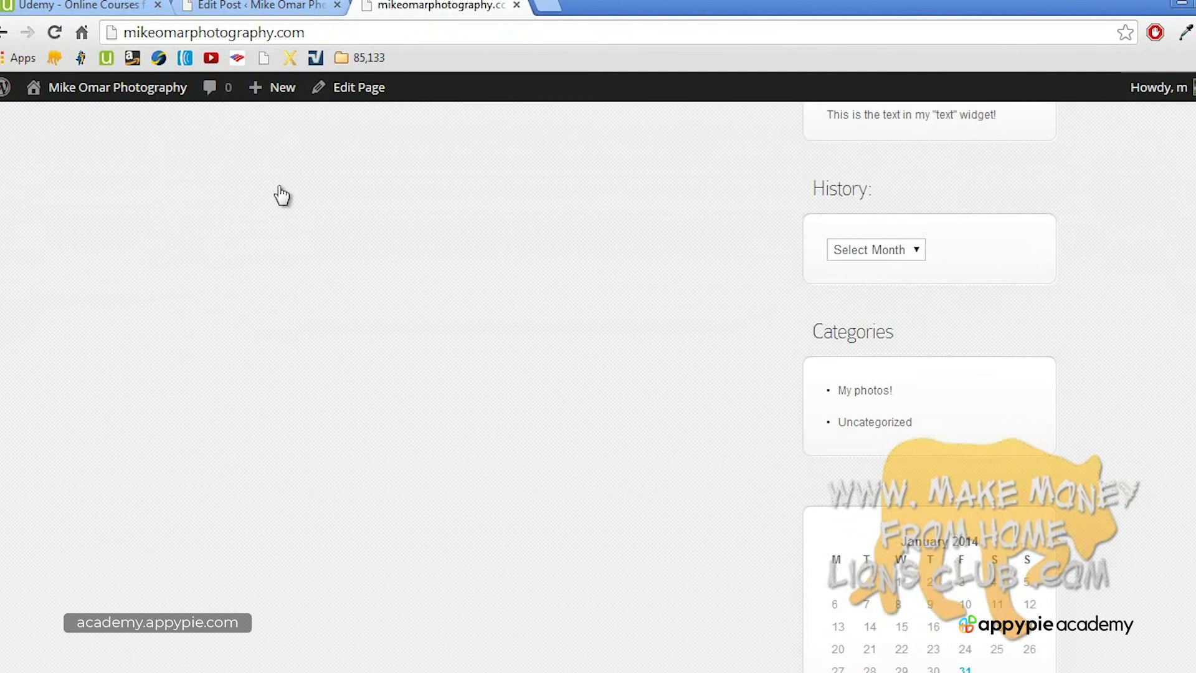
Step: Back in the site admin, add the Recent Posts widget above the Text widget in the Sidebar area
left_click(262, 6)
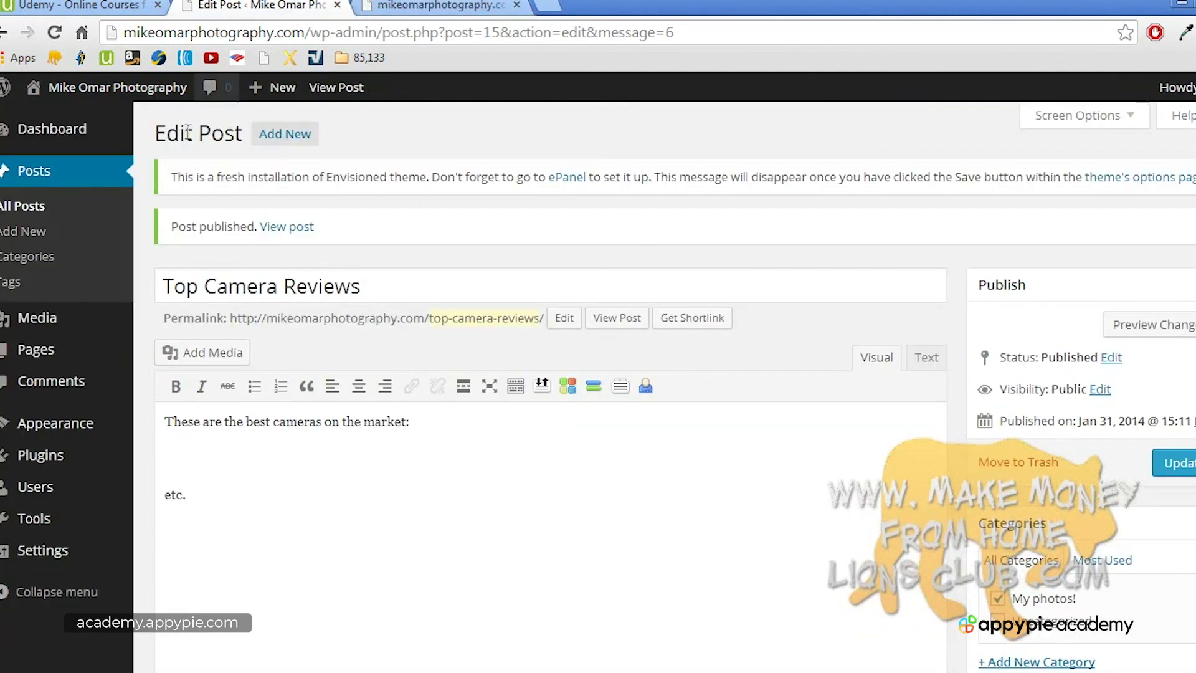
mouse_move(65, 434)
left_click(154, 476)
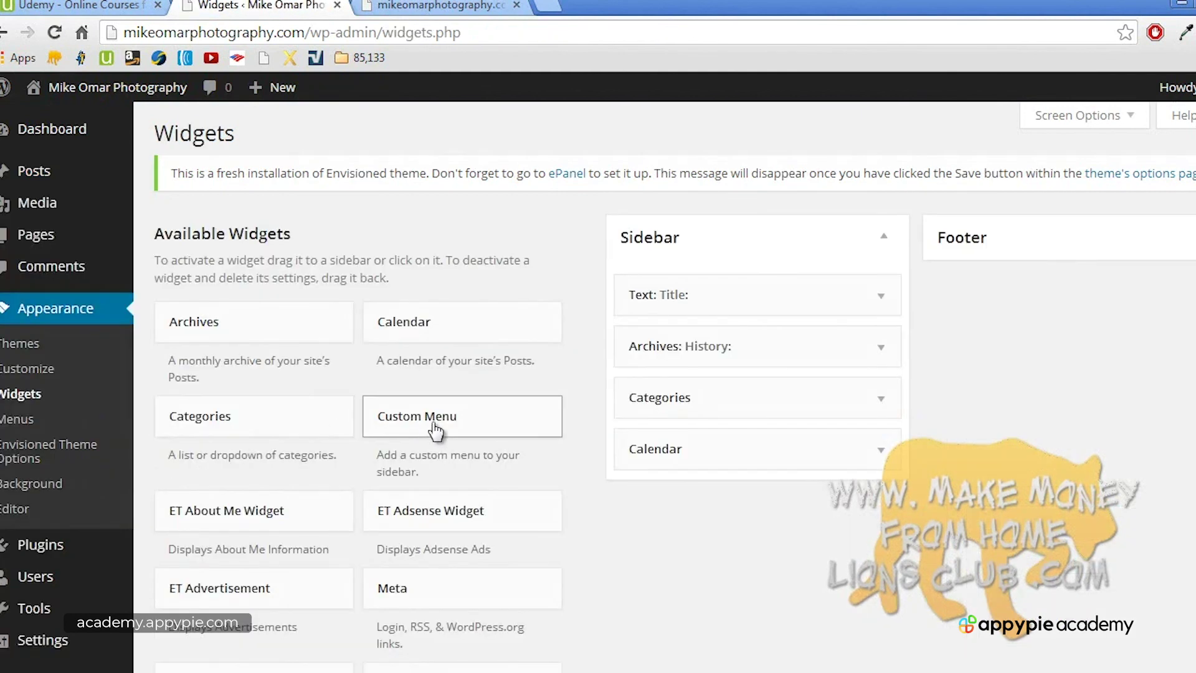
scroll(436, 417, "down", 5)
left_click_drag(349, 415, 729, 291)
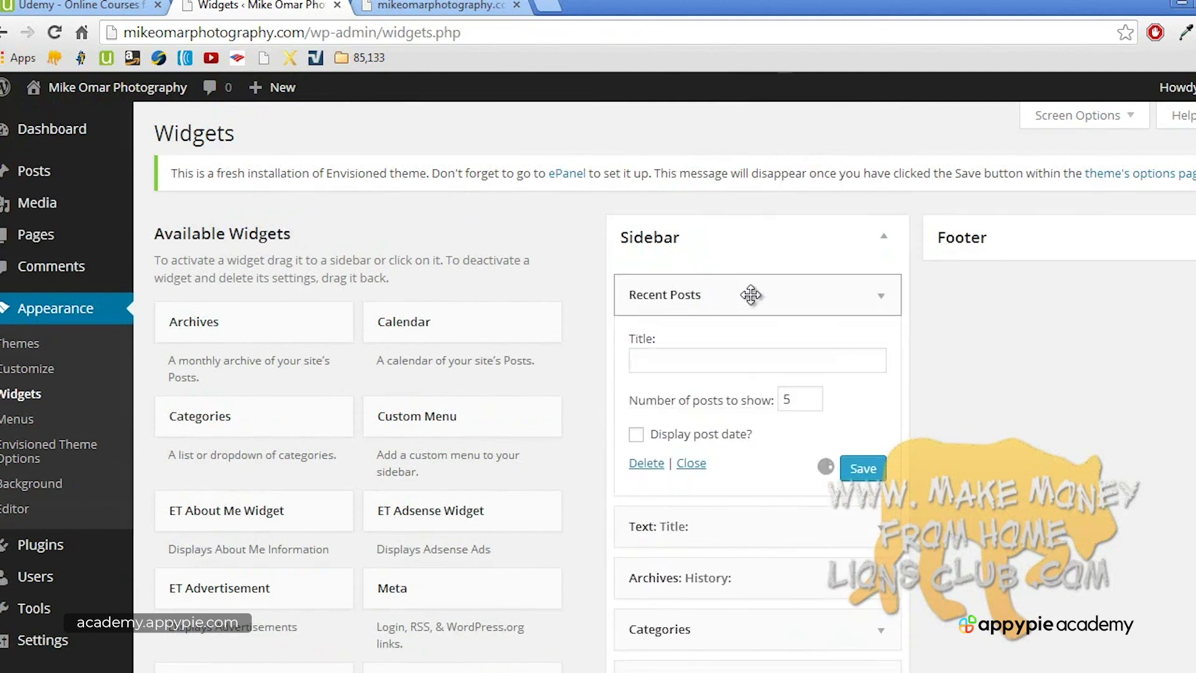
Step: Collapse the Recent Posts widget's settings and reload the live home page to check the Recent Posts list in its sidebar
left_click(880, 301)
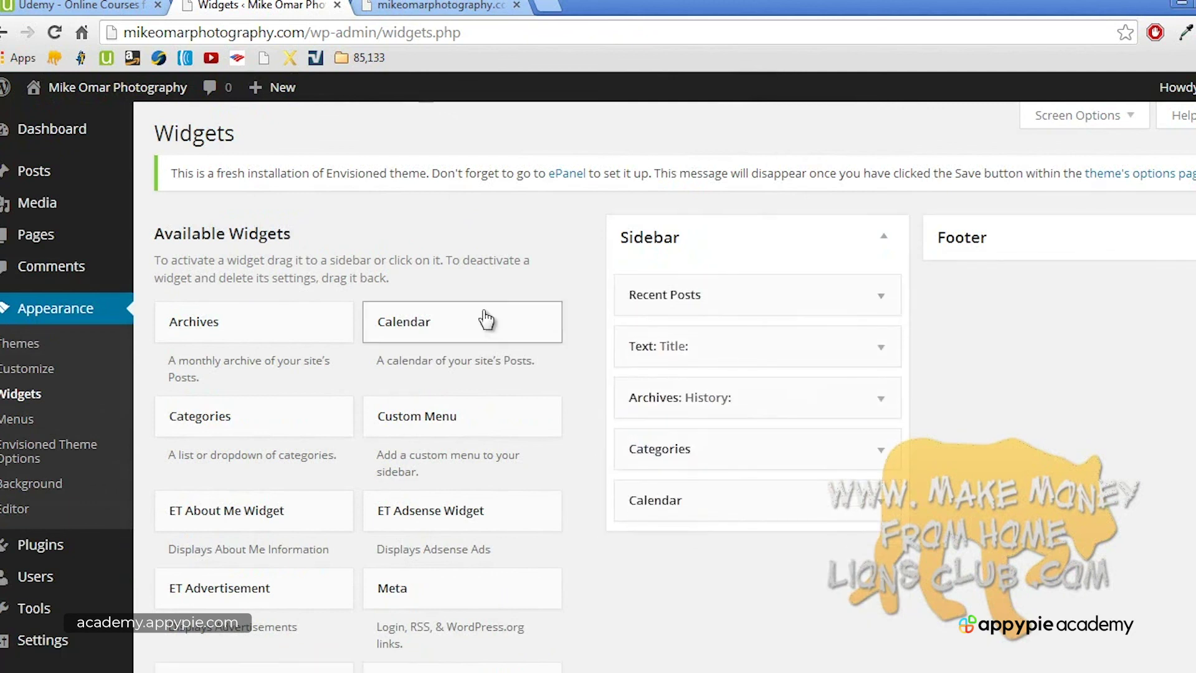
left_click(416, 5)
key("F5")
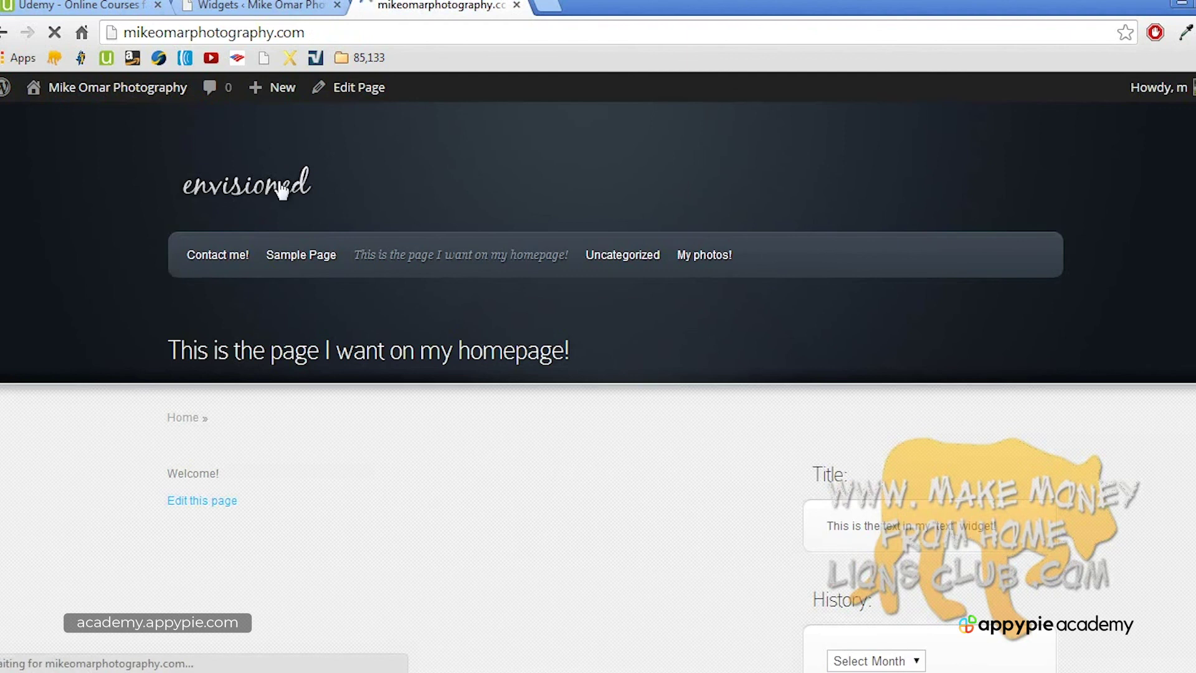
scroll(282, 190, "down", 3)
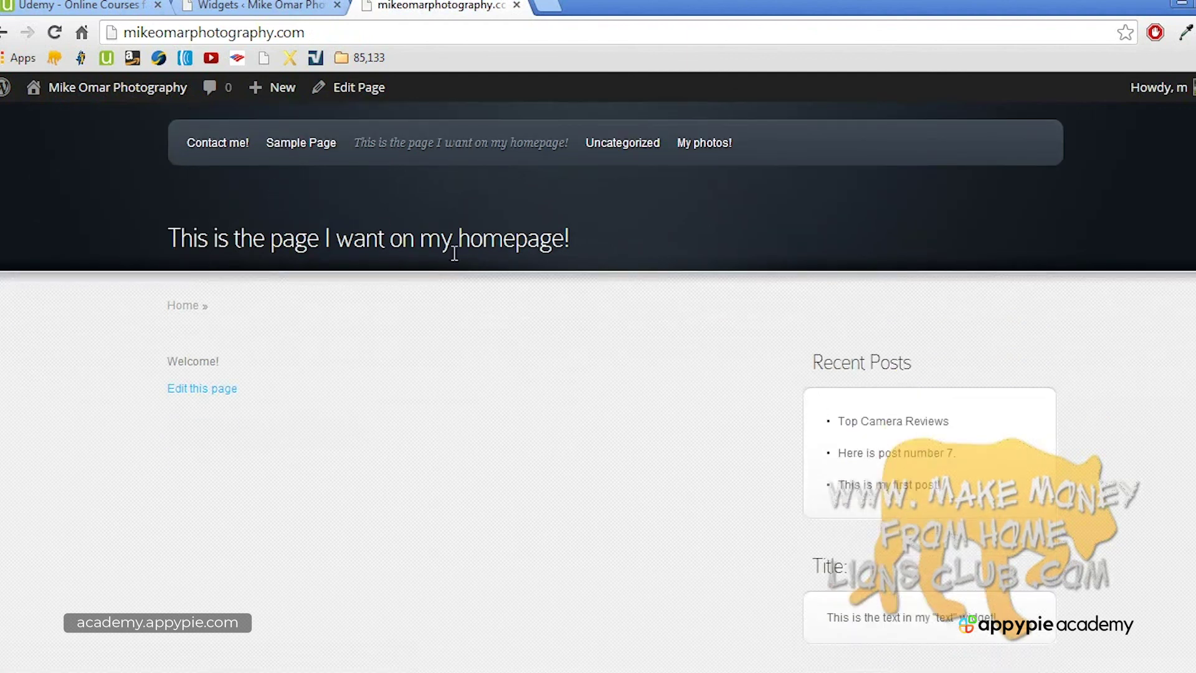
Step: Open the Top Camera Reviews post from the sidebar's Recent Posts list and examine its permalink in the page address
left_click(853, 423)
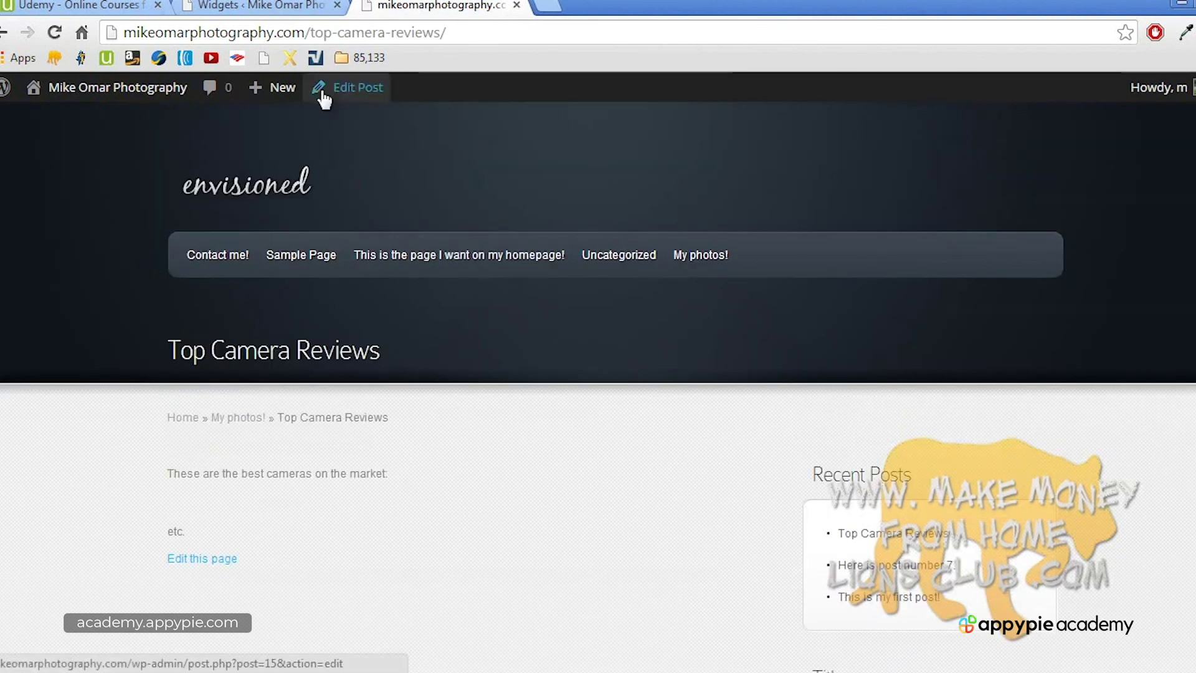
left_click(255, 34)
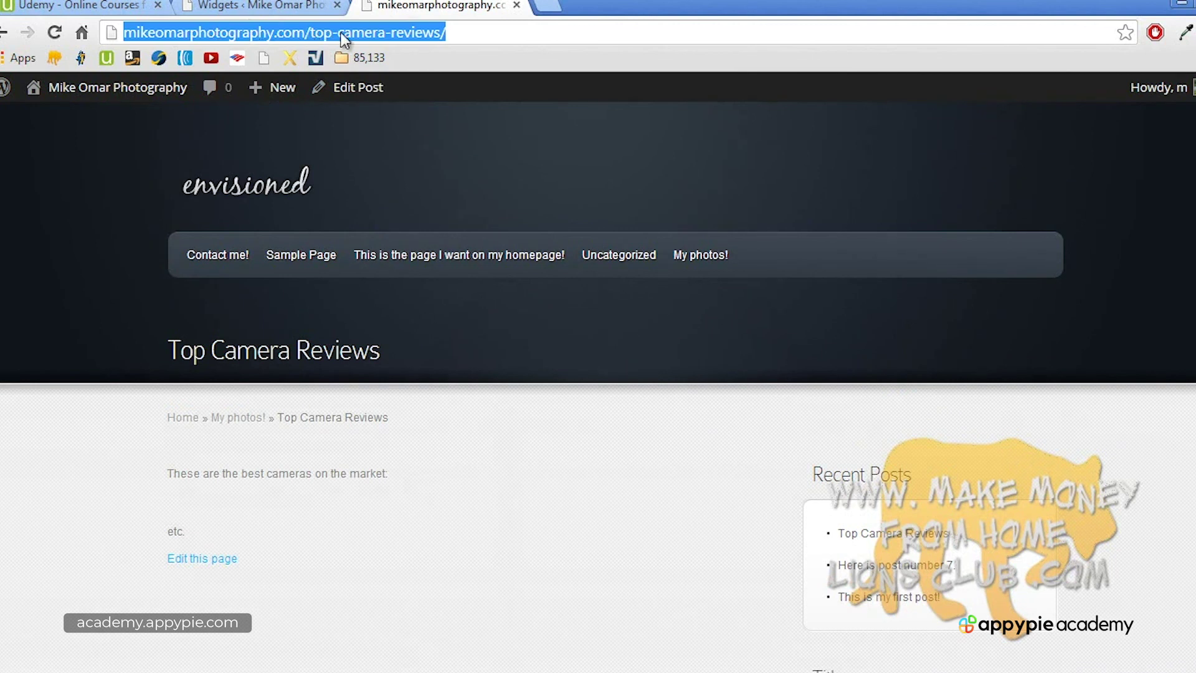
left_click(315, 35)
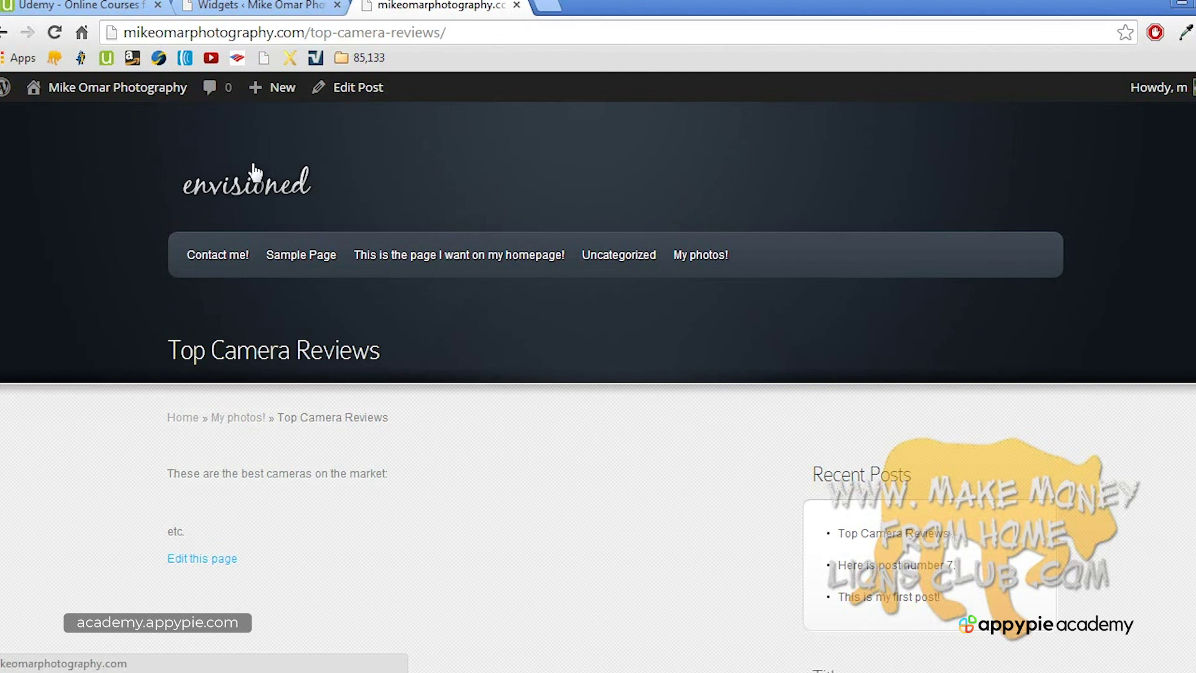
Step: Go back to the site's home page from the post and review all the sidebar widgets down to the calendar
left_click(275, 187)
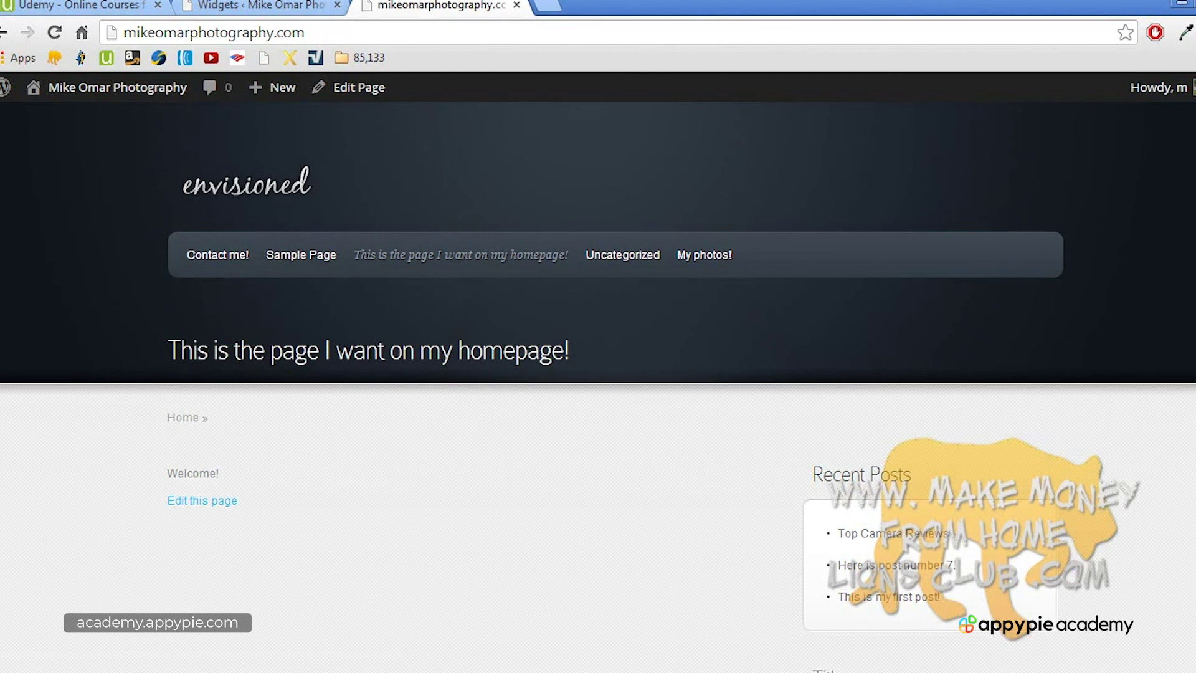
scroll(598, 374, "down", 10)
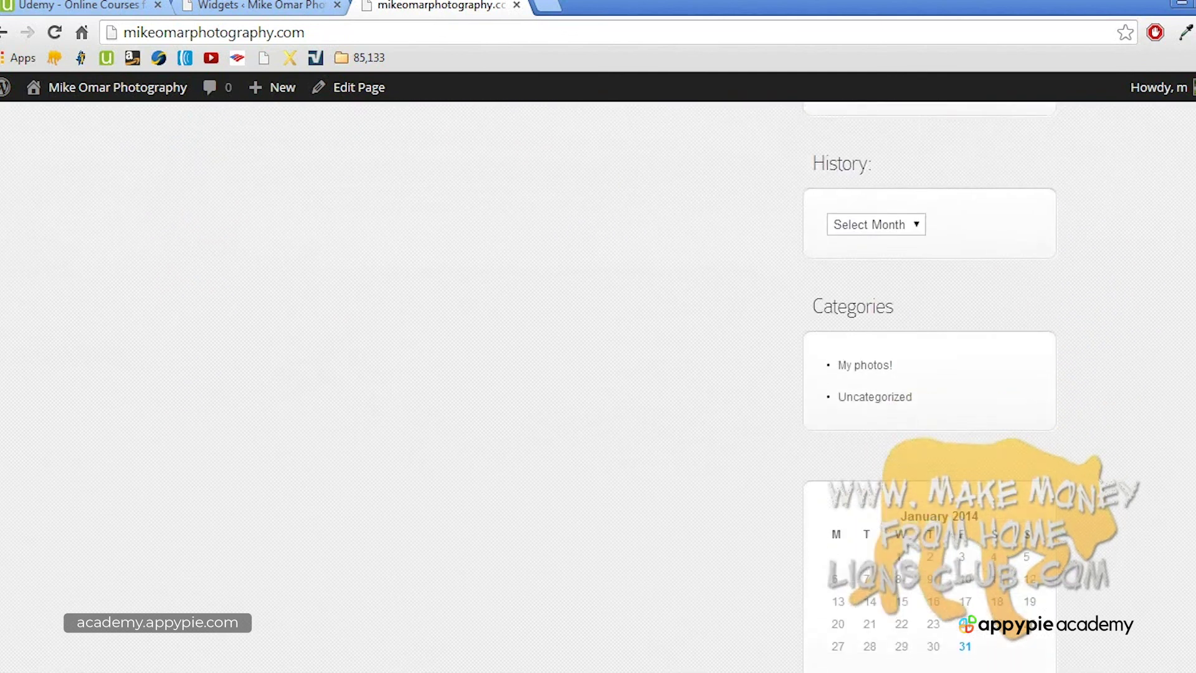
scroll(598, 374, "up", 10)
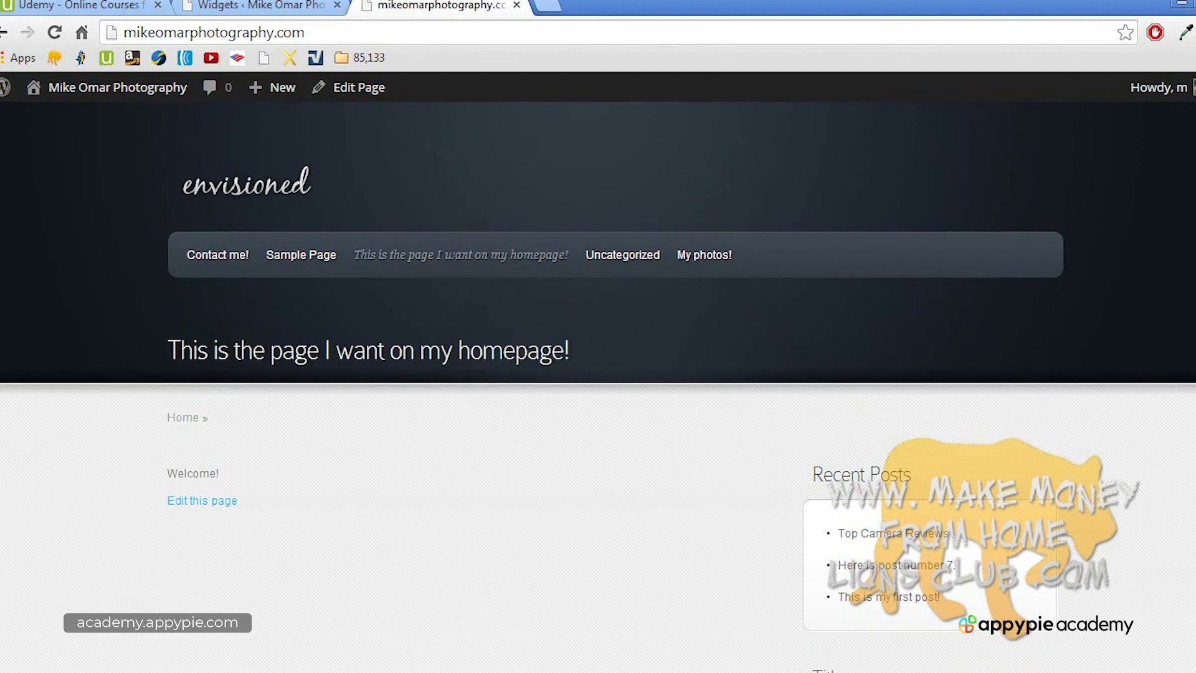
left_click(512, 672)
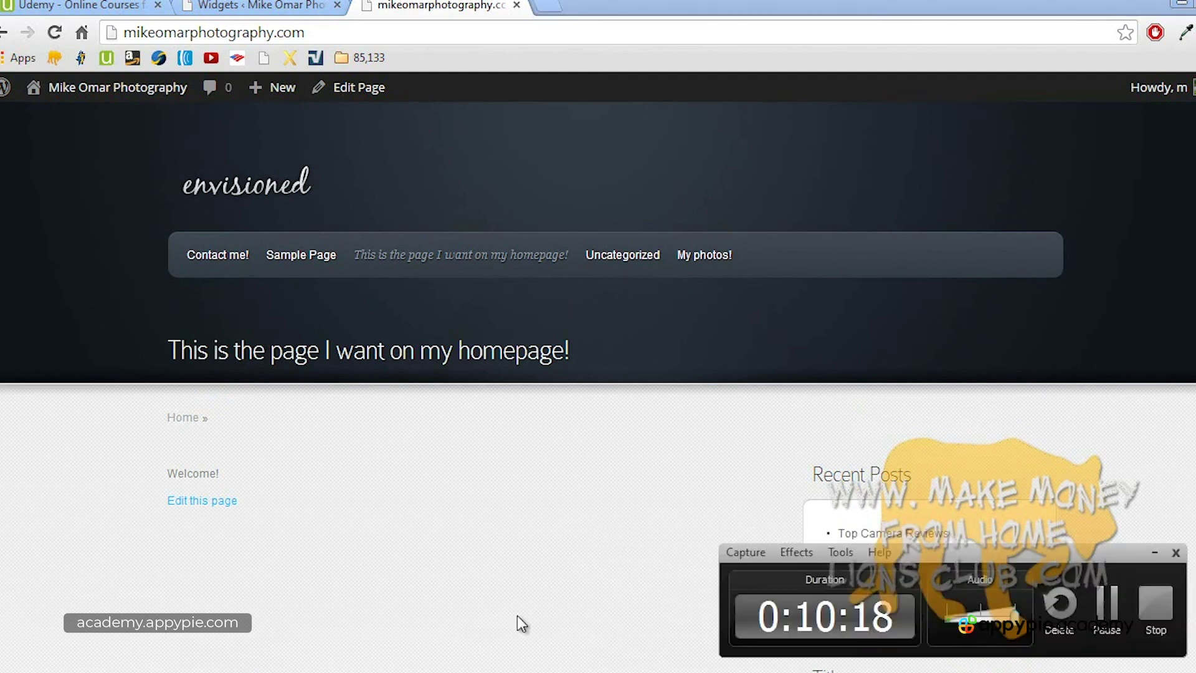
left_click(1152, 603)
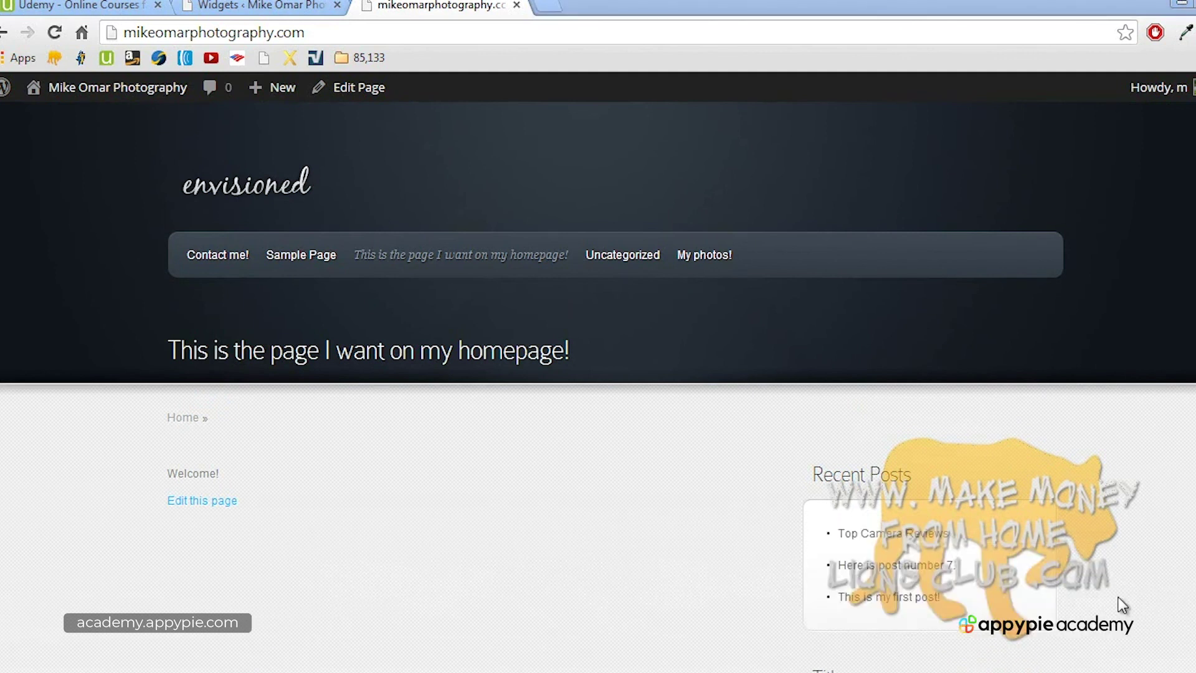